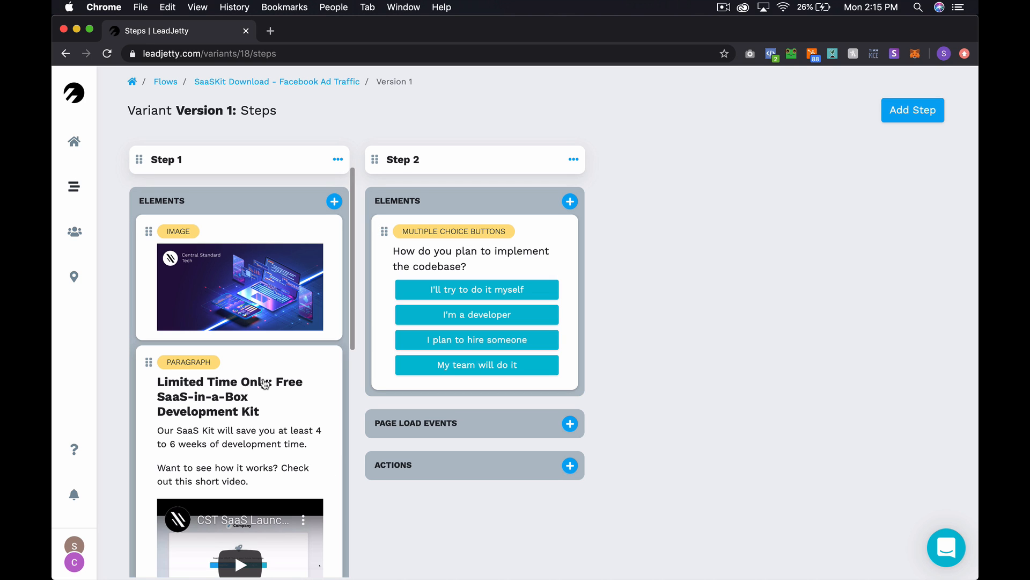
- Review Version 1's Step 1 and Step 2, then open the Flows list in a background tab
scroll(264, 383, "down", 3)
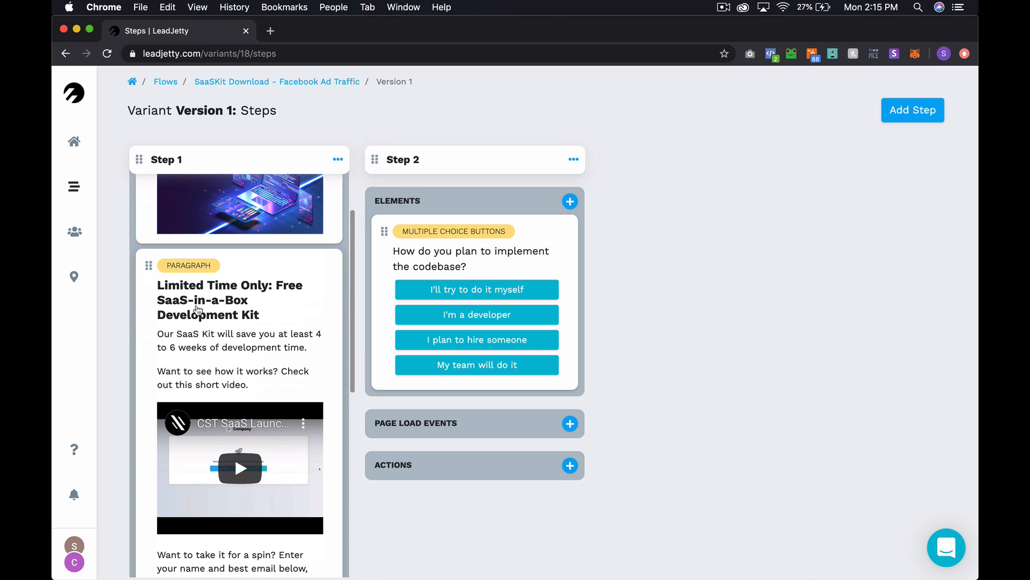
scroll(198, 310, "down", 5)
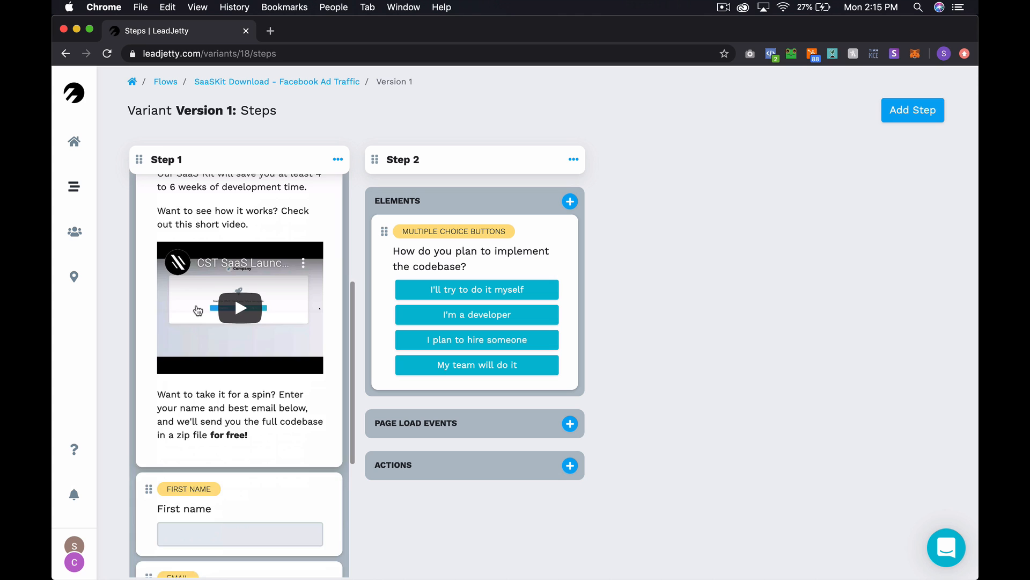
scroll(198, 310, "up", 7)
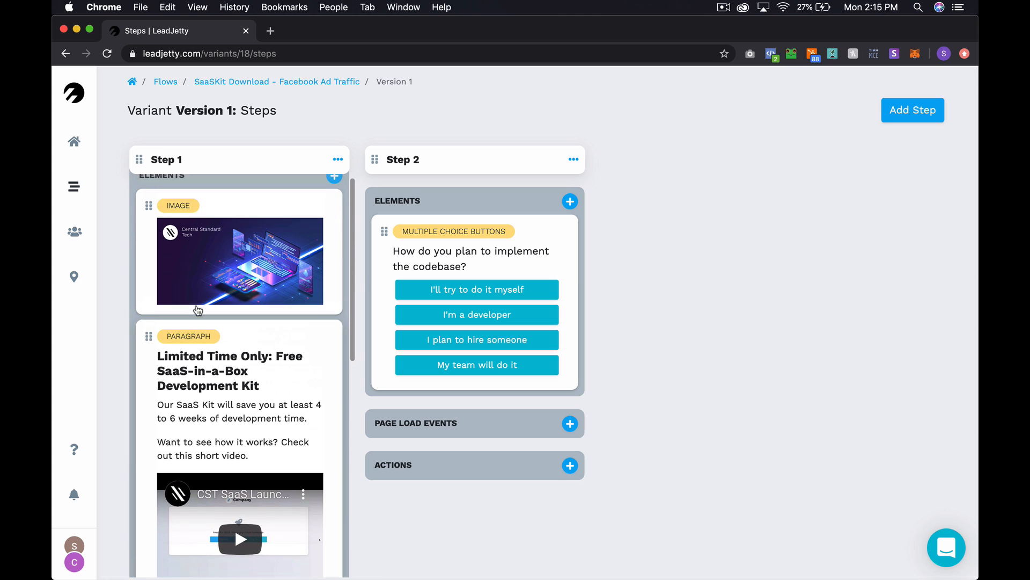
scroll(198, 310, "up", 1)
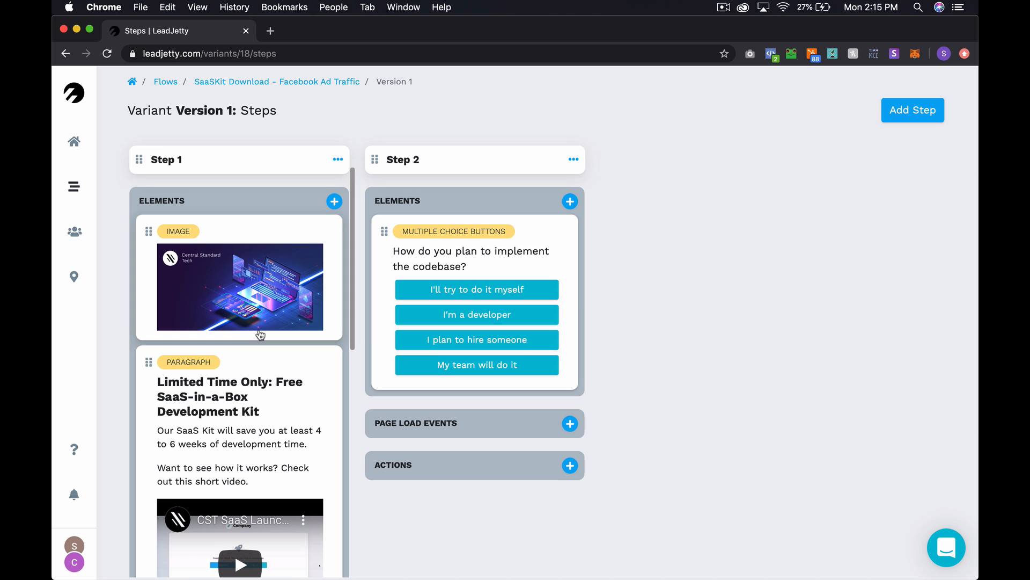
scroll(260, 334, "down", 1)
scroll(238, 241, "up", 1)
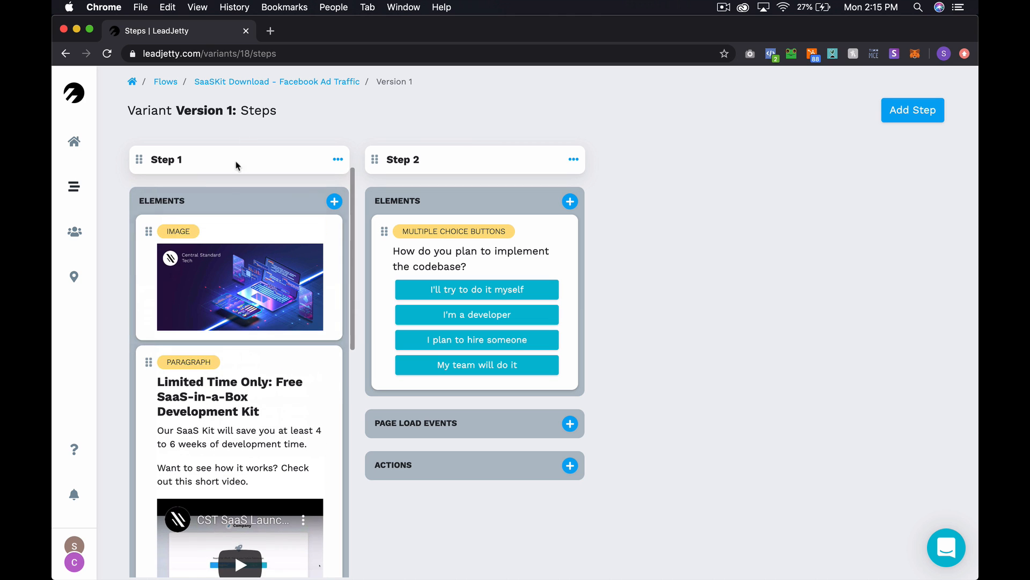
left_click(165, 81, "super")
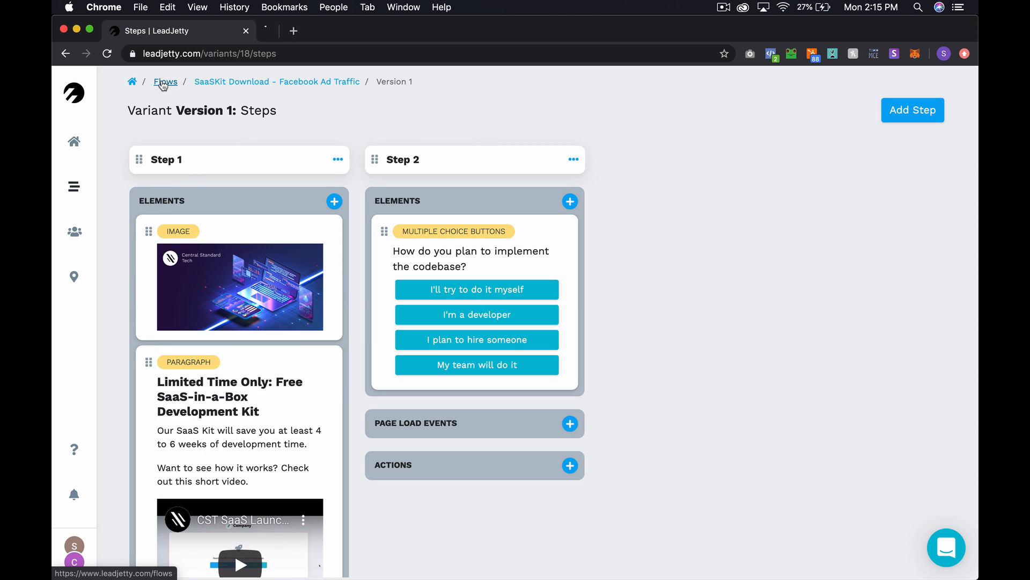
- From the Flows tab, view the live page of SaaSKit Download - Facebook Ad Traffic
left_click(320, 30)
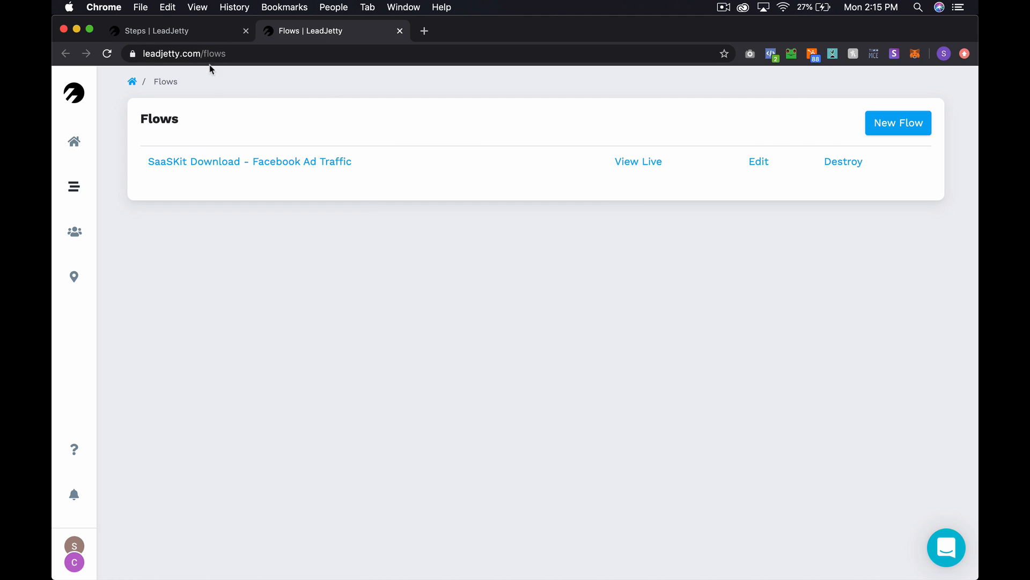
left_click(187, 36)
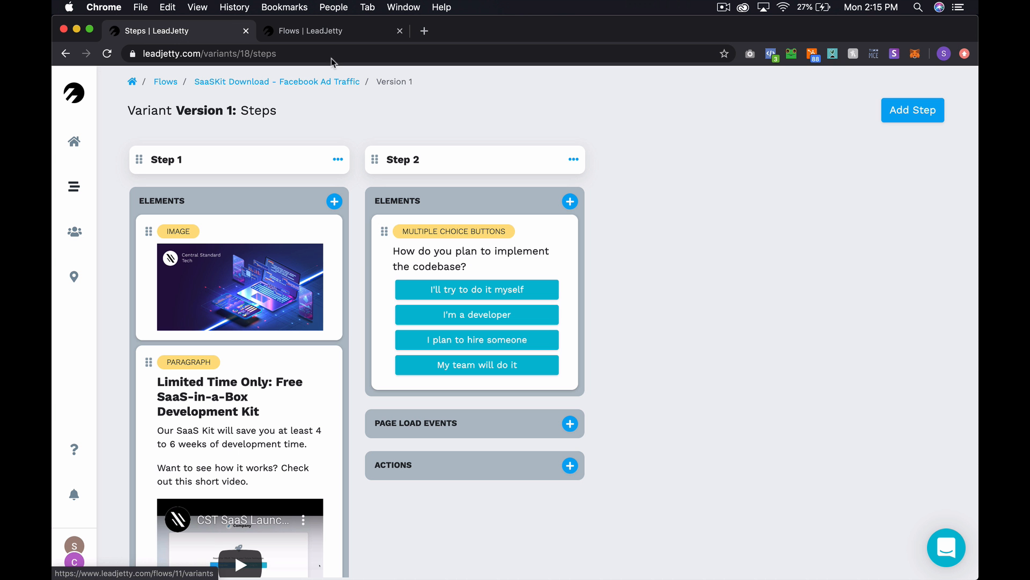
left_click(329, 32)
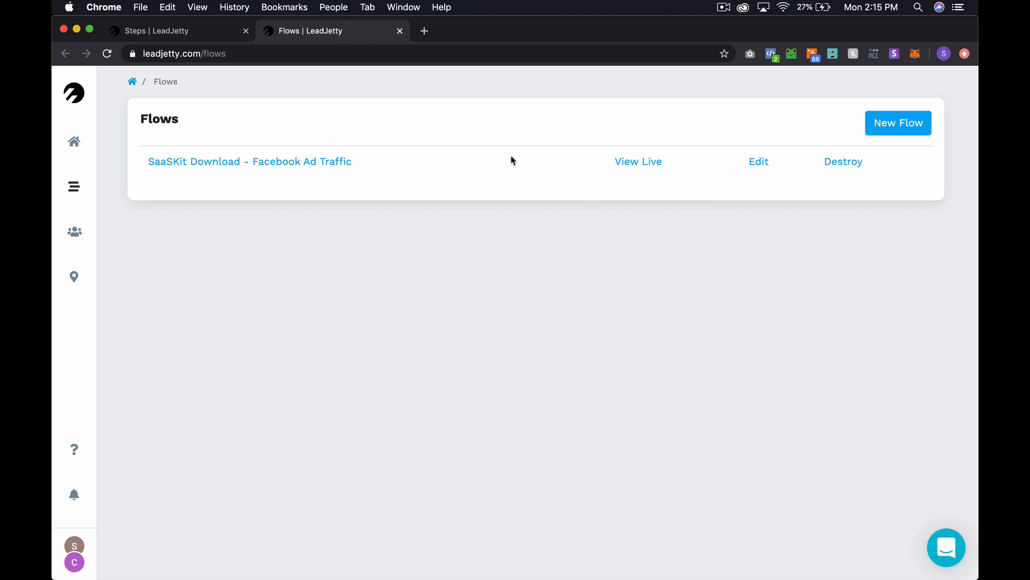
left_click(648, 163)
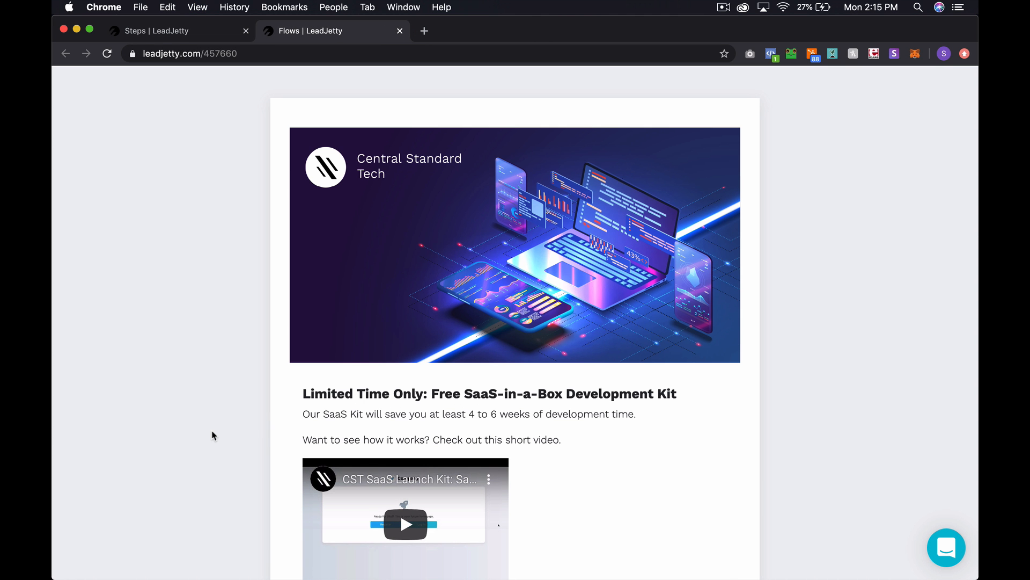
- Preview the live SaaSKit page as iPhone X in DevTools, then return to the Steps tab
key("super+alt+i")
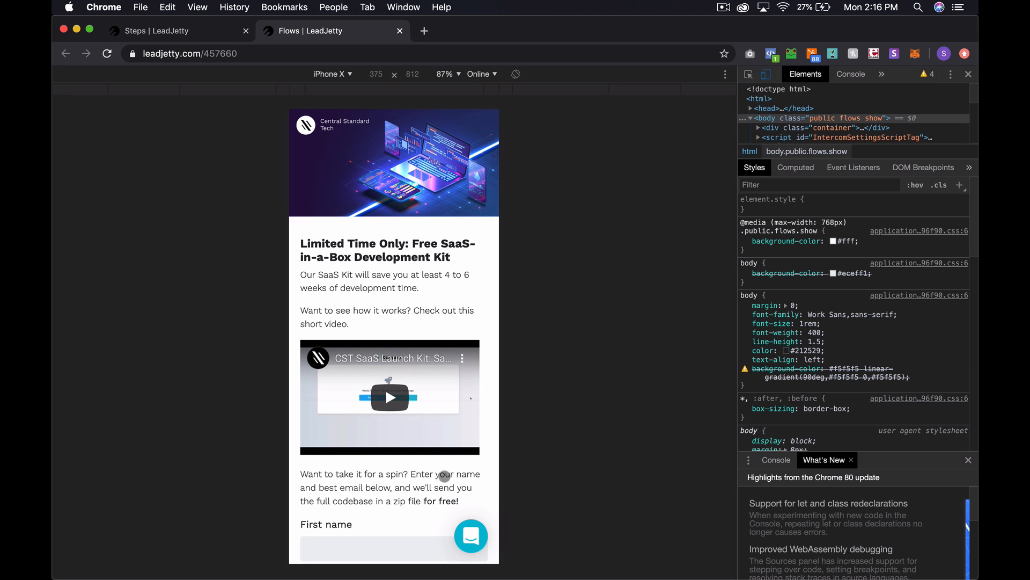
scroll(384, 366, "down", 2)
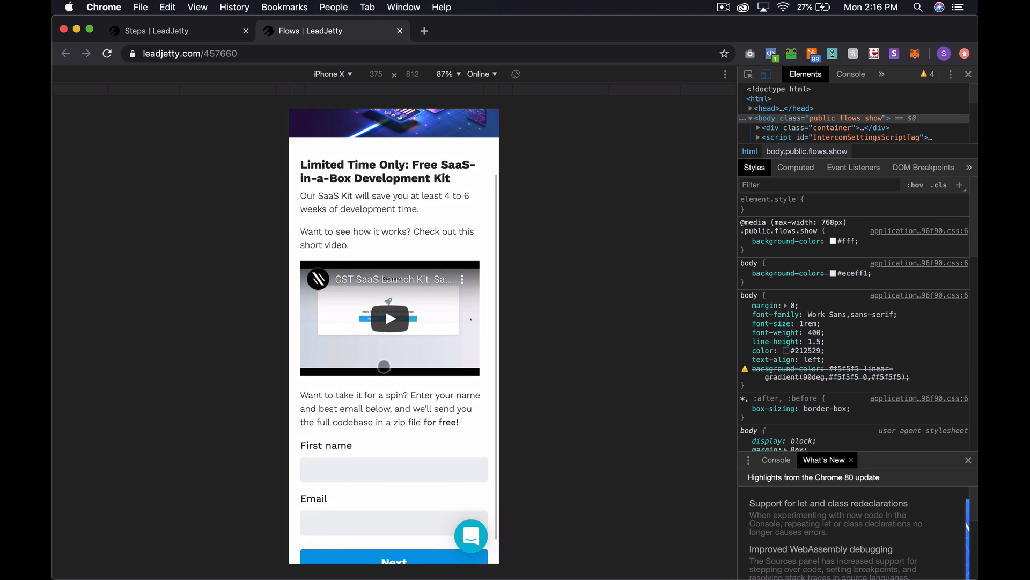
scroll(384, 366, "up", 3)
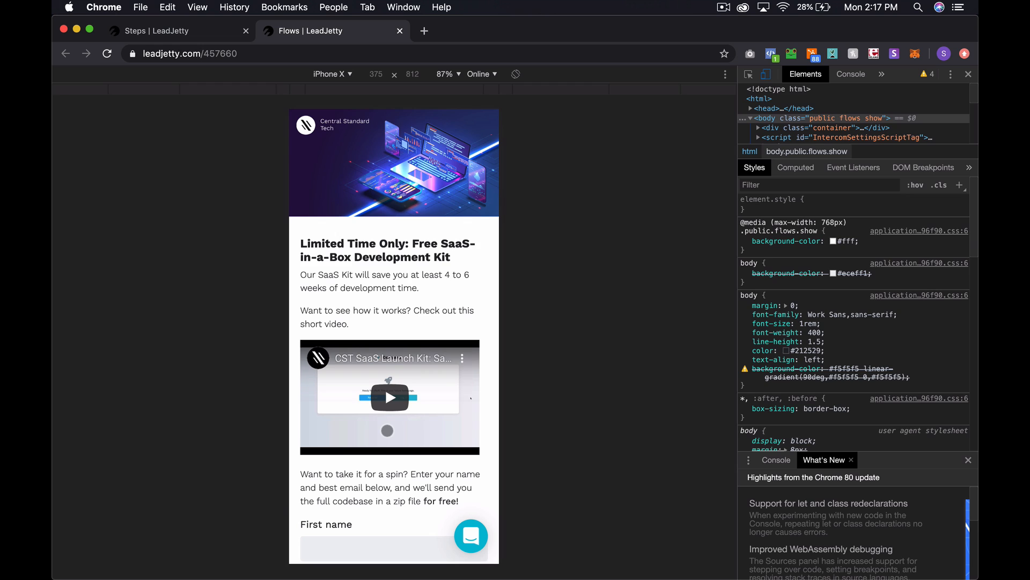
key("ctrl+Tab")
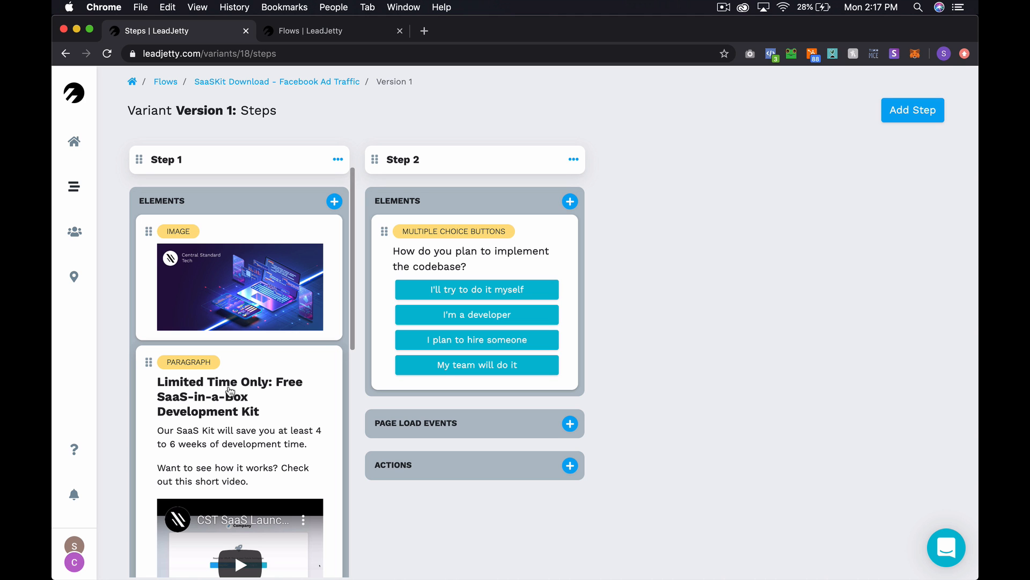
- Scroll through Step 1's image, paragraph, name and email fields, then return to Flows
scroll(230, 391, "down", 10)
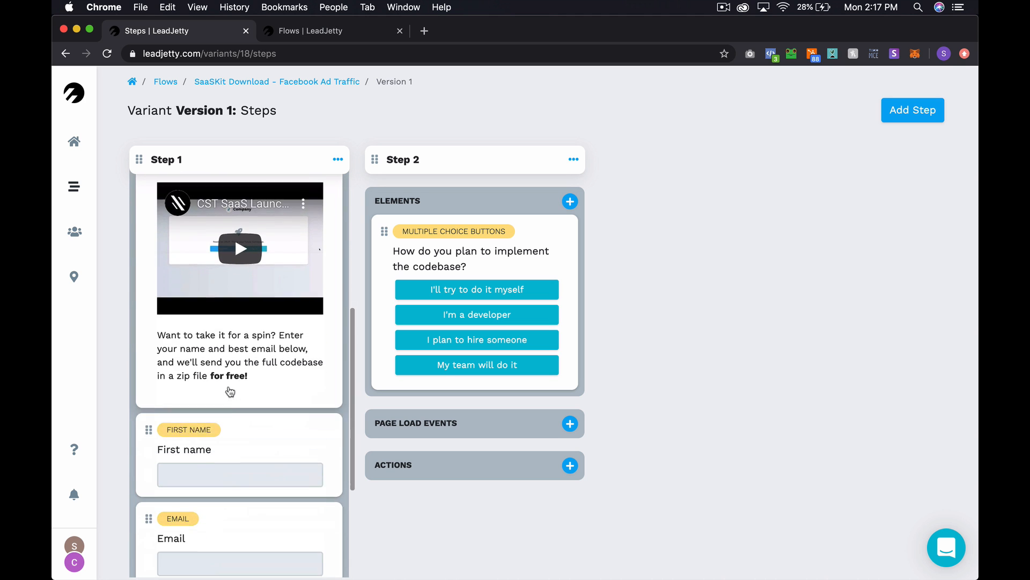
scroll(230, 390, "up", 4)
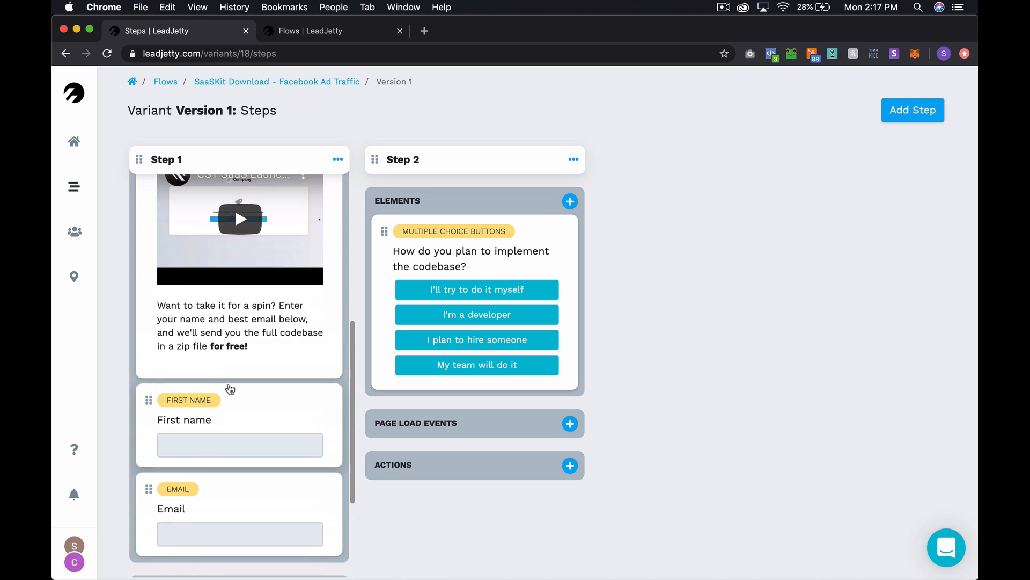
scroll(231, 389, "up", 6)
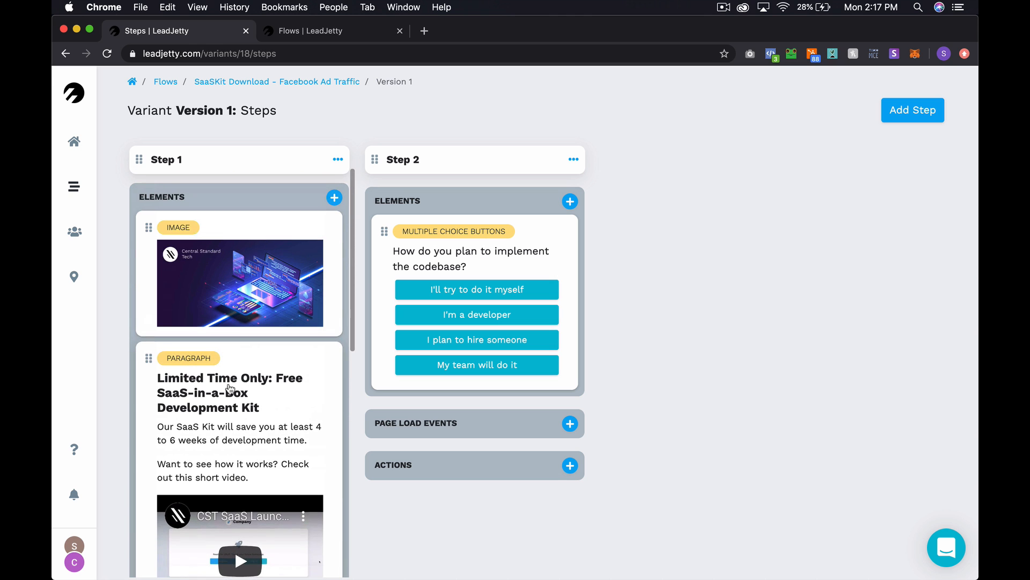
scroll(247, 428, "down", 5)
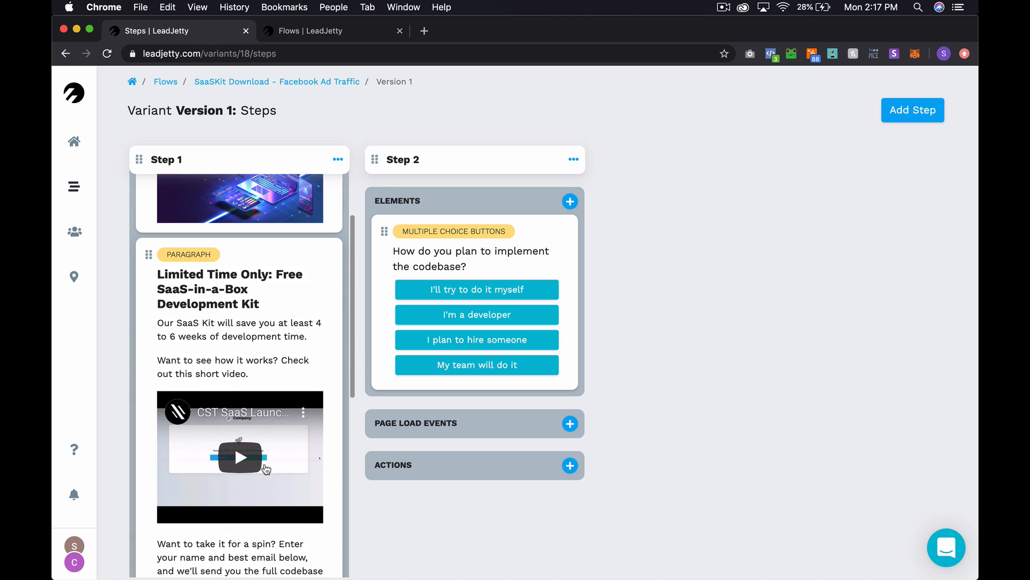
scroll(276, 471, "down", 12)
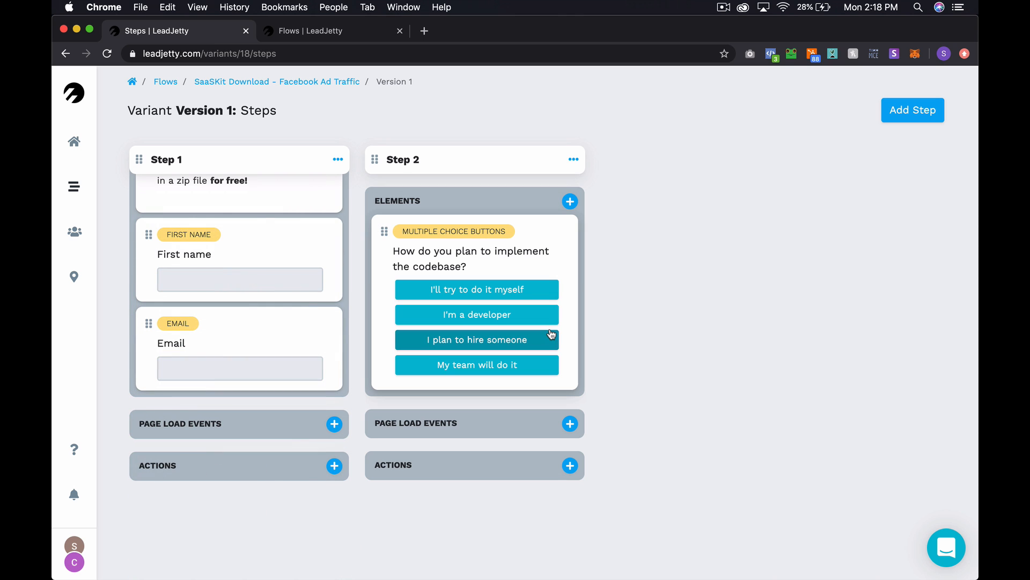
scroll(304, 270, "up", 12)
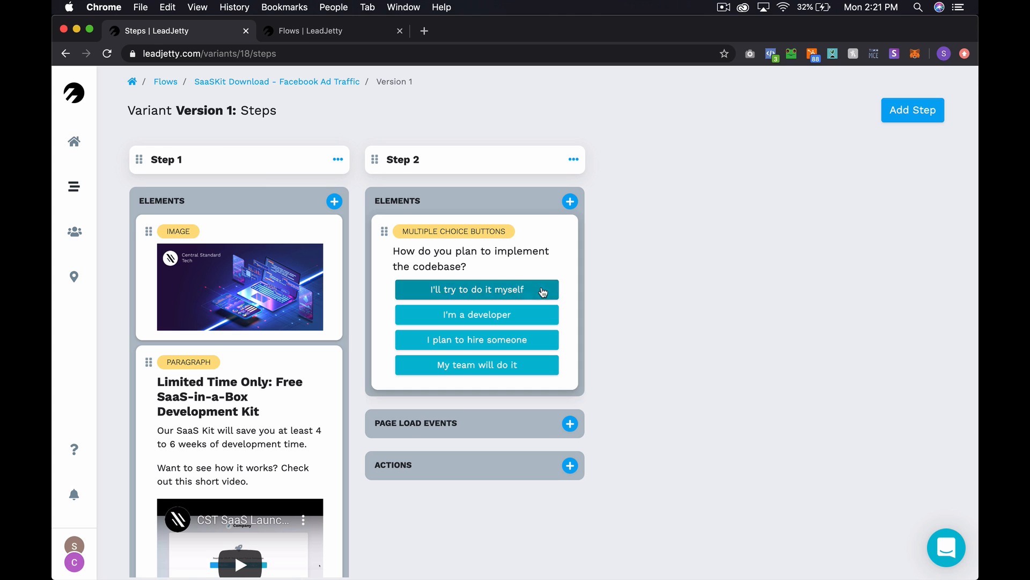
left_click(161, 81)
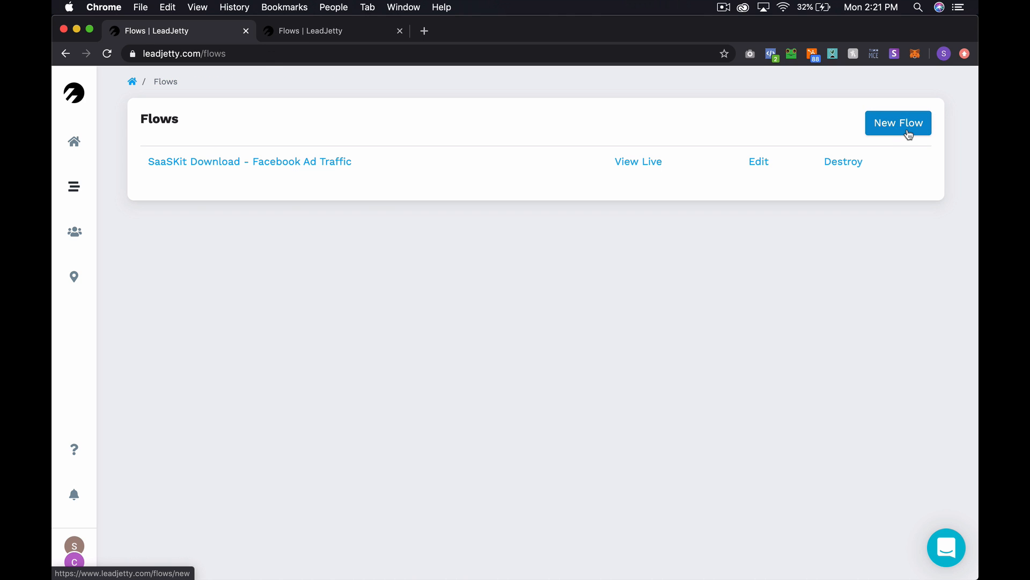
- Start a new flow titled 'Learn to Code' under property Central Standard Tech
left_click(909, 134)
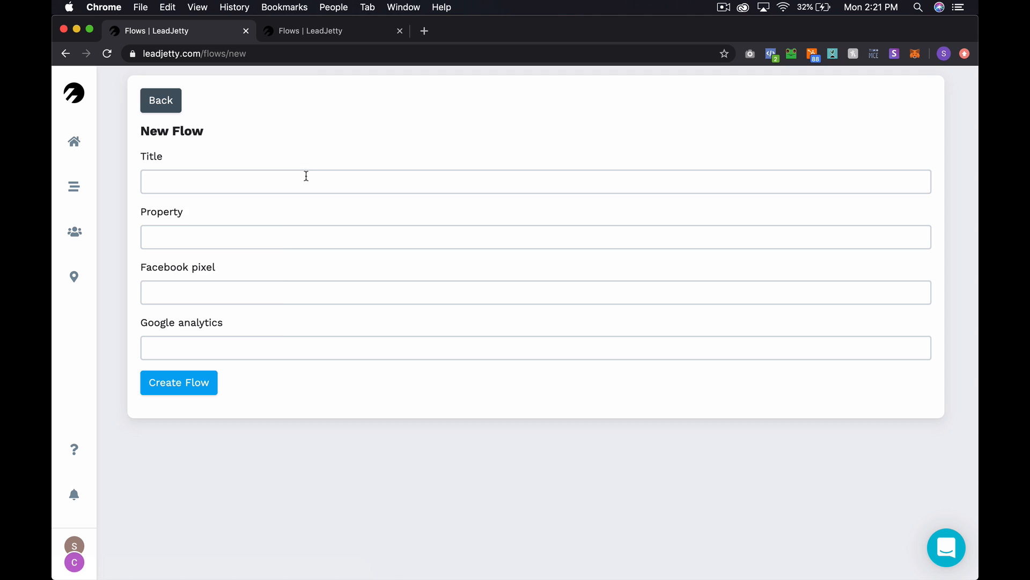
left_click(306, 176)
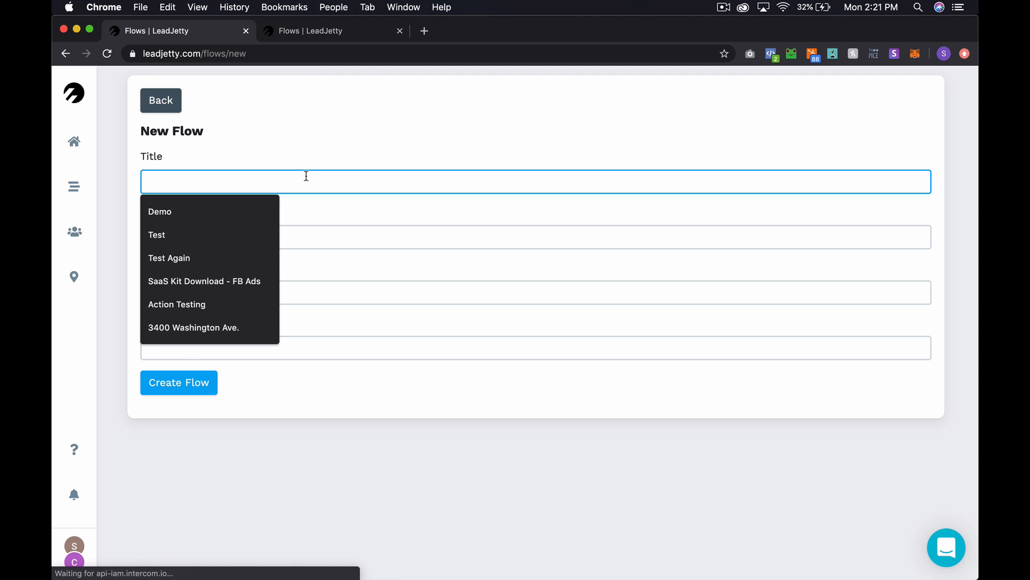
type("Learn to ")
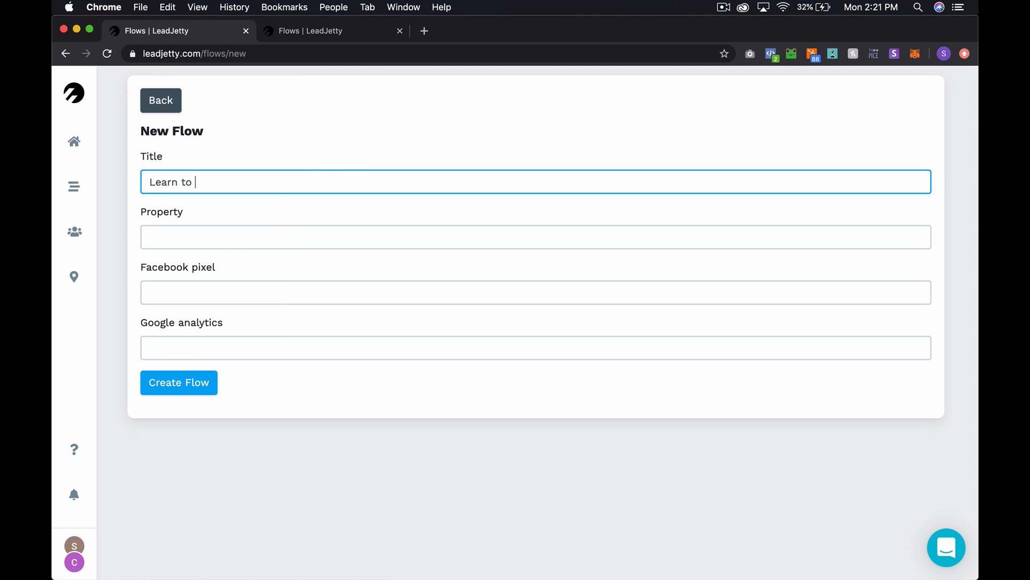
type("Code")
left_click(184, 234)
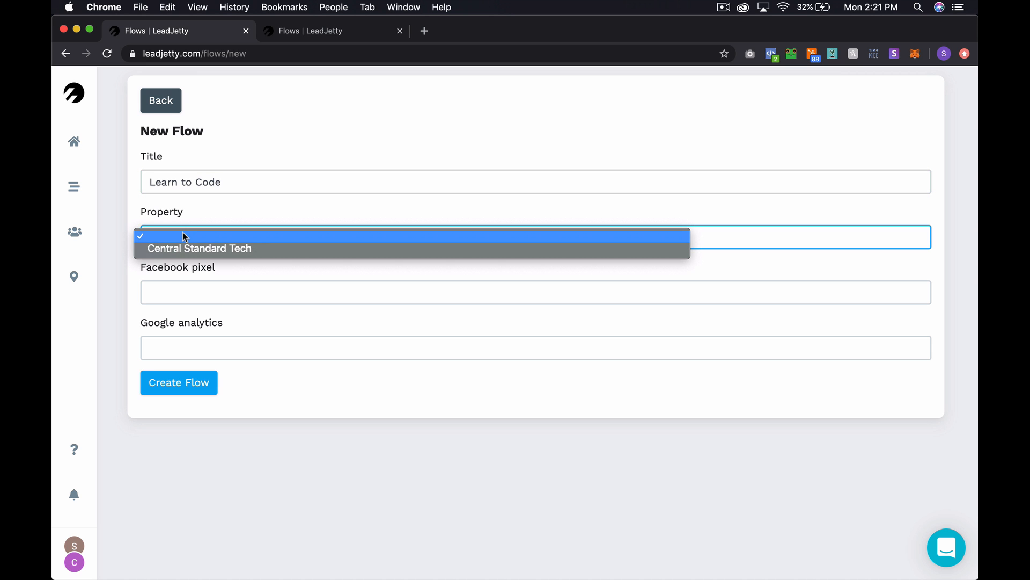
left_click(191, 248)
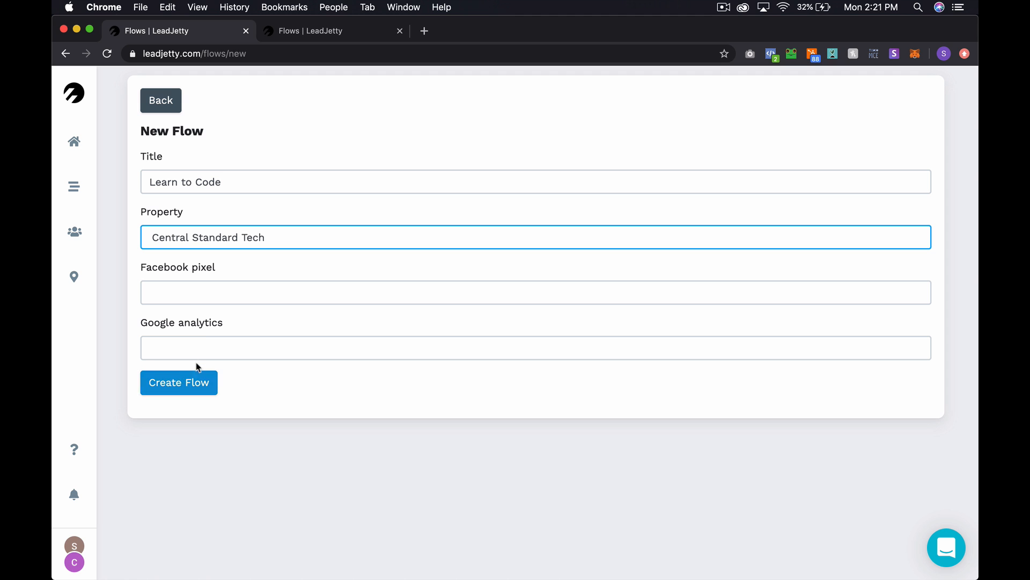
- Copy the site's web address and load the LeadJetty home page in a new tab
left_click(354, 29)
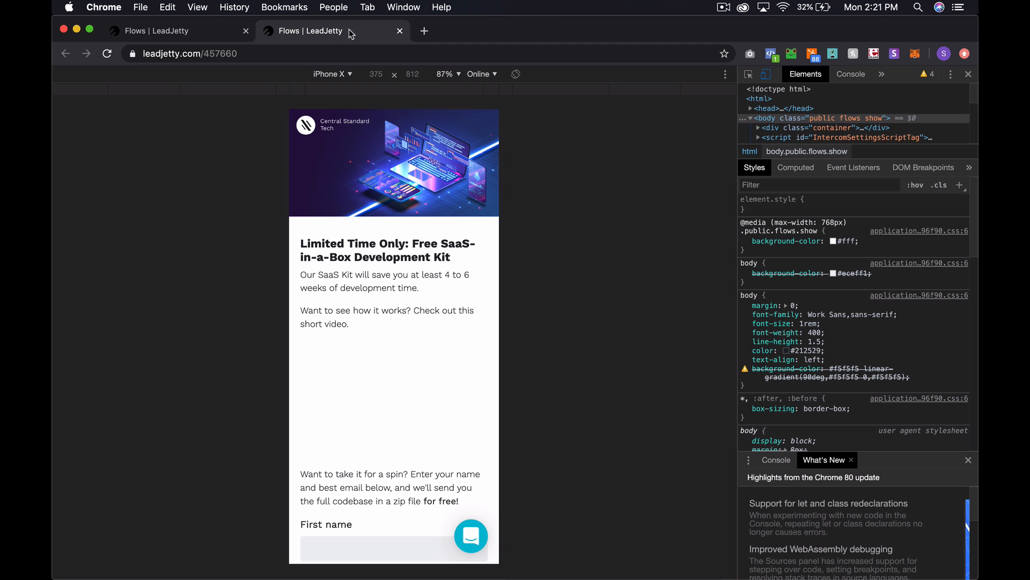
left_click(239, 32)
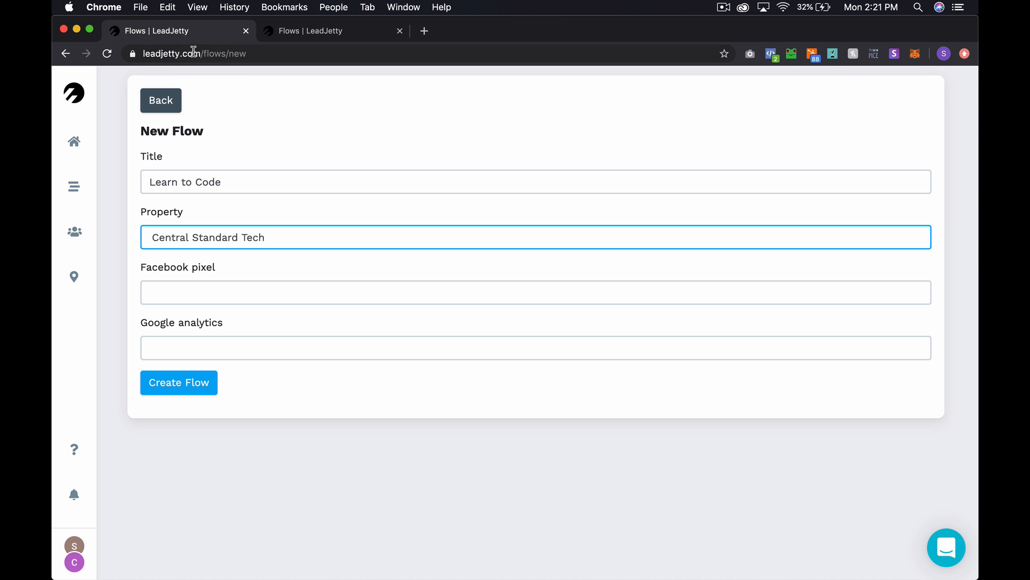
left_click_drag(199, 54, 130, 57)
key("super+c")
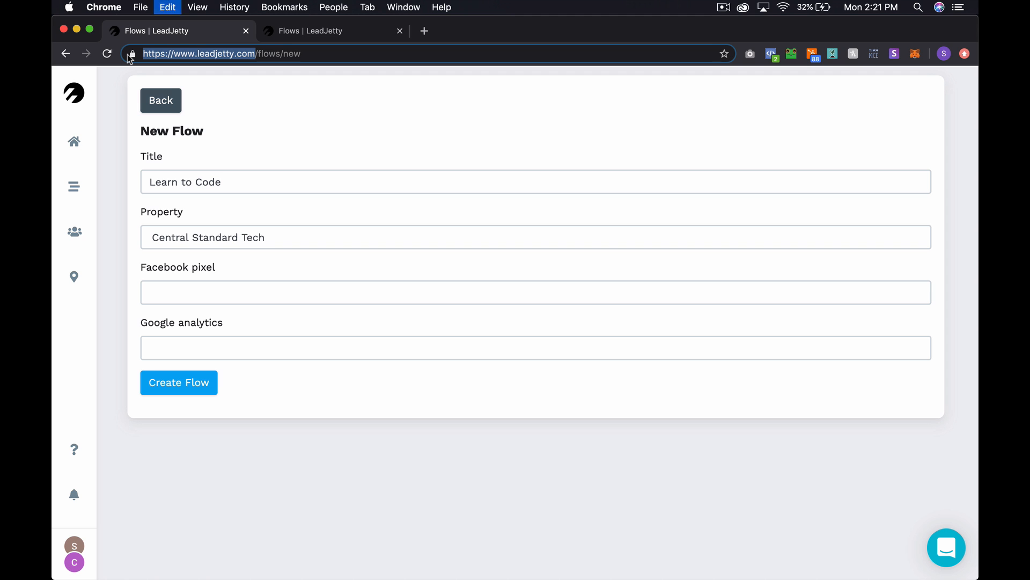
left_click(424, 30)
key("super+v")
key("Return")
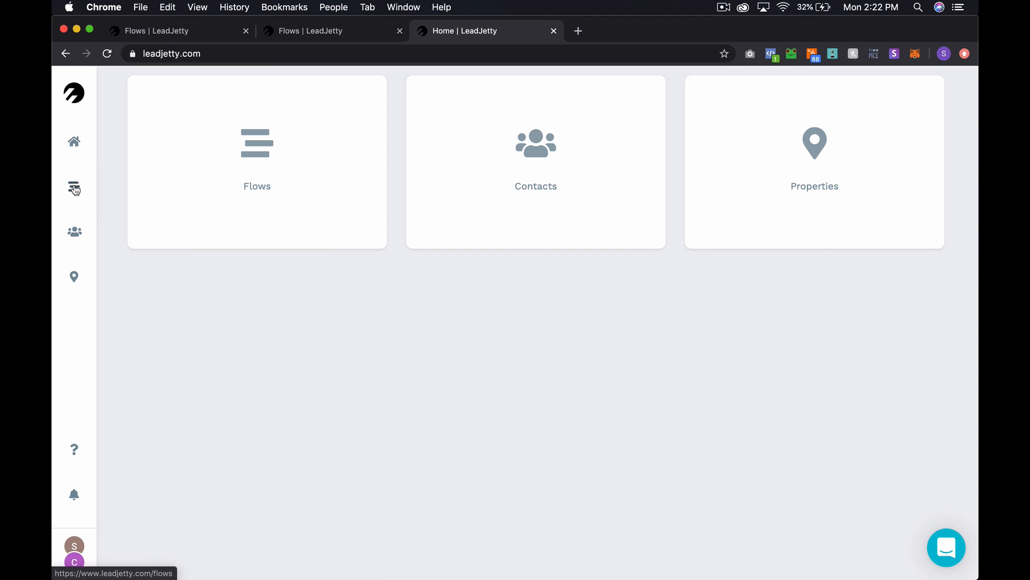
- Find and select the Facebook pixel ID in the SaaSKit Download flow's edit settings
left_click(75, 188)
left_click(204, 164)
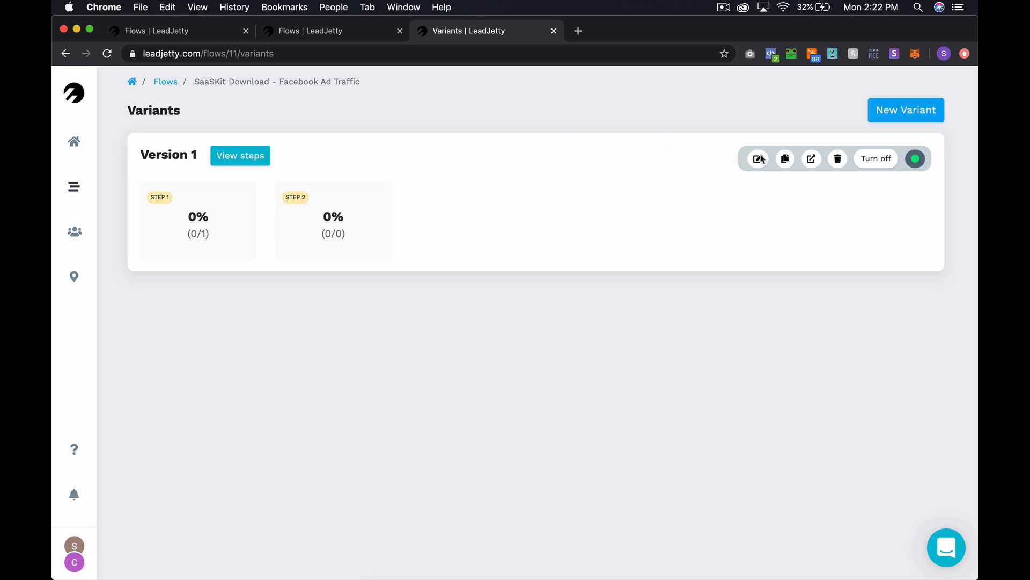
left_click(155, 85)
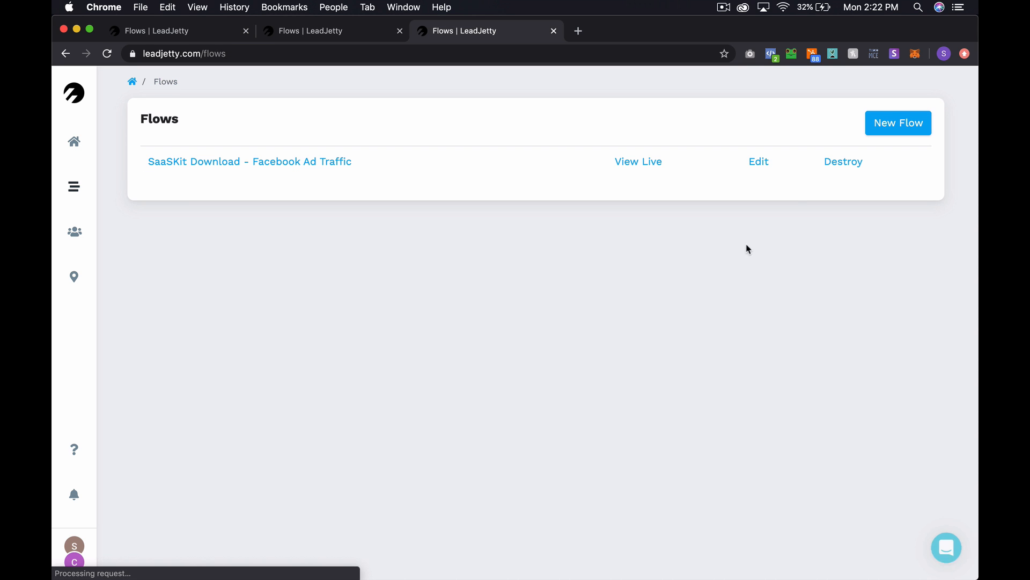
left_click(757, 169)
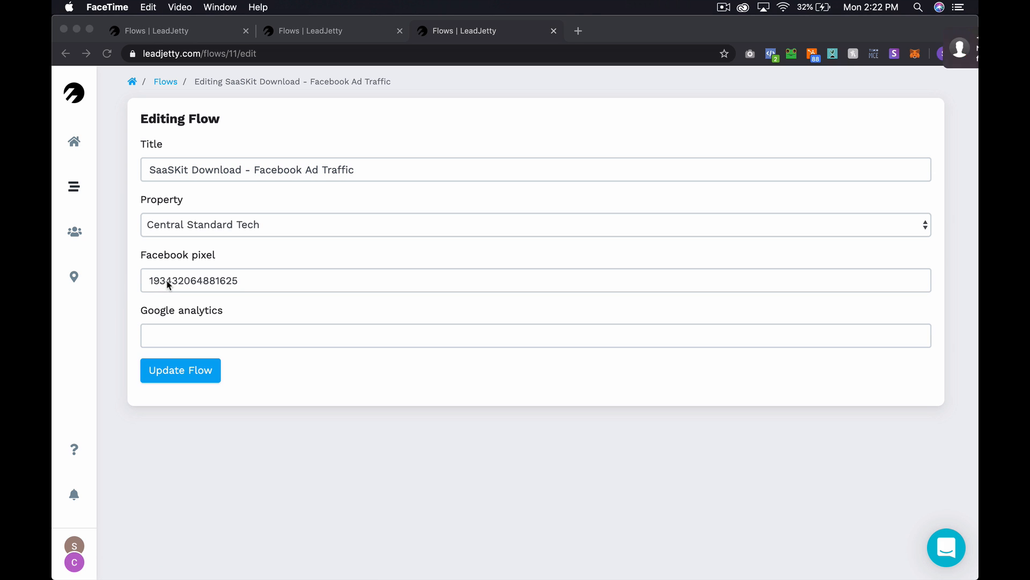
double_click(167, 281)
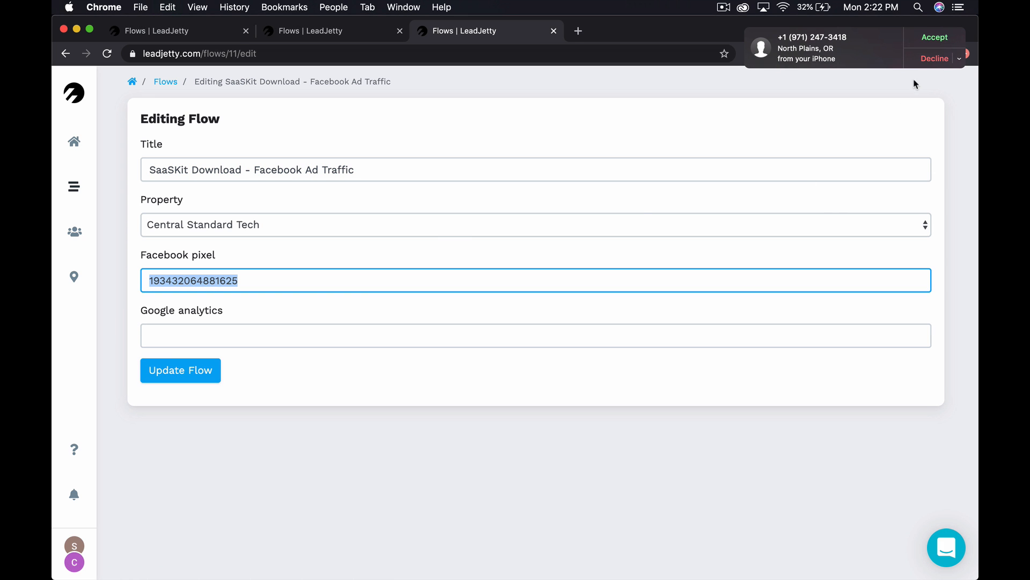
left_click(935, 57)
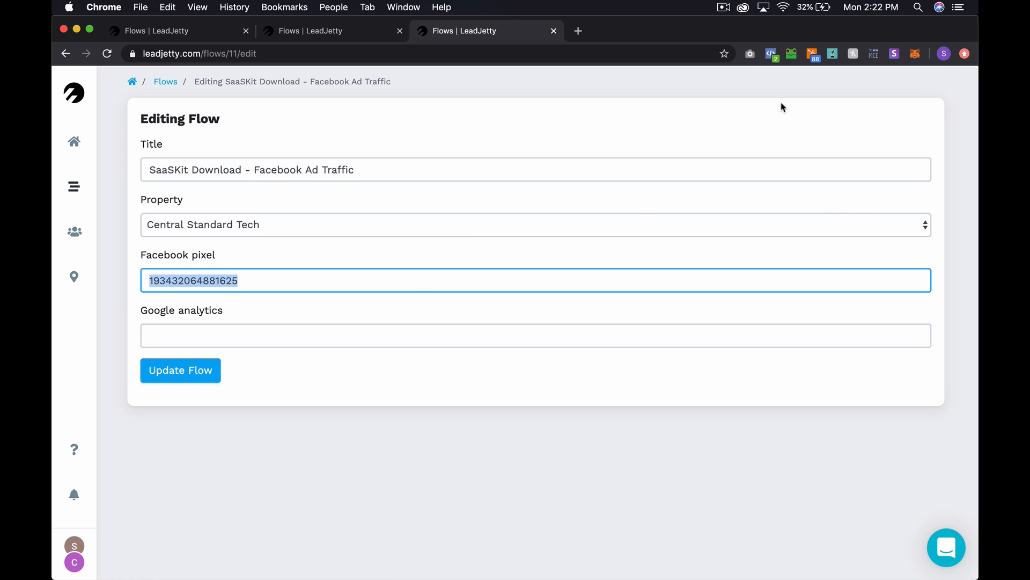
double_click(211, 280)
key("super+shift+bracketleft")
key("super+shift+bracketleft")
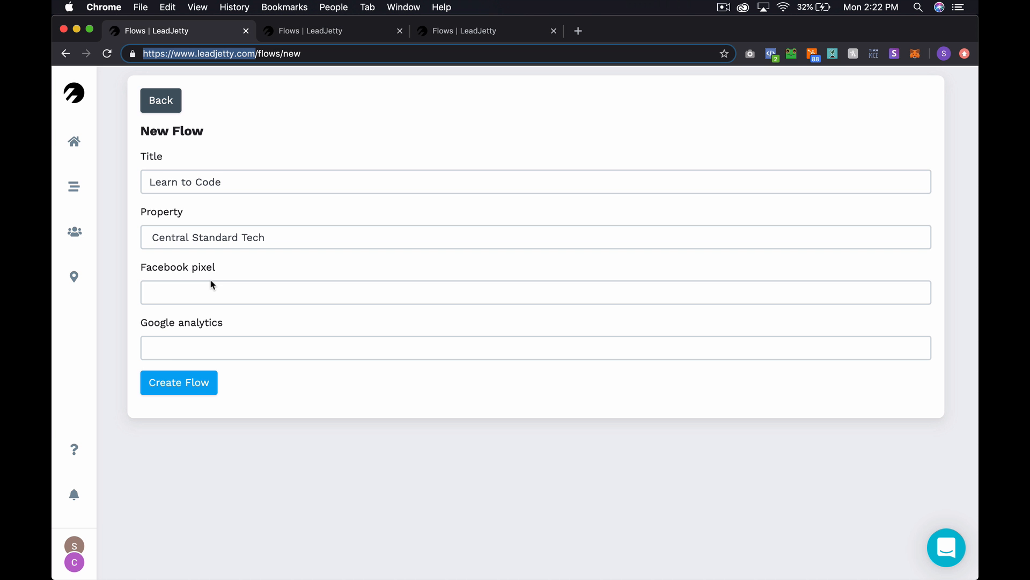
- Autofill the SaaSKit pixel ID into the Facebook pixel field and create the Learn to Code flow
left_click(205, 285)
key("Down")
key("Down")
key("Return")
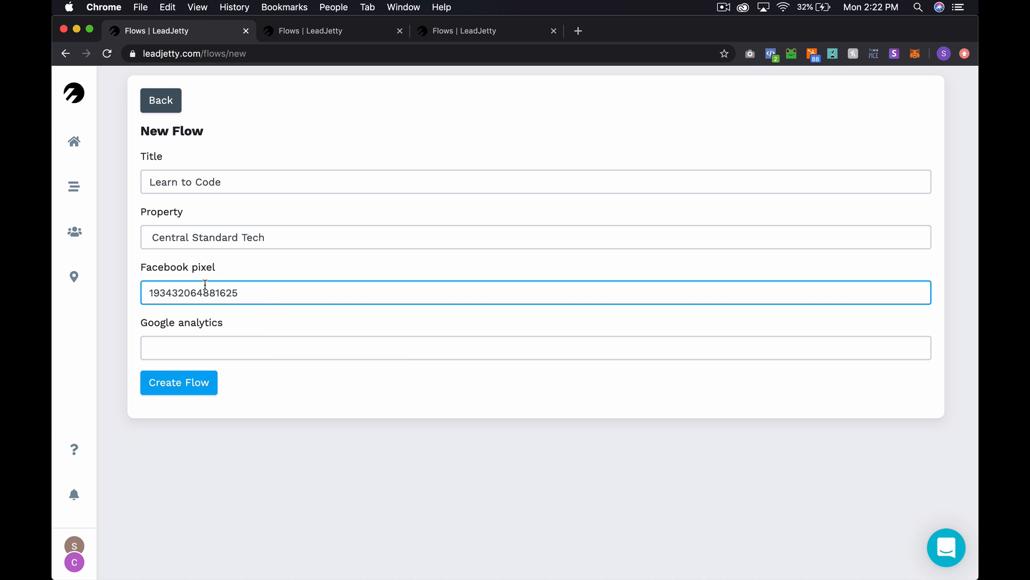
left_click(199, 385)
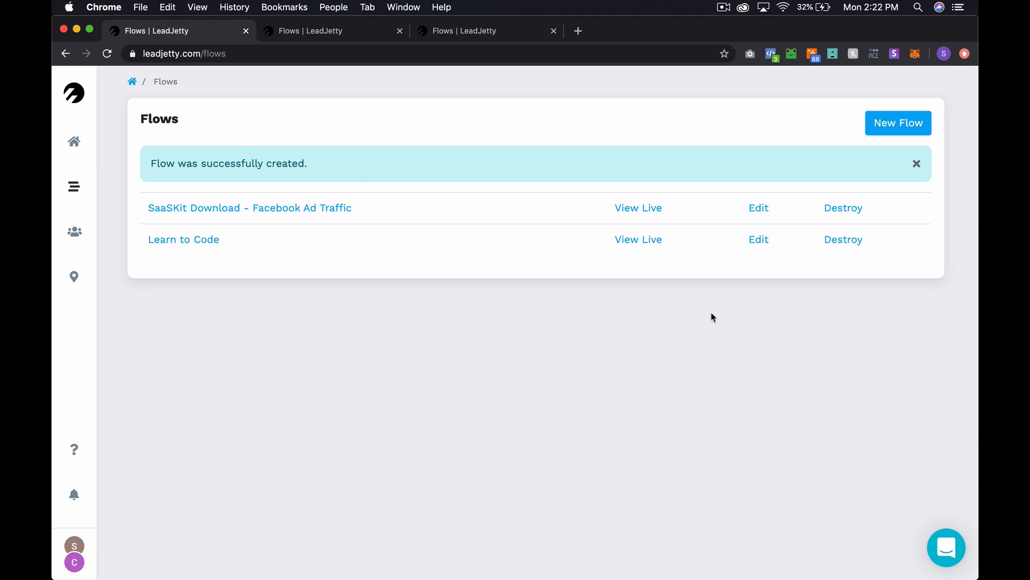
- Check Learn to Code's empty live page, copy its live link, then open SaaSKit Download's variants
left_click(642, 243)
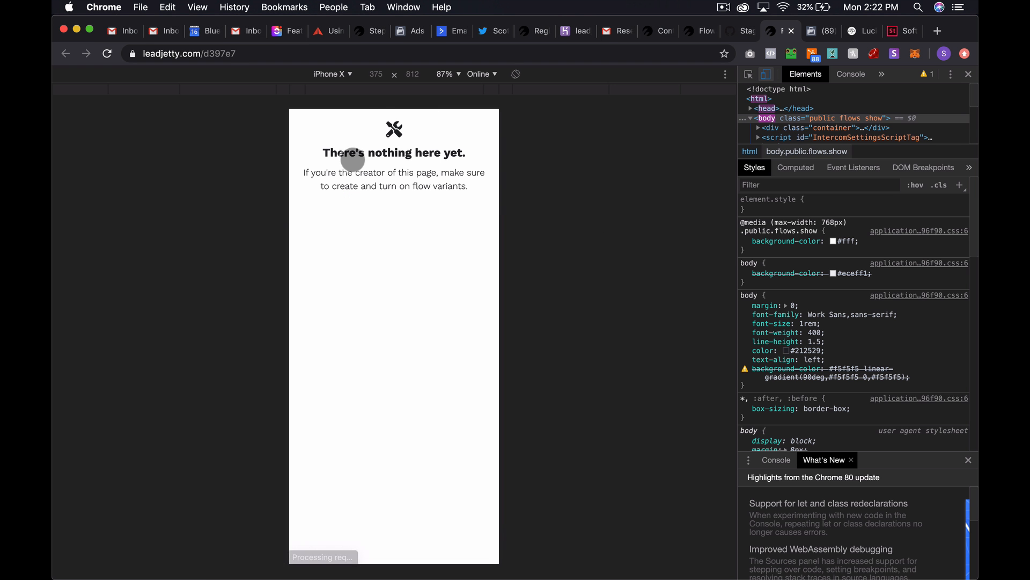
left_click(792, 31)
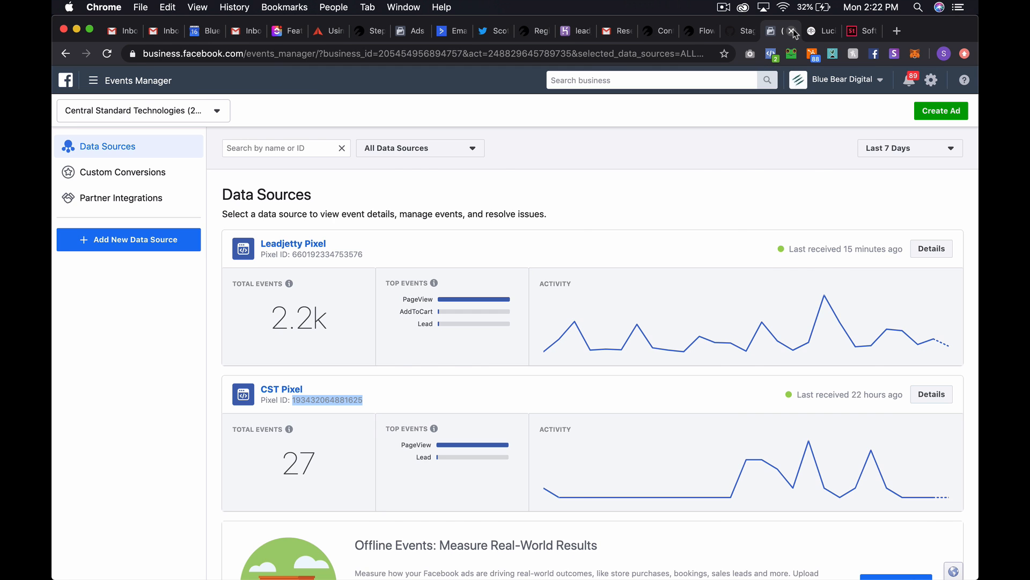
key("super+grave")
key("super+grave")
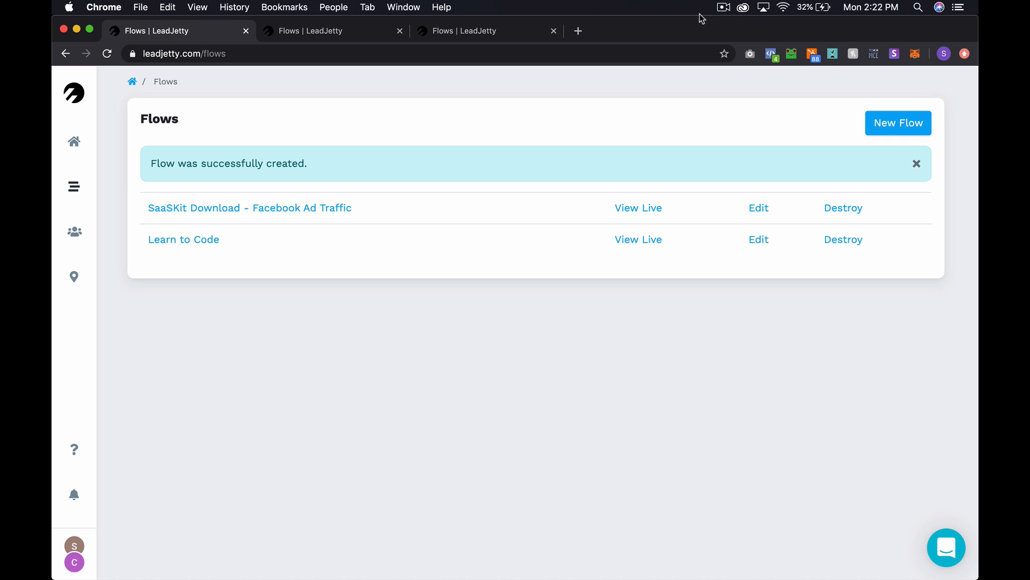
right_click(655, 248)
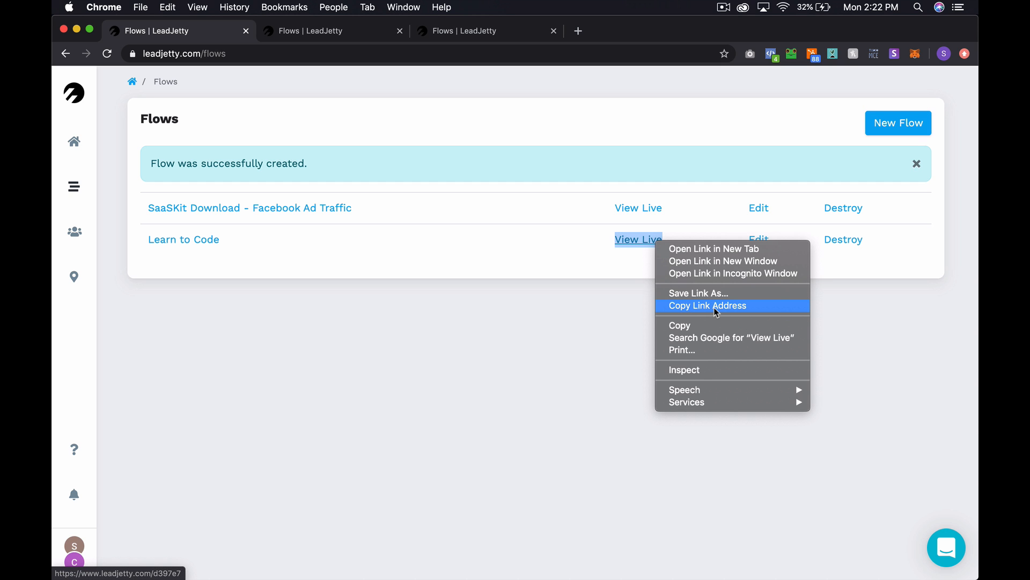
left_click(716, 306)
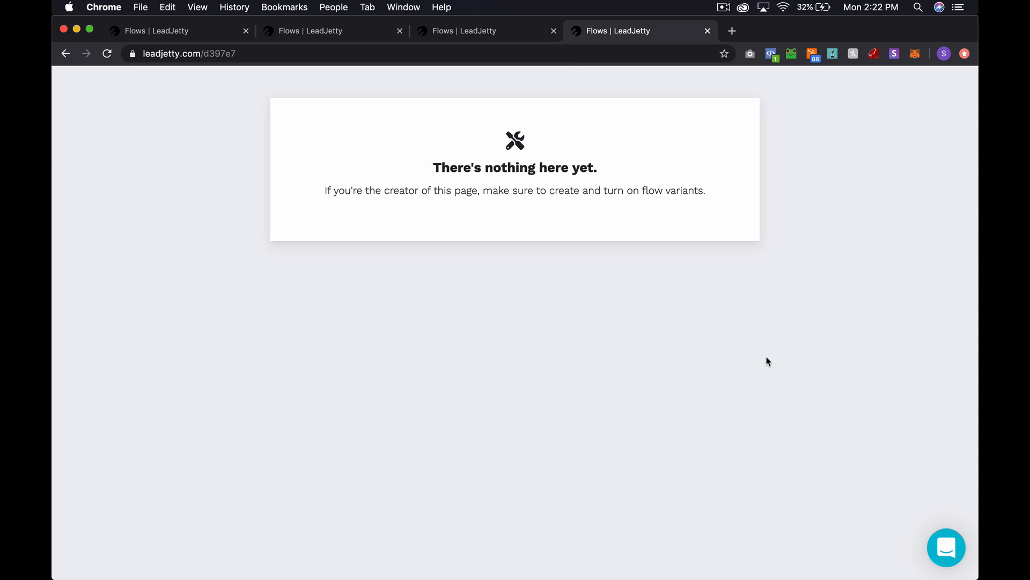
key("ctrl+shift+Tab")
key("ctrl+shift+Tab")
key("ctrl+shift+Tab")
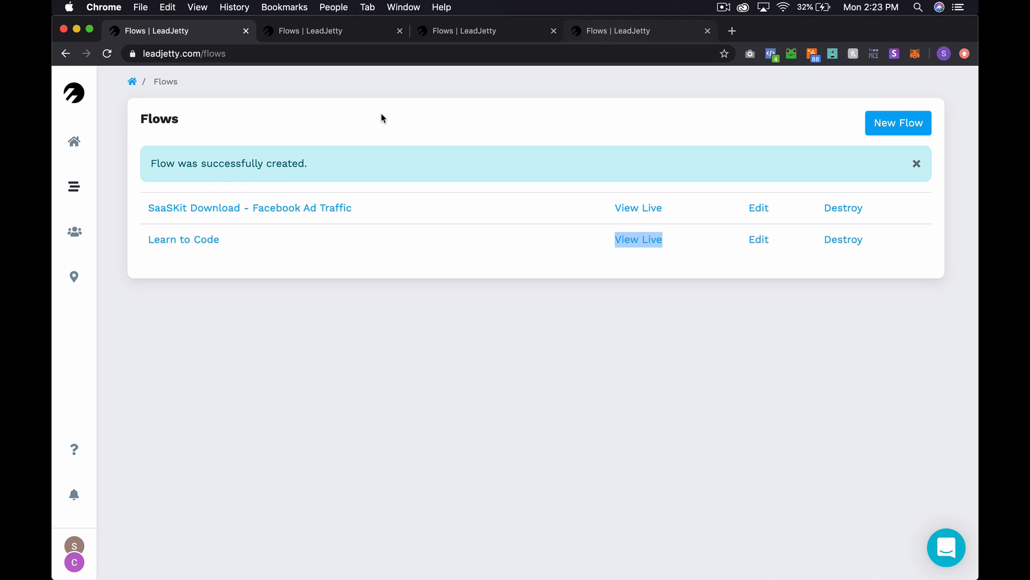
left_click(255, 209)
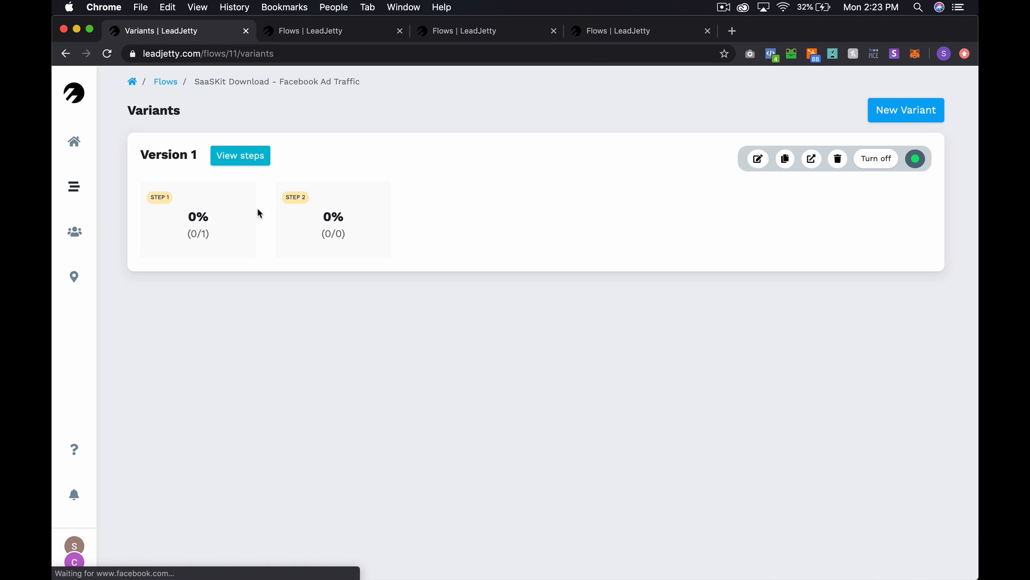
- Add a 'Redirect to another URL' action to Step 2 of the SaaSKit flow
left_click(243, 160)
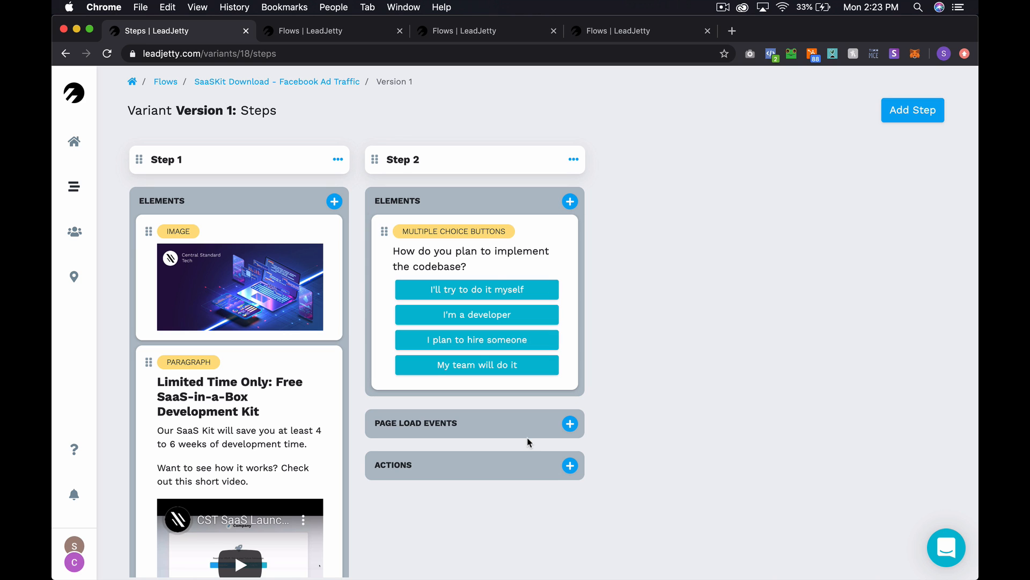
left_click(571, 465)
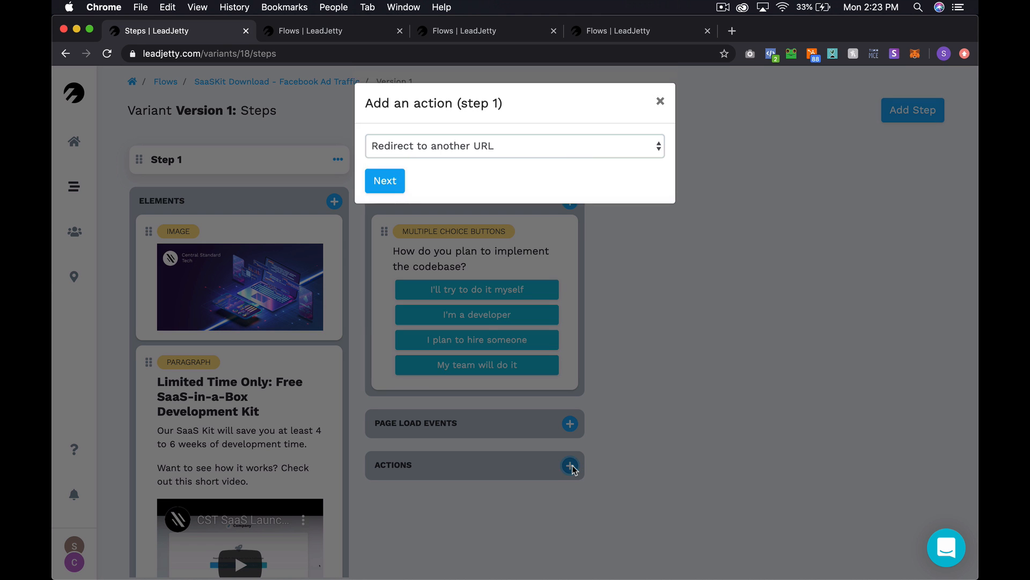
left_click(465, 147)
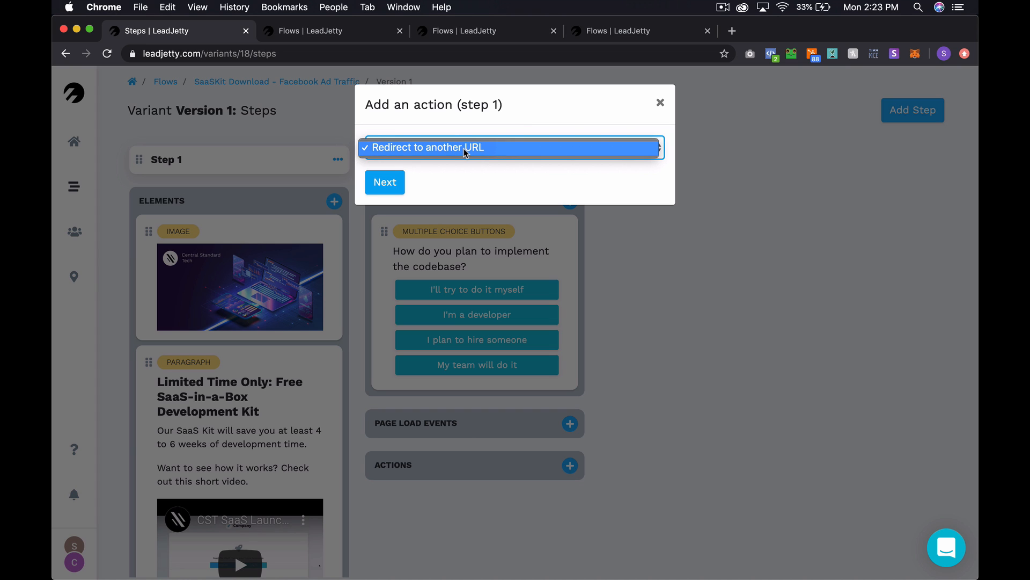
left_click(466, 152)
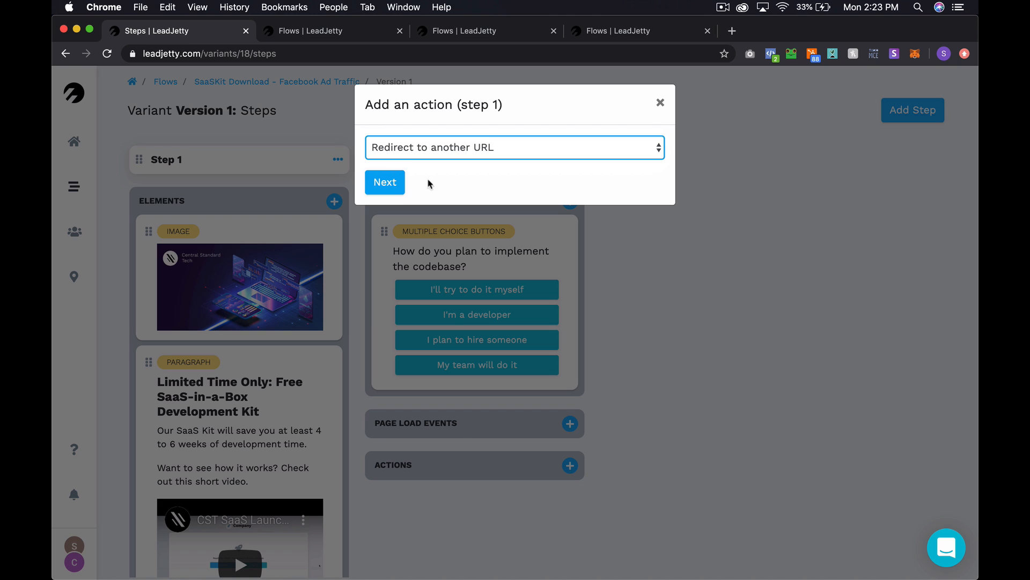
left_click(392, 185)
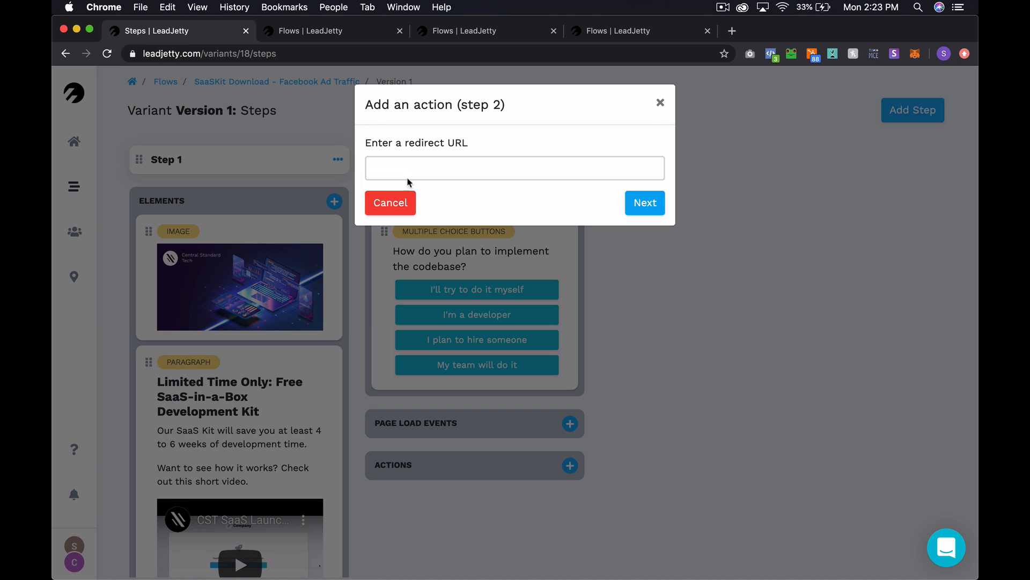
left_click(413, 170)
key("super+v")
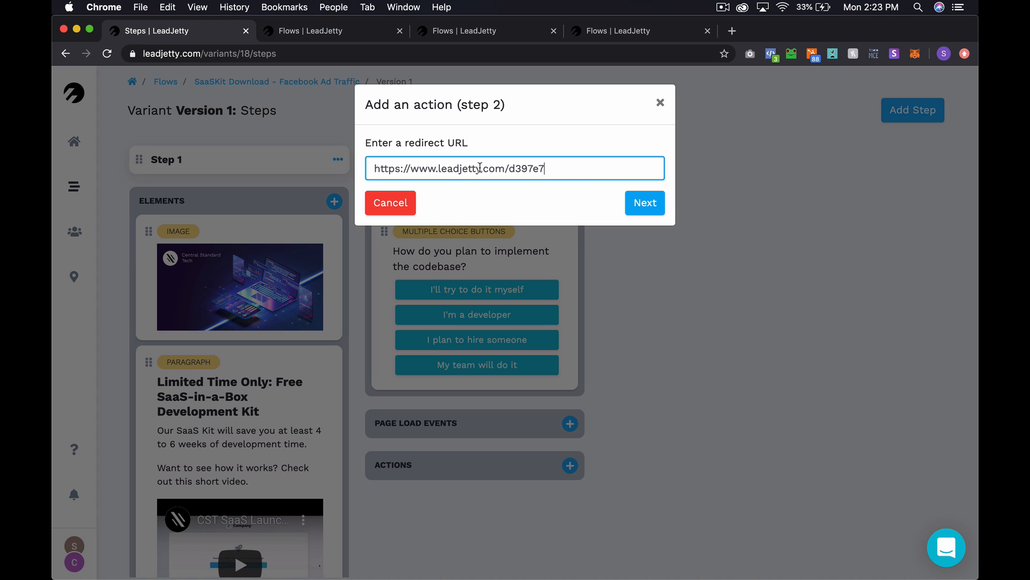
left_click_drag(480, 168, 413, 170)
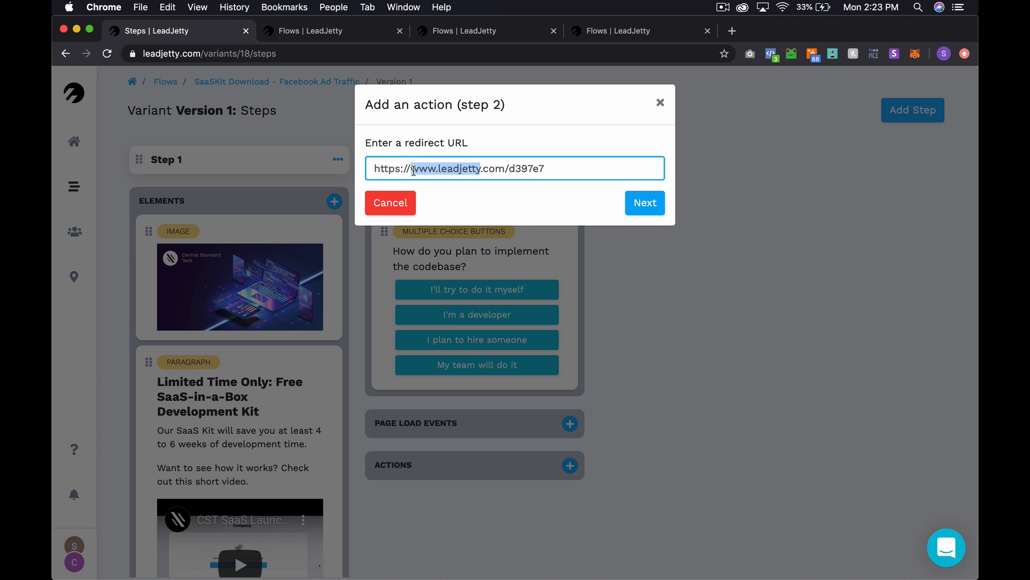
type("hi.cst")
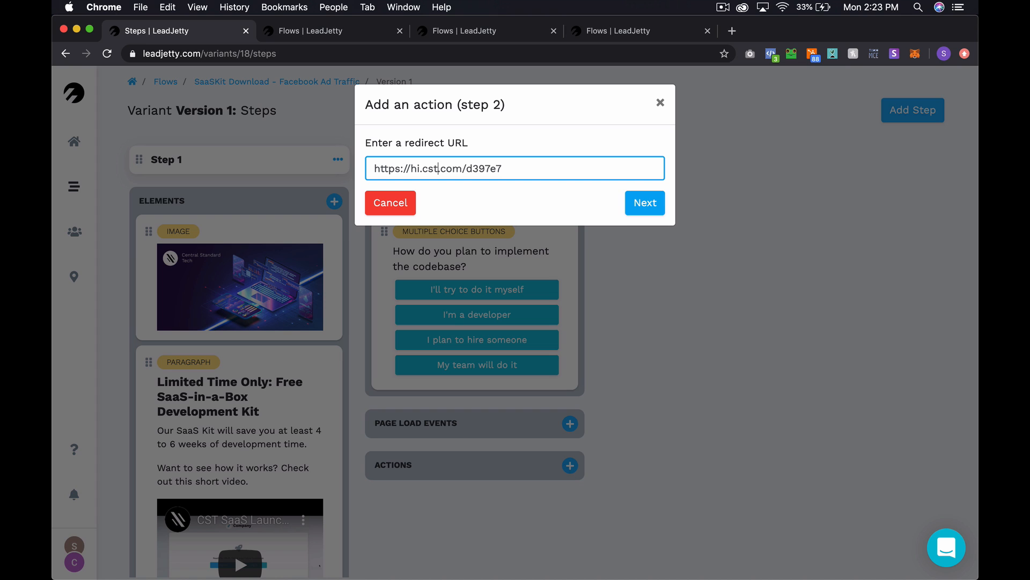
key("BackSpace")
key("BackSpace")
key("BackSpace")
type("work")
key("super+a")
key("super+c")
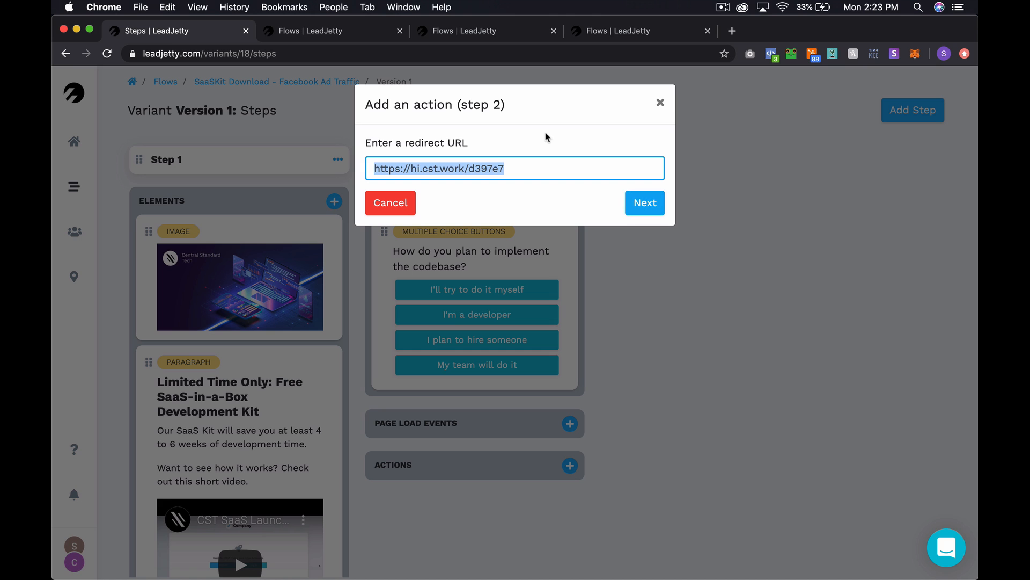
left_click(731, 31)
key("super+v")
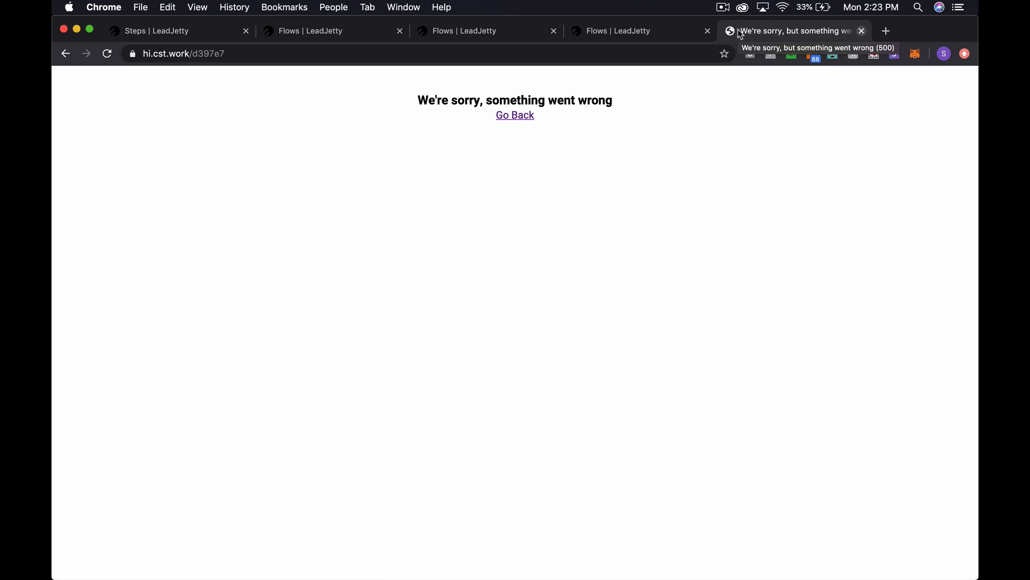
- Inspect the error page's full address, then bring up the Properties list
left_click(244, 54)
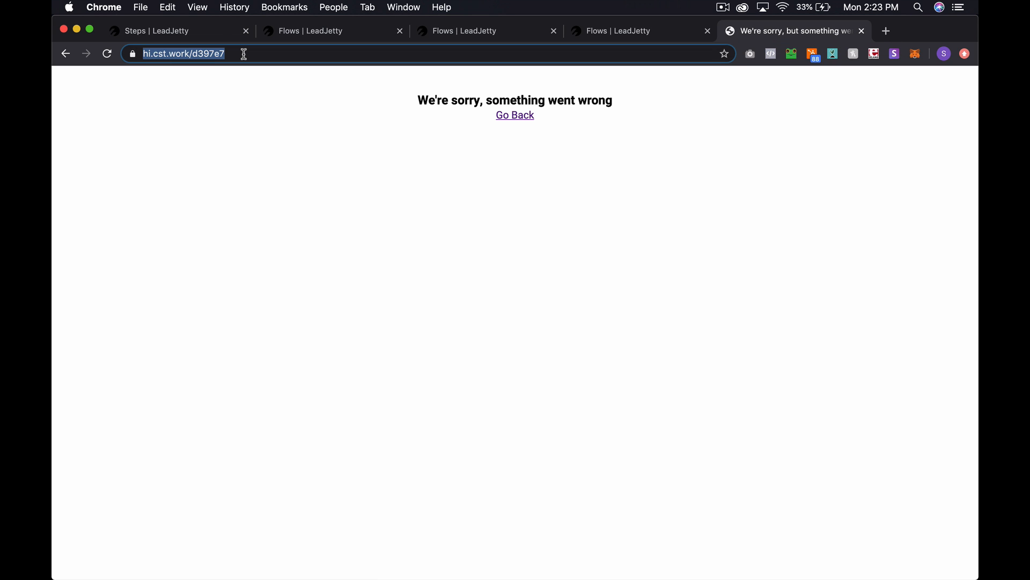
key("Left")
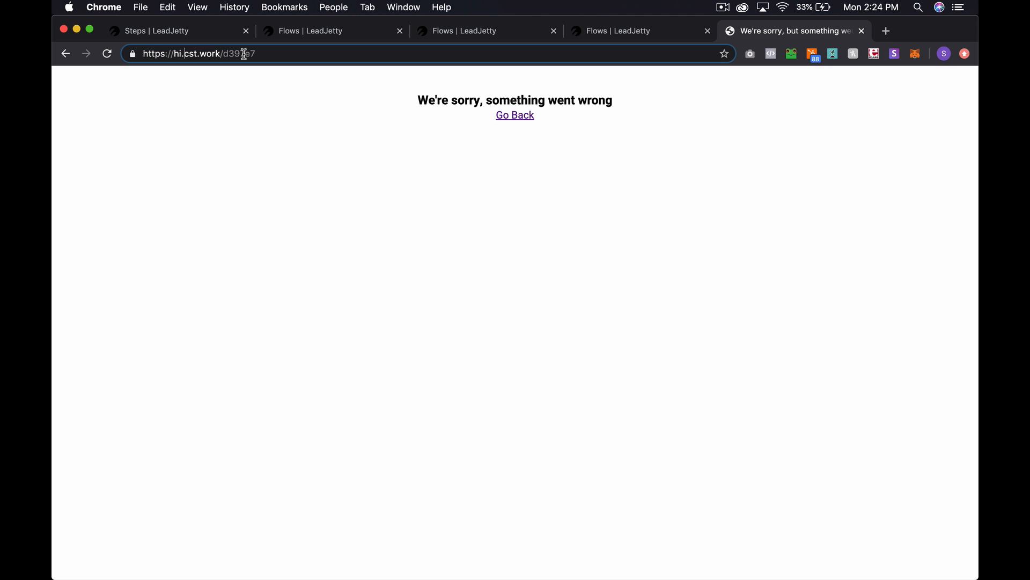
key("super+1")
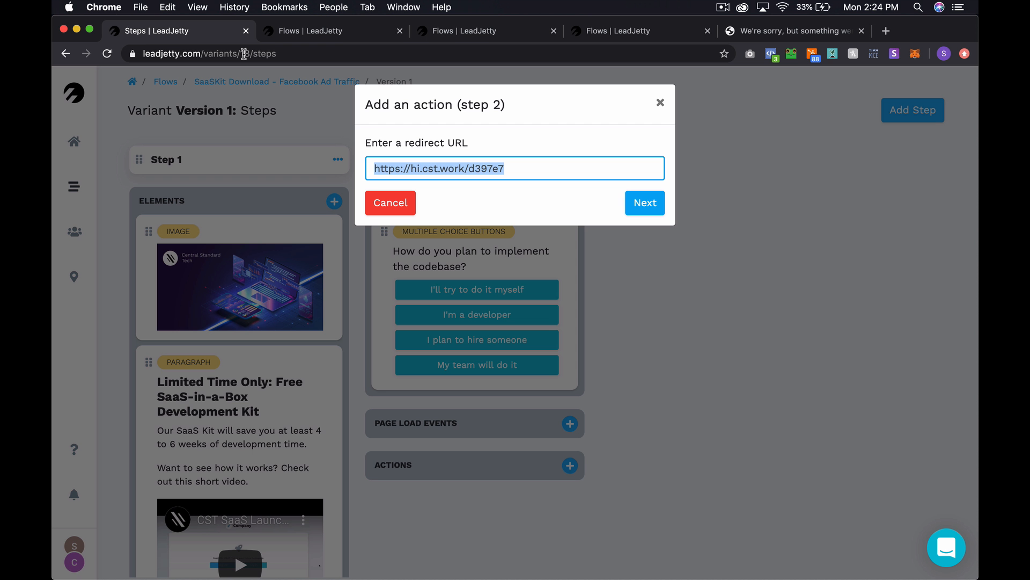
left_click(320, 31)
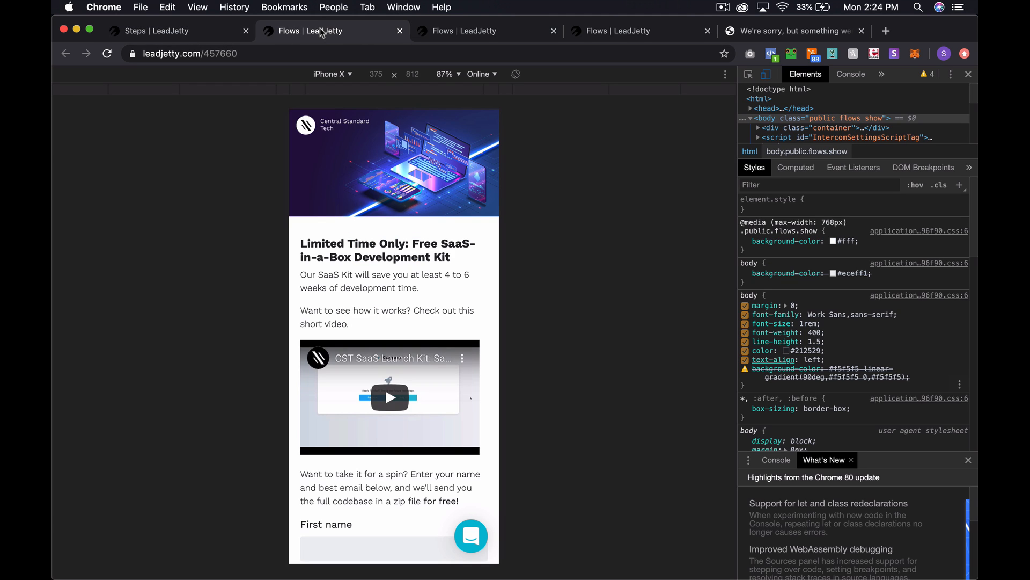
left_click(478, 34)
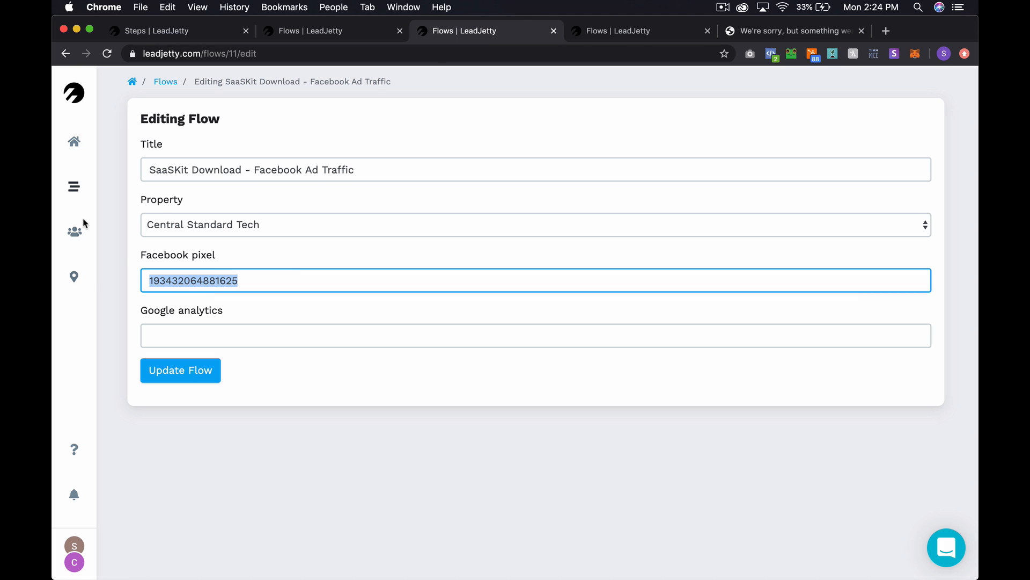
left_click(75, 276)
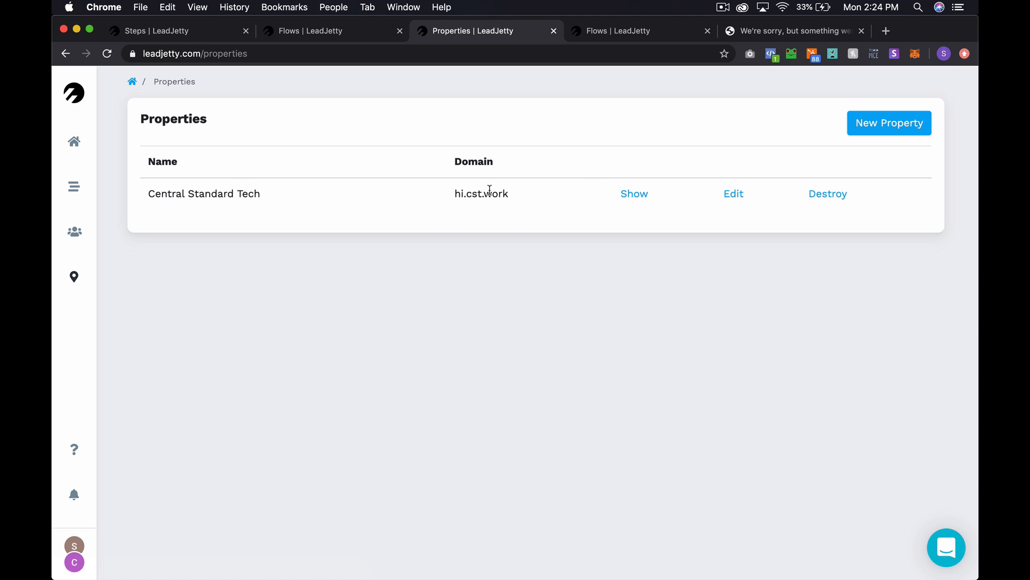
- Compare the public flow page with the hi.cst.work property, then open Learn to Code from Flows
left_click(618, 35)
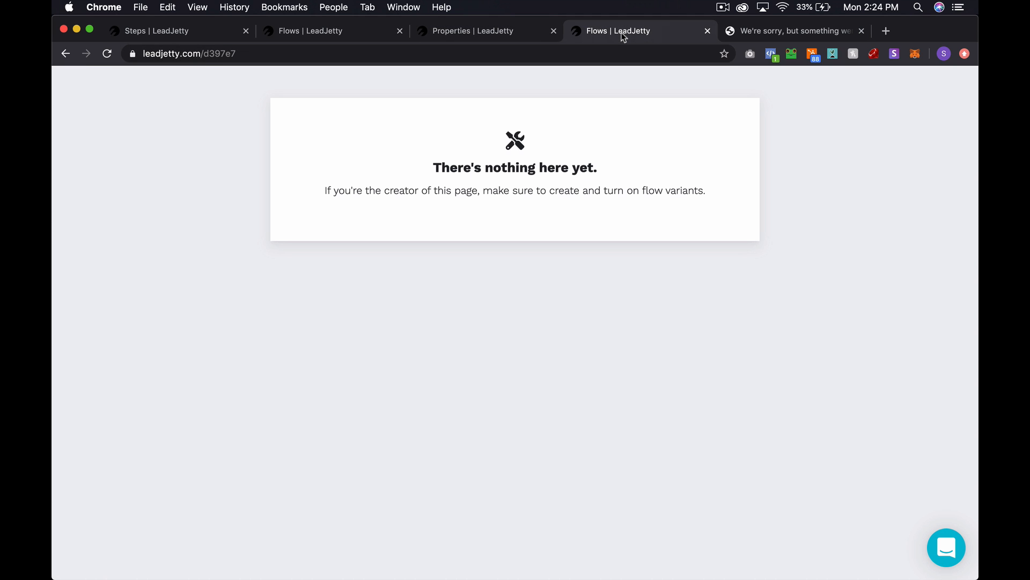
left_click(744, 31)
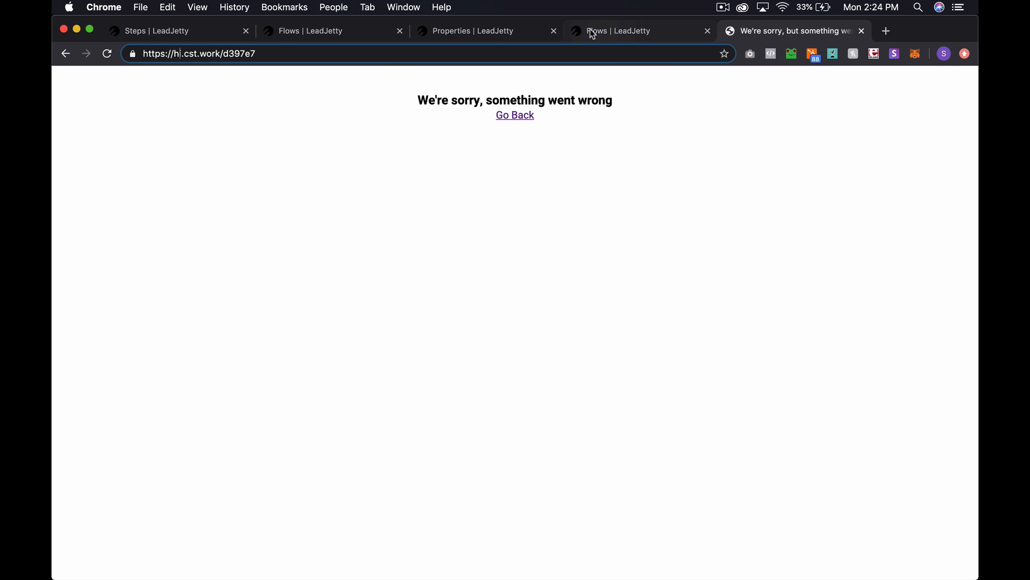
left_click(626, 30)
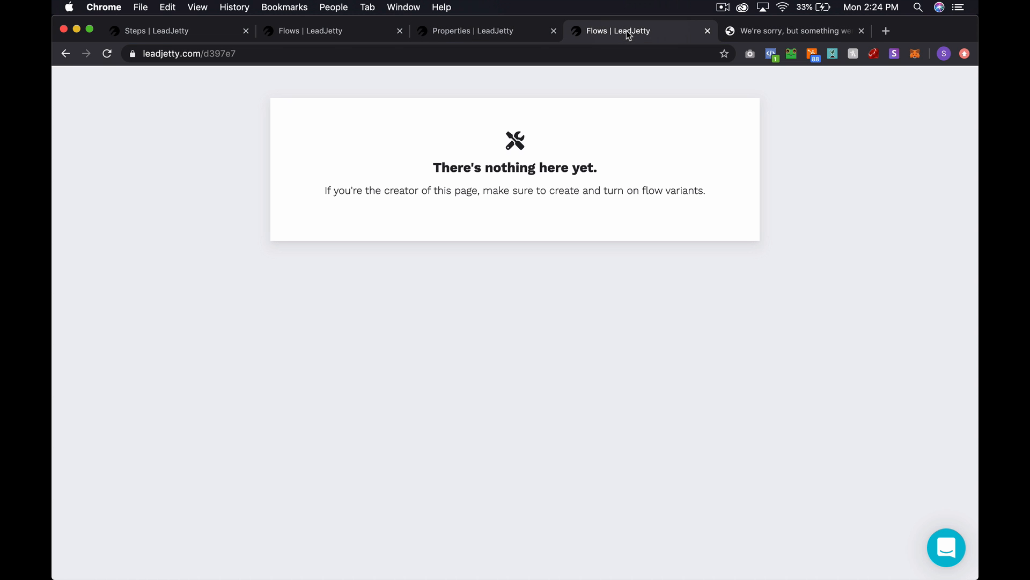
left_click(518, 27)
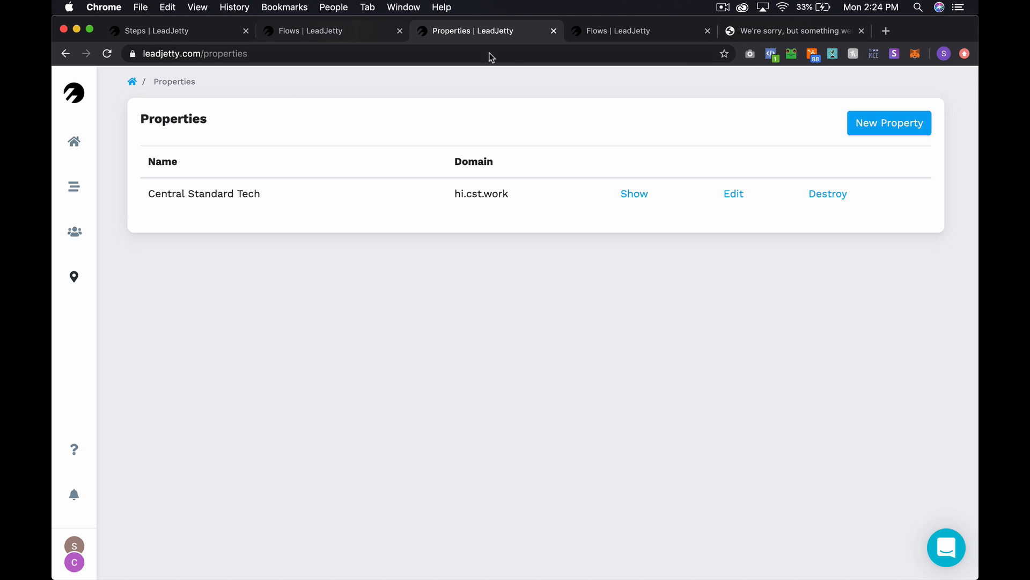
left_click(324, 32)
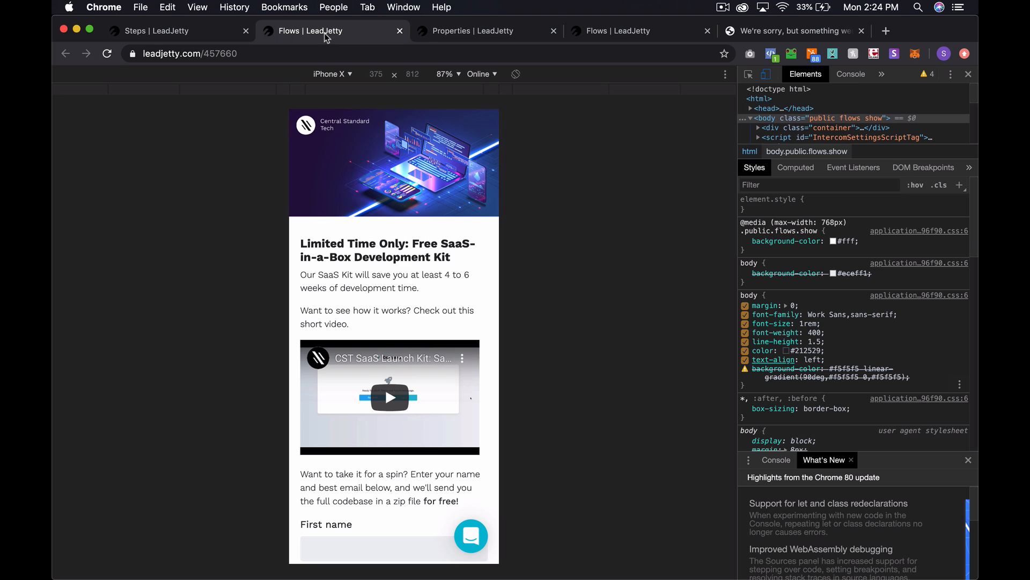
left_click(517, 38)
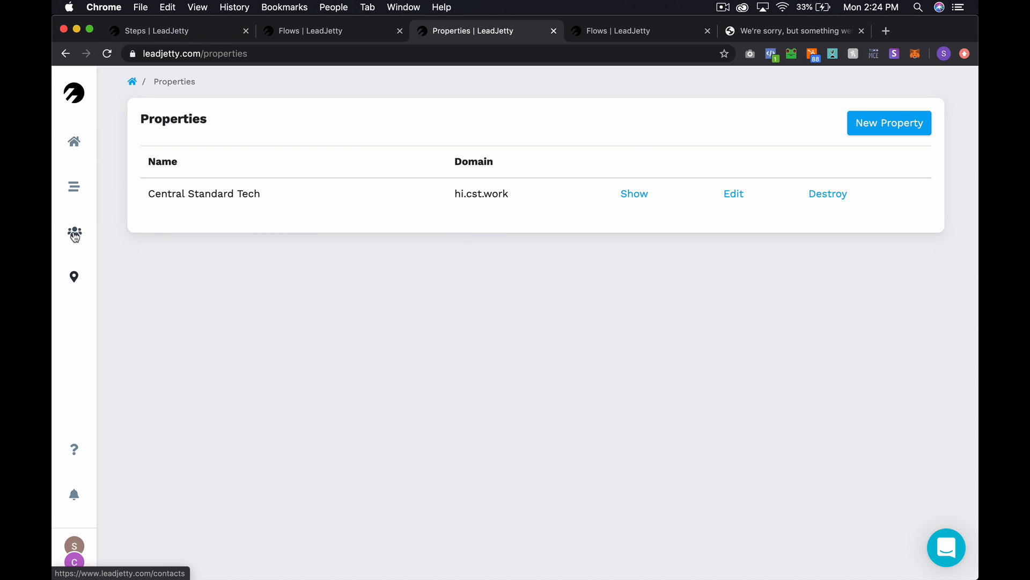
left_click(74, 185)
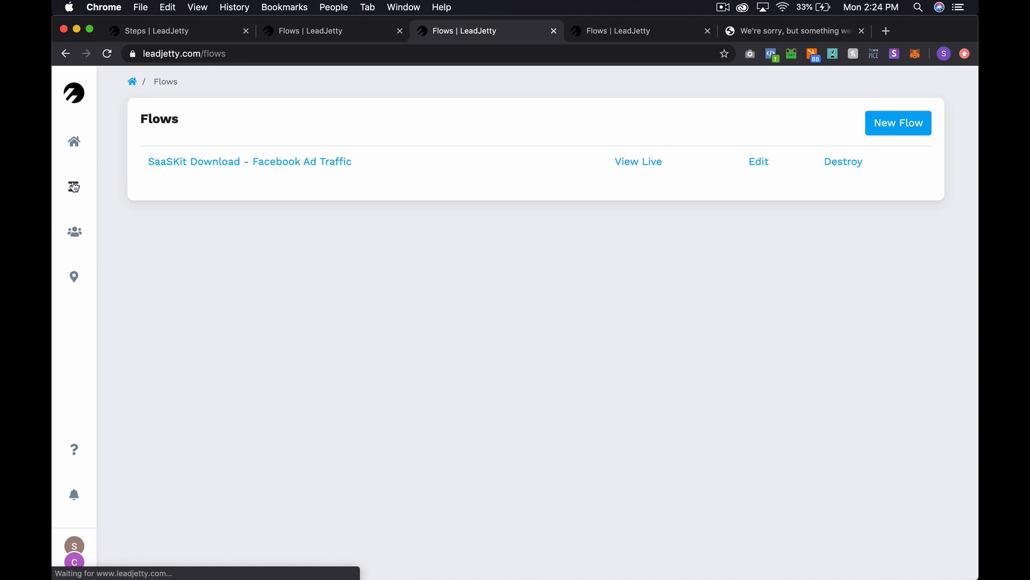
left_click(184, 194)
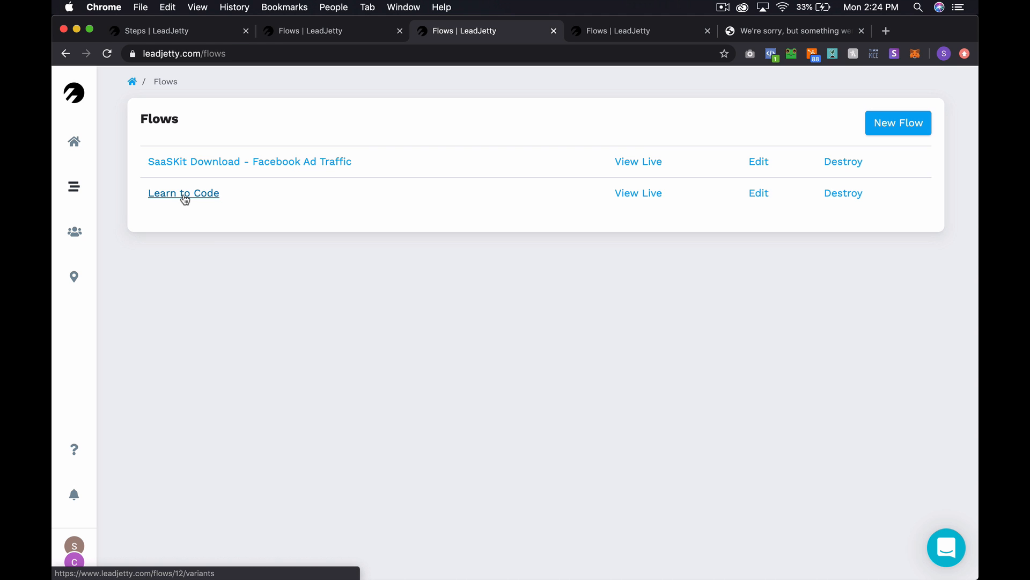
- Create a new variant titled 'A' for the Learn to Code flow
left_click(893, 112)
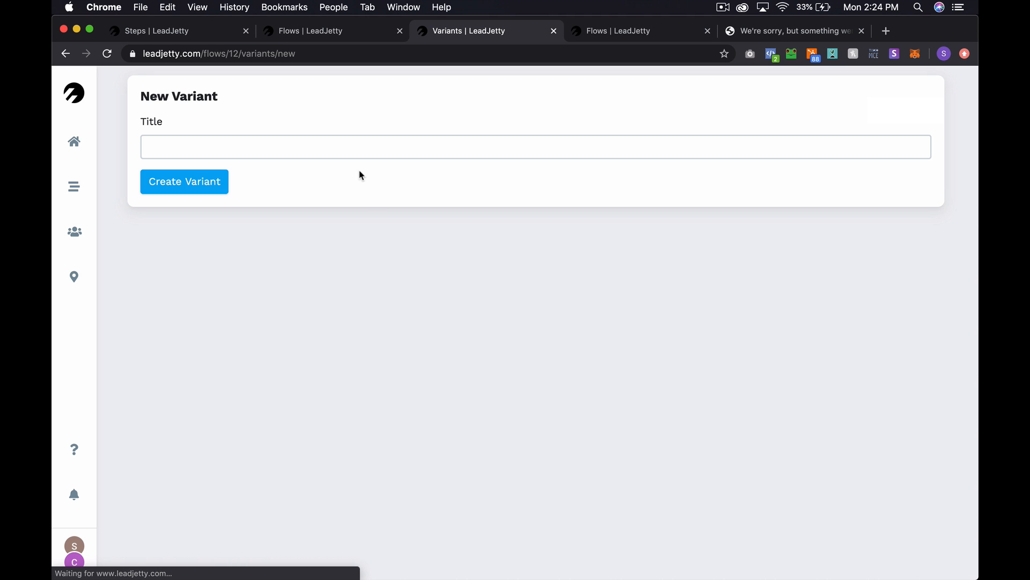
left_click(275, 143)
type("A")
key("Return")
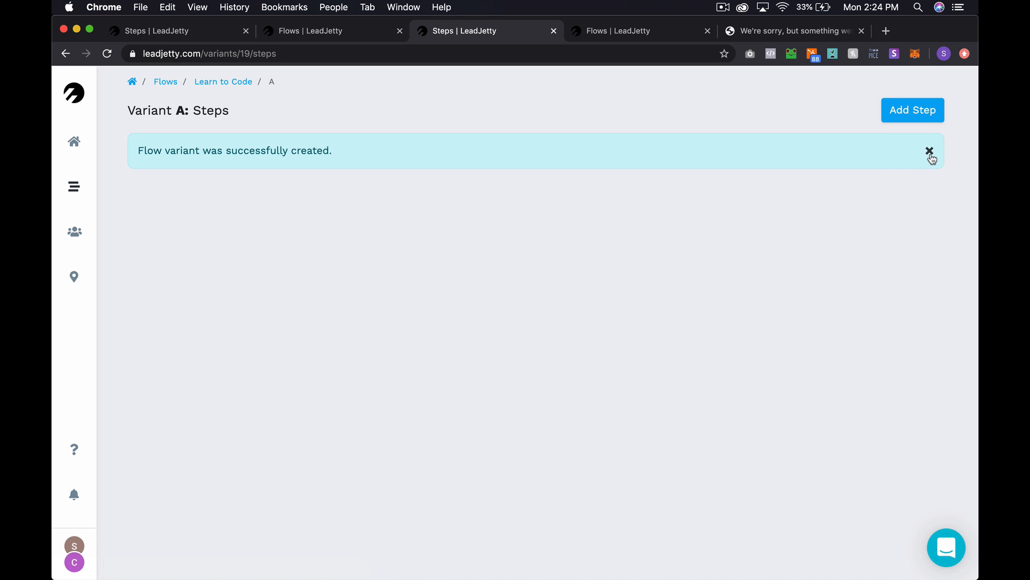
left_click(930, 151)
- Add Step 1 with a multiple-choice buttons question answering 'Do it', then view the variants
left_click(913, 119)
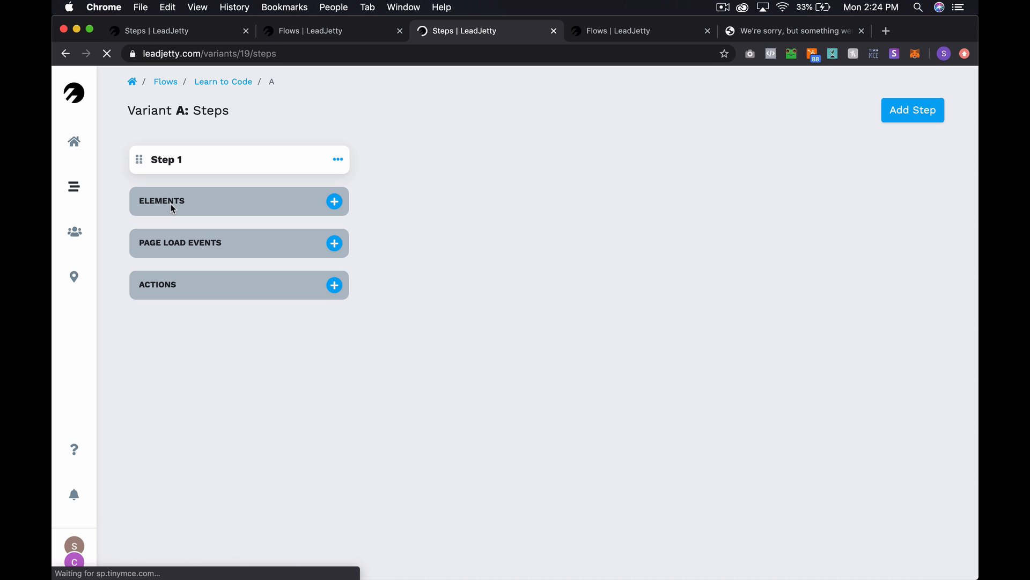
left_click(341, 202)
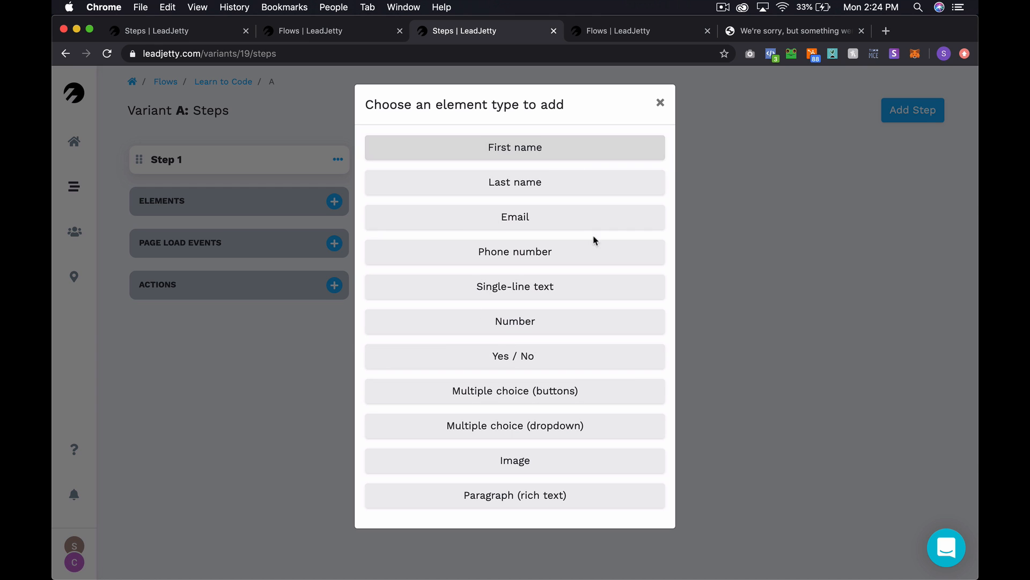
left_click(587, 397)
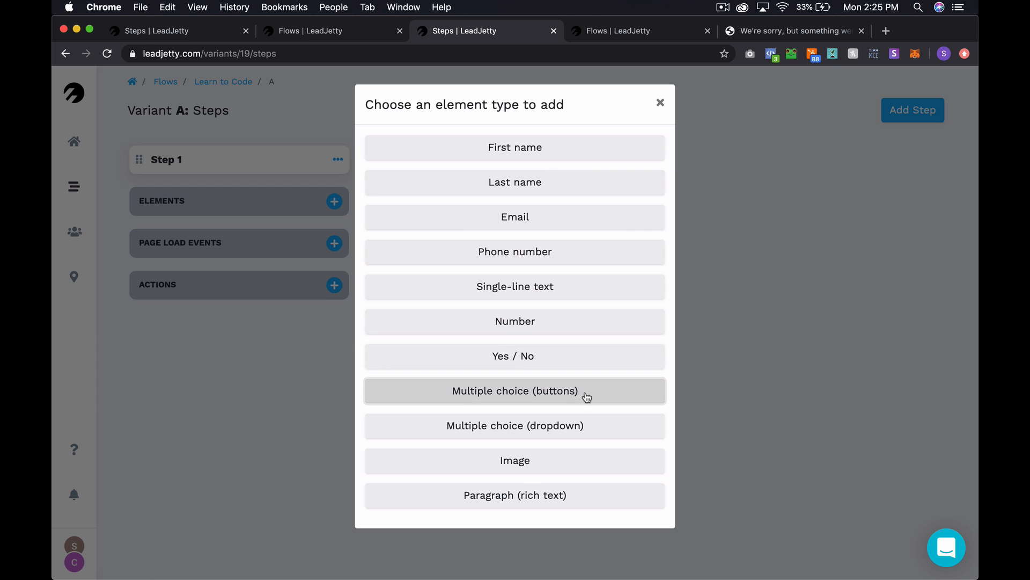
left_click(263, 274)
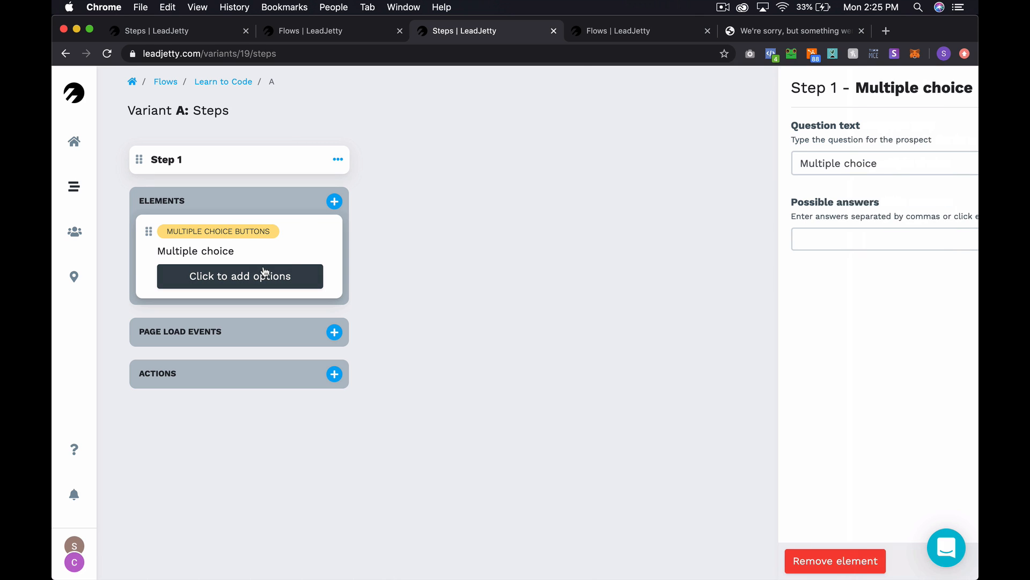
left_click(571, 237)
type("Do it")
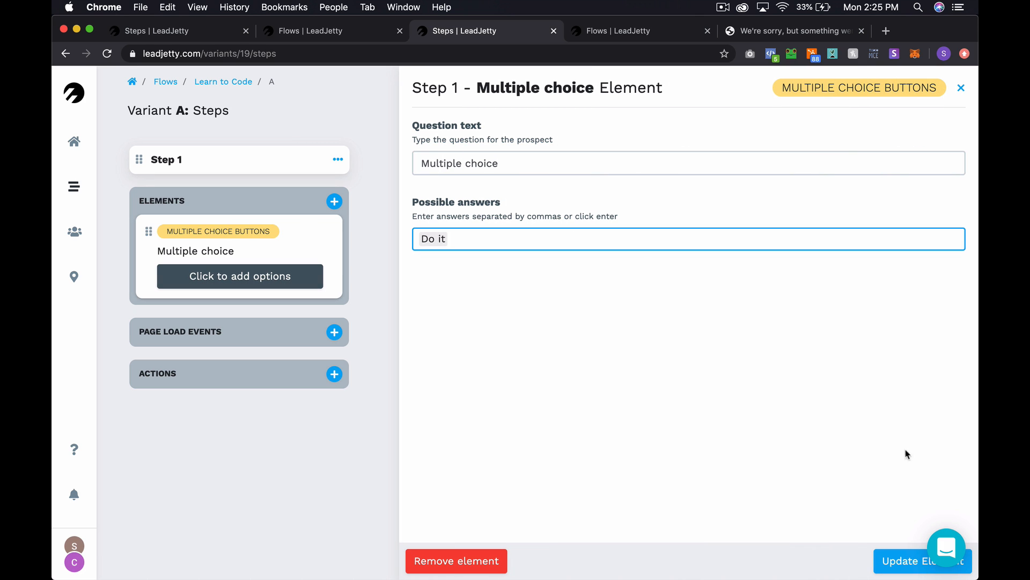
left_click(894, 561)
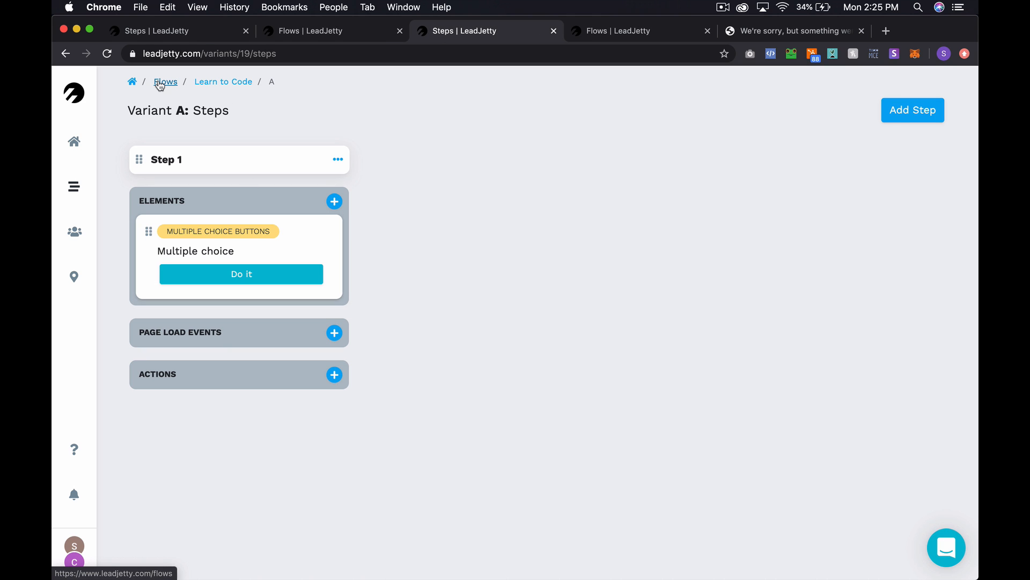
left_click(162, 82)
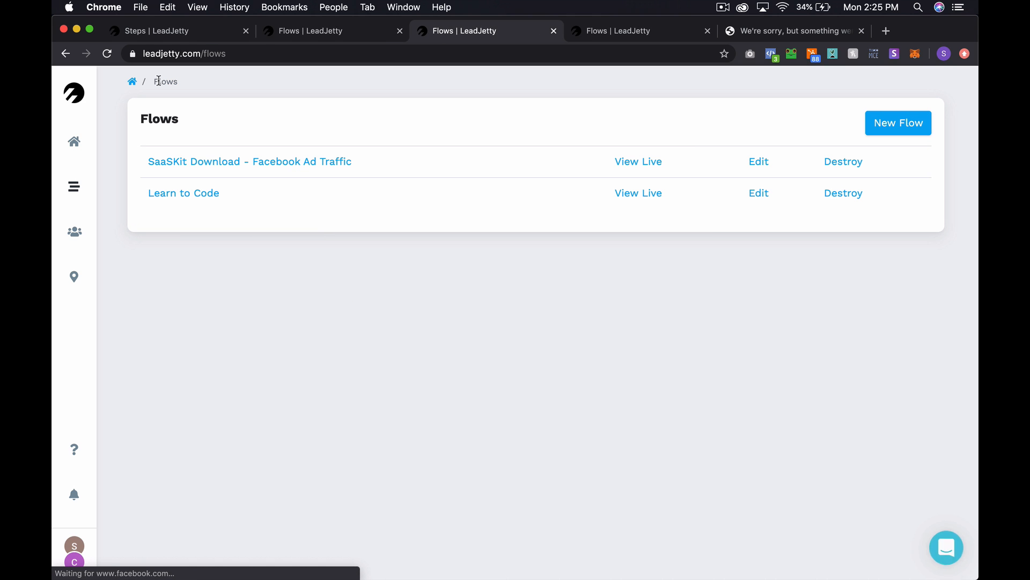
left_click(156, 194)
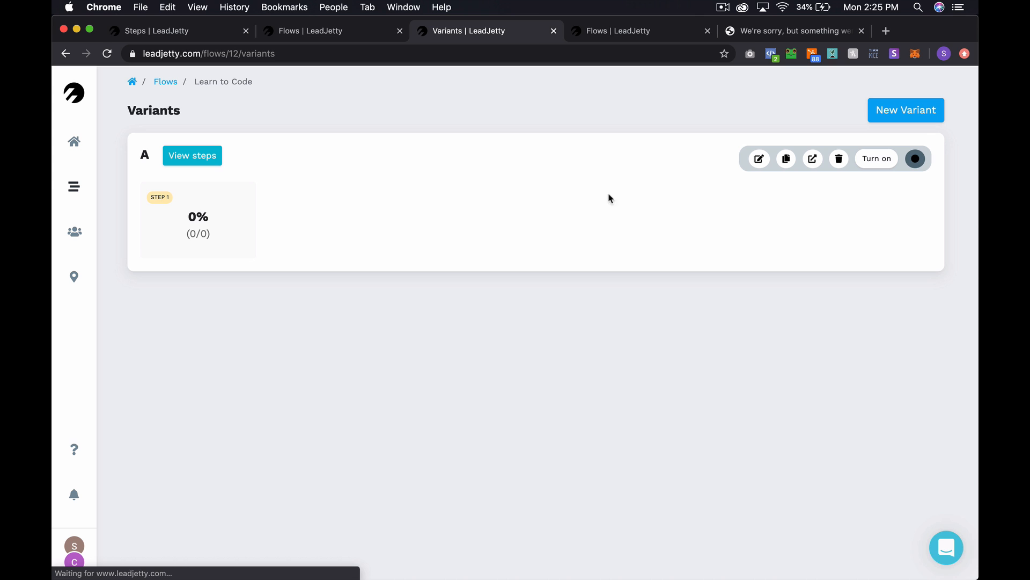
- Turn on variant A and reload its live page to show the Do it choice
left_click(886, 164)
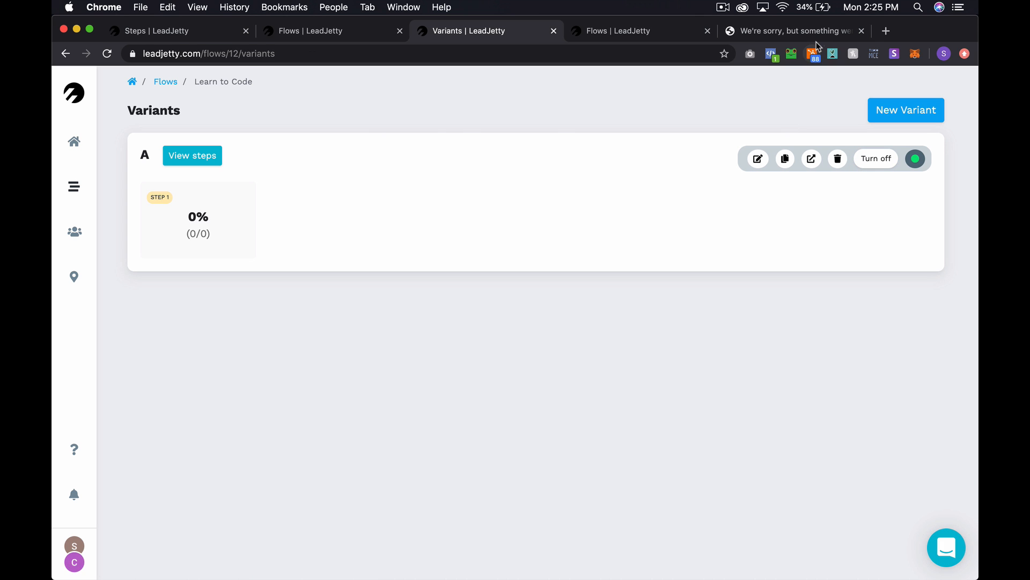
left_click(821, 37)
key("Return")
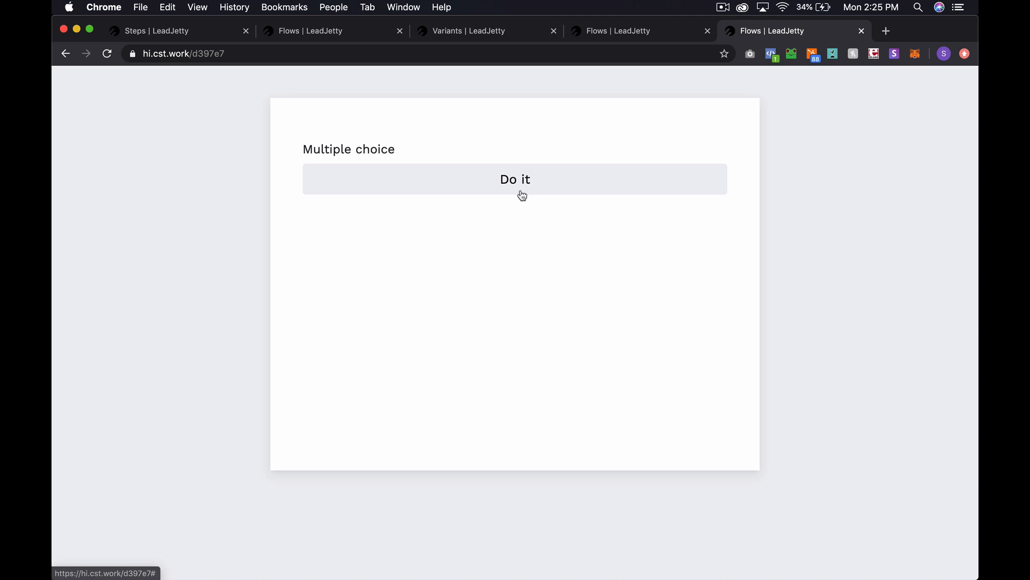
key("ctrl+shift+Tab")
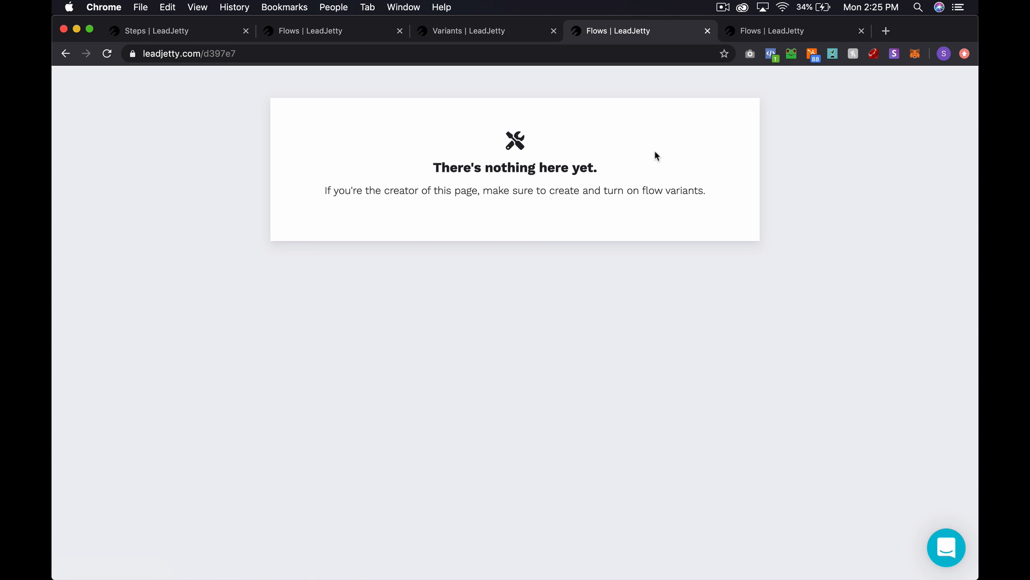
key("ctrl+Tab")
- Copy the live page's d397e7 address and check it in Step 2's redirect URL field
left_click(285, 53)
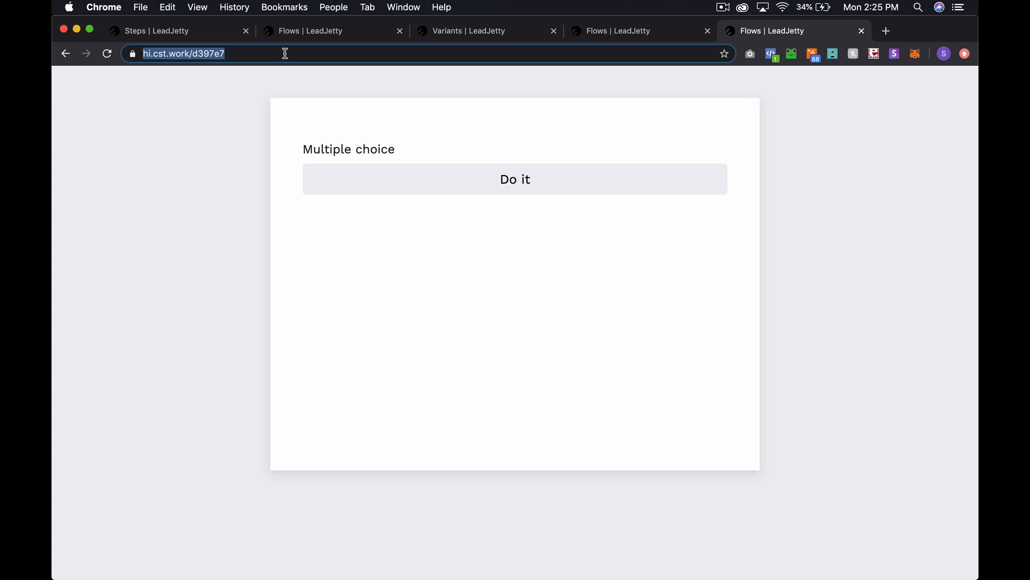
key("super+1")
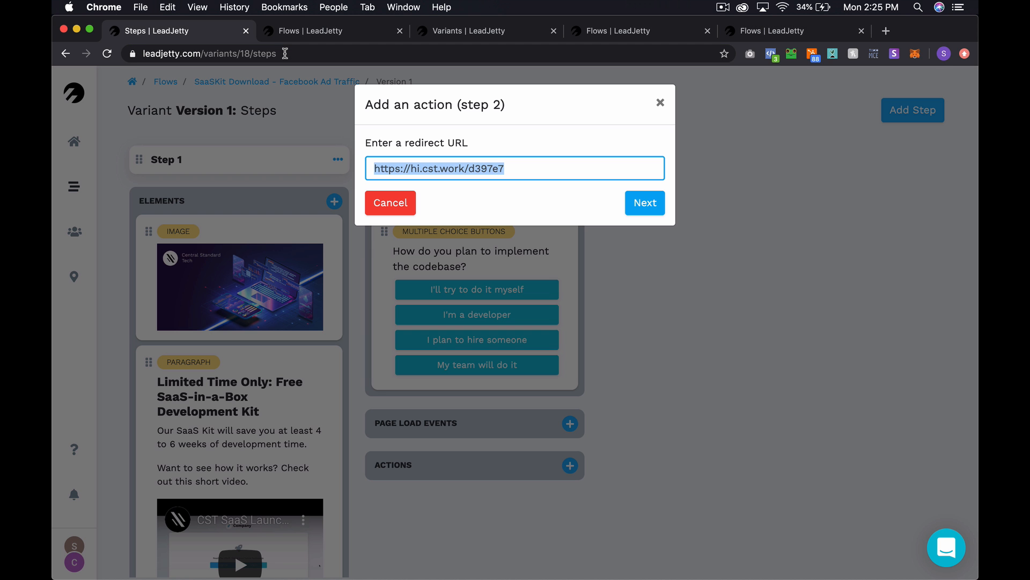
key("super+2")
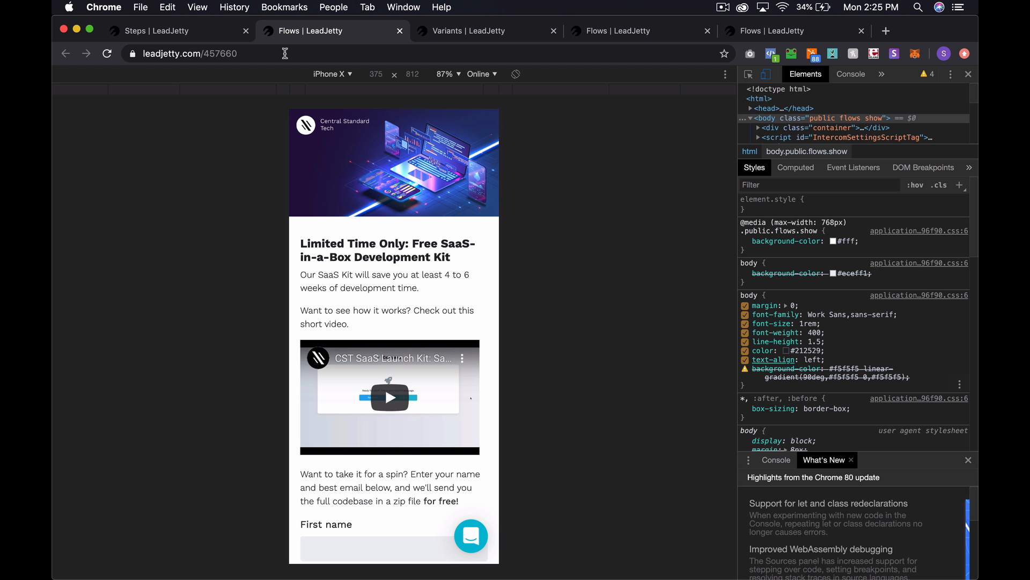
key("super+3")
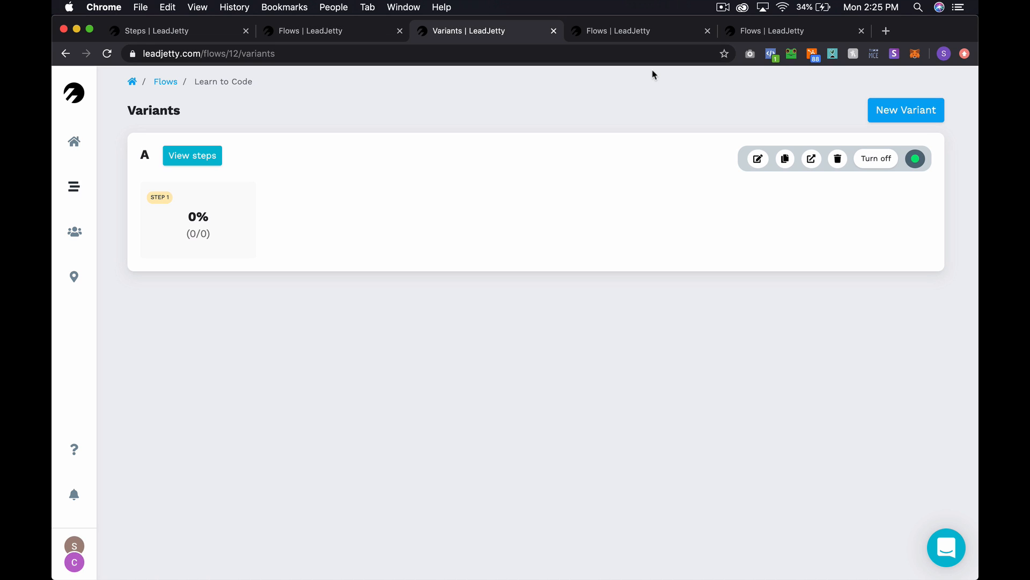
left_click(794, 32)
left_click(299, 52)
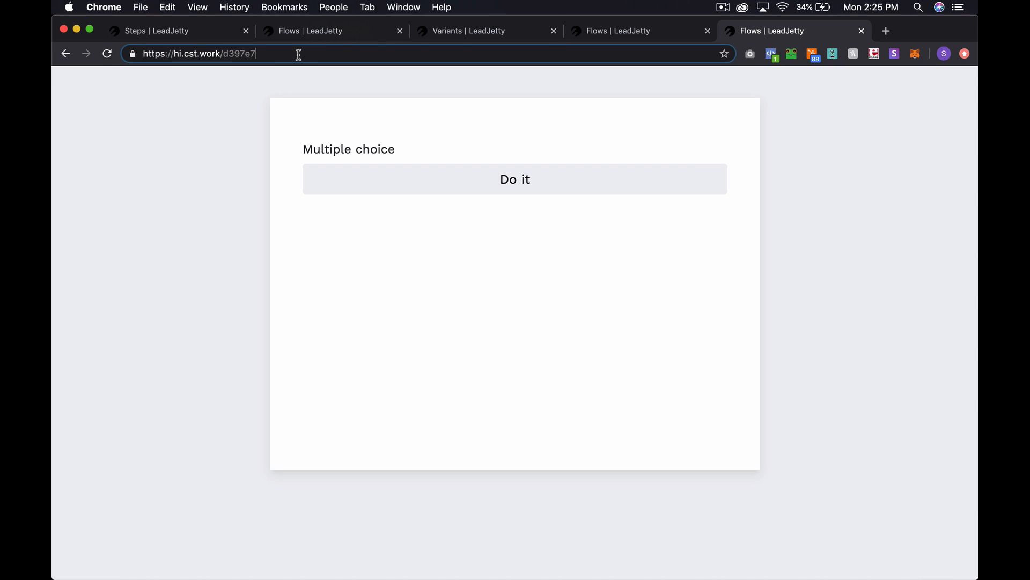
double_click(299, 54)
key("super+a")
key("super+c")
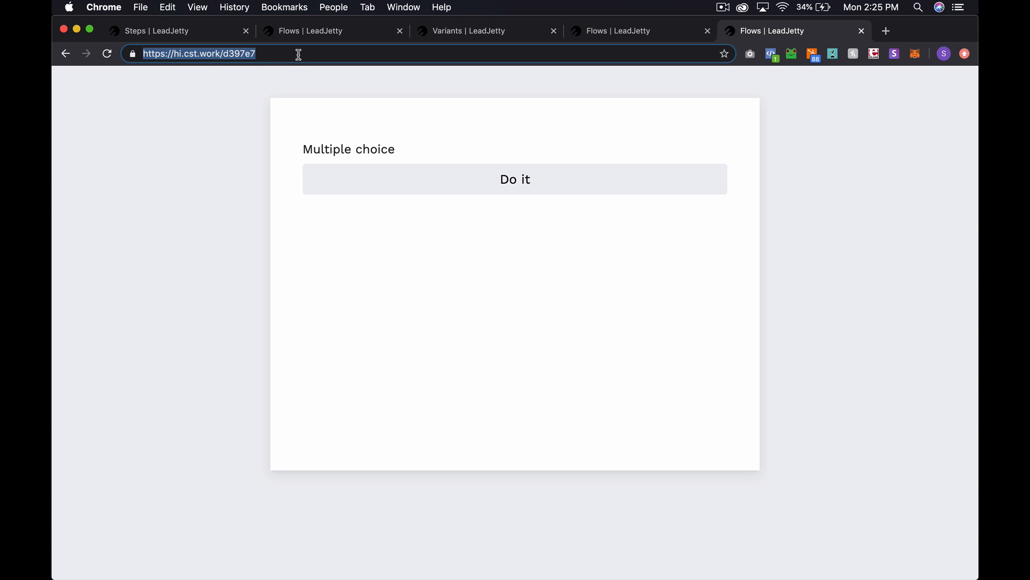
key("super+1")
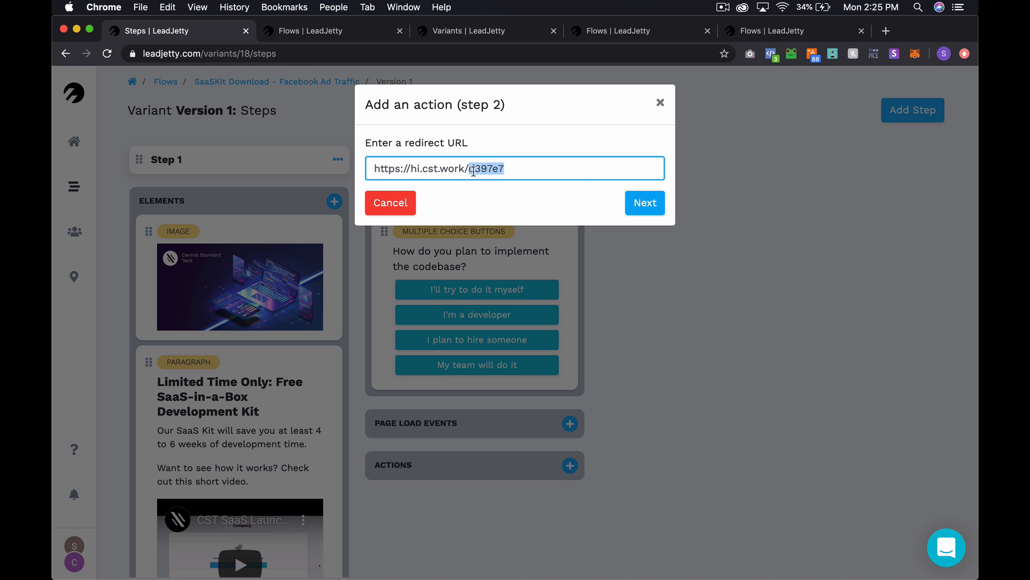
triple_click(473, 169)
left_click(483, 171)
- Make the redirect fire when the codebase question is equal to 'I'll try to do it myself'
left_click(648, 205)
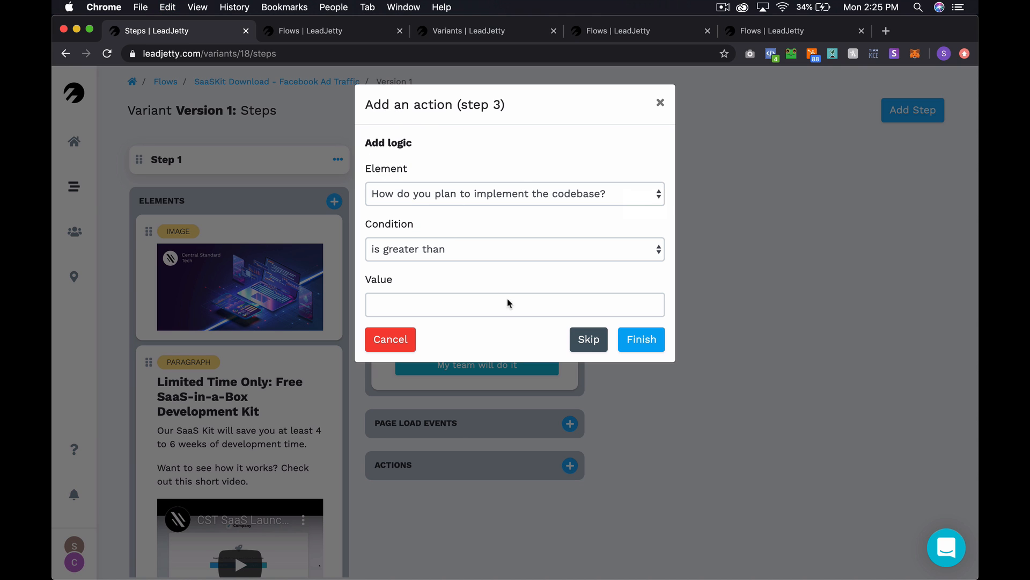
left_click(527, 200)
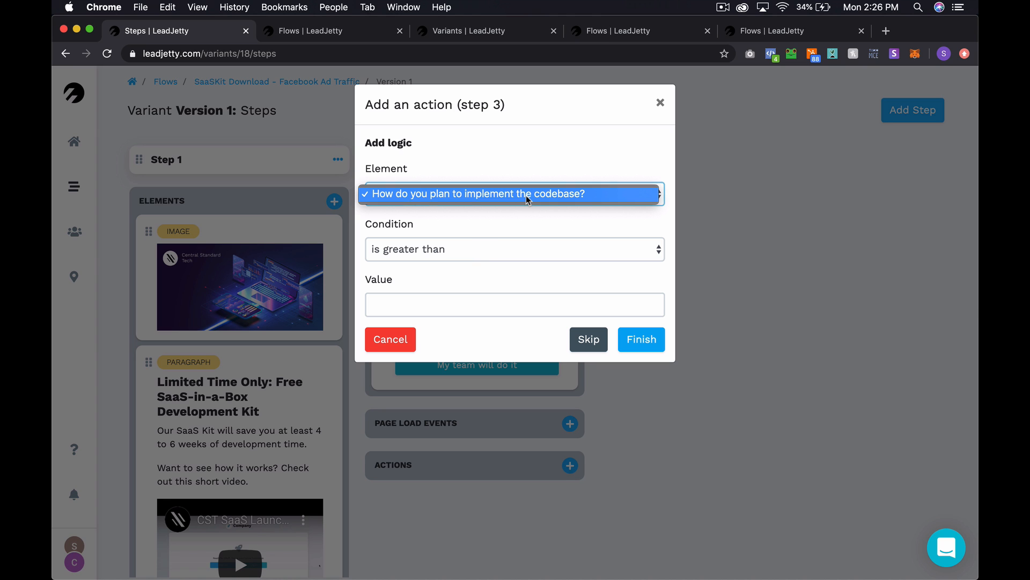
left_click(519, 198)
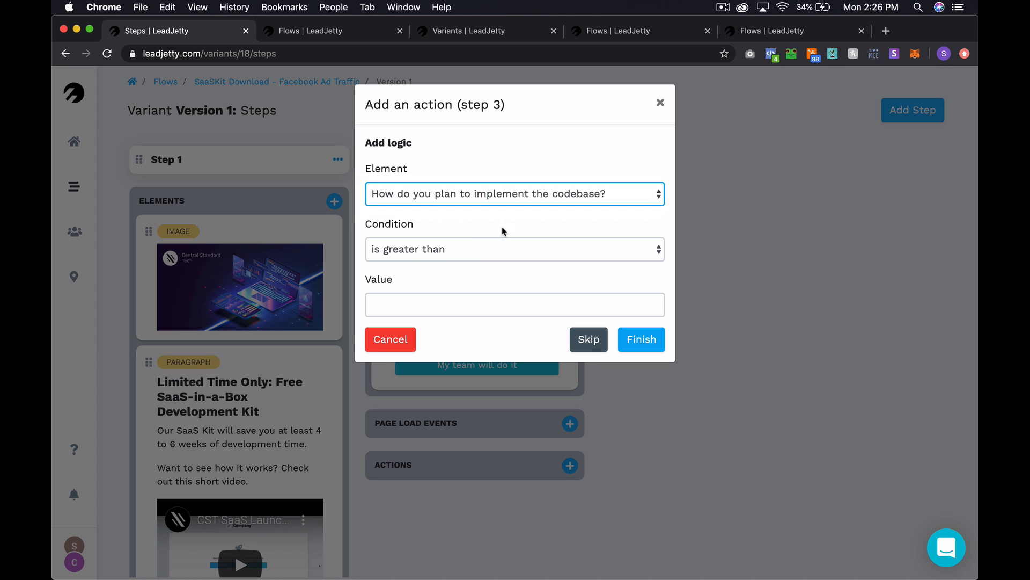
left_click(490, 246)
left_click(472, 305)
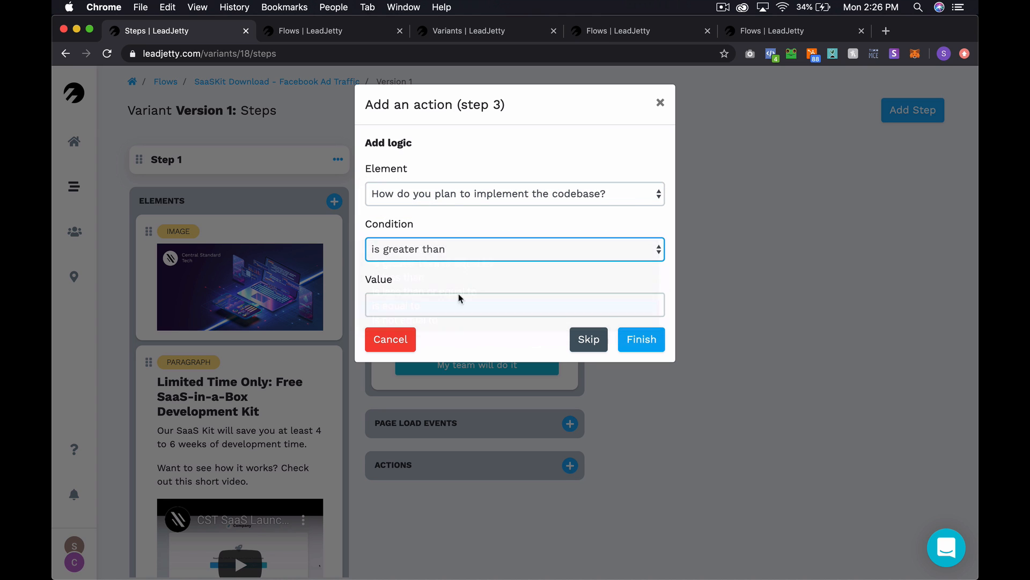
left_click(433, 303)
type("I'll try to do it myself")
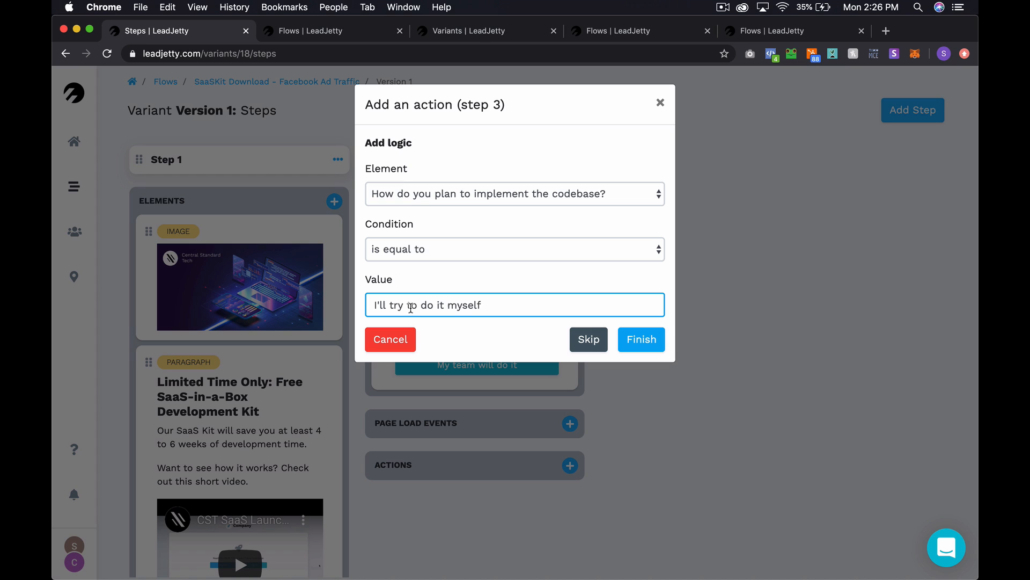
left_click_drag(503, 305, 356, 309)
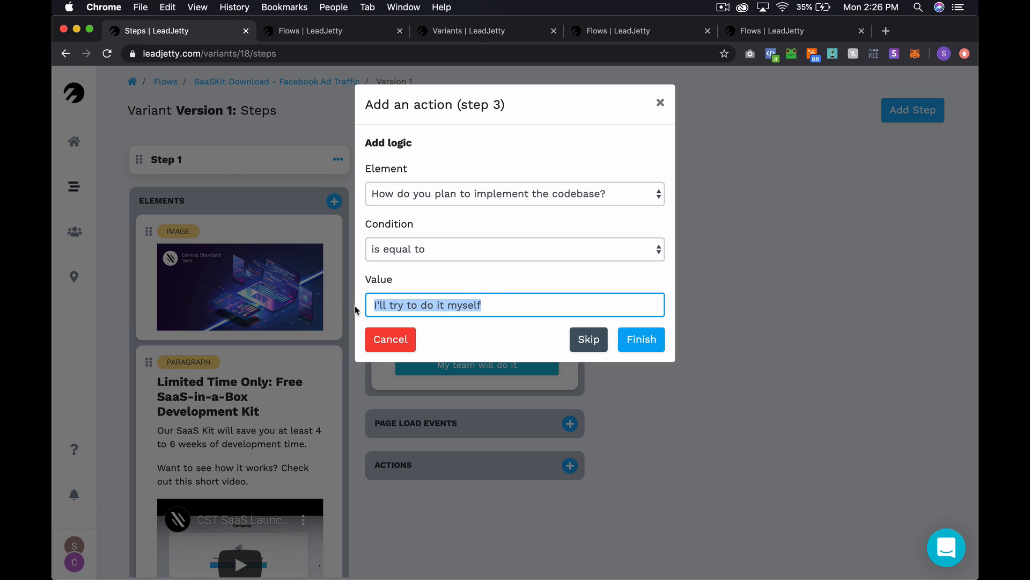
left_click(644, 345)
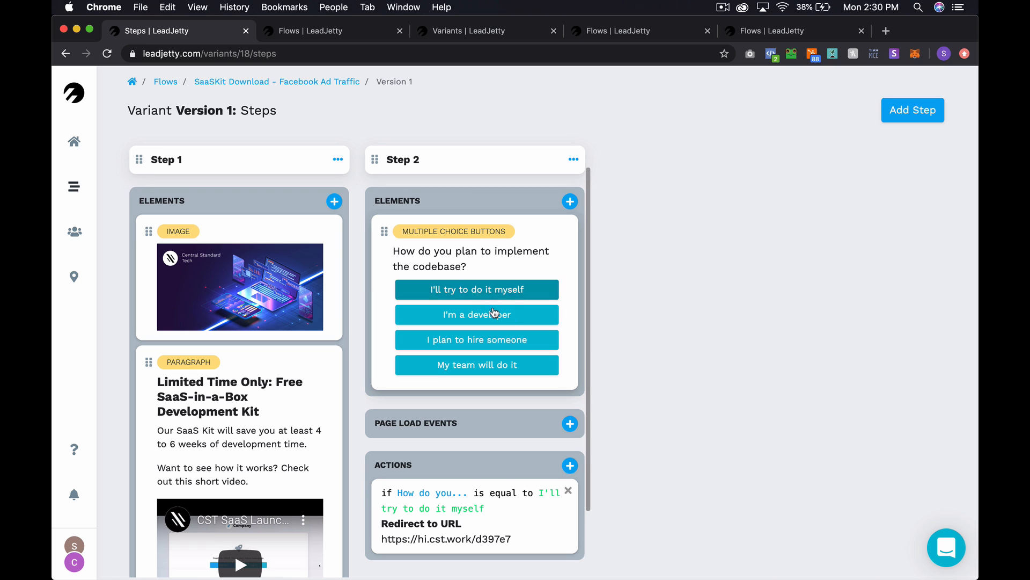
- Close the extra browser tabs and open the Flows list in a new tab
left_click(384, 32)
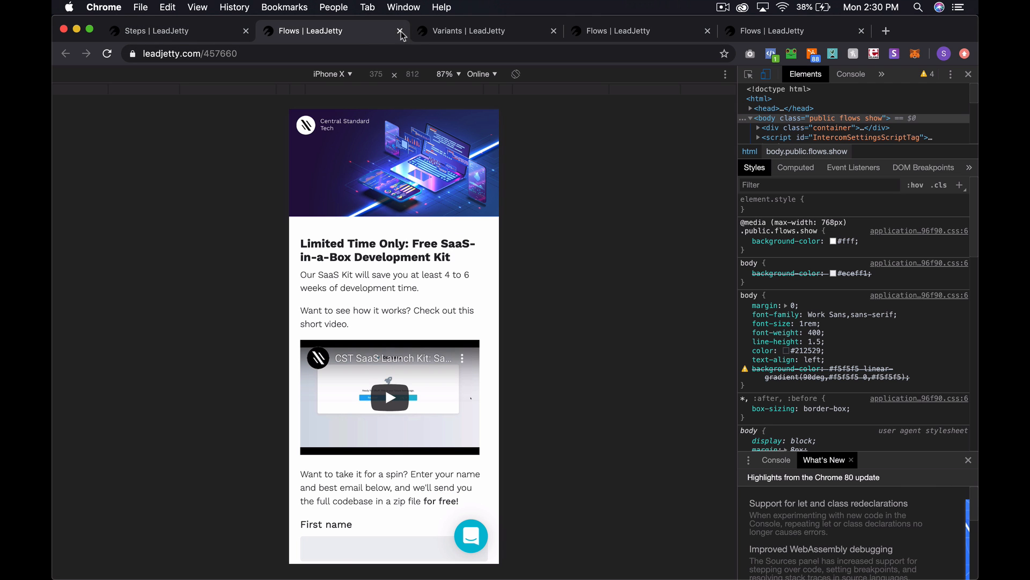
left_click(554, 30)
left_click(554, 30)
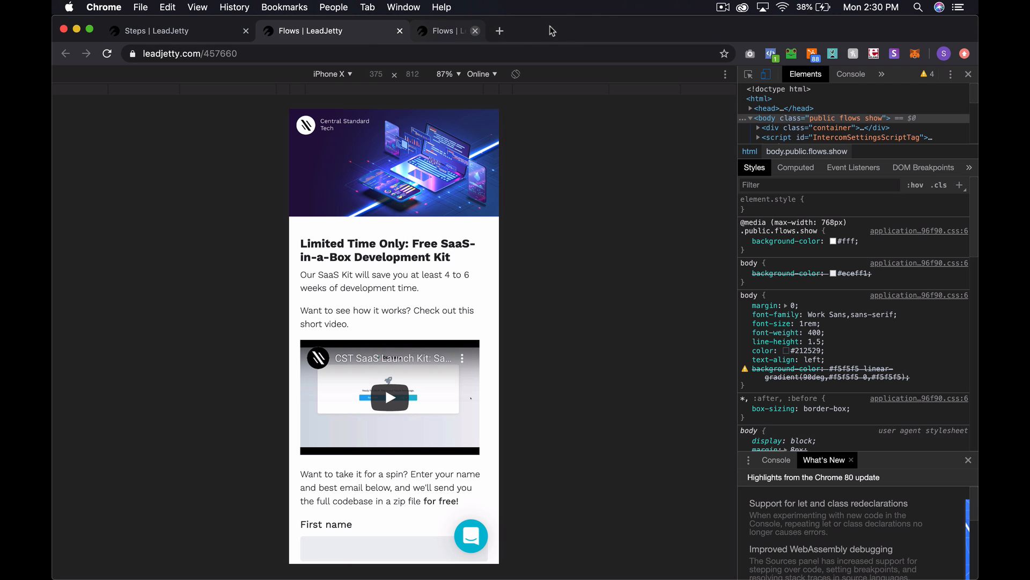
left_click(180, 35)
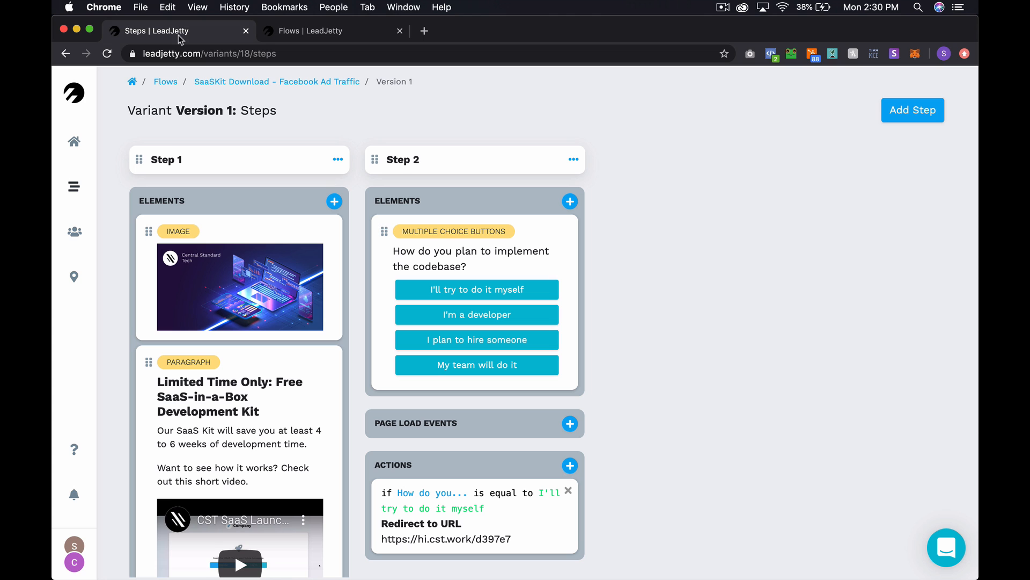
left_click(181, 81, "super")
left_click(343, 33)
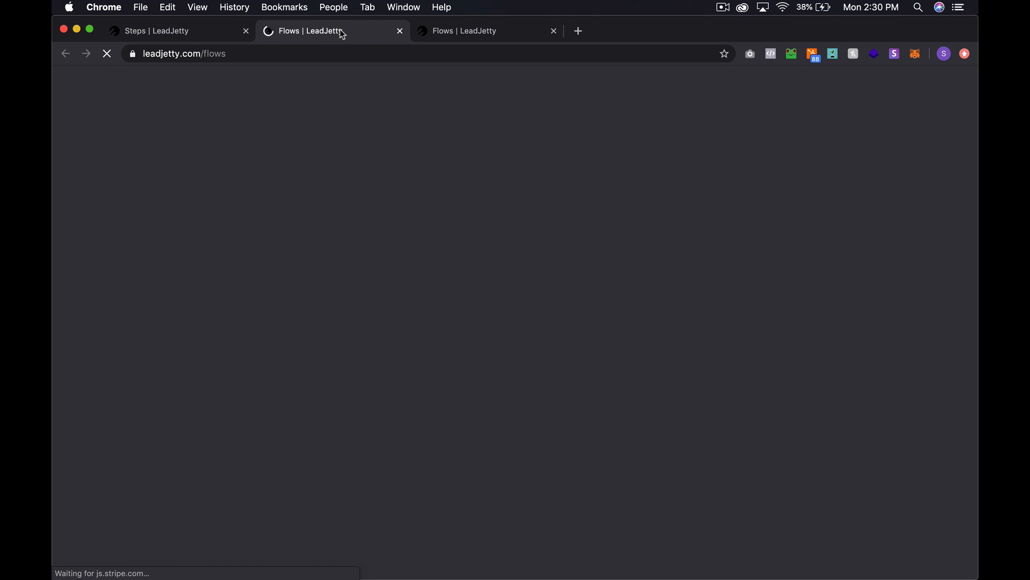
left_click(886, 126)
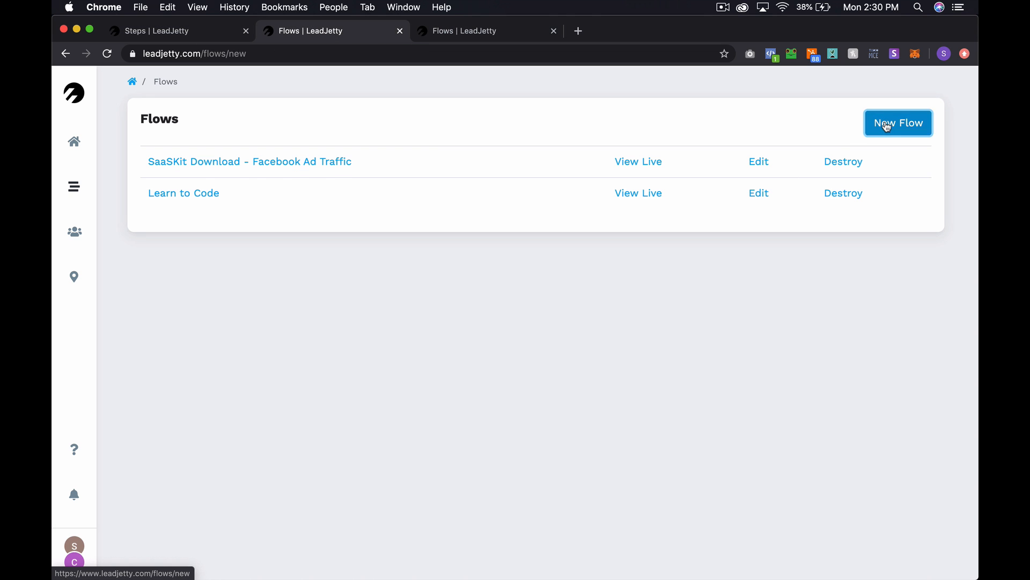
left_click(351, 186)
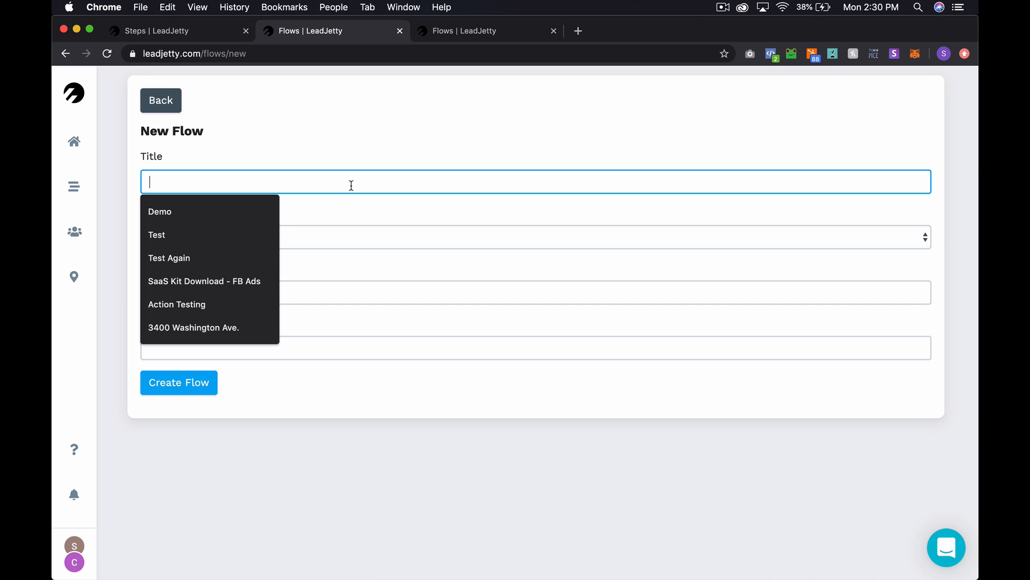
left_click(161, 100)
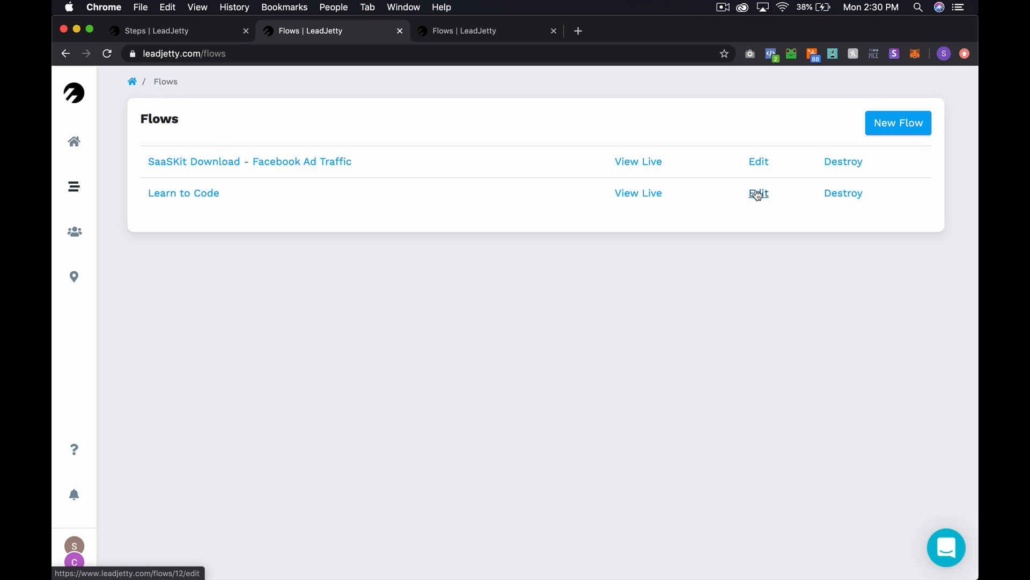
- Prefix the Learn to Code title with '[Aspiring Developer]' and update the flow
left_click(757, 194)
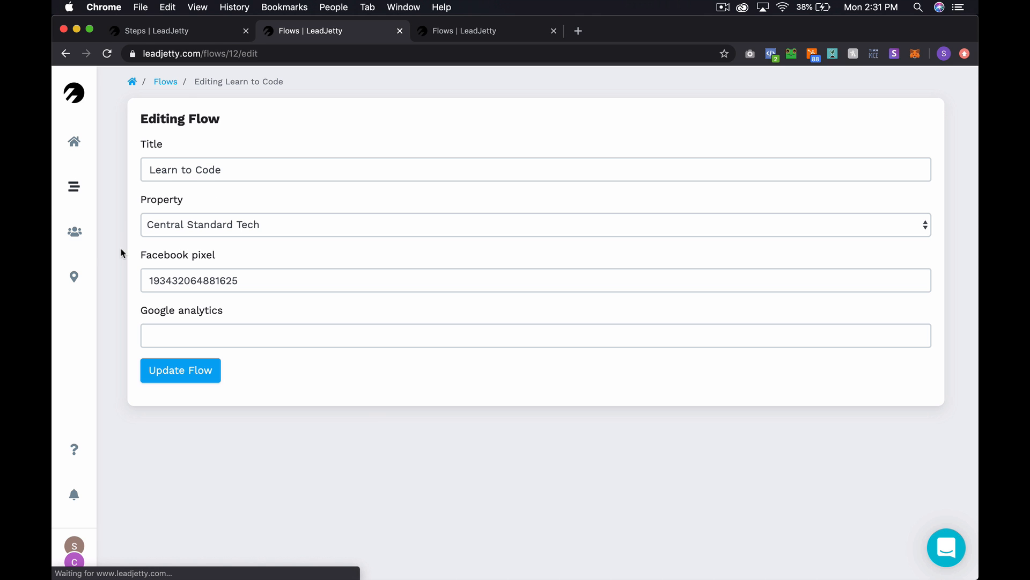
left_click(150, 171)
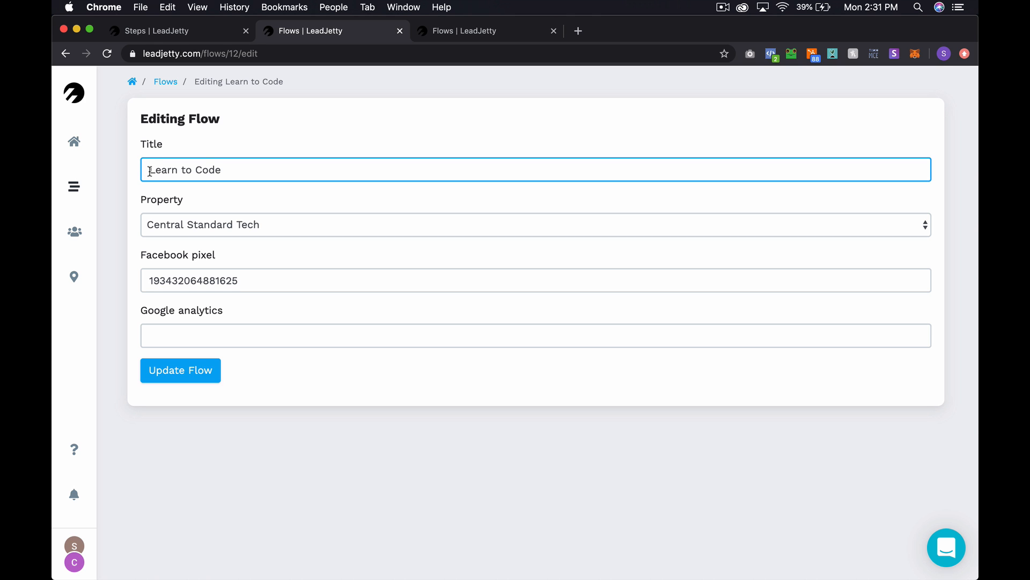
type("[Aspi")
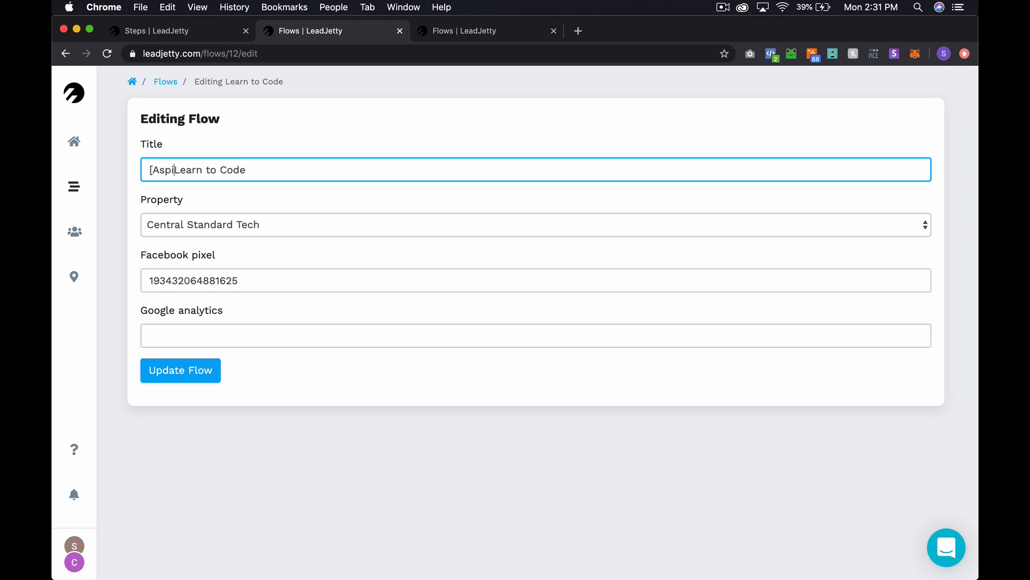
type("ri")
type("ng Develope")
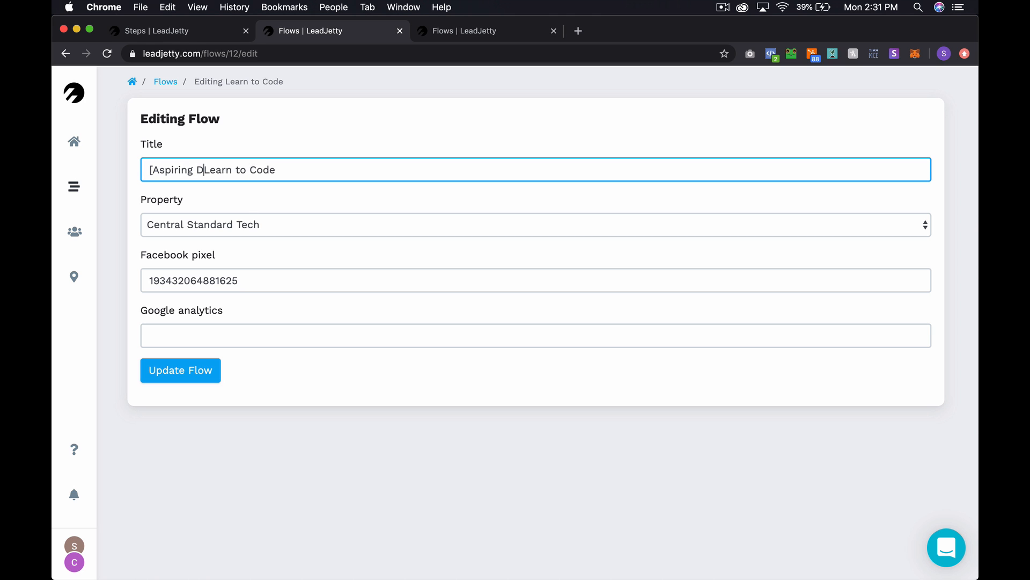
type("r]")
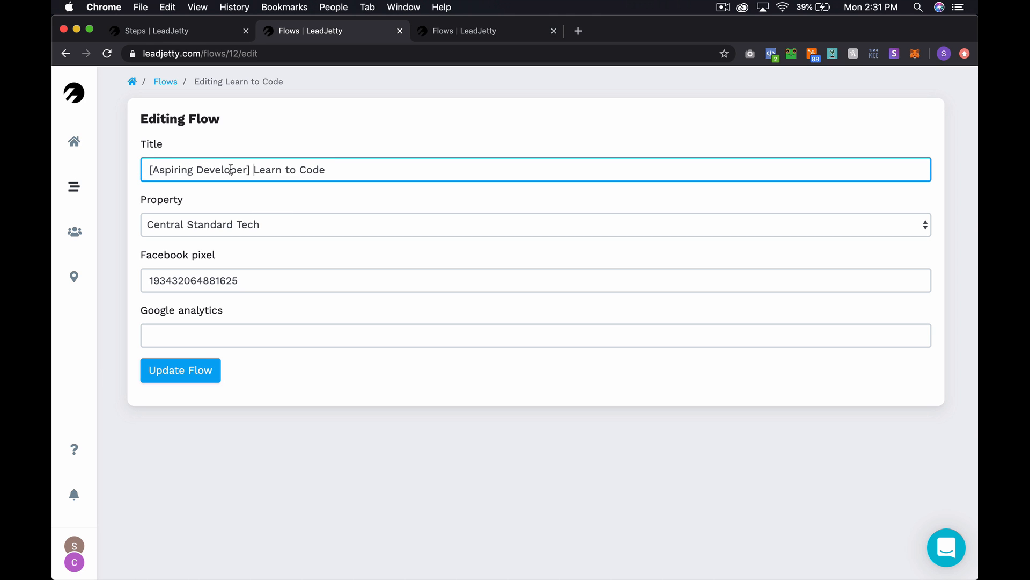
left_click_drag(254, 169, 100, 163)
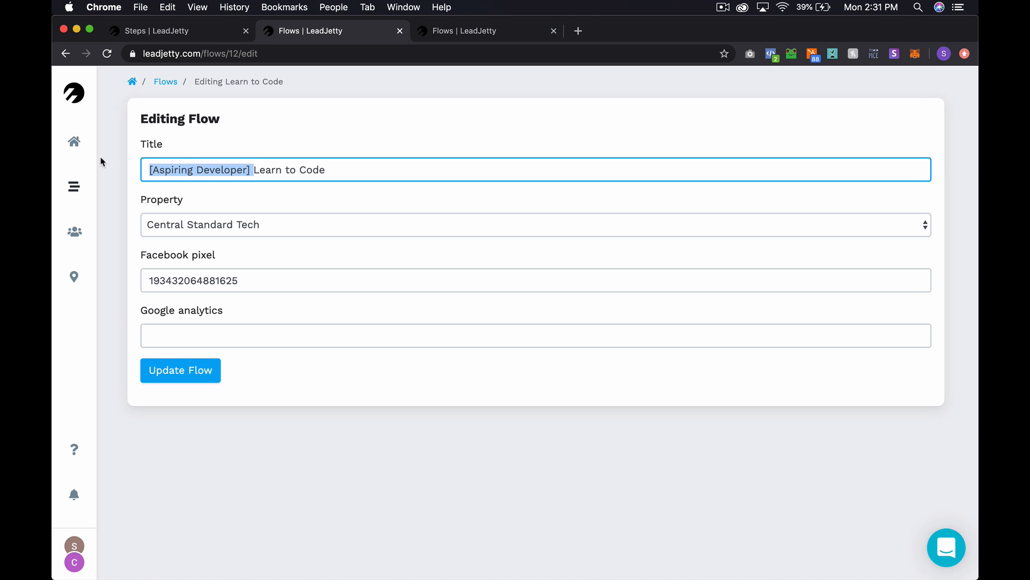
left_click(216, 377)
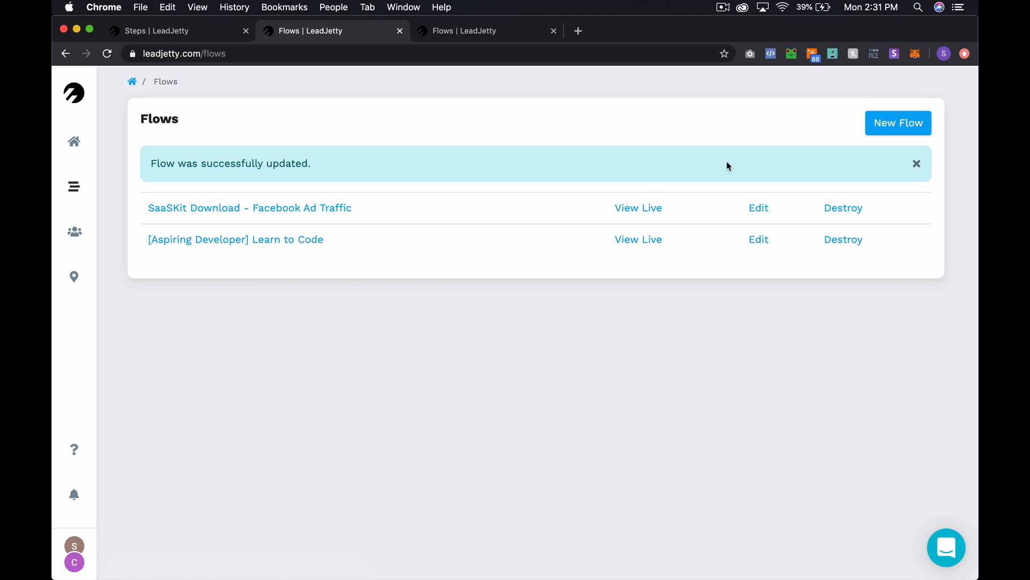
- Start a new flow titled '[Developer] Current Challenges' for Central Standard Tech
left_click(900, 134)
left_click(386, 183)
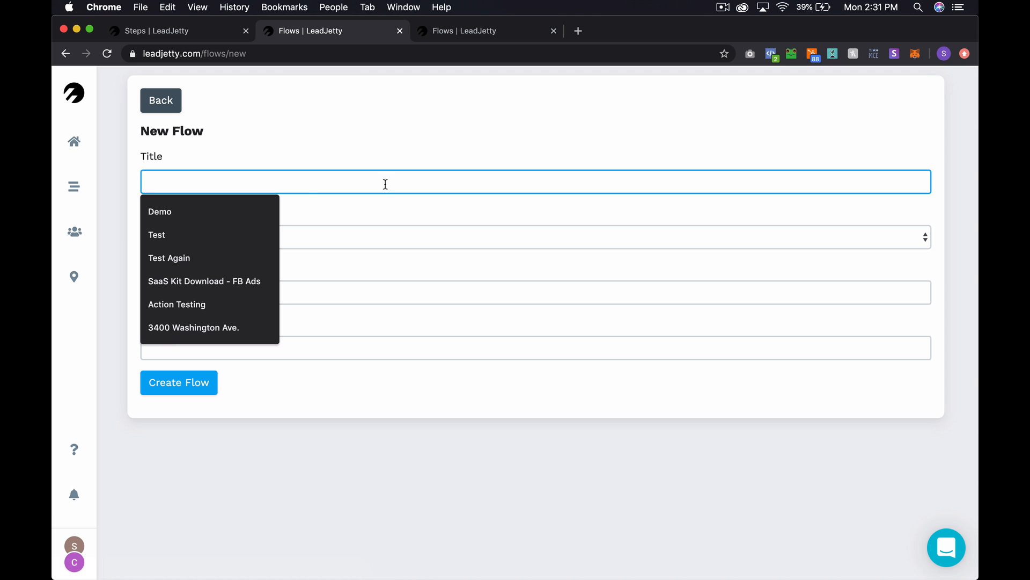
type("[Devel")
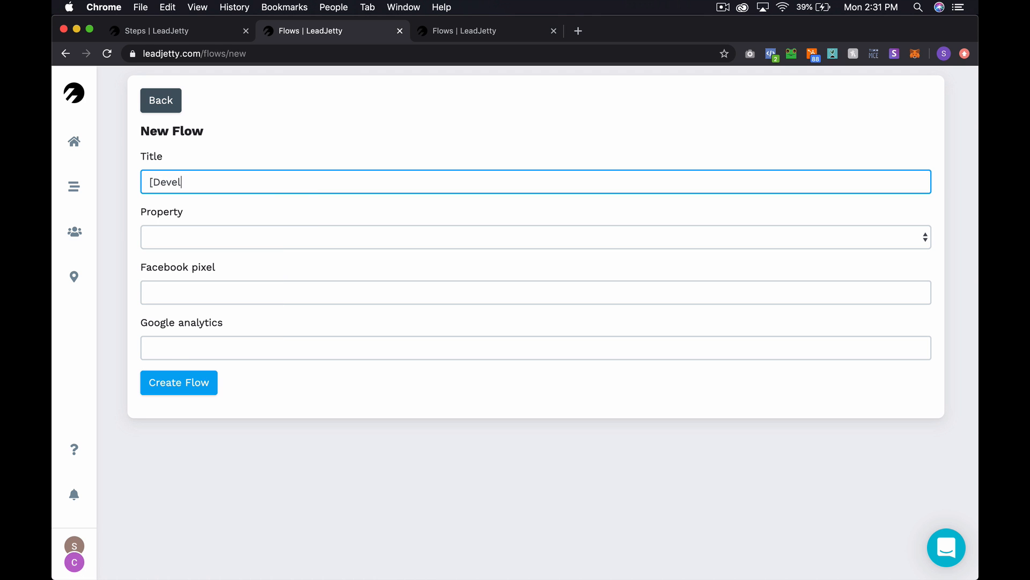
type("pper")
type("ent Challenges")
left_click(338, 236)
left_click(311, 247)
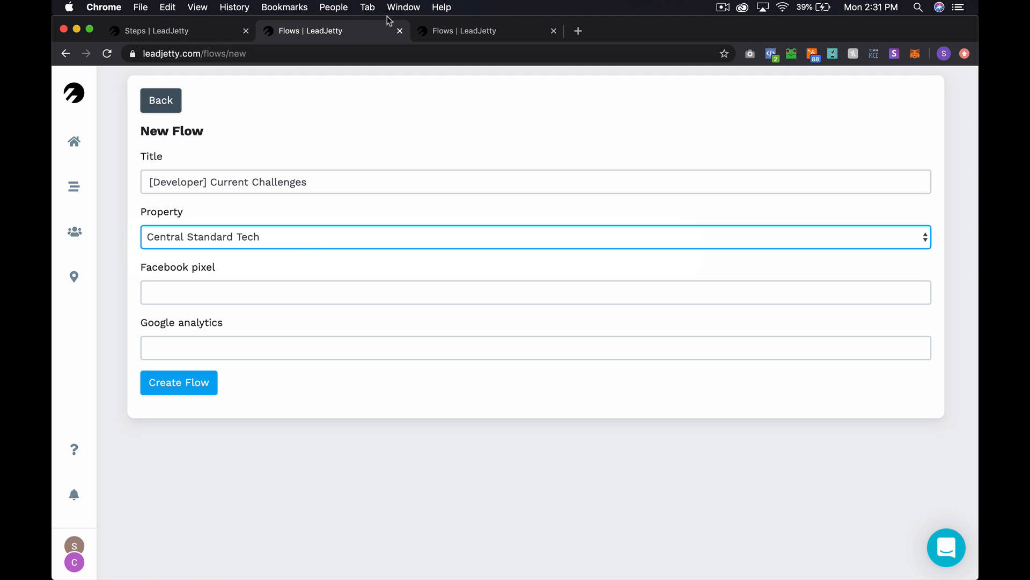
- Copy the Facebook pixel value from the SaaSKit Download flow's edit page
left_click(459, 31)
left_click(152, 32)
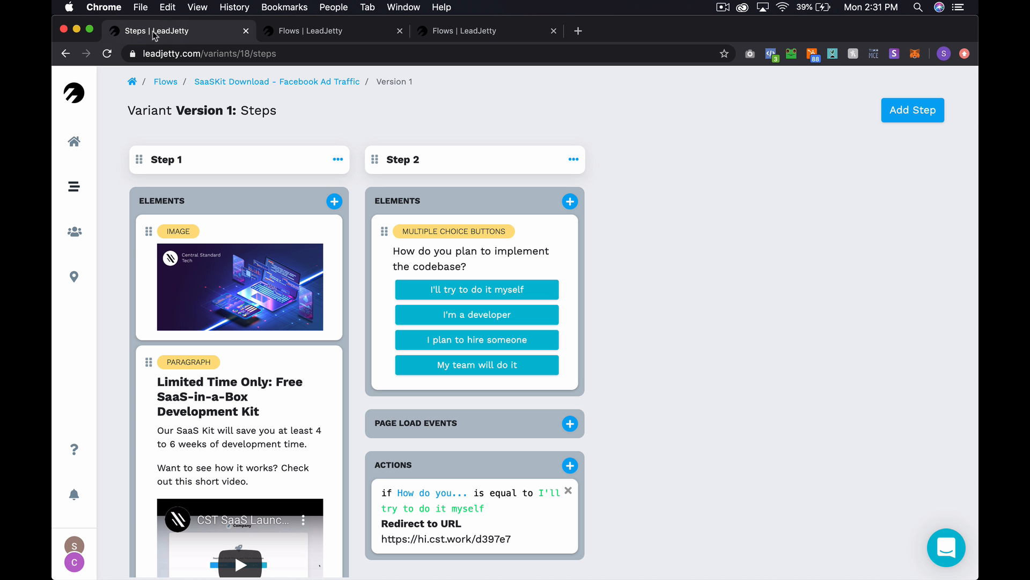
left_click(166, 81, "super")
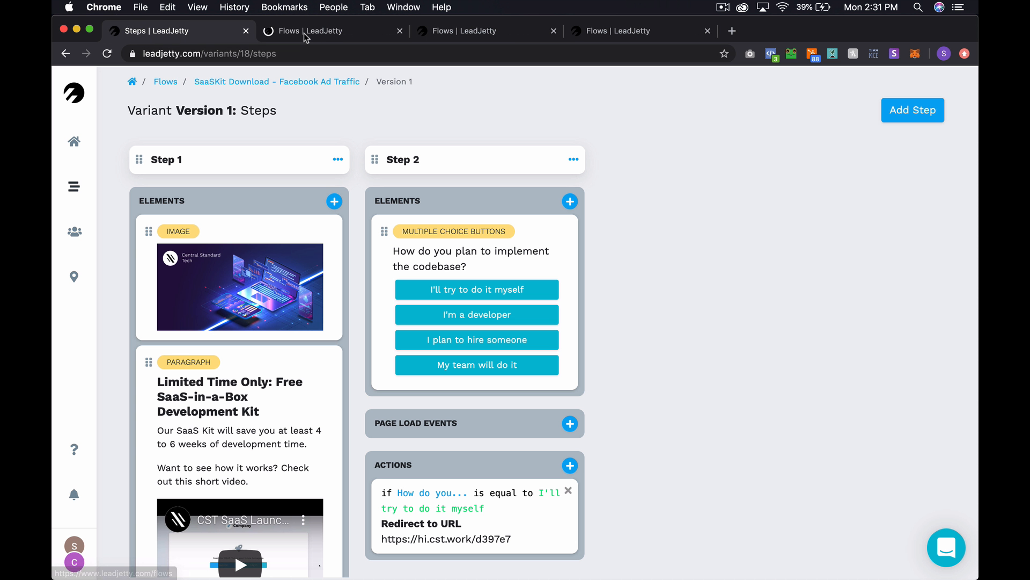
left_click(304, 33)
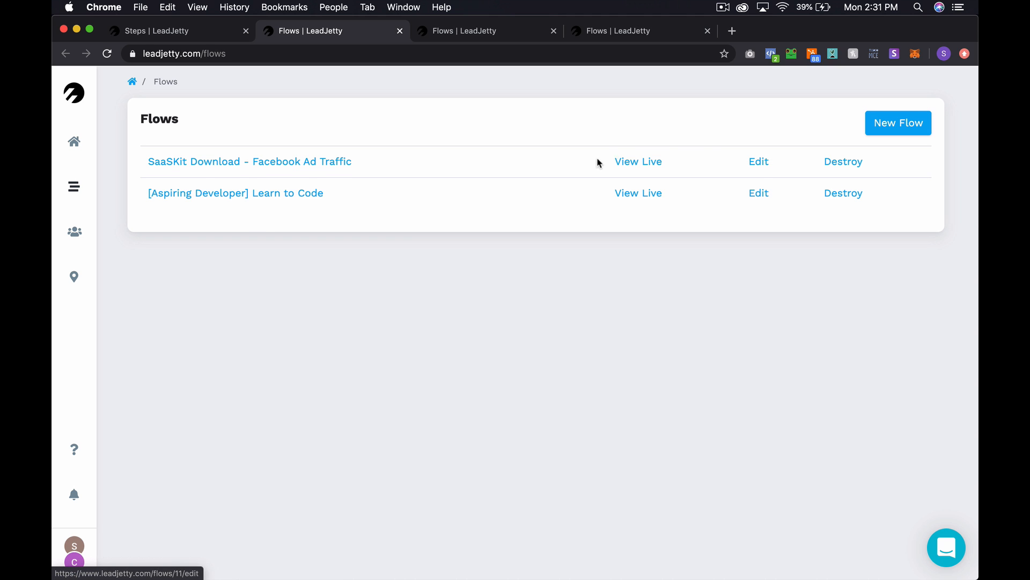
left_click(758, 162)
double_click(170, 281)
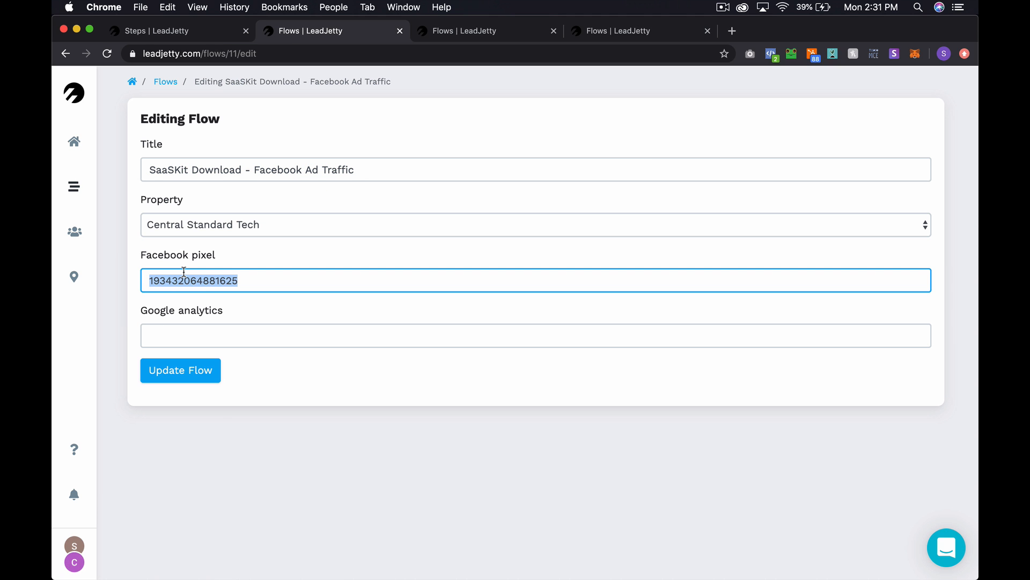
key("super+c")
key("super+w")
- Paste the Facebook pixel into the new flow and create it
key("ctrl+Tab")
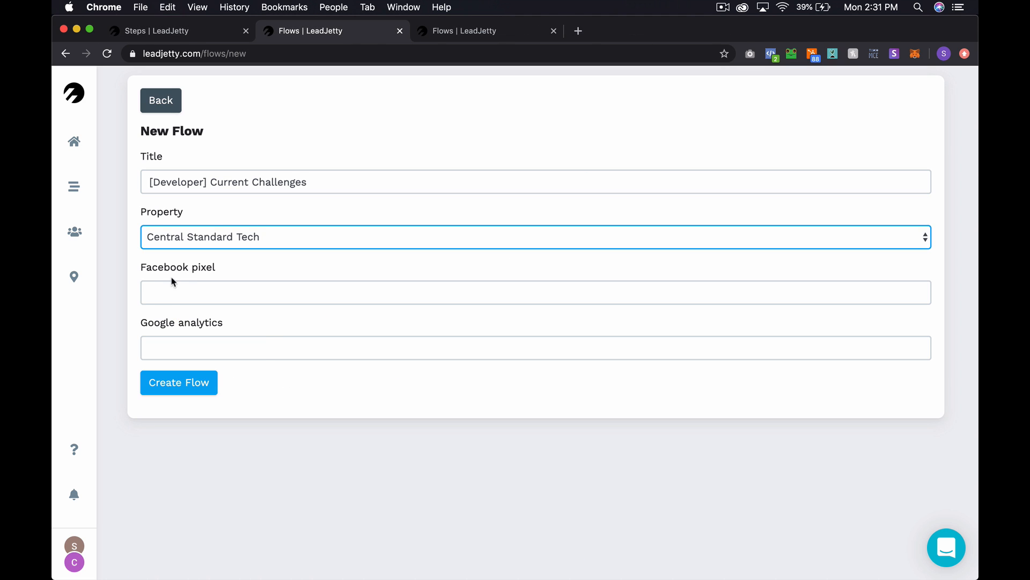
left_click(171, 293)
key("super+v")
left_click(181, 381)
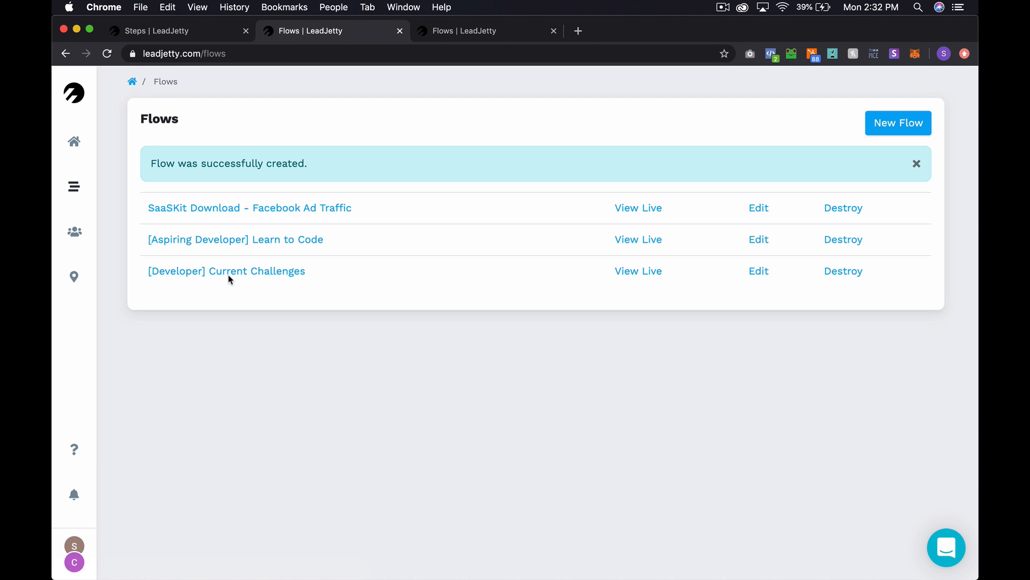
- Open the new flow's empty live page, copy its address, and return to Steps
left_click(639, 269)
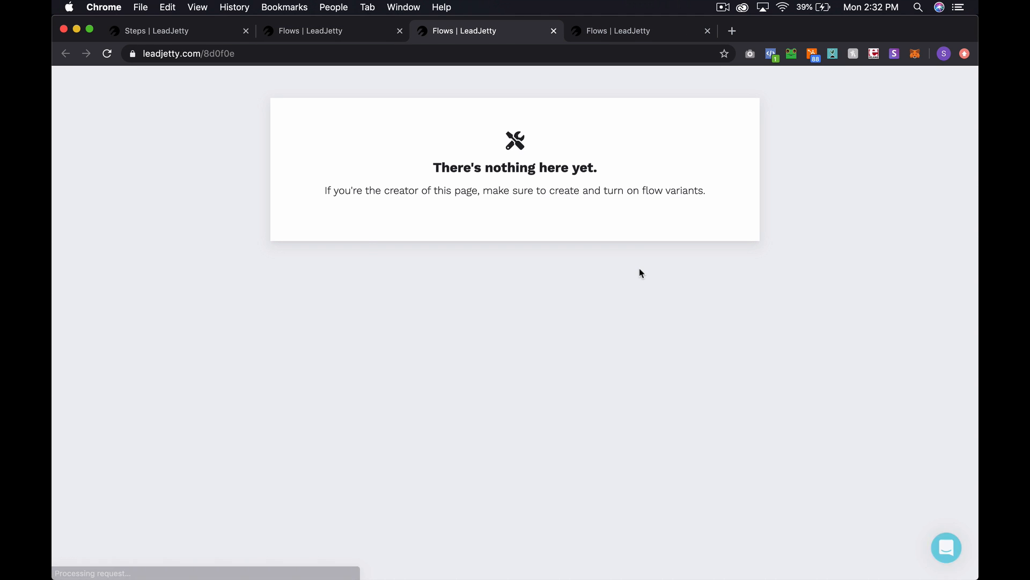
left_click(228, 51)
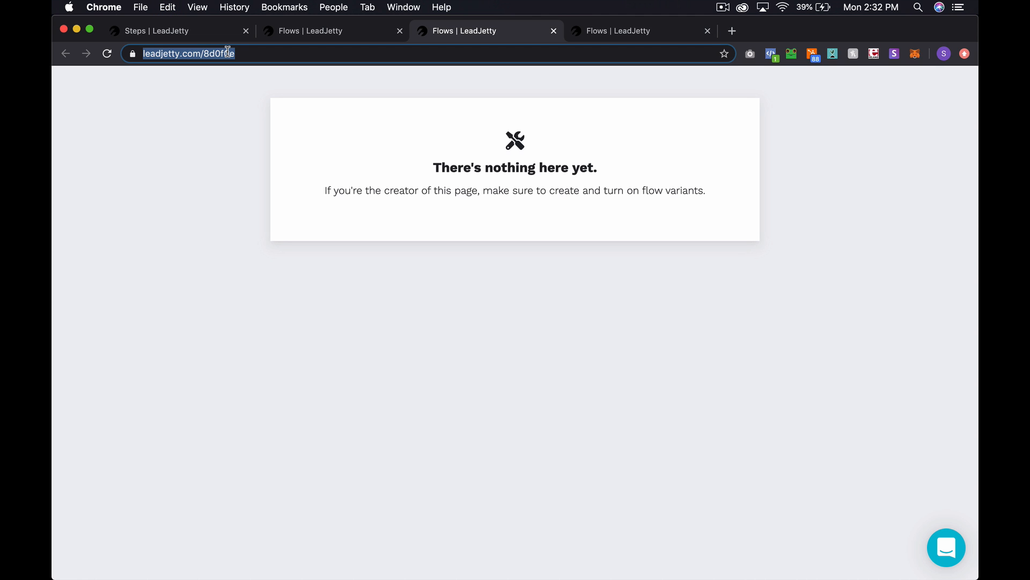
key("ctrl+shift+Tab")
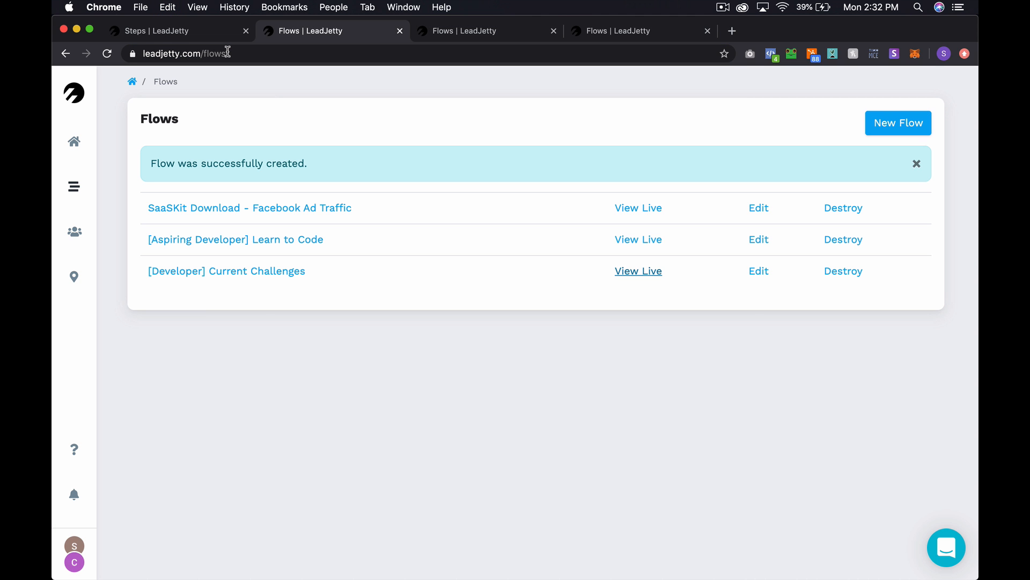
key("ctrl+Tab")
key("ctrl+Tab")
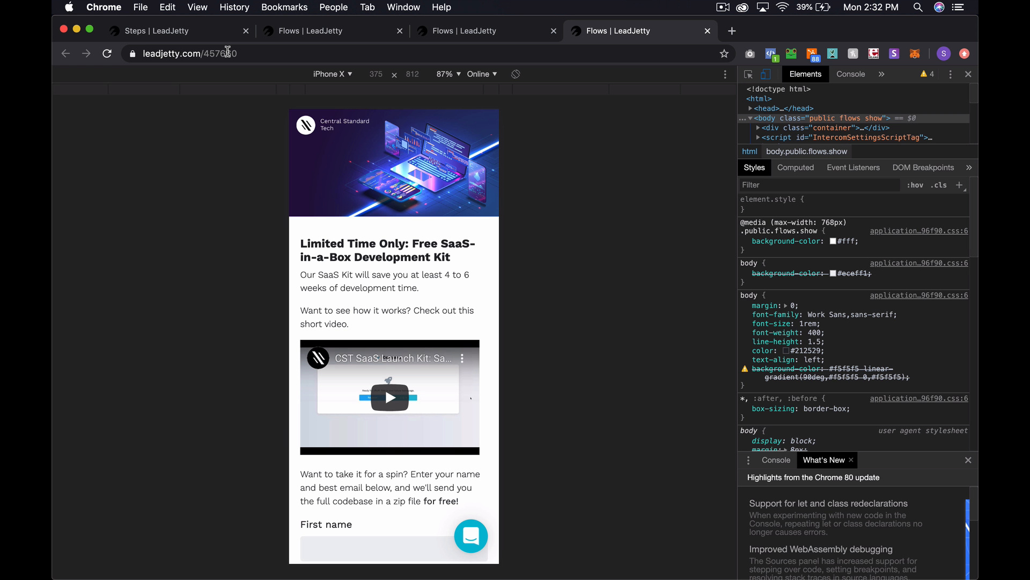
key("ctrl+shift+Tab")
key("ctrl+shift+Tab")
key("ctrl+shift+Tab")
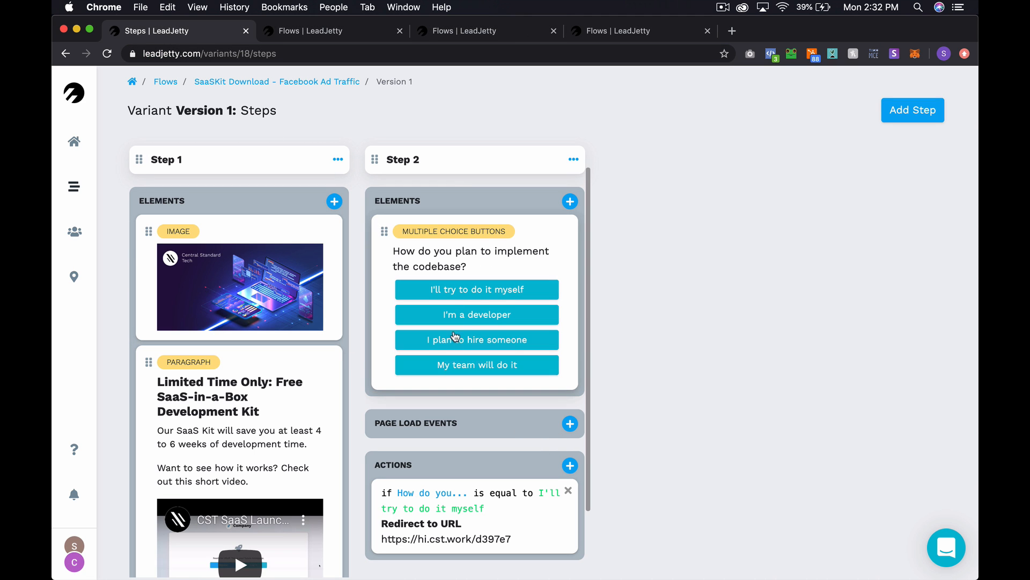
- Add a Step 2 redirect action using the pasted address with its domain changed to cst.work
left_click(570, 465)
left_click(488, 154)
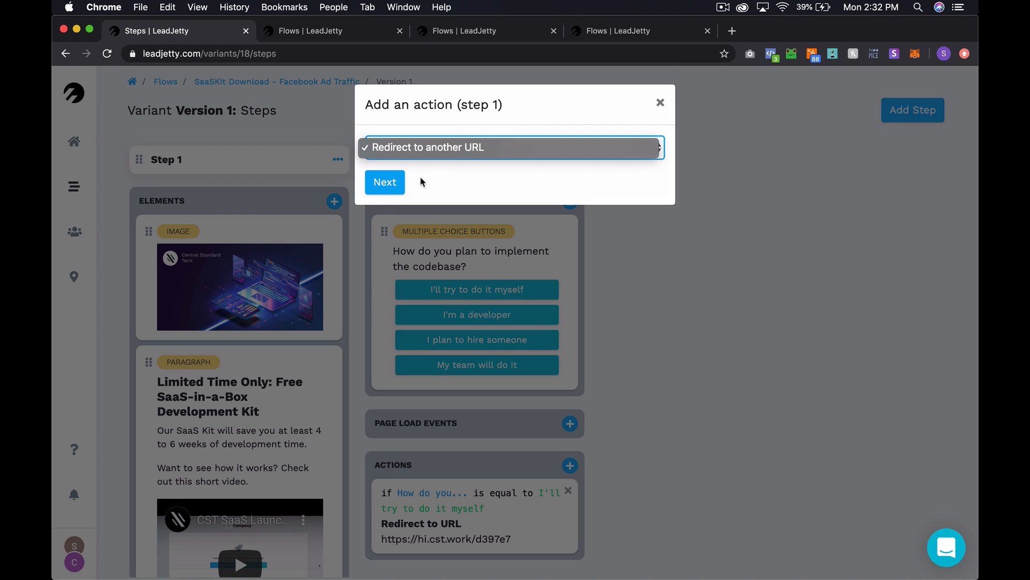
left_click(376, 191)
left_click(385, 185)
key("super+v")
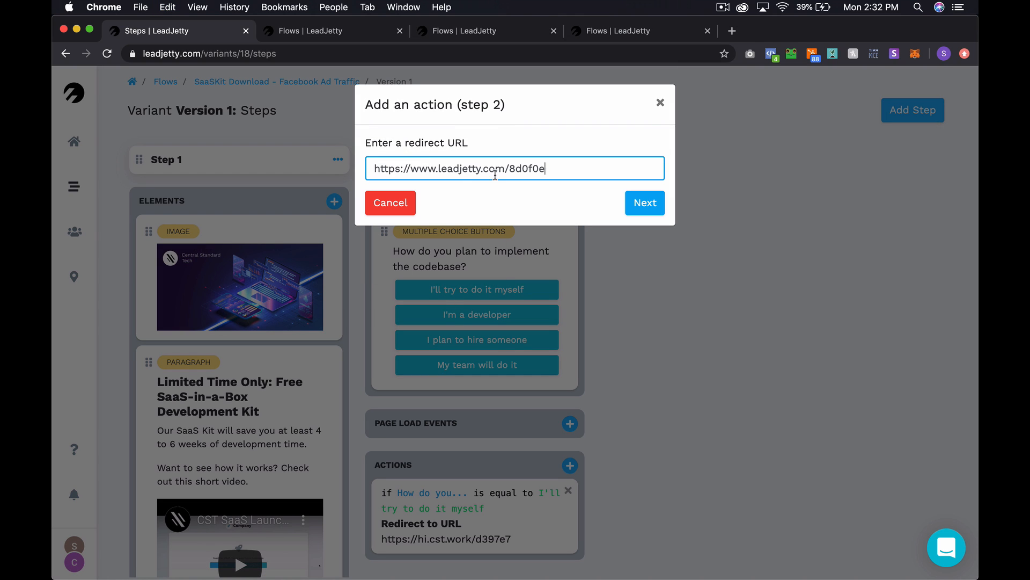
left_click_drag(504, 169, 440, 166)
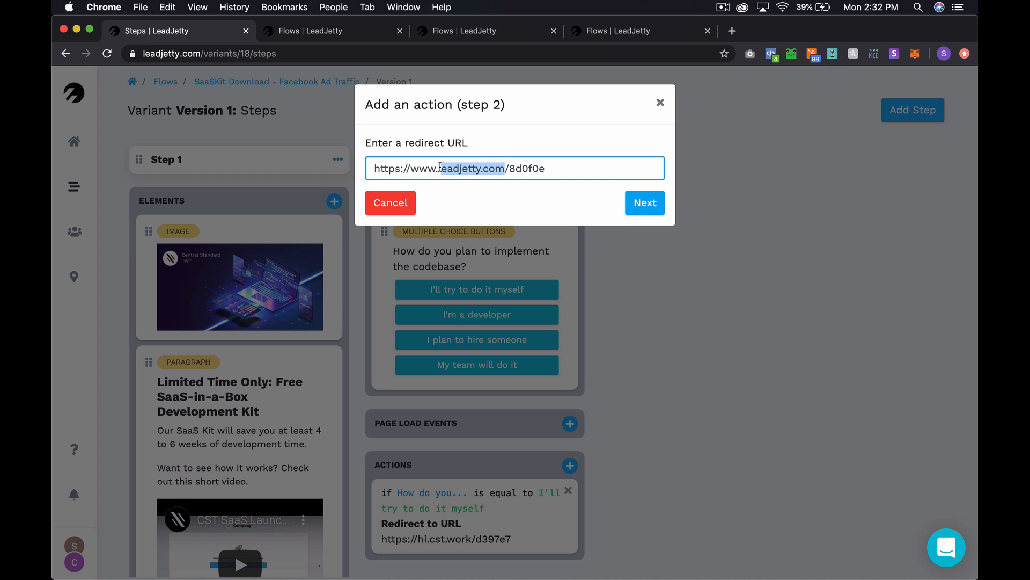
type("cst.work")
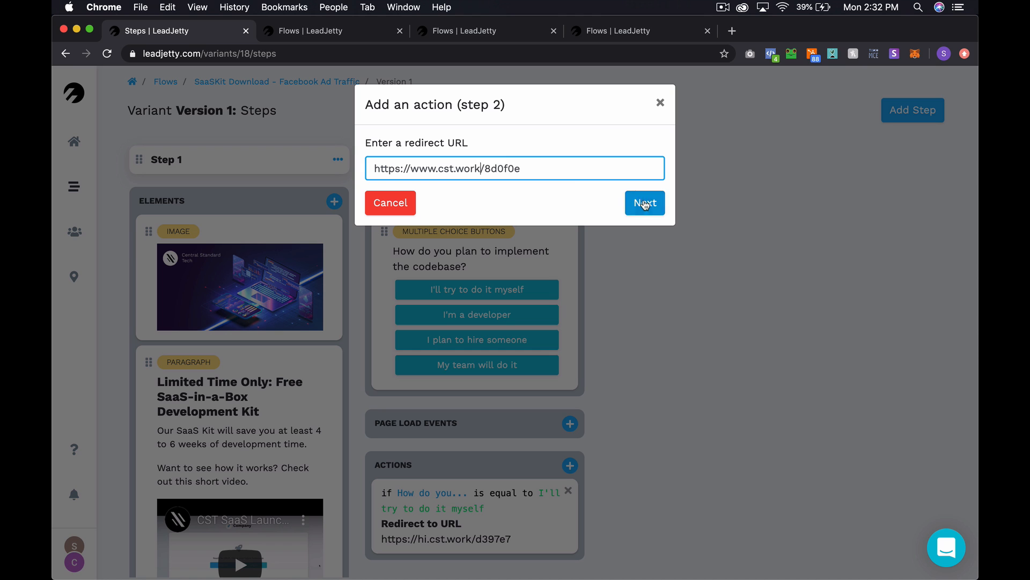
triple_click(541, 167)
key("super+c")
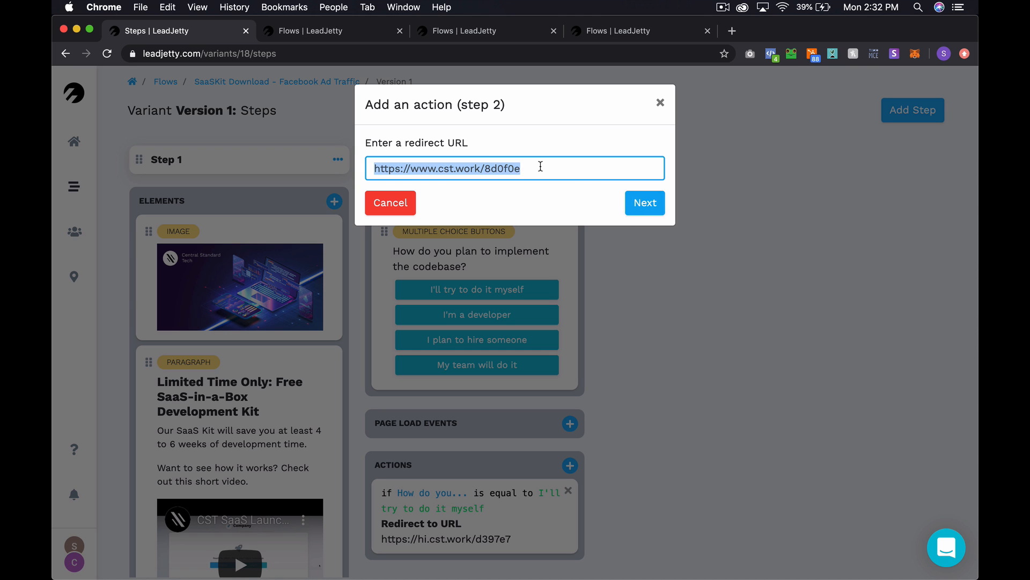
- Test the redirect address in the browser, loading it on hi.cst.work
left_click(629, 30)
left_click(461, 38)
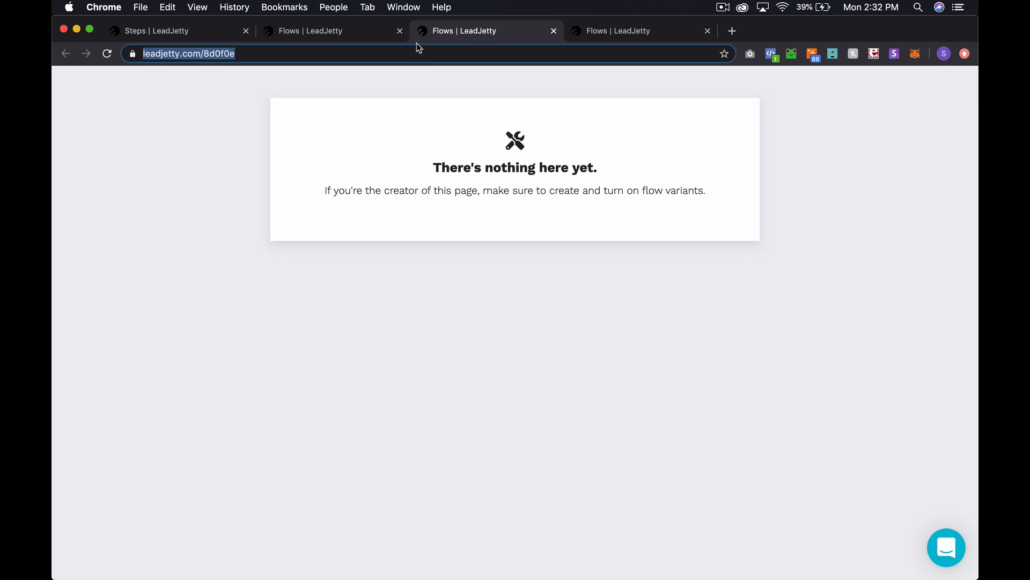
left_click(410, 54)
key("super+a")
key("super+v")
key("Return")
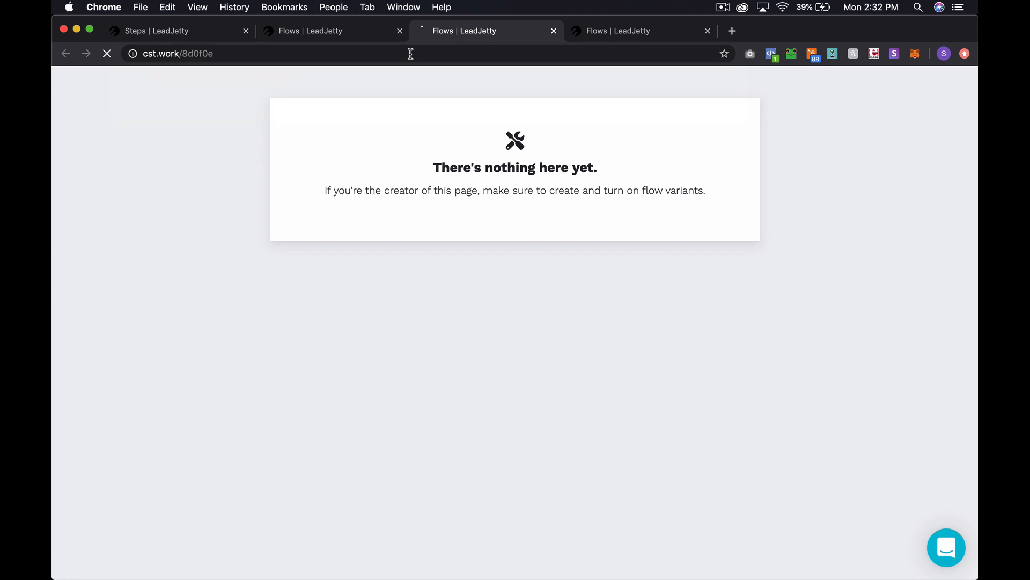
left_click(411, 53)
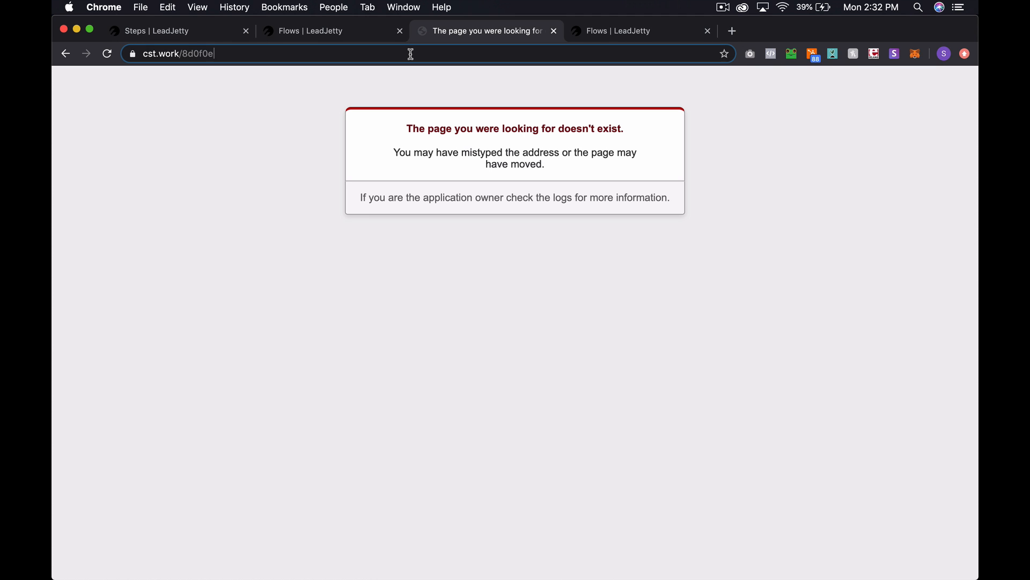
key("Left")
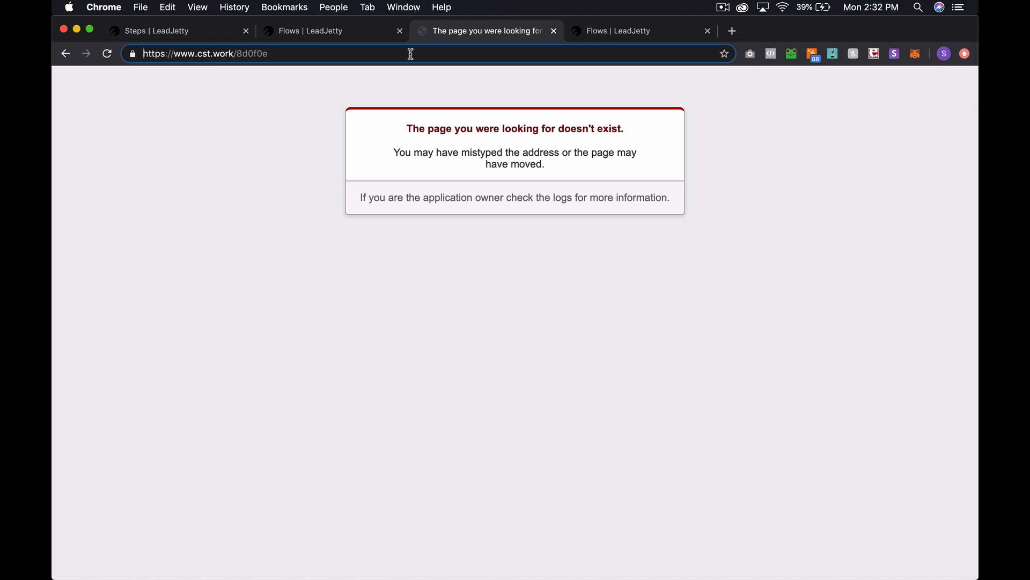
double_click(186, 54)
type("hi")
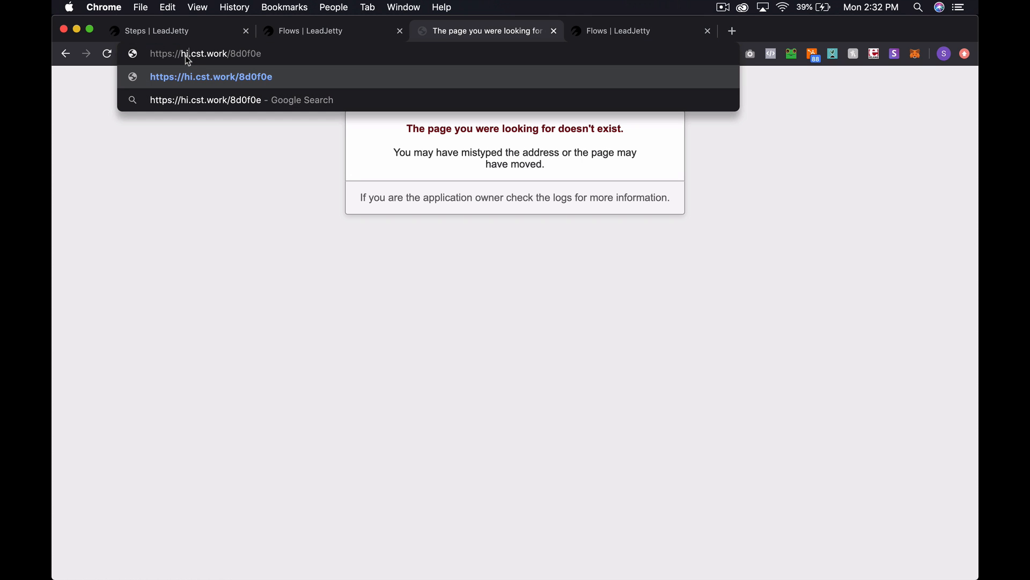
key("Return")
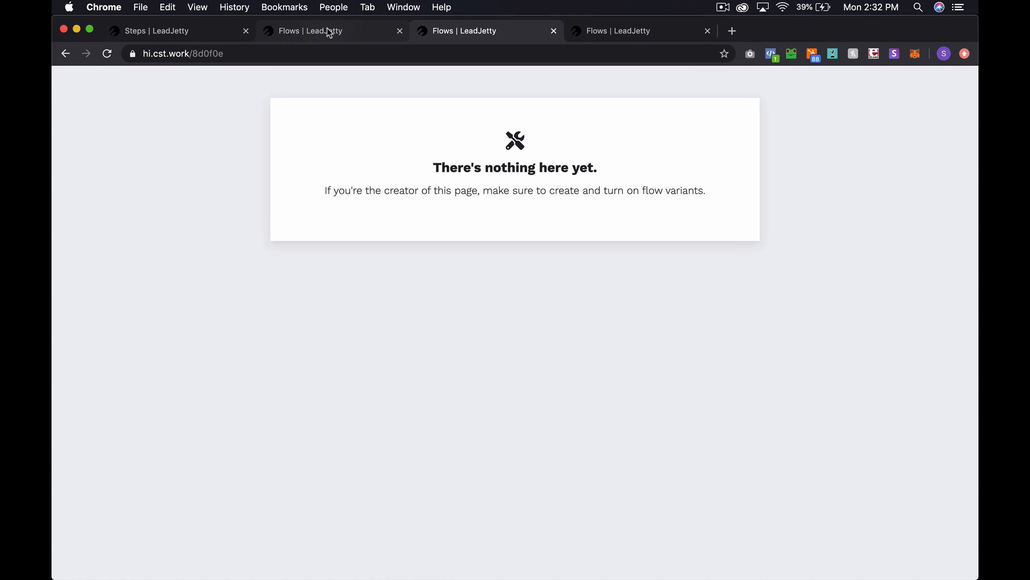
left_click(330, 32)
left_click(201, 28)
left_click(424, 170)
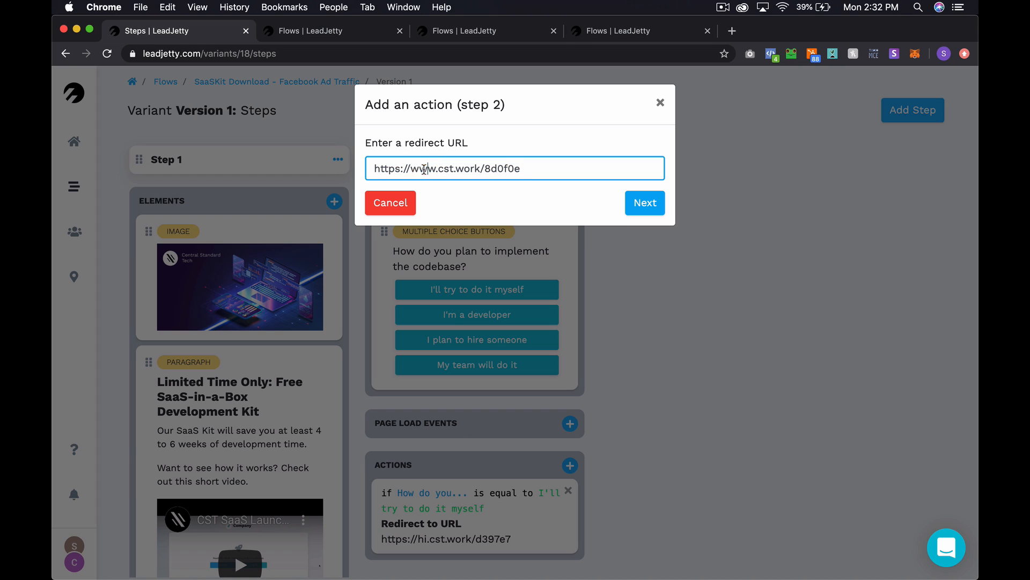
double_click(424, 170)
type("hi")
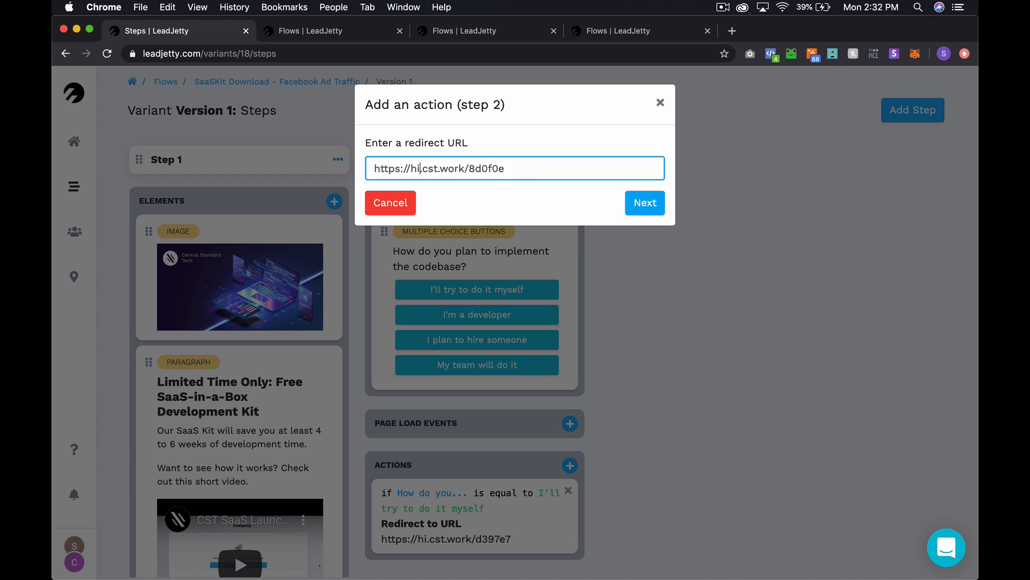
double_click(495, 170)
- Set the condition to is equal to 'I'm a developer', save the action, and go to Flows
left_click(644, 204)
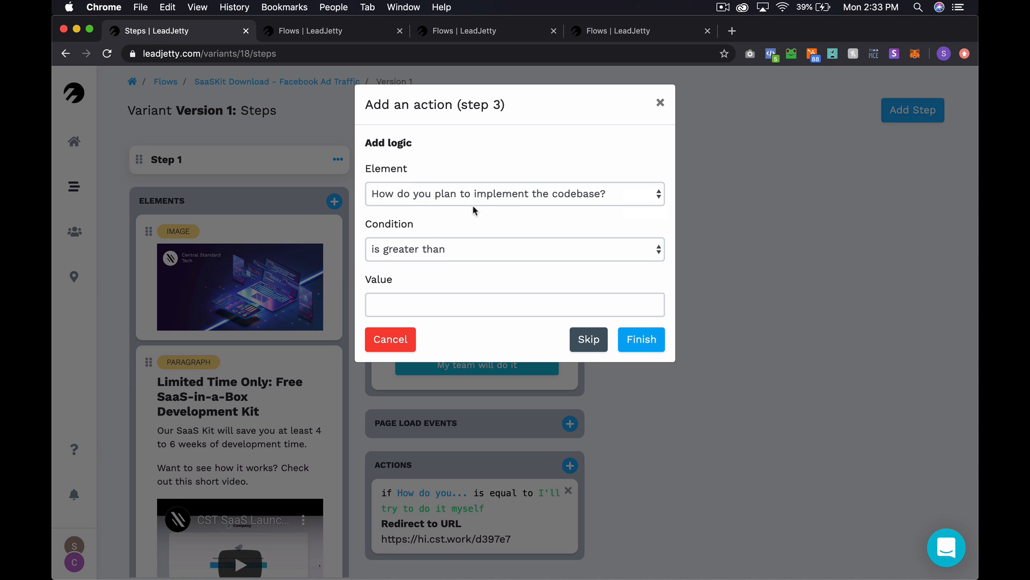
left_click(510, 247)
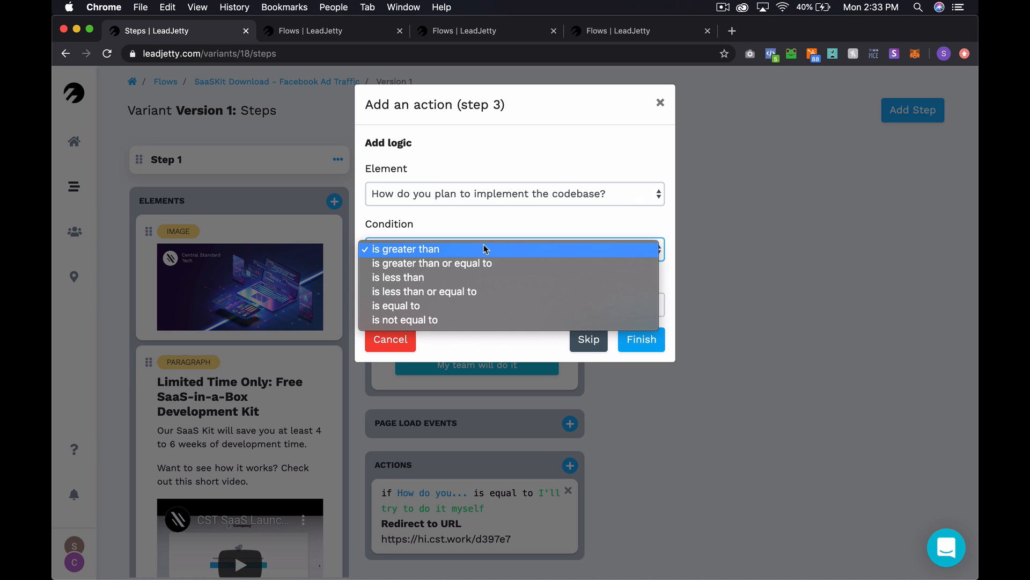
left_click(452, 304)
left_click(430, 299)
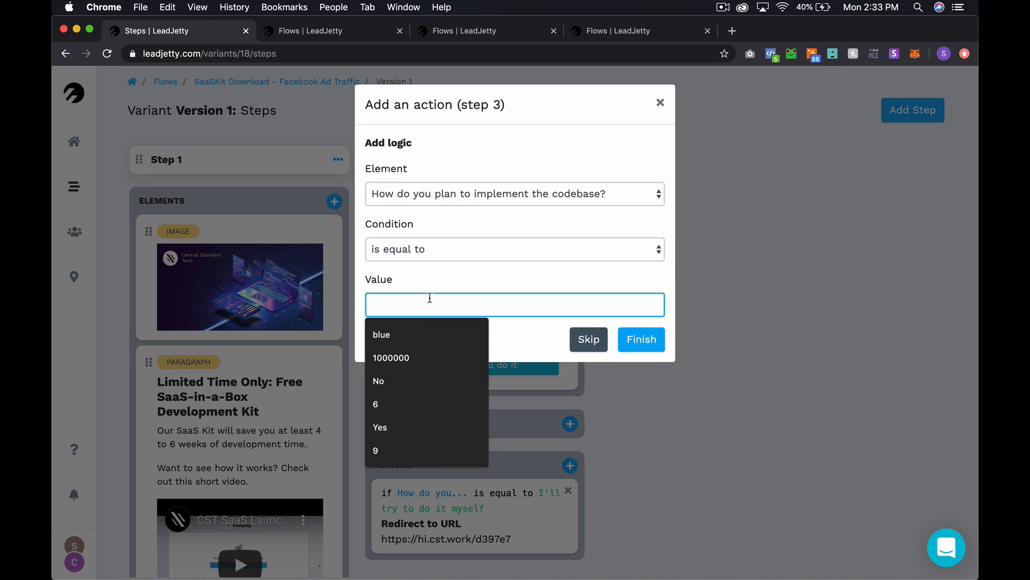
type("I'm a de")
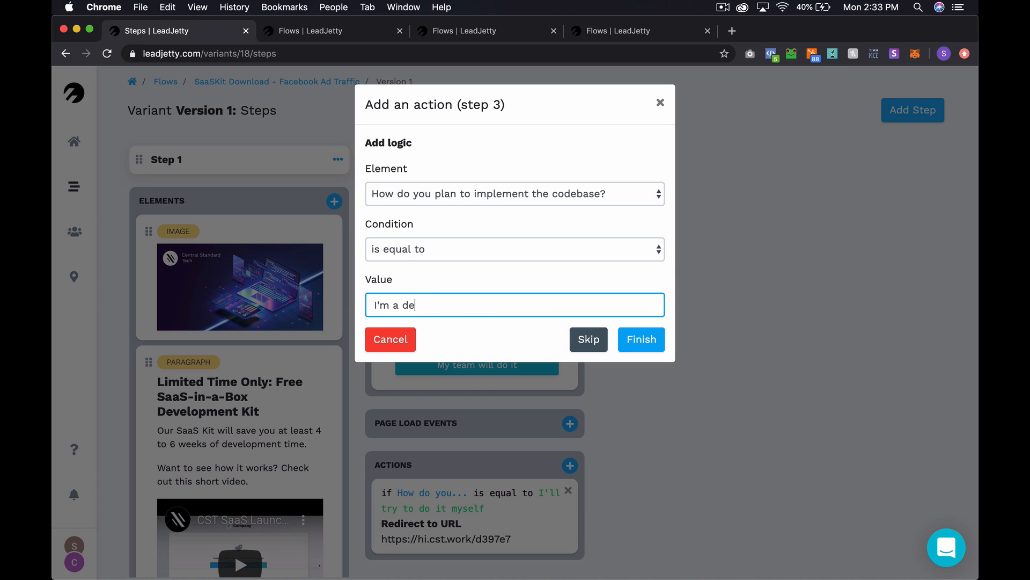
type("veloper")
left_click(641, 337)
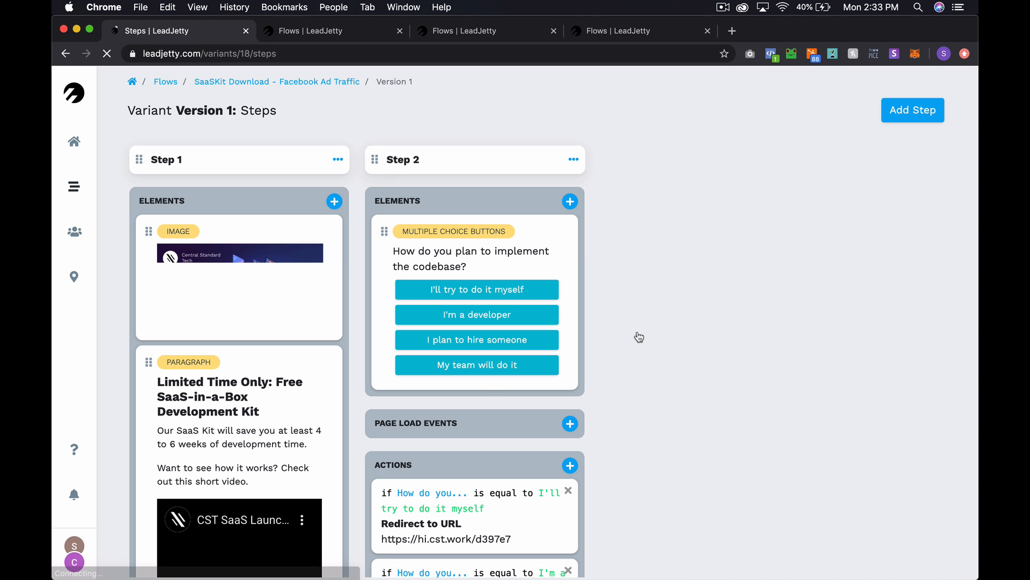
scroll(487, 392, "down", 4)
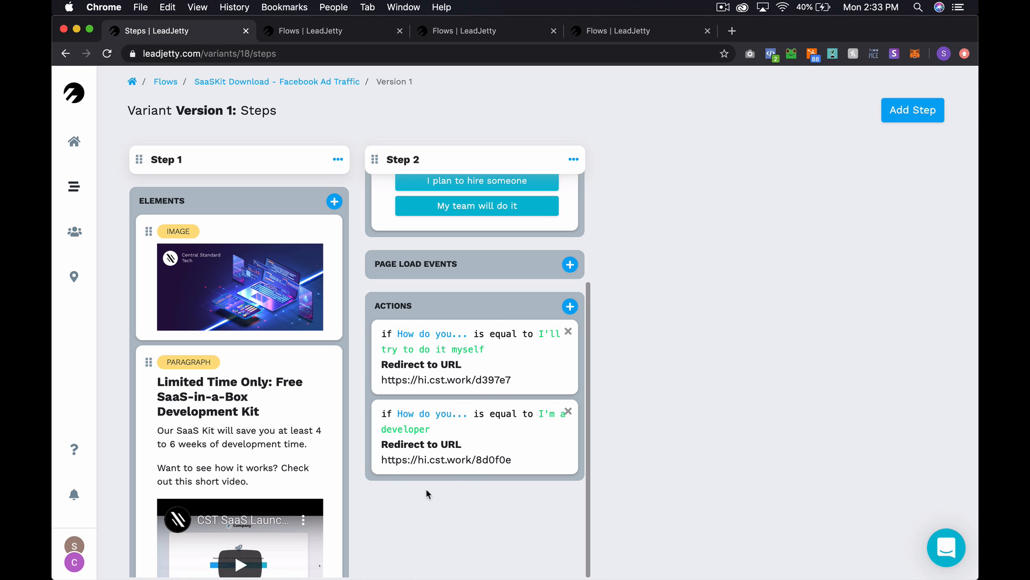
scroll(408, 478, "up", 5)
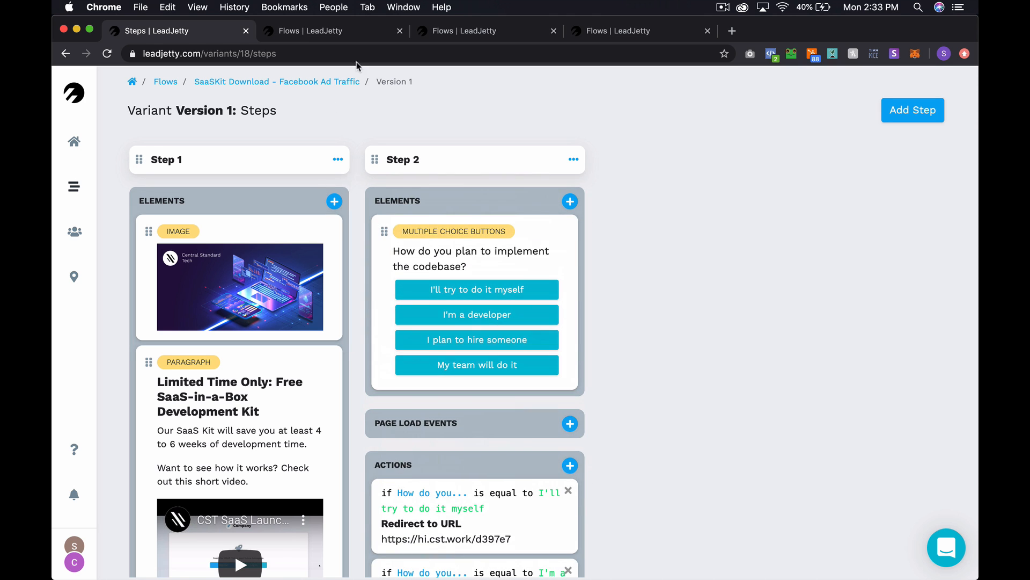
left_click(304, 32)
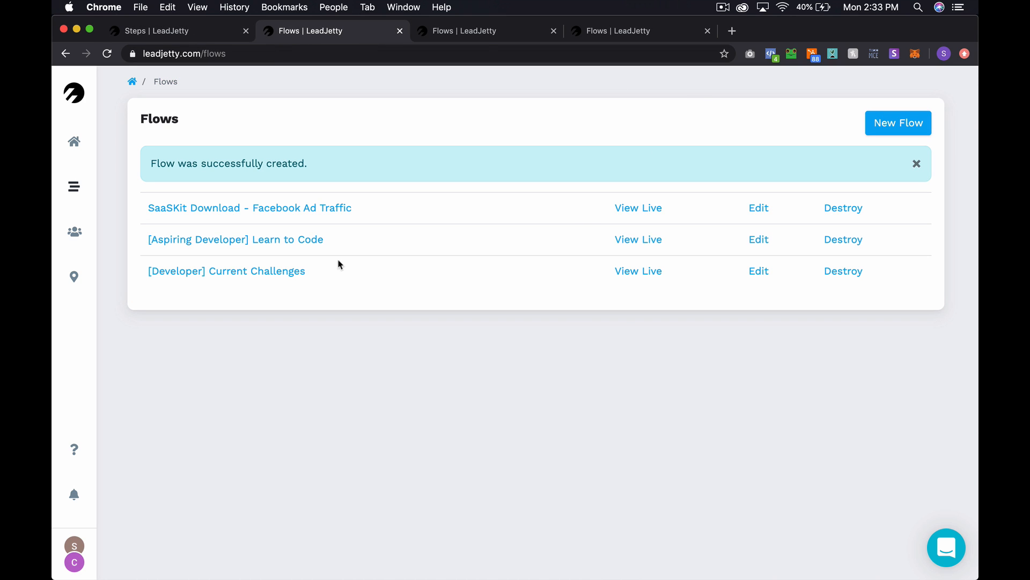
- Look up the Facebook pixel on the [Developer] Current Challenges flow's edit page
left_click(752, 275)
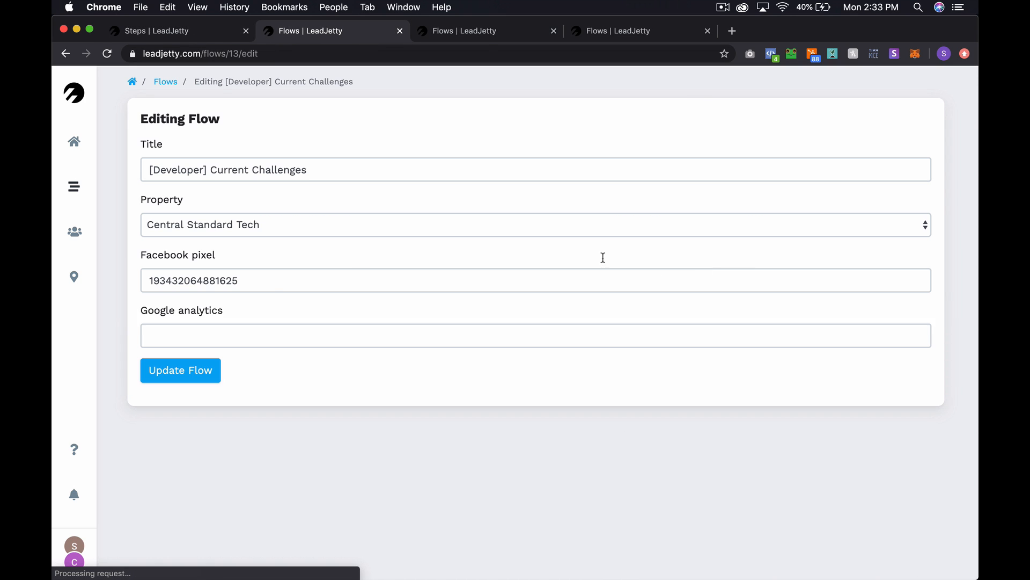
double_click(209, 282)
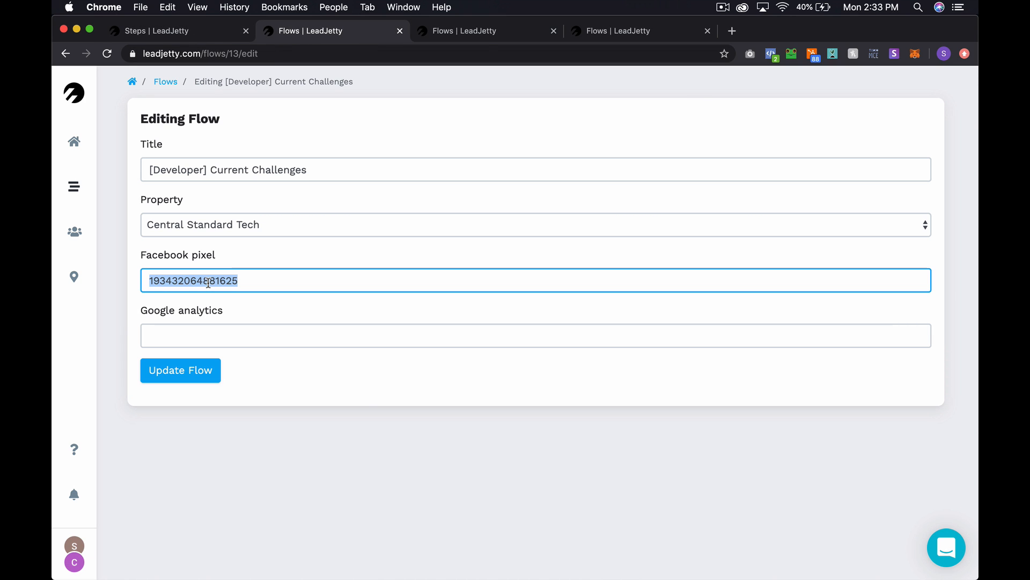
left_click(167, 82)
- Create '[Manager] Current Focus' for Central Standard Tech with the saved Facebook pixel
left_click(882, 134)
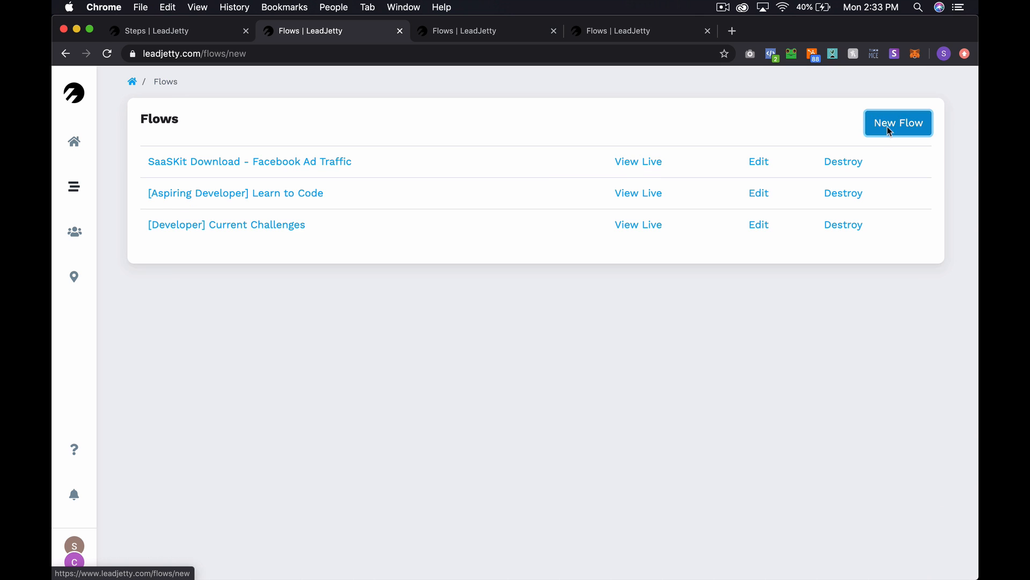
left_click(325, 180)
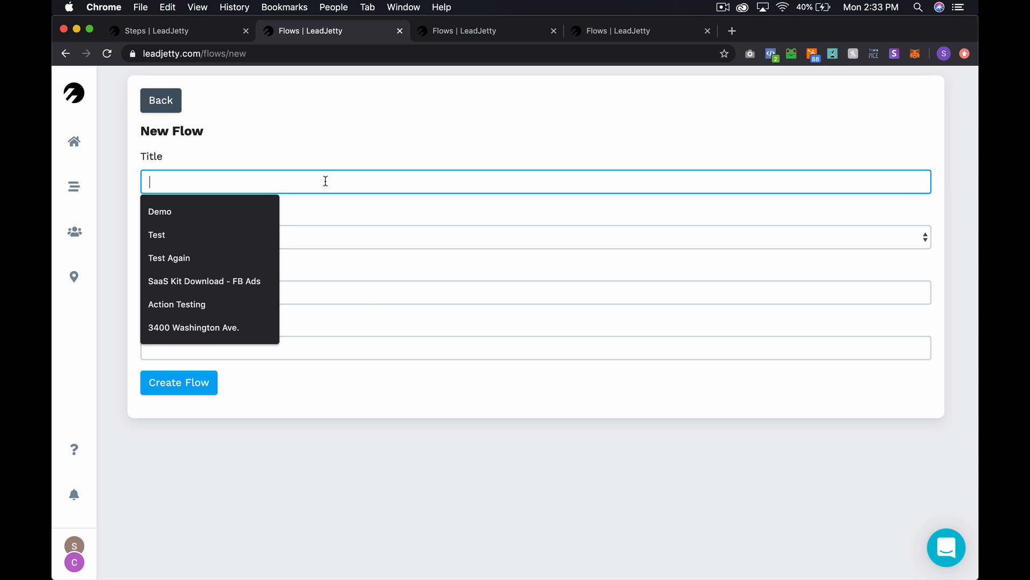
type("[")
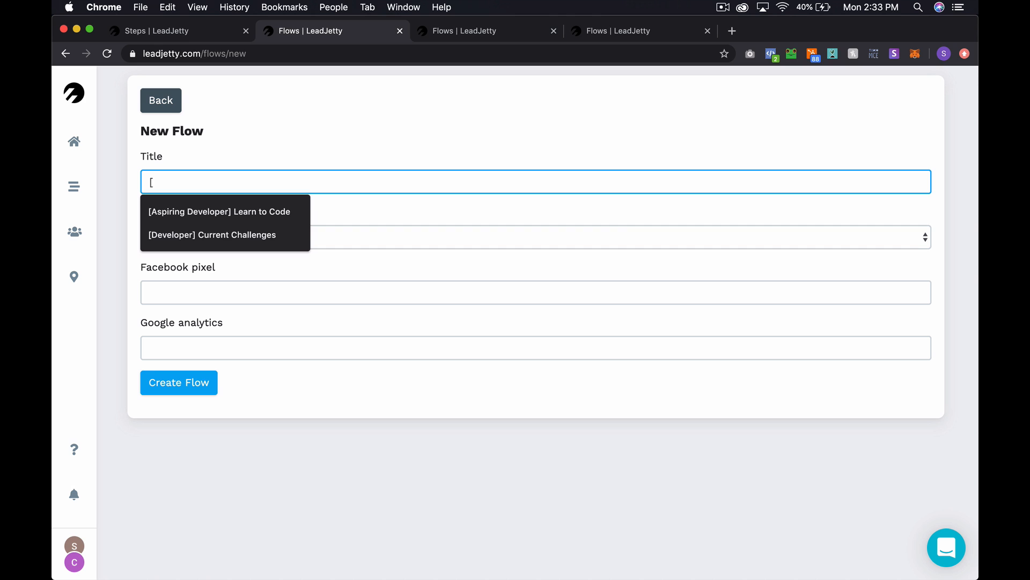
type("Manager")
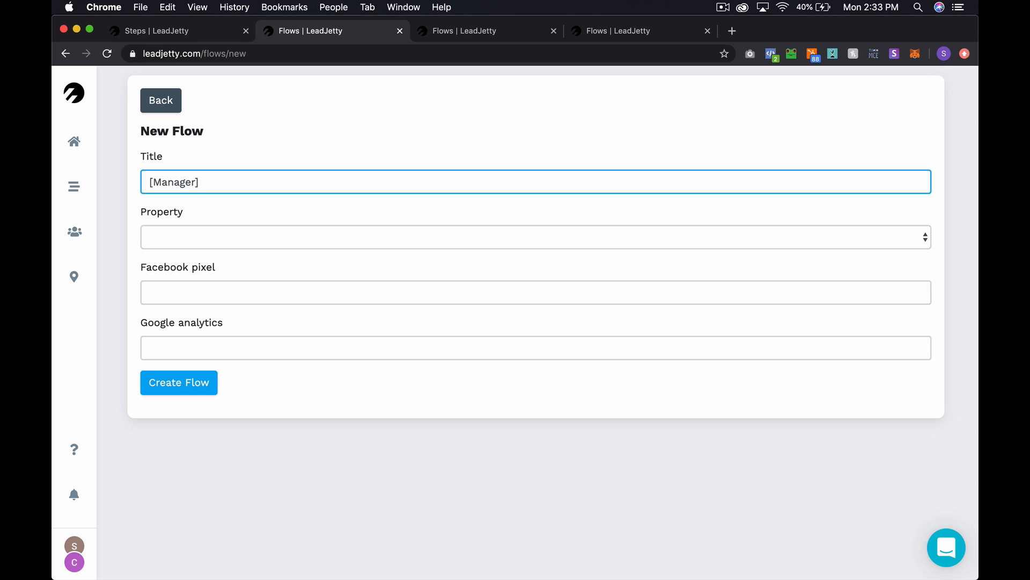
type("] Current Focus")
left_click(306, 232)
left_click(294, 248)
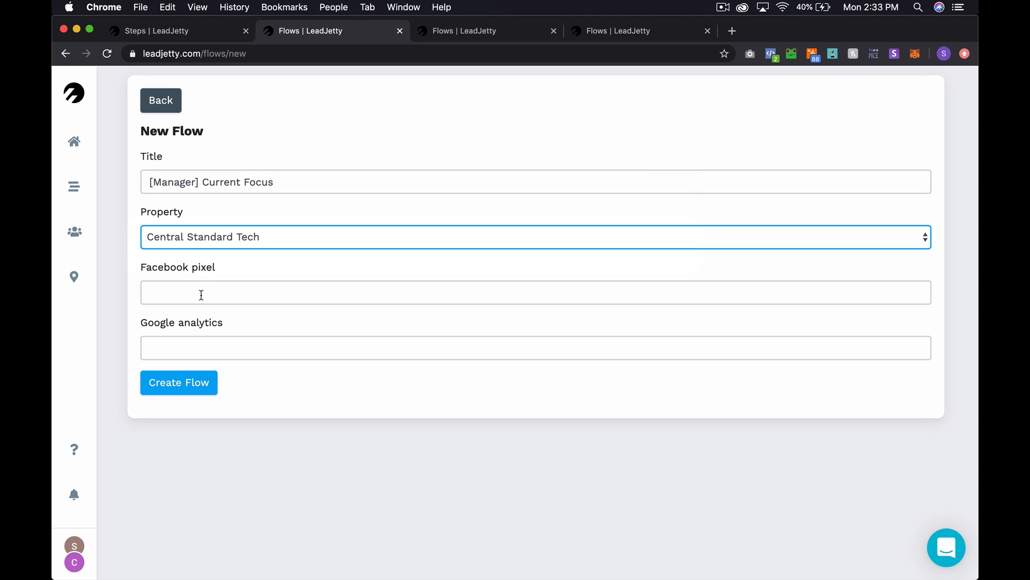
left_click(200, 294)
left_click(185, 320)
left_click(181, 388)
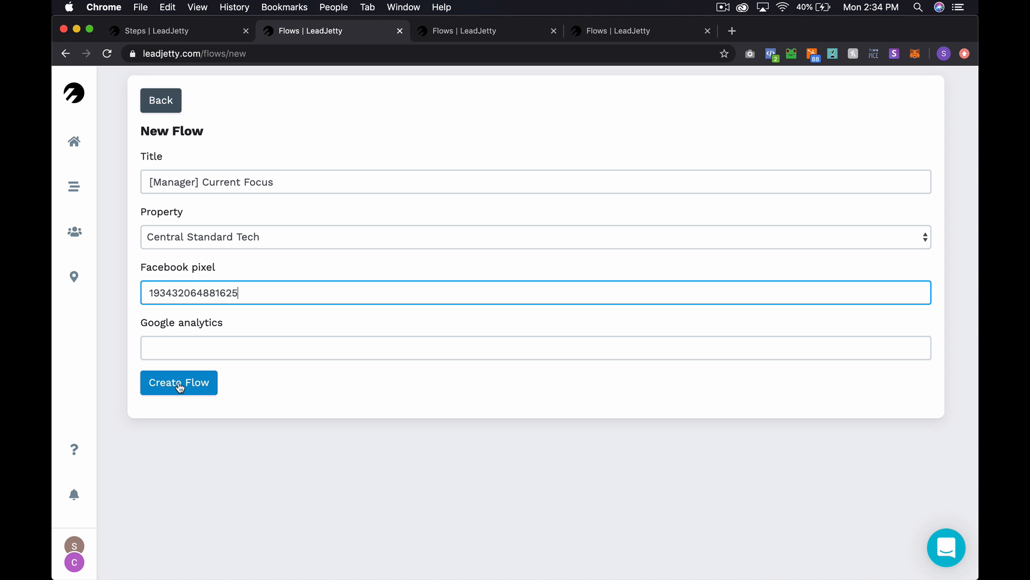
left_click(179, 386)
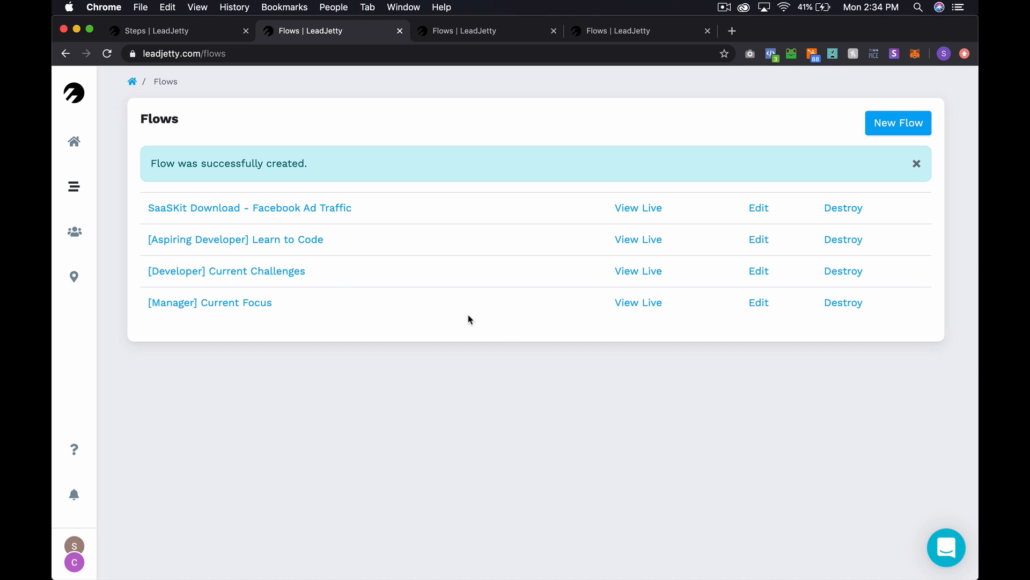
- Replace 'Challenges' with 'Focus' in the [Developer] flow's title and save
left_click(758, 271)
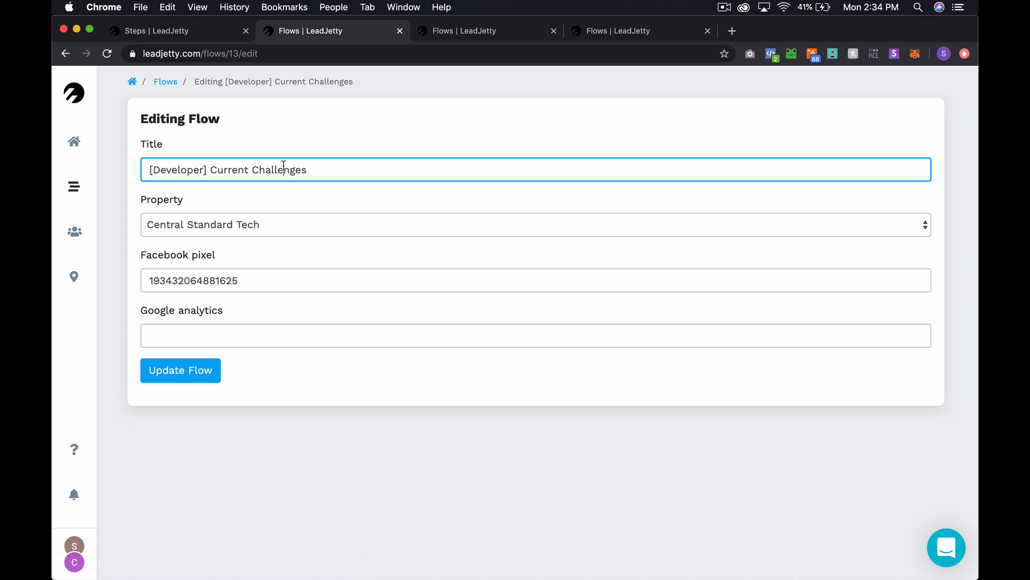
double_click(282, 167)
type("Focus")
key("Return")
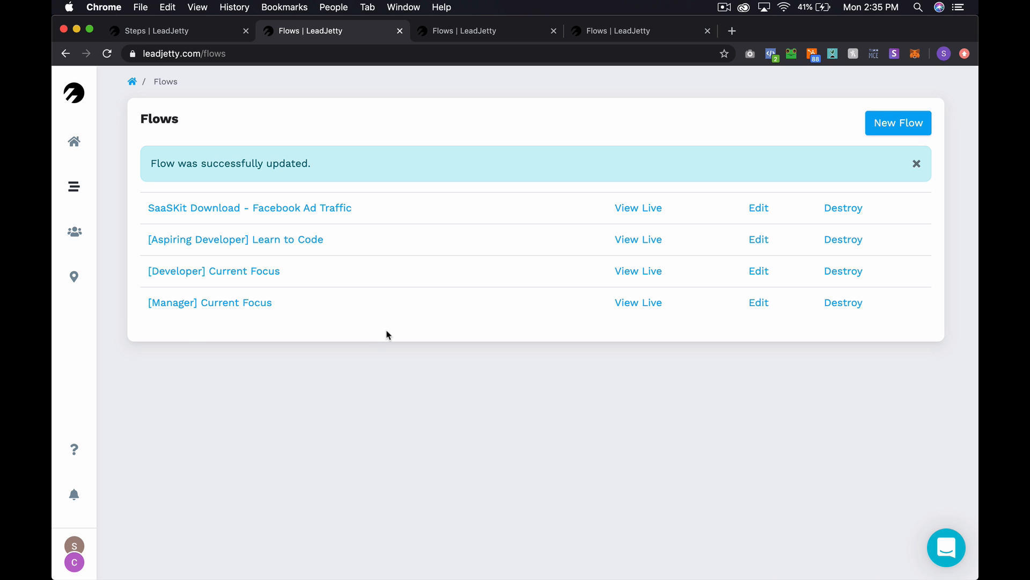
- Open the [Manager] flow's live page and change its domain to hi.cst.work
left_click(635, 302)
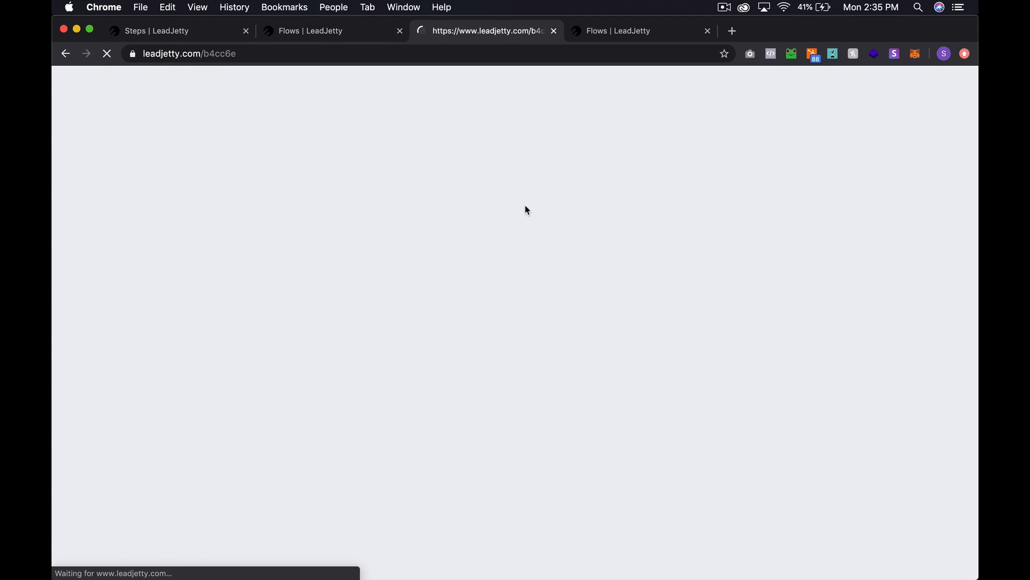
left_click(410, 52)
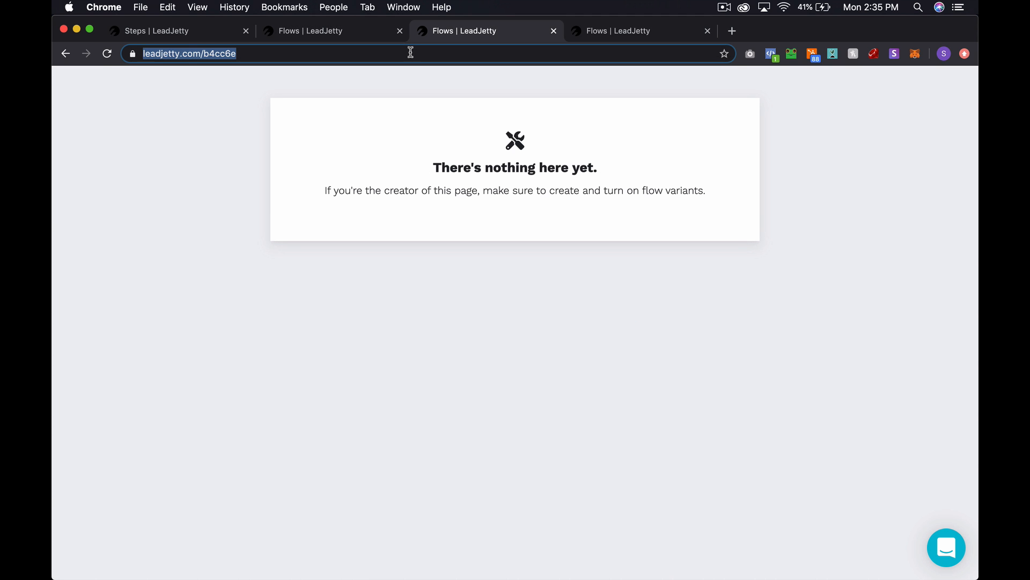
double_click(168, 54)
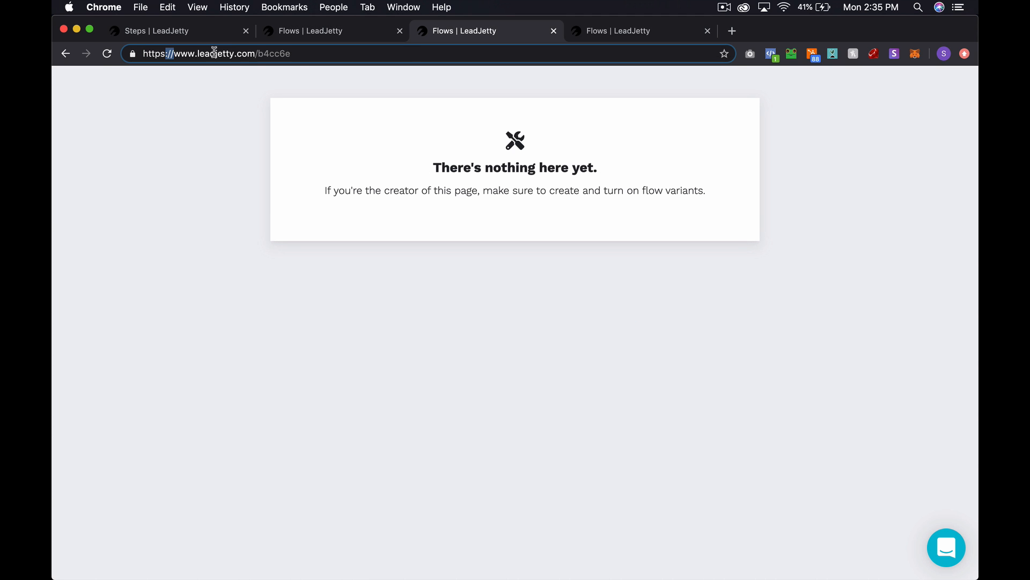
left_click_drag(256, 53, 175, 54)
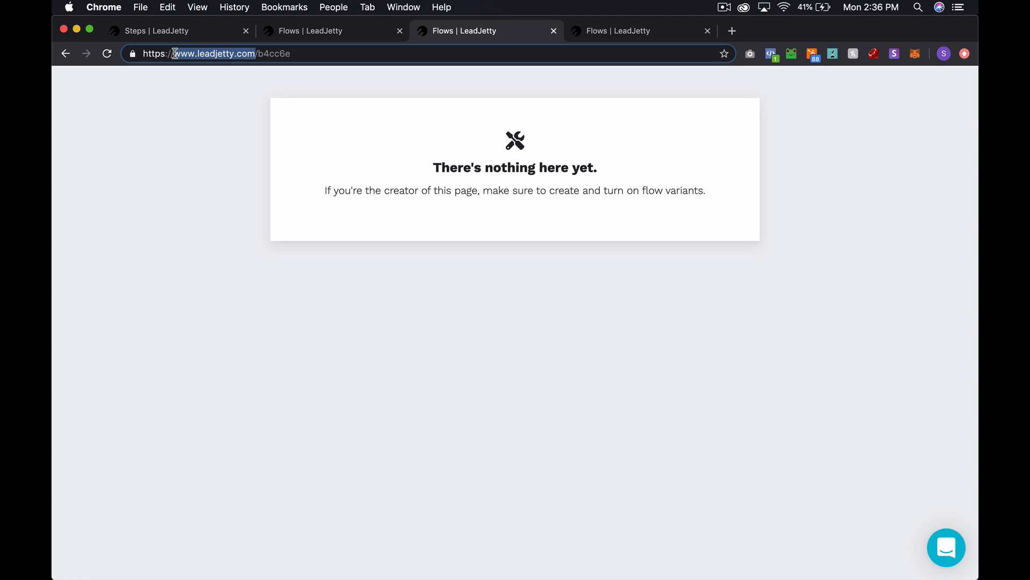
type("hi.c")
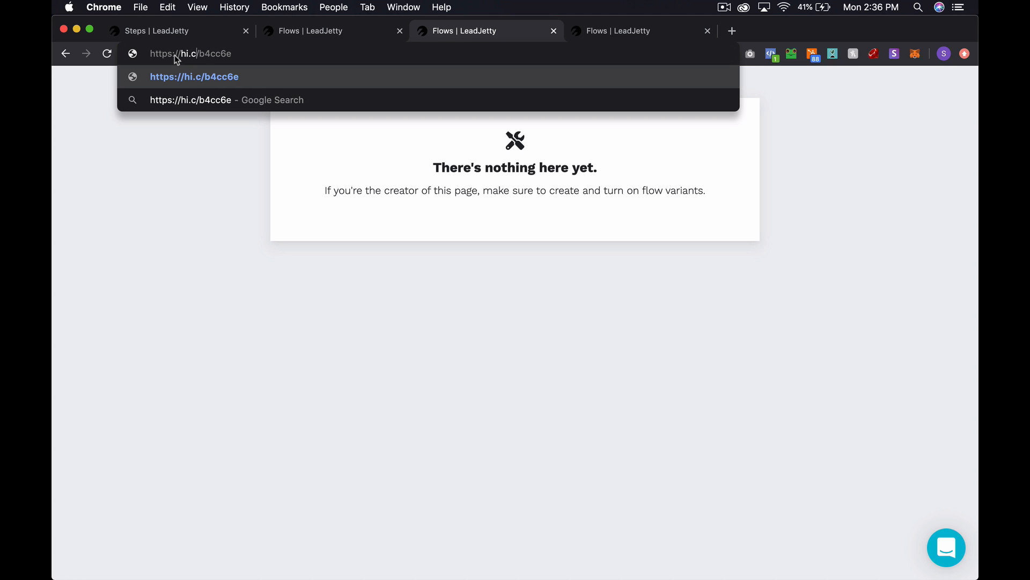
type("st.w")
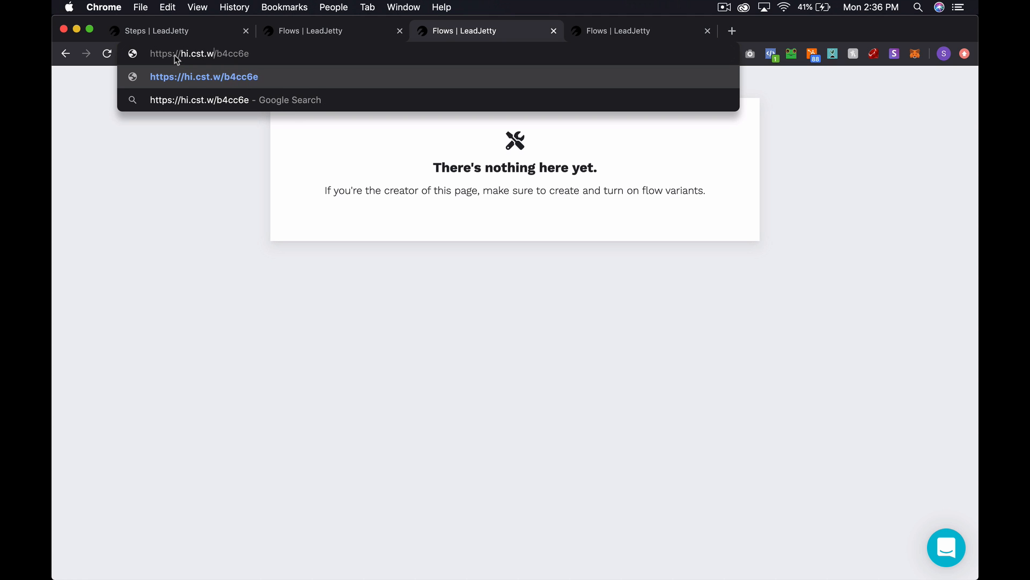
type("ork")
key("Return")
double_click(221, 54)
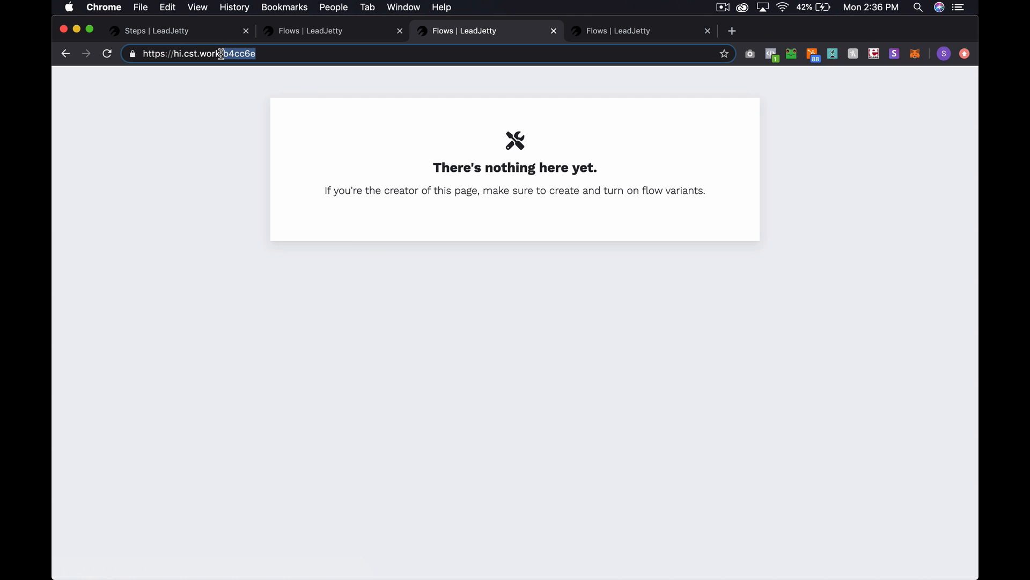
left_click(222, 54)
key("super+a")
key("super+c")
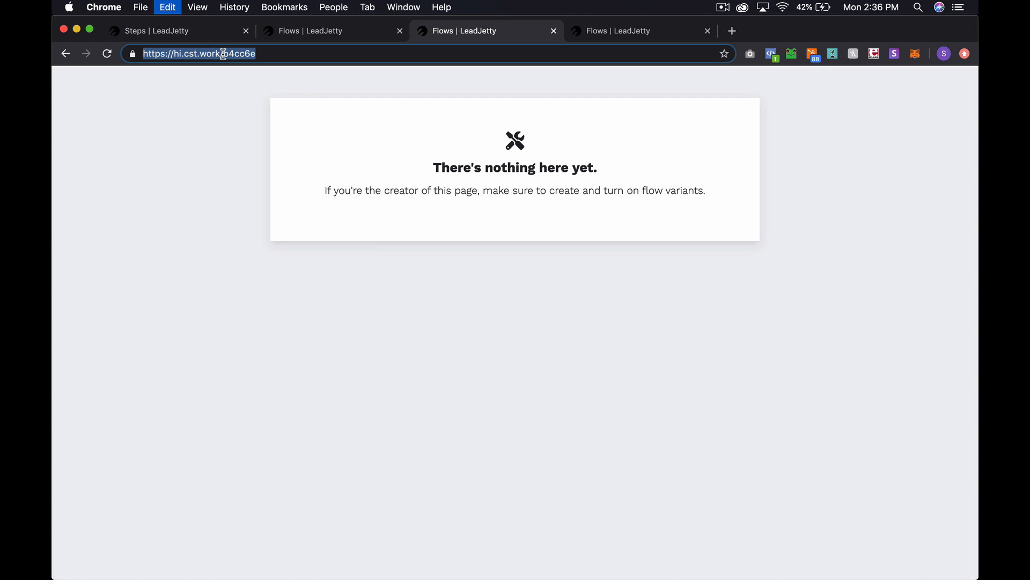
key("ctrl+shift+Tab")
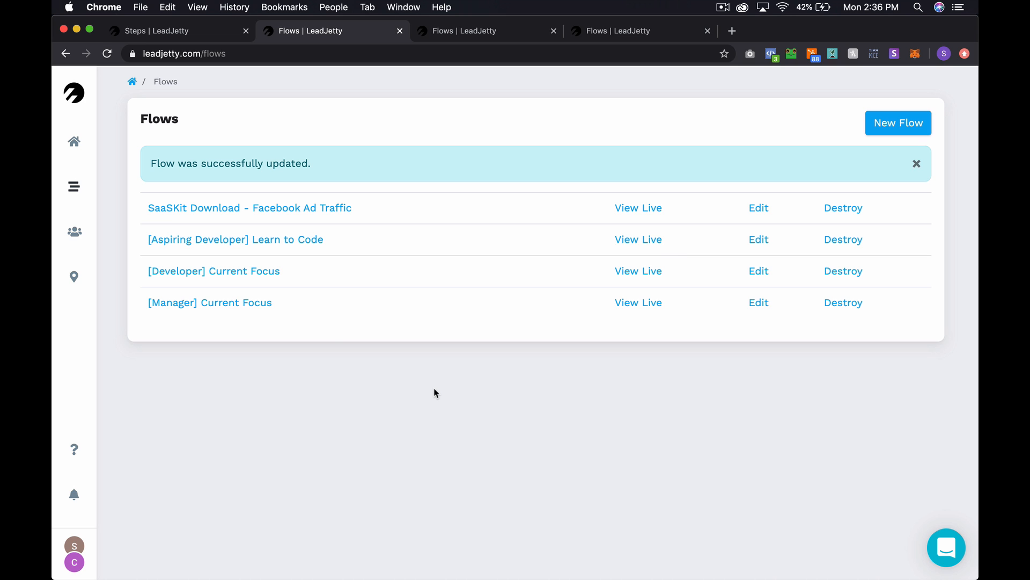
- Close the flow-updated alert and open the Version 1 steps of SaaSKit Download - Facebook Ad Traffic
left_click(917, 164)
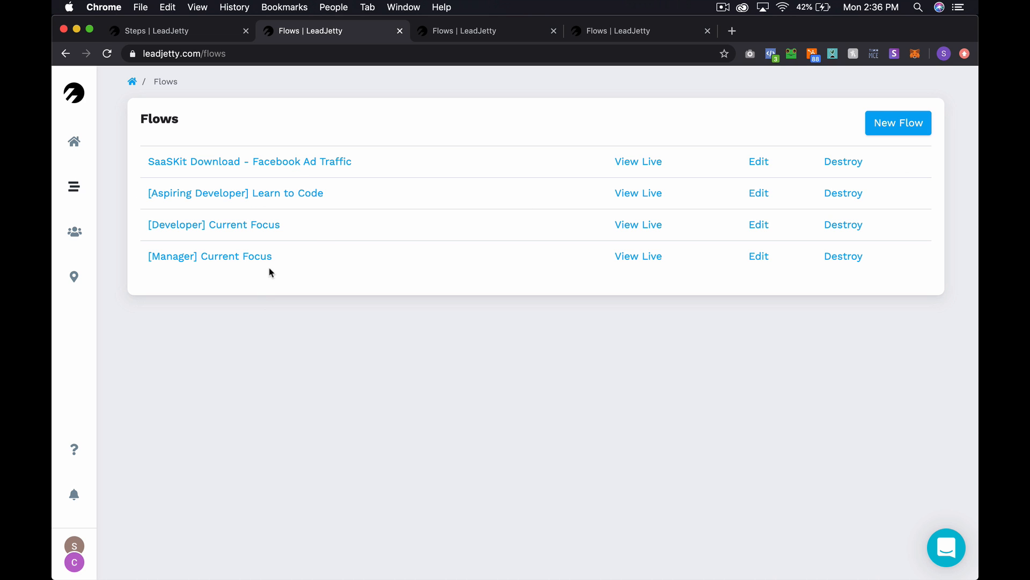
left_click(325, 163)
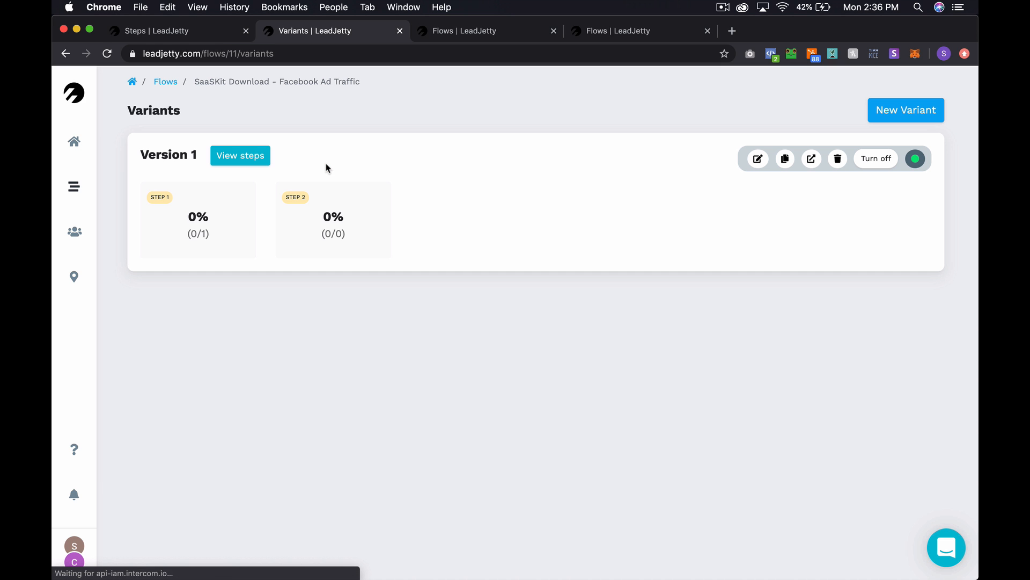
left_click(237, 161)
scroll(545, 353, "down", 3)
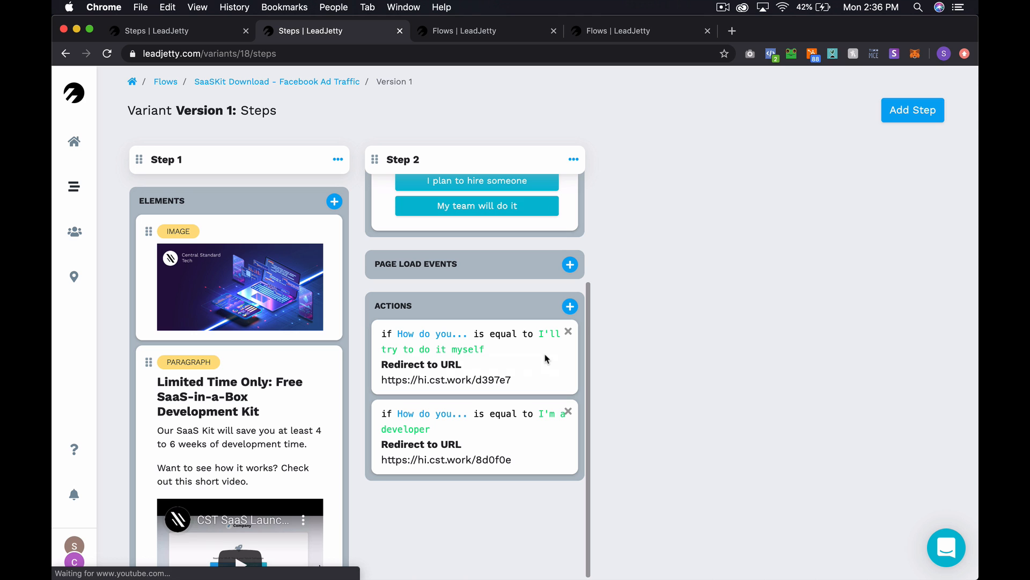
left_click(569, 306)
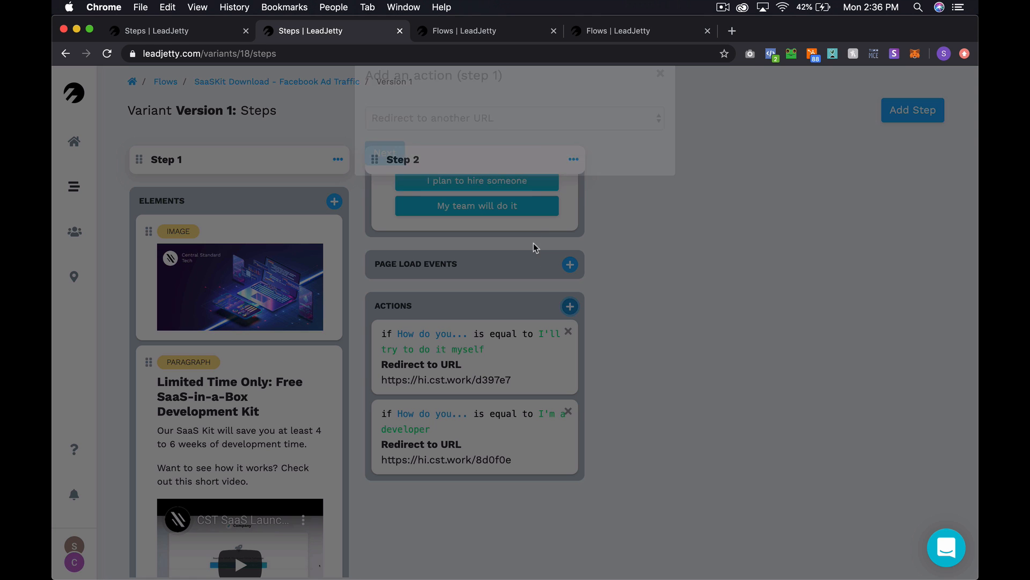
left_click(508, 155)
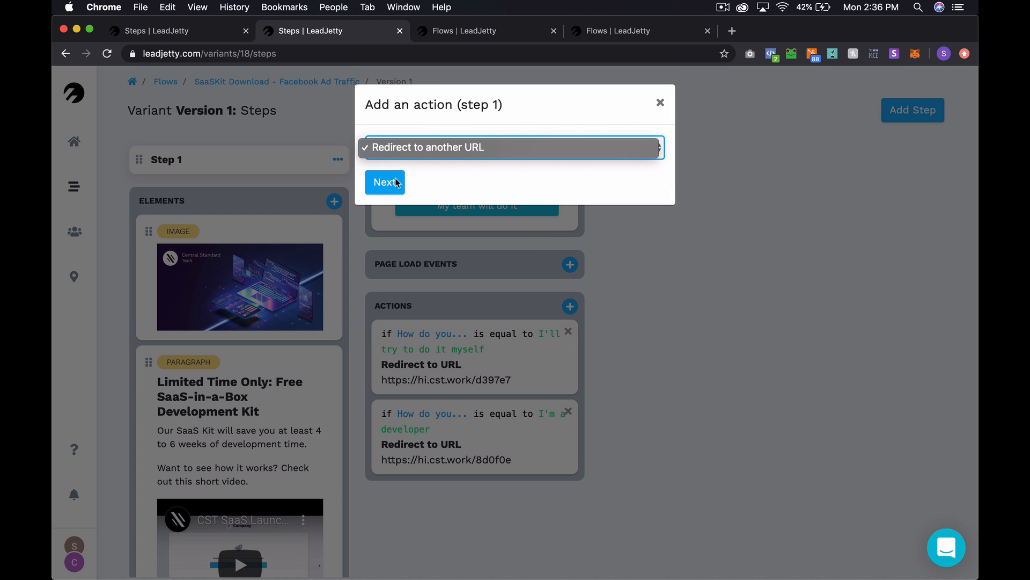
left_click(420, 183)
left_click(378, 183)
left_click(489, 160)
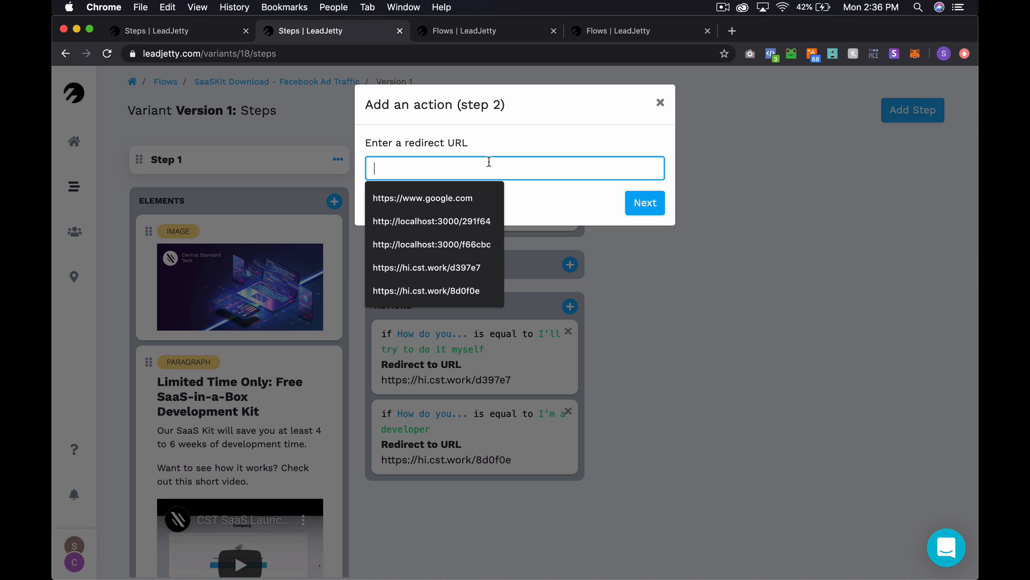
key("super+v")
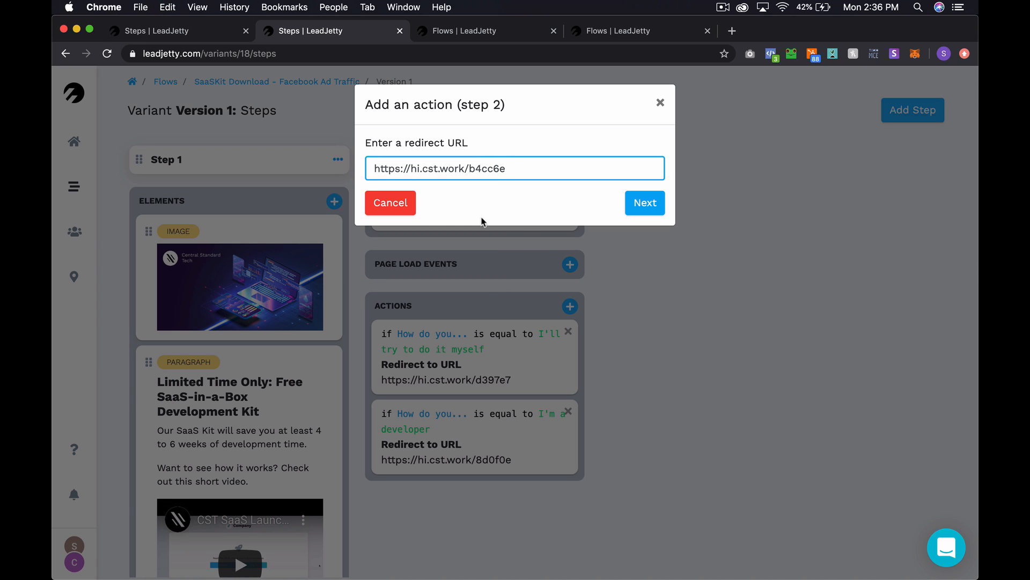
left_click(655, 209)
left_click(472, 193)
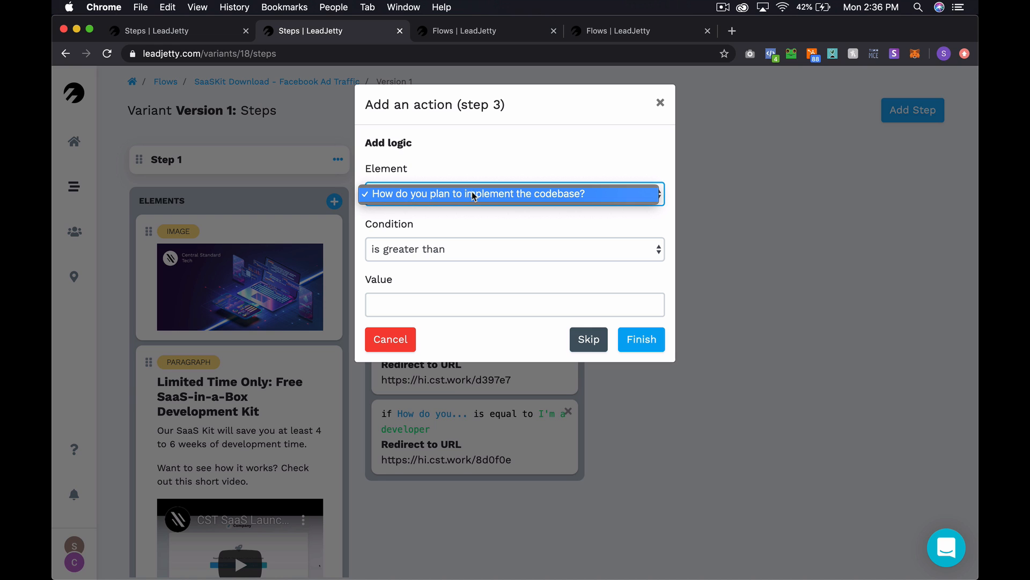
left_click(513, 194)
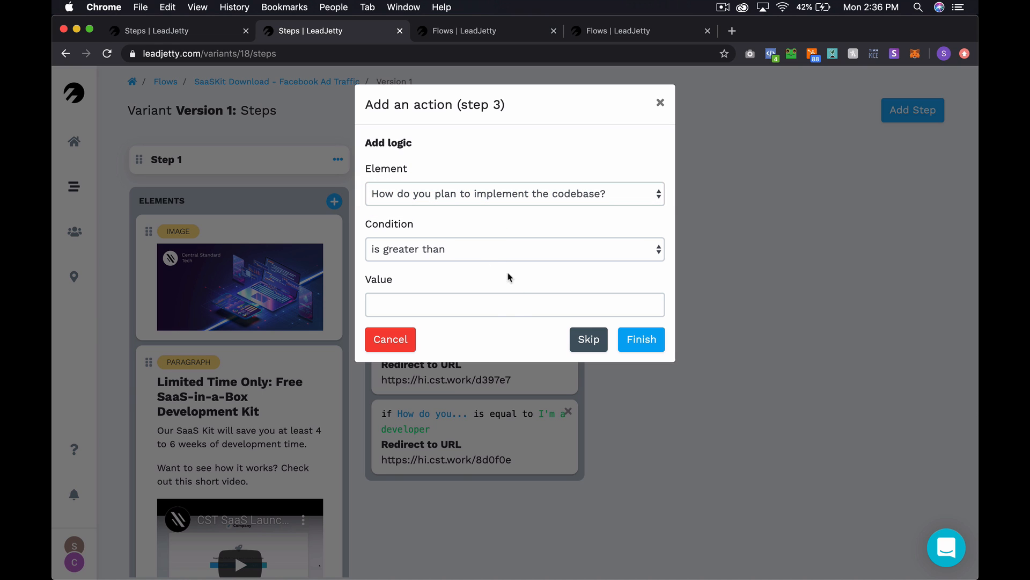
left_click(660, 102)
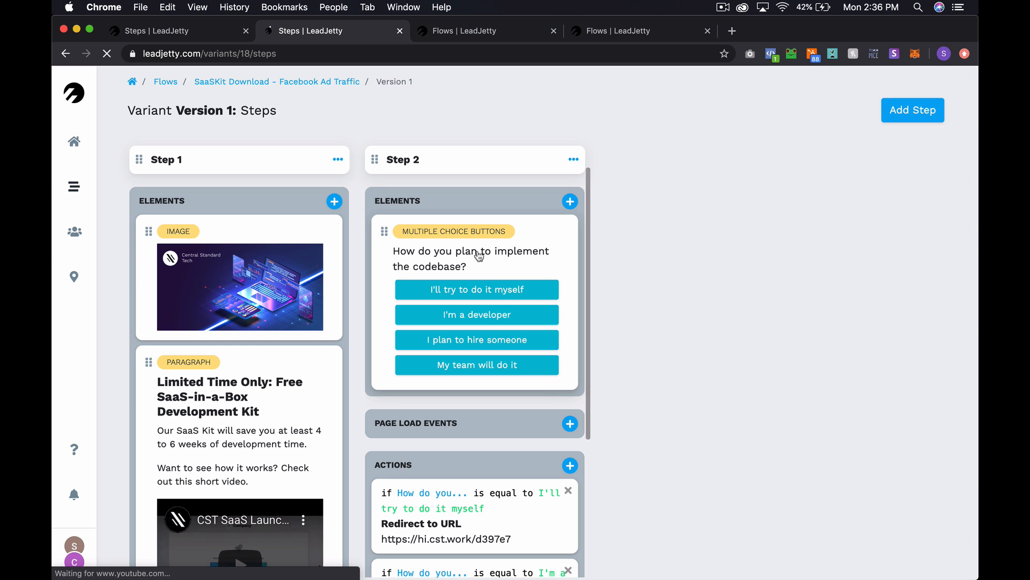
scroll(546, 389, "down", 5)
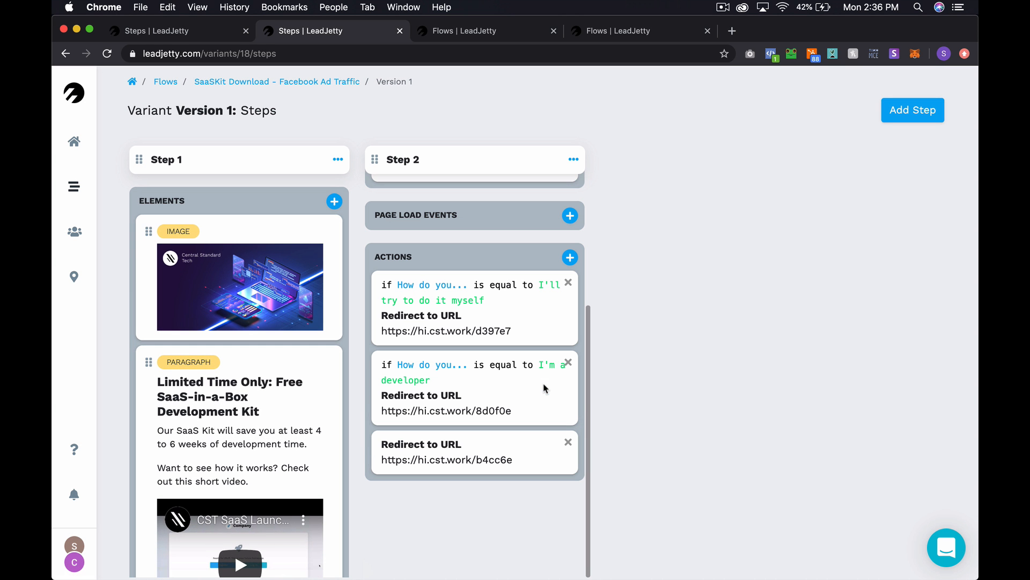
left_click(568, 441)
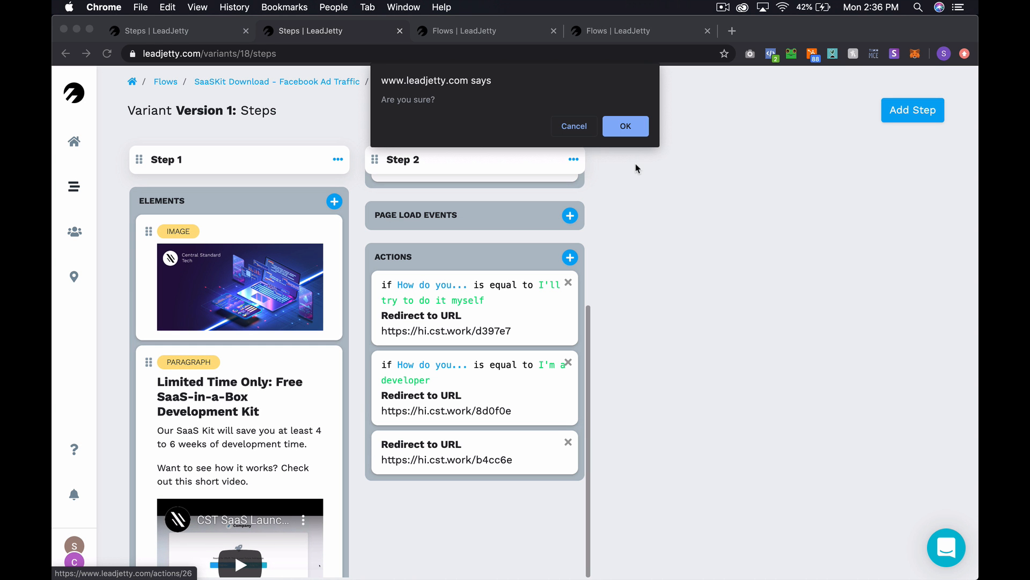
left_click(622, 125)
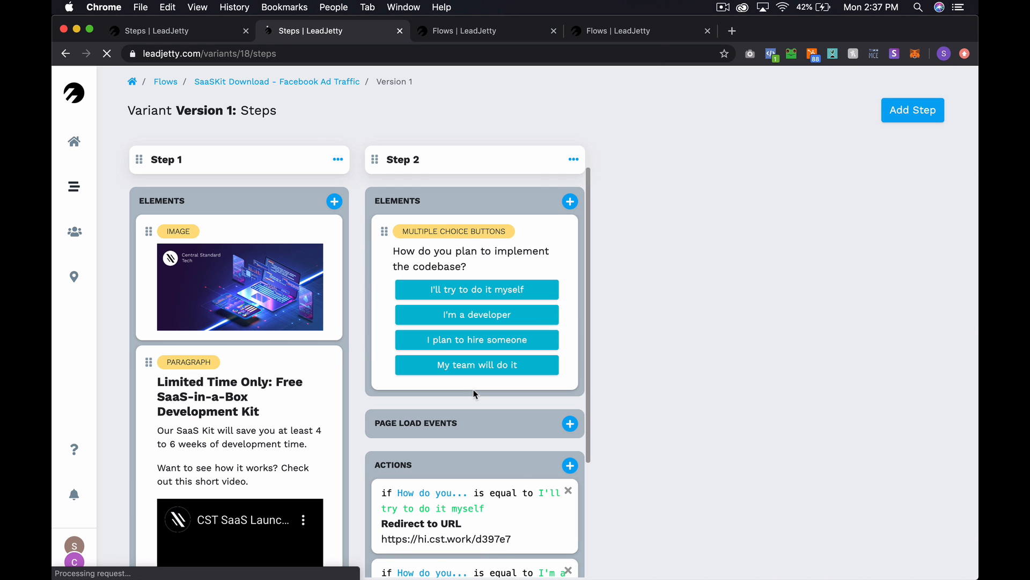
scroll(475, 392, "down", 3)
left_click(568, 307)
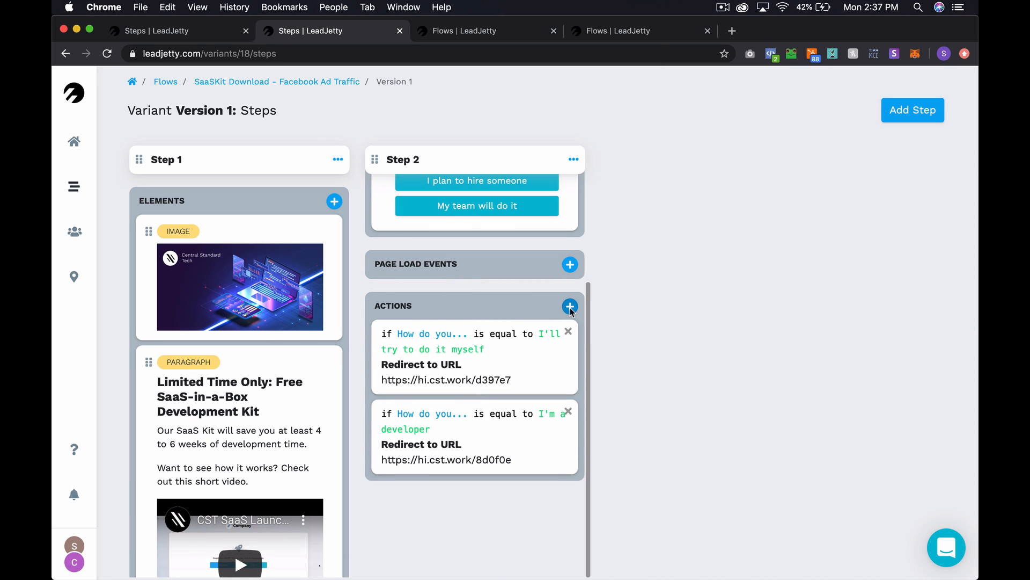
left_click(397, 185)
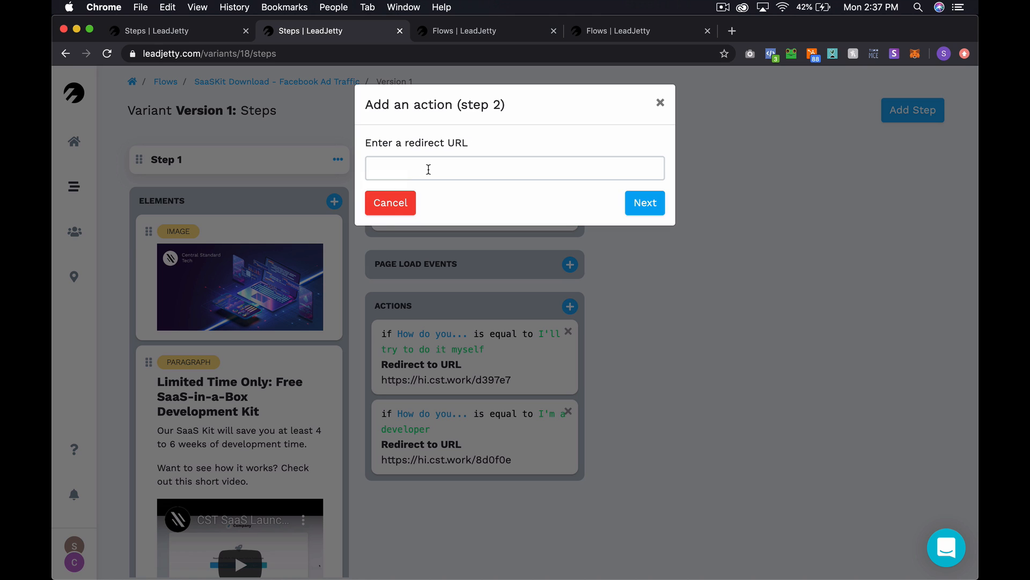
left_click(425, 168)
type("https://hi.cst.work/b4cc6e")
left_click(645, 204)
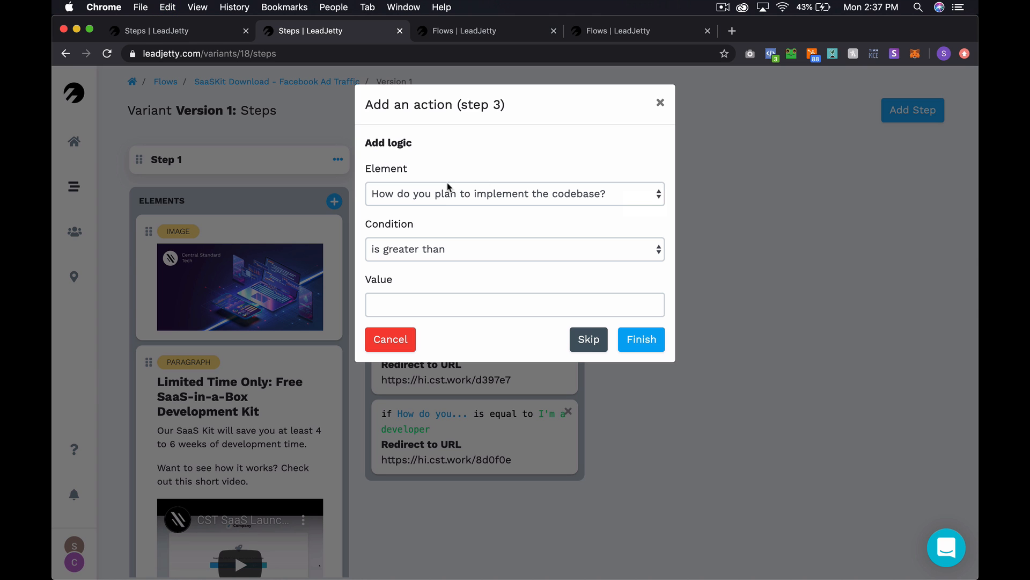
- Condition the redirect on the answer being equal to 'My team will do it' and finish
left_click(431, 248)
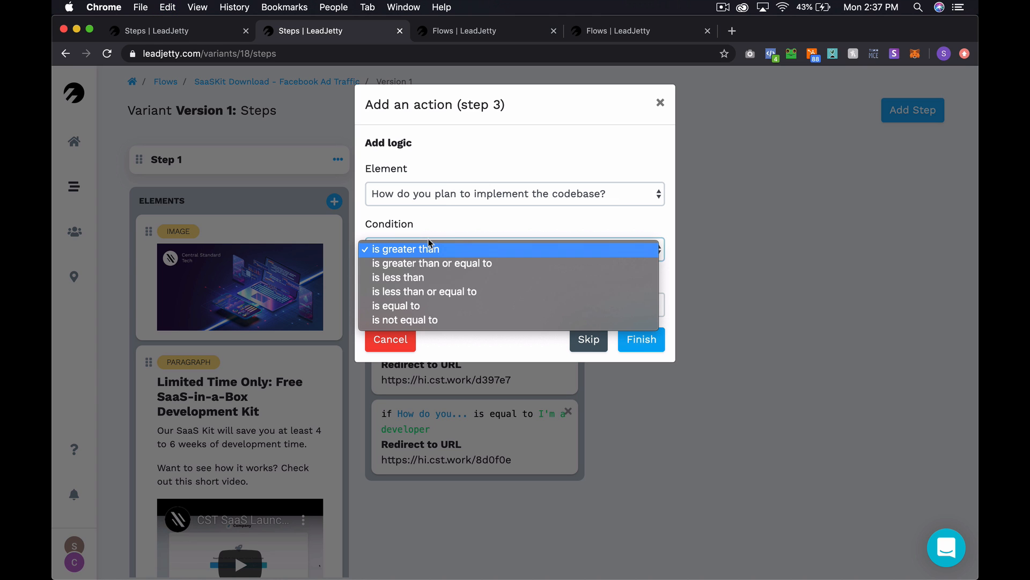
left_click(449, 304)
left_click(464, 301)
type("My team will ")
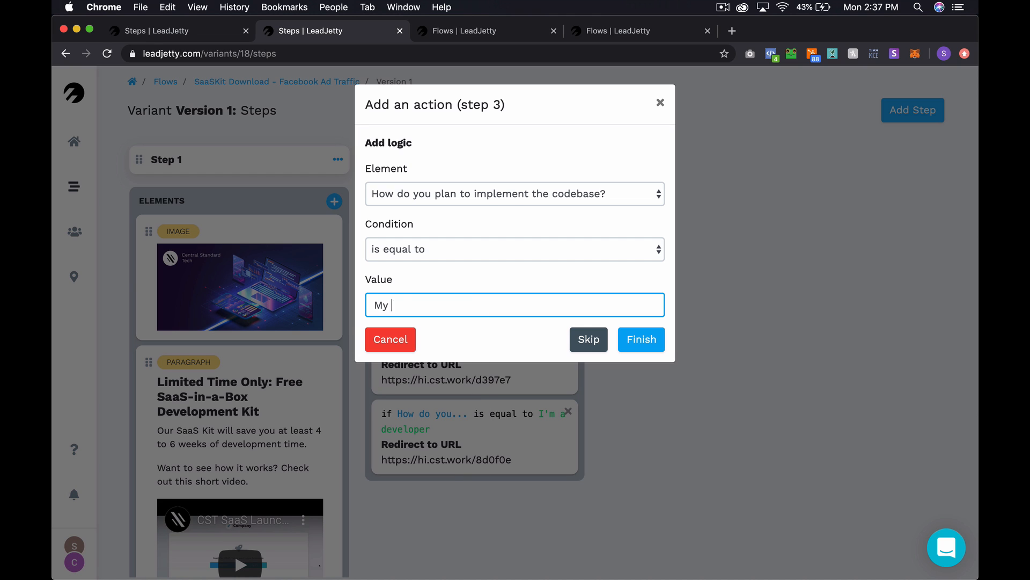
type("do it")
left_click(660, 347)
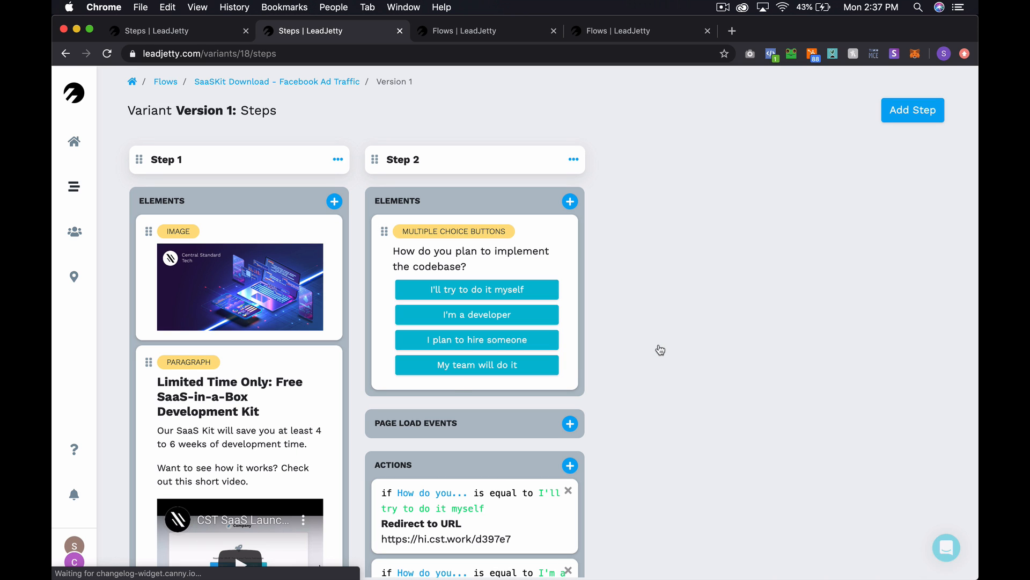
scroll(453, 382, "down", 5)
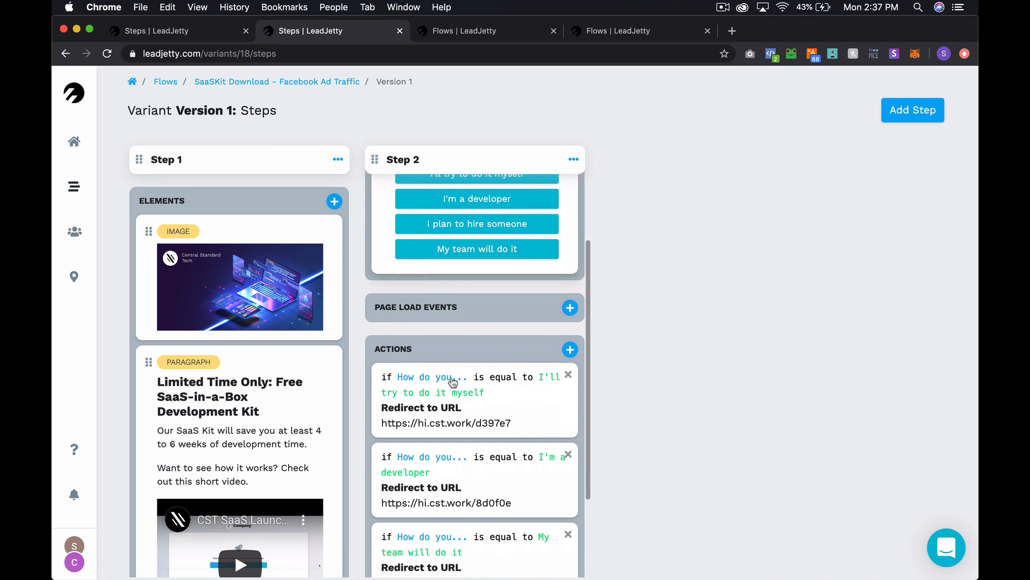
scroll(452, 382, "up", 5)
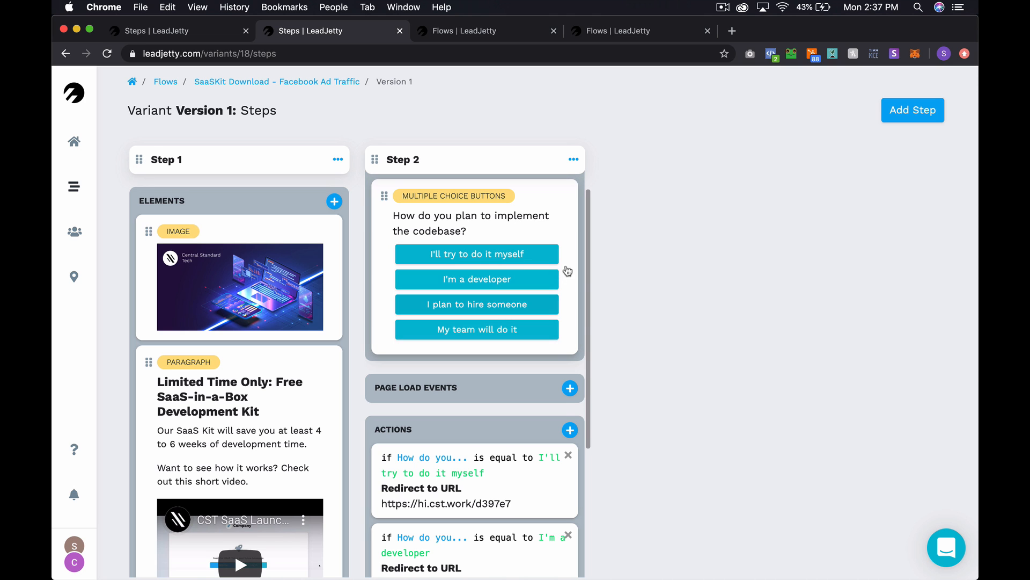
scroll(558, 404, "down", 3)
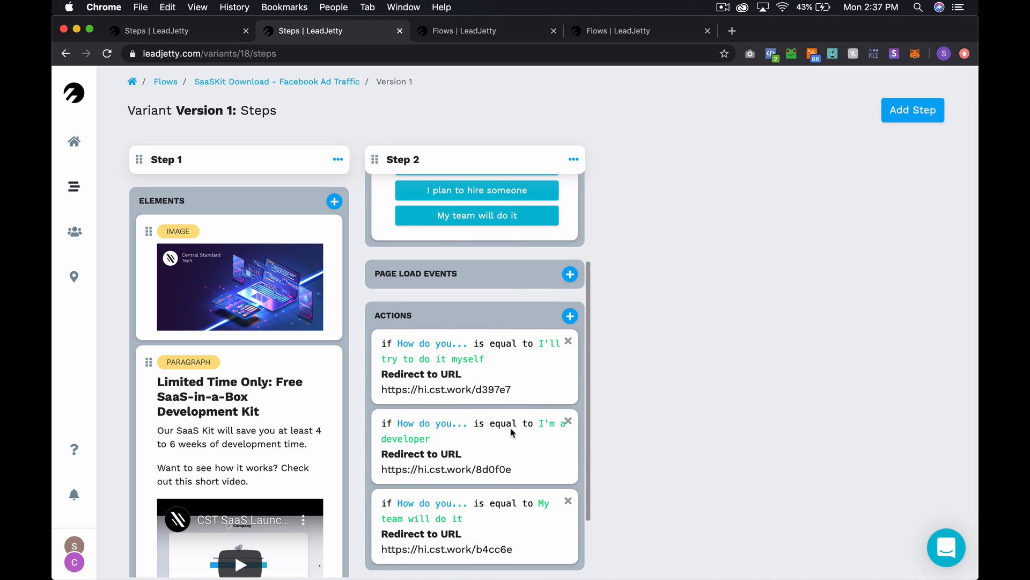
scroll(511, 432, "down", 2)
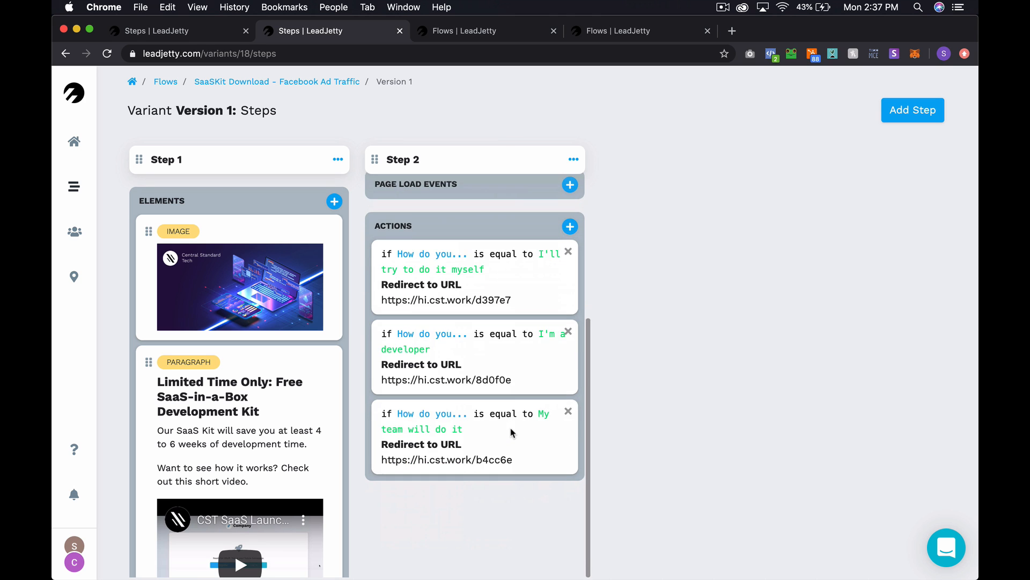
scroll(504, 429, "up", 6)
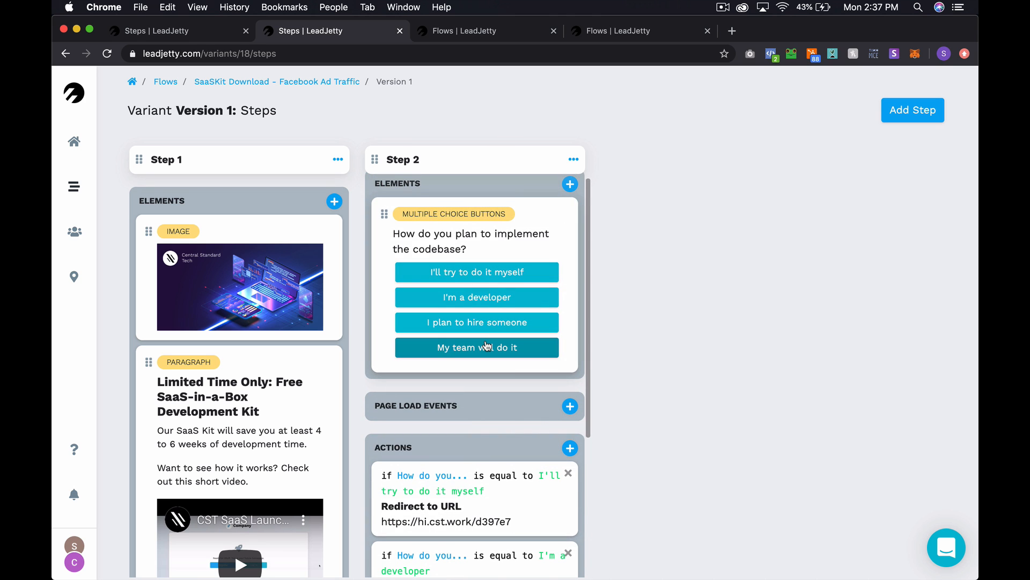
scroll(486, 345, "down", 5)
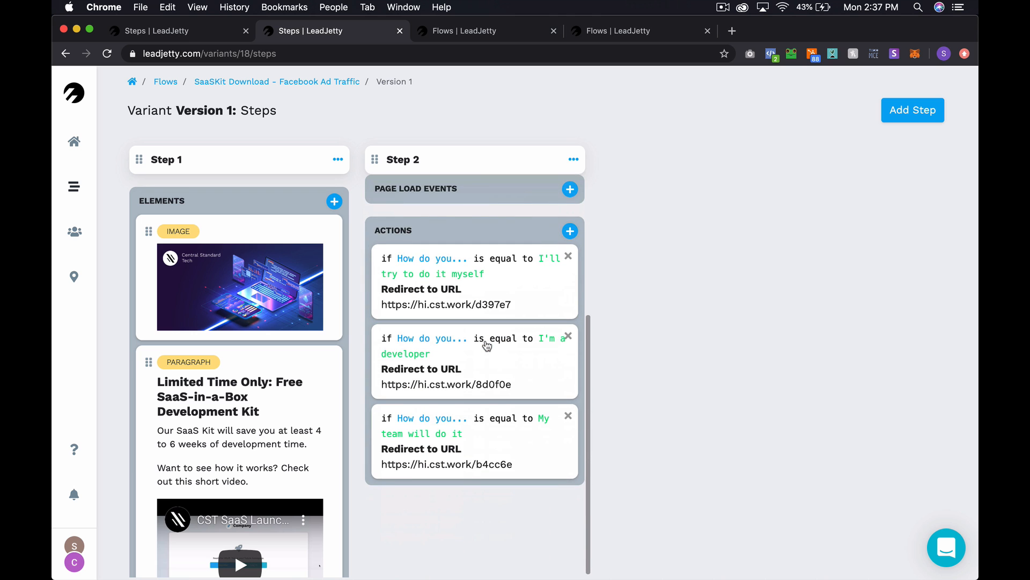
scroll(487, 345, "up", 5)
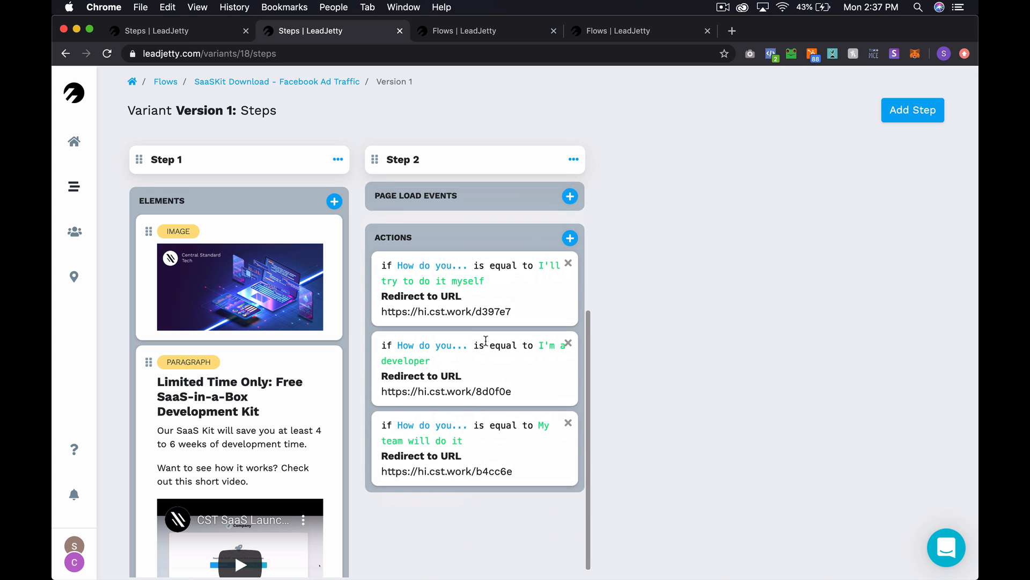
scroll(486, 341, "up", 2)
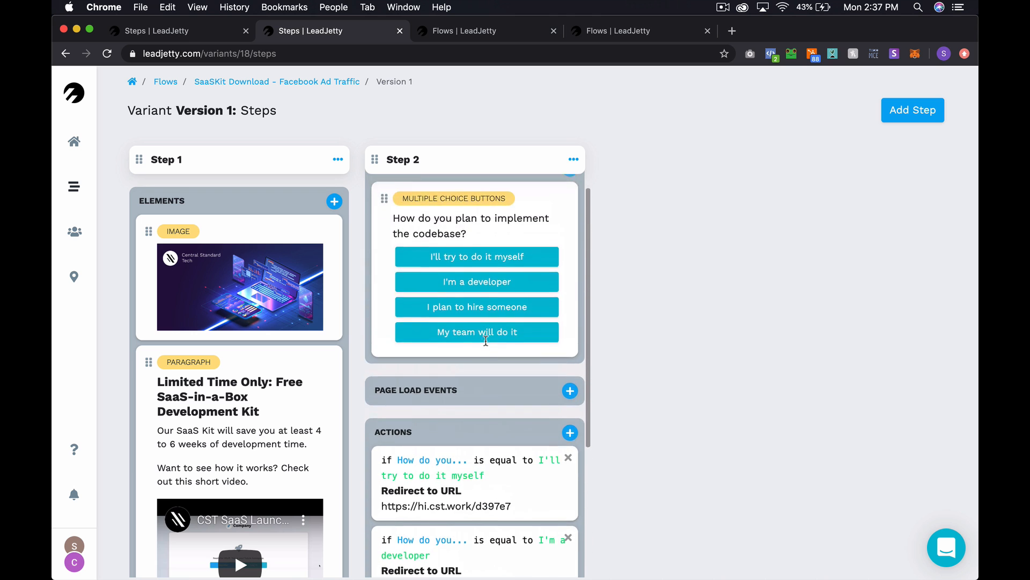
scroll(486, 341, "down", 3)
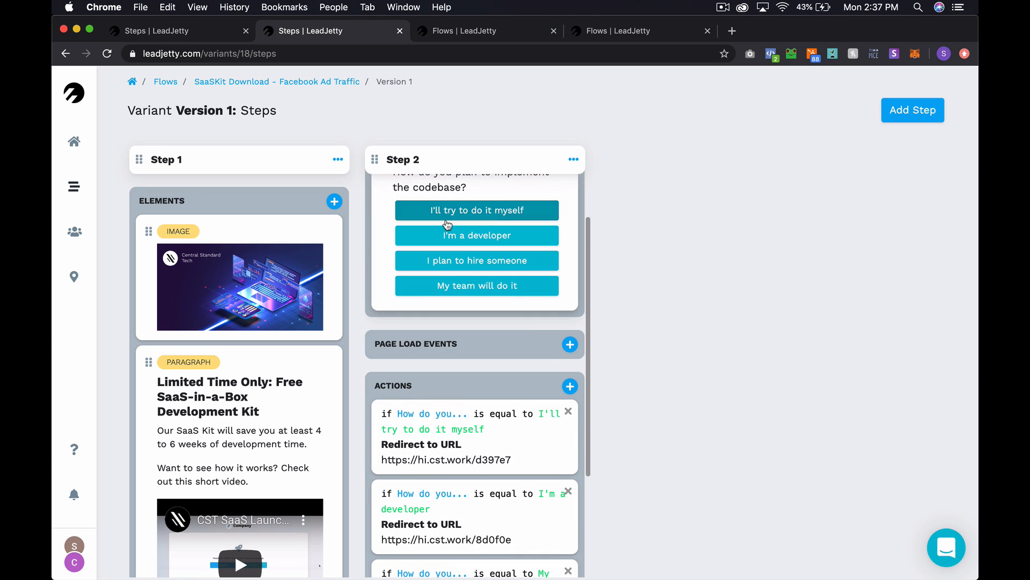
scroll(494, 443, "down", 2)
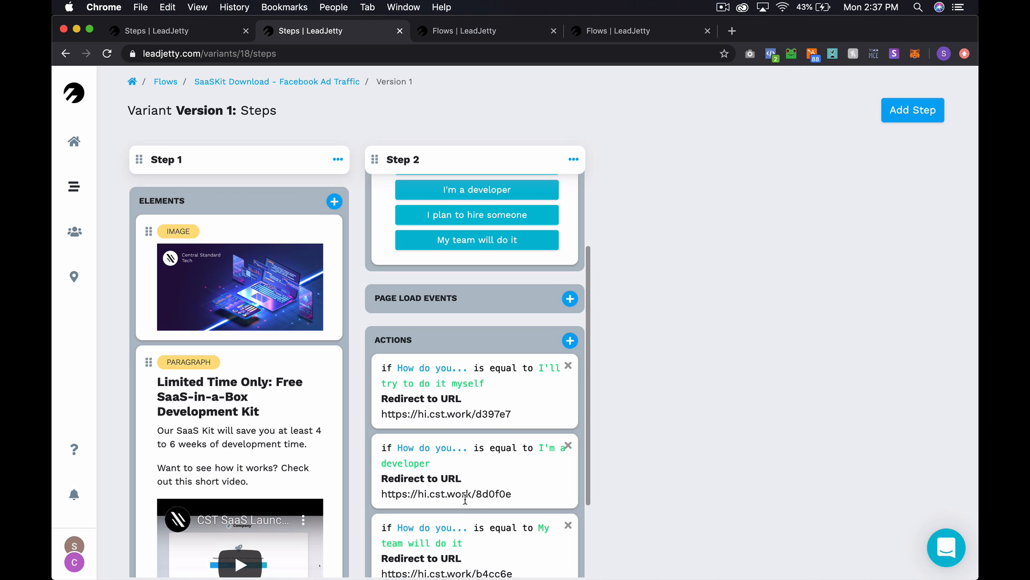
scroll(483, 512, "down", 2)
scroll(481, 515, "up", 3)
scroll(464, 483, "up", 1)
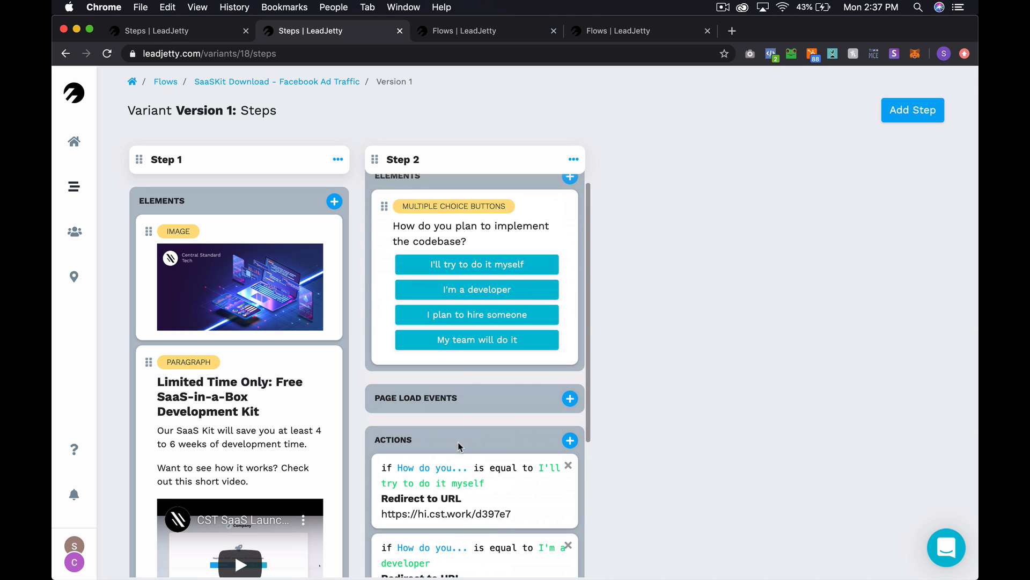
scroll(503, 319, "up", 1)
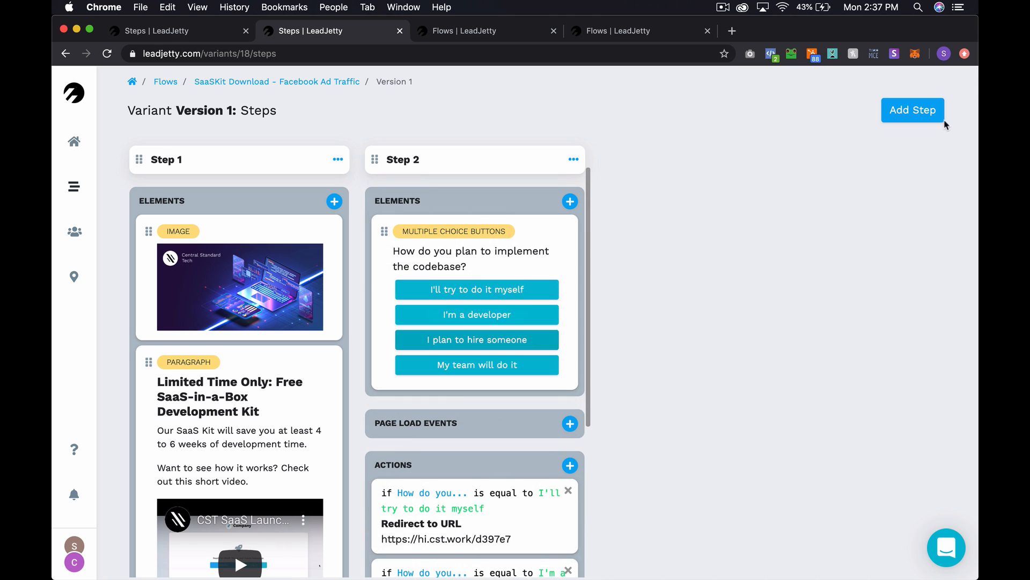
- Add a Step 3 to the flow containing a Phone number element
left_click(924, 111)
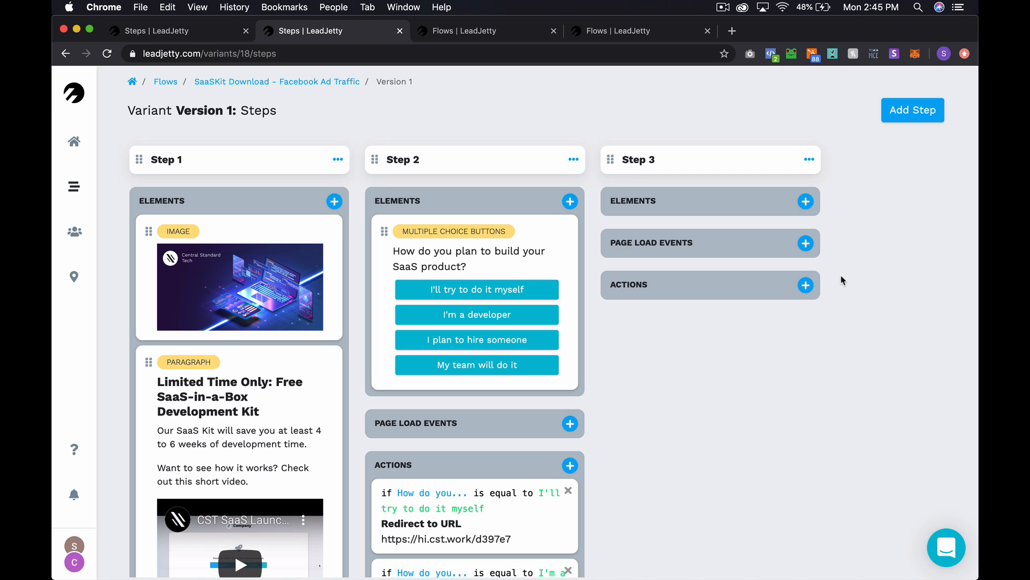
left_click(806, 203)
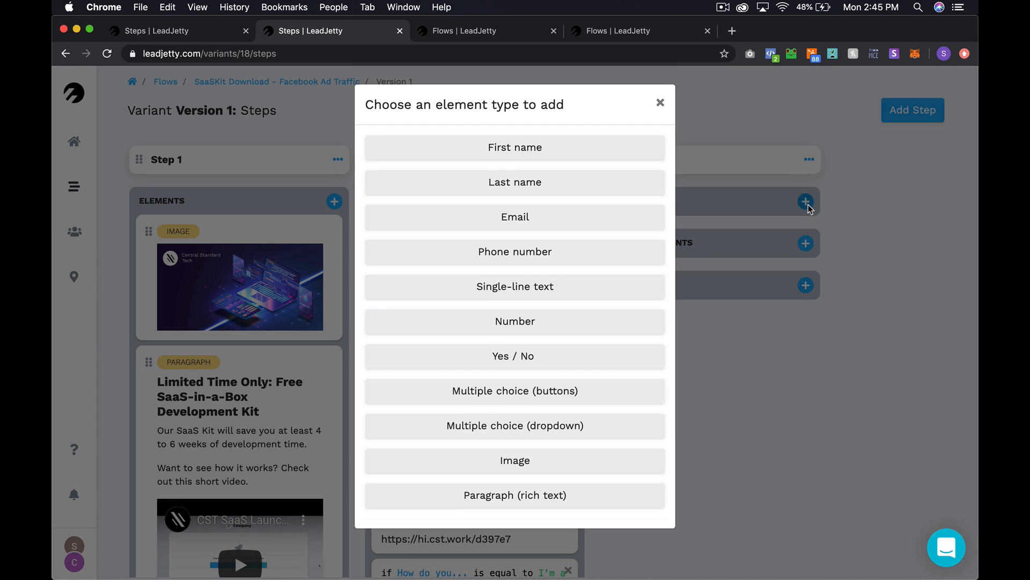
left_click(561, 254)
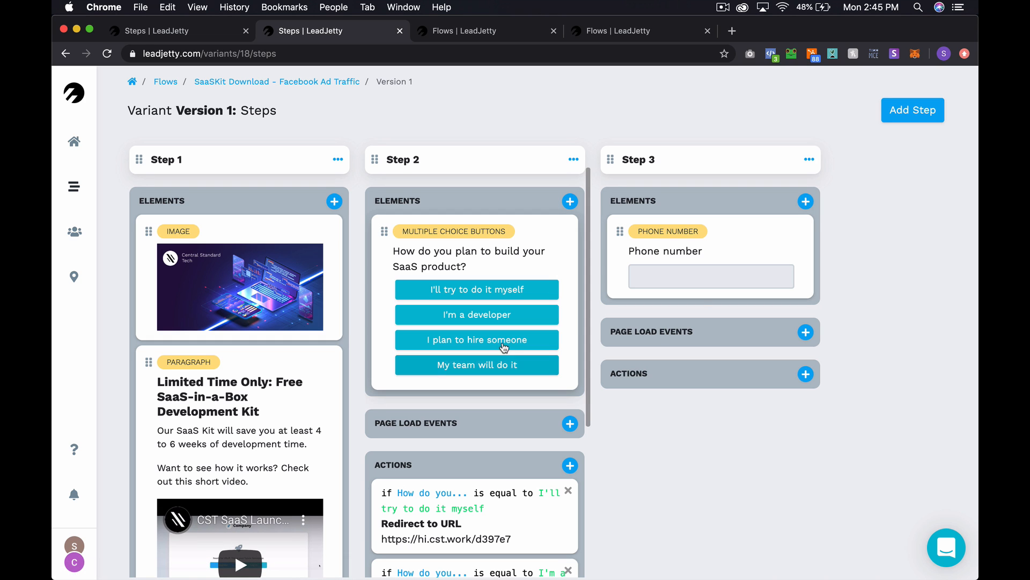
- Change the phone field's question to 'We'd love to talk about how we can help you'
left_click(684, 259)
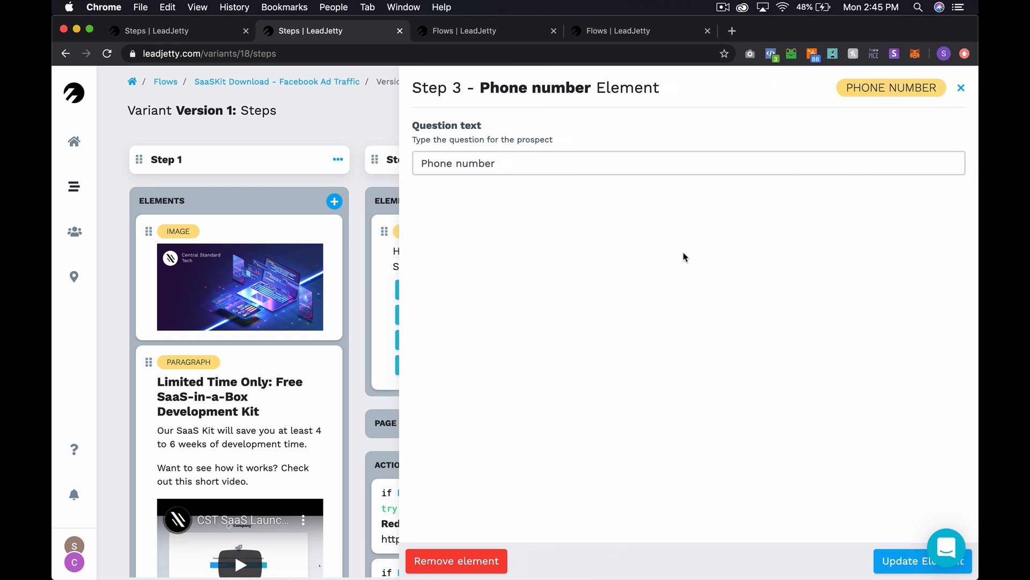
triple_click(489, 163)
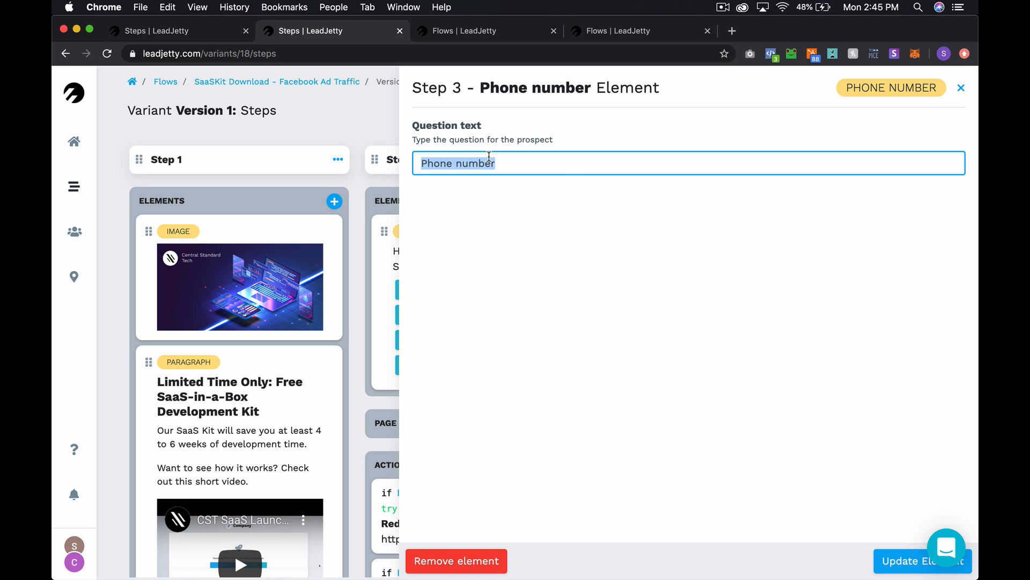
type("We'd lov")
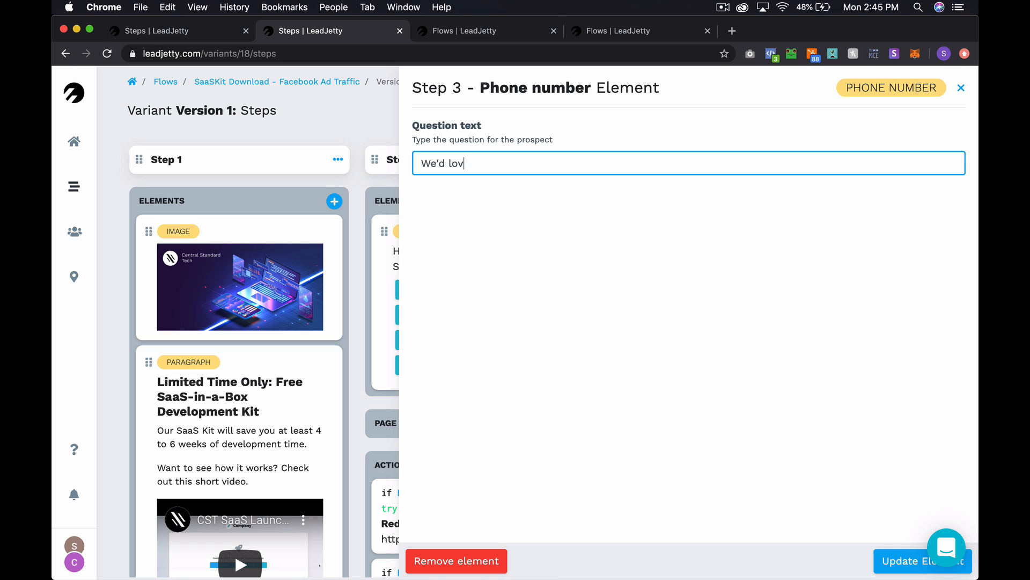
type("e to talk about how we")
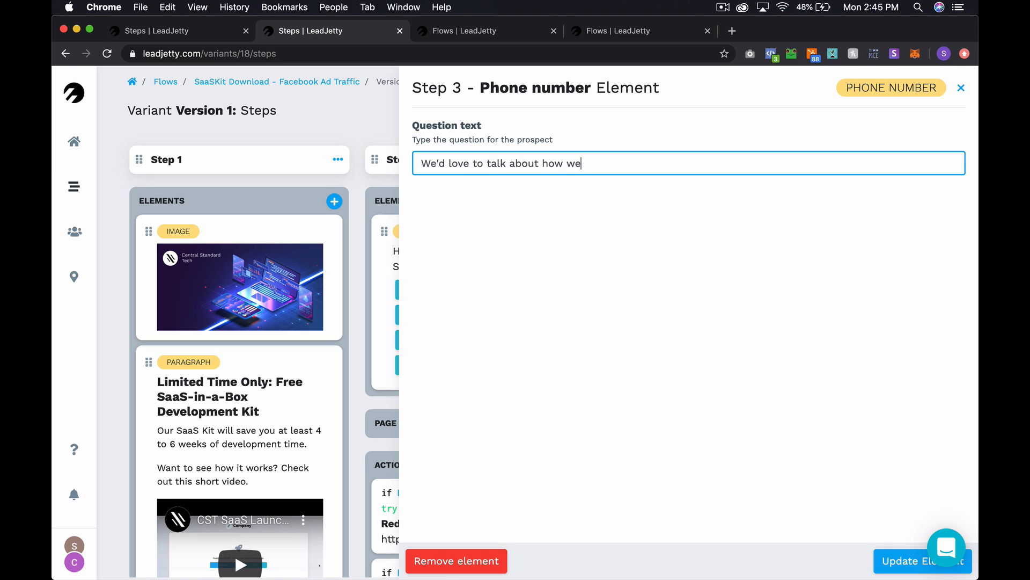
type(" can help you. Enter your nu")
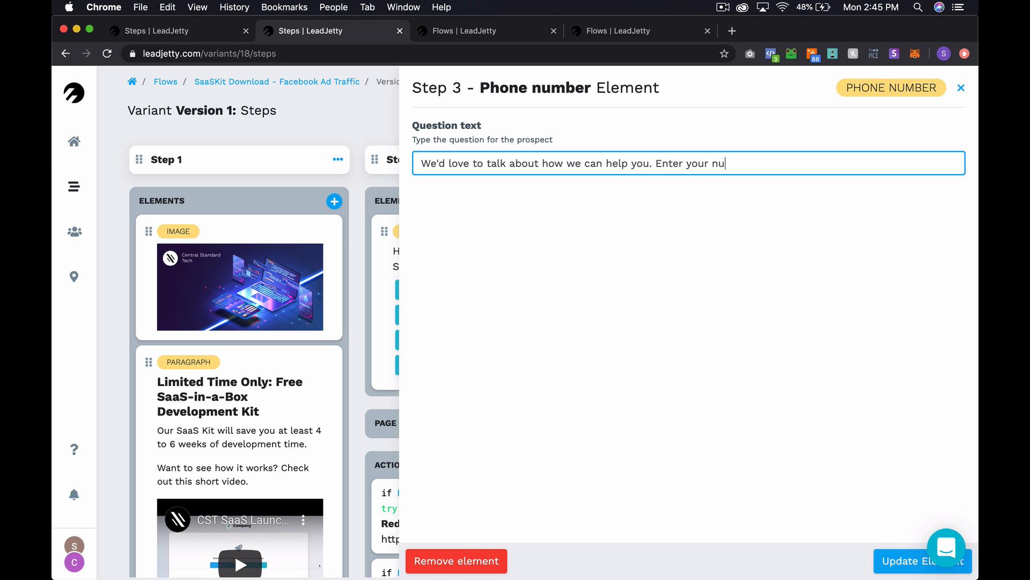
type("mber below and we'll give you a call.")
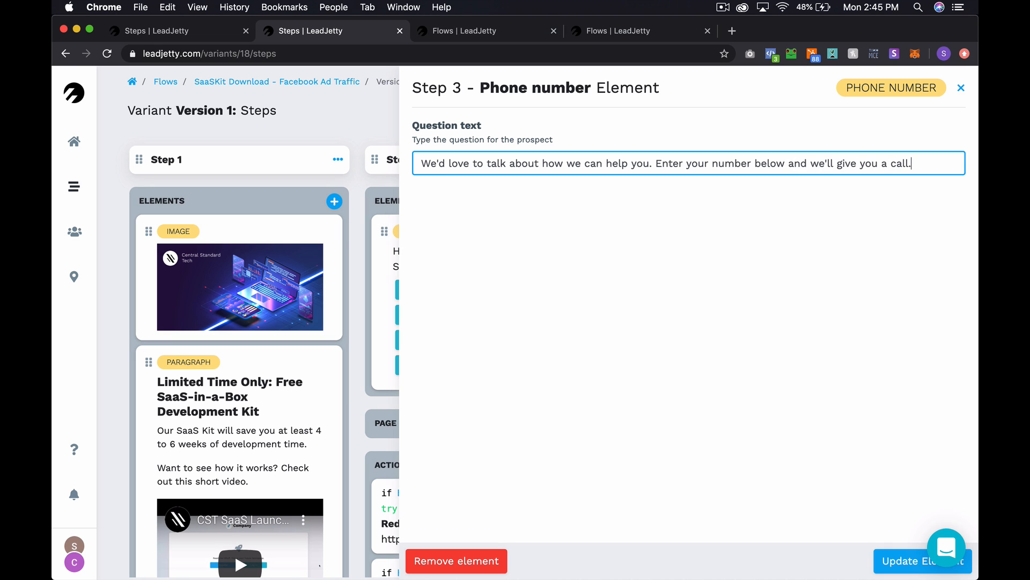
left_click(897, 560)
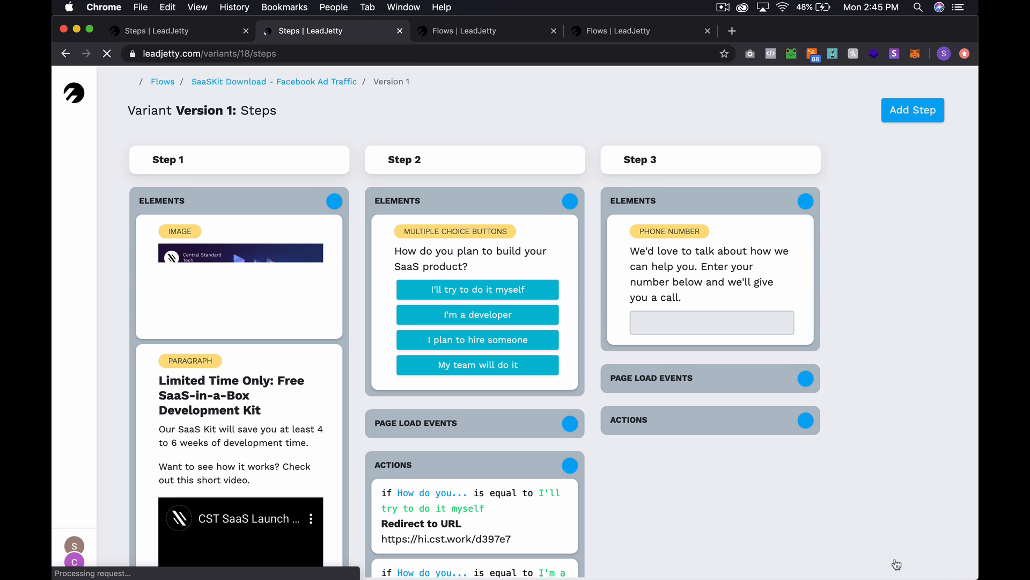
- Restore the phone field's question text to 'Phone number'
left_click(702, 274)
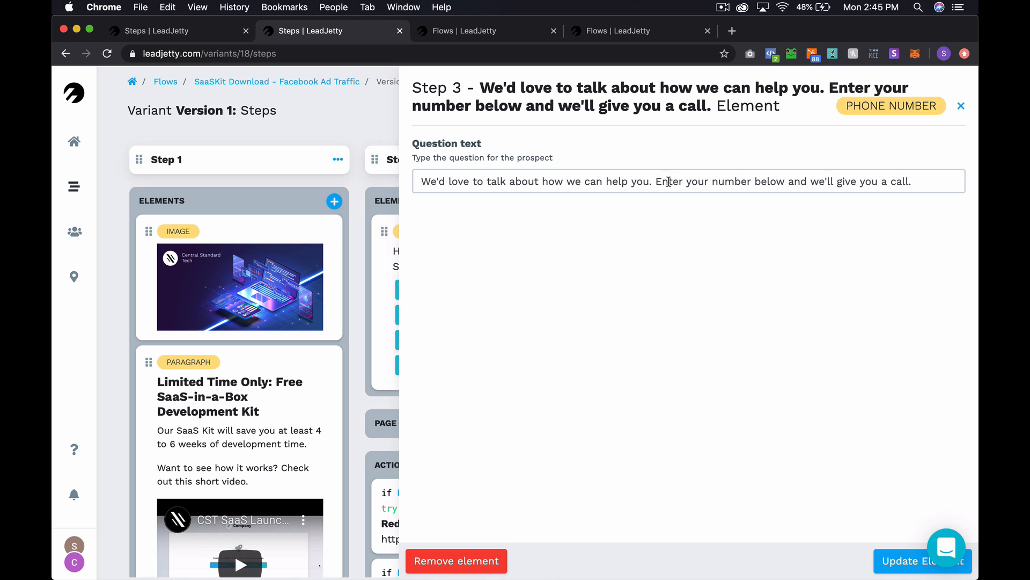
triple_click(669, 182)
key("ctrl+c")
key("BackSpace")
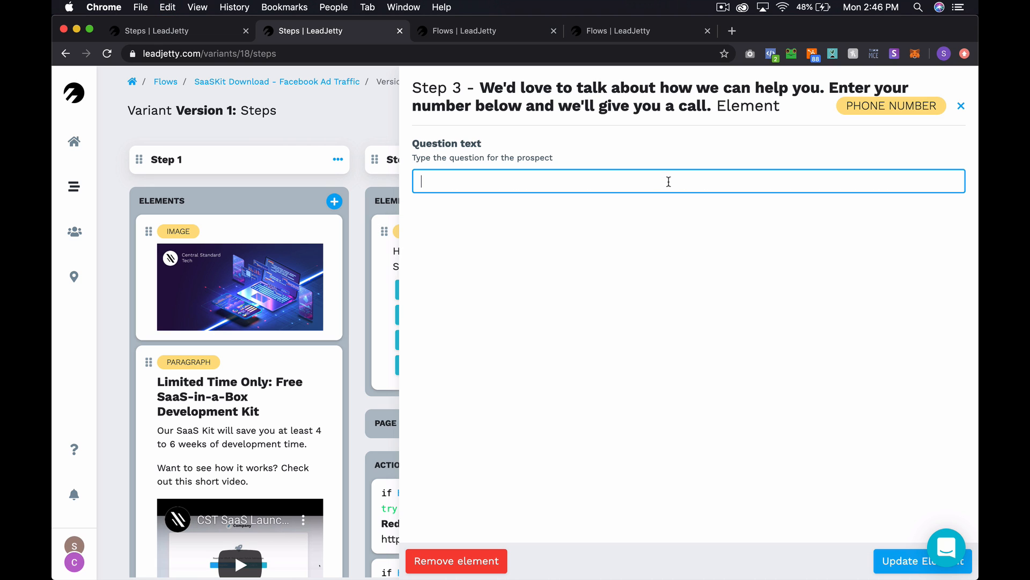
type("Phone number")
left_click(882, 561)
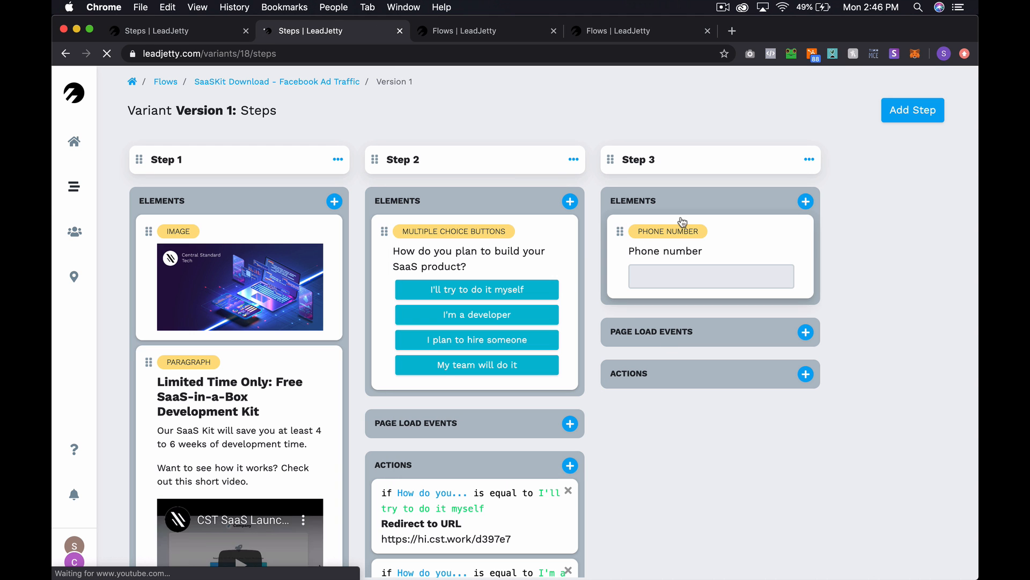
- Add a rich-text paragraph to Step 3 and move it above the Phone number field
left_click(805, 201)
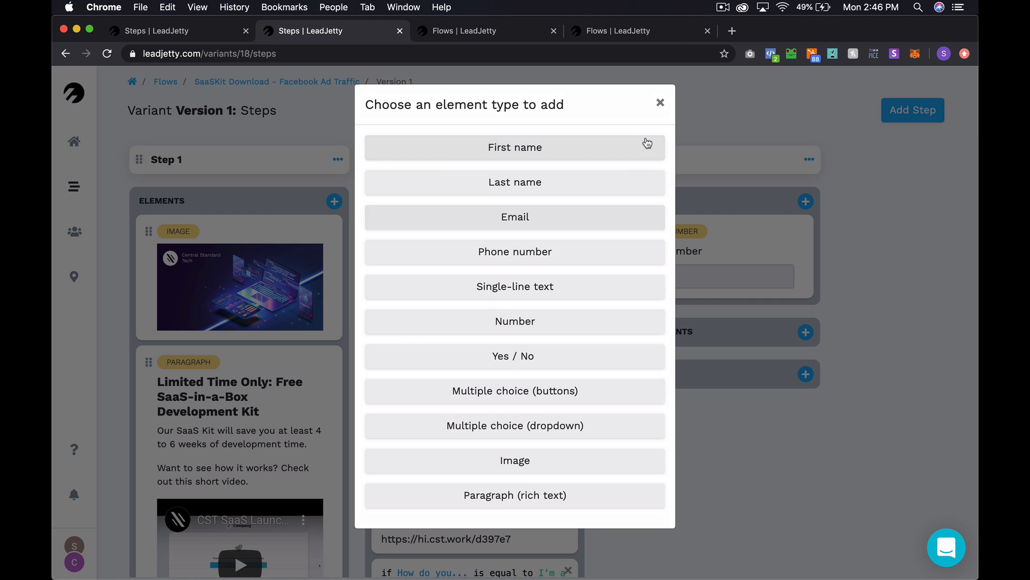
left_click(510, 499)
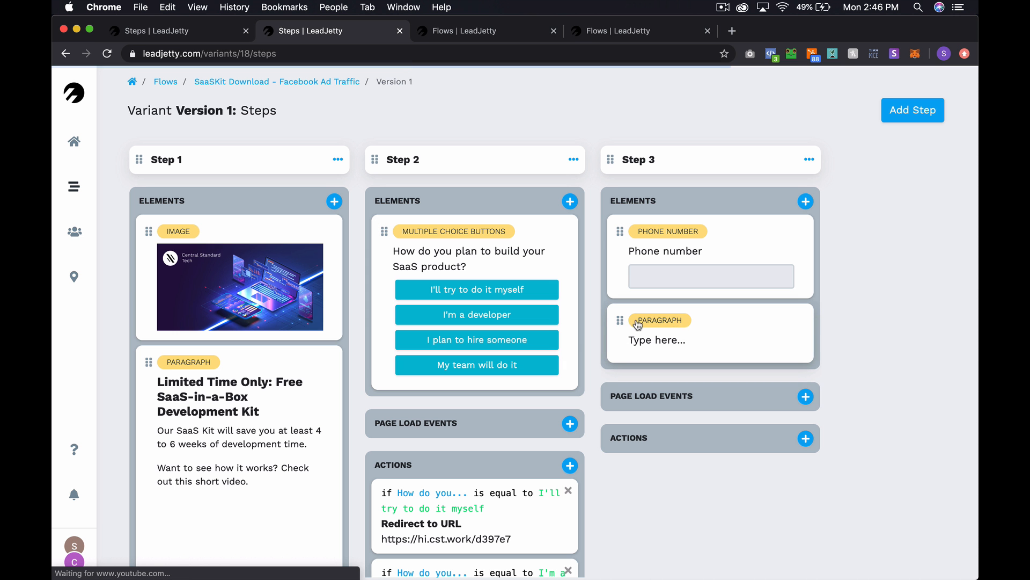
left_click_drag(617, 324, 618, 254)
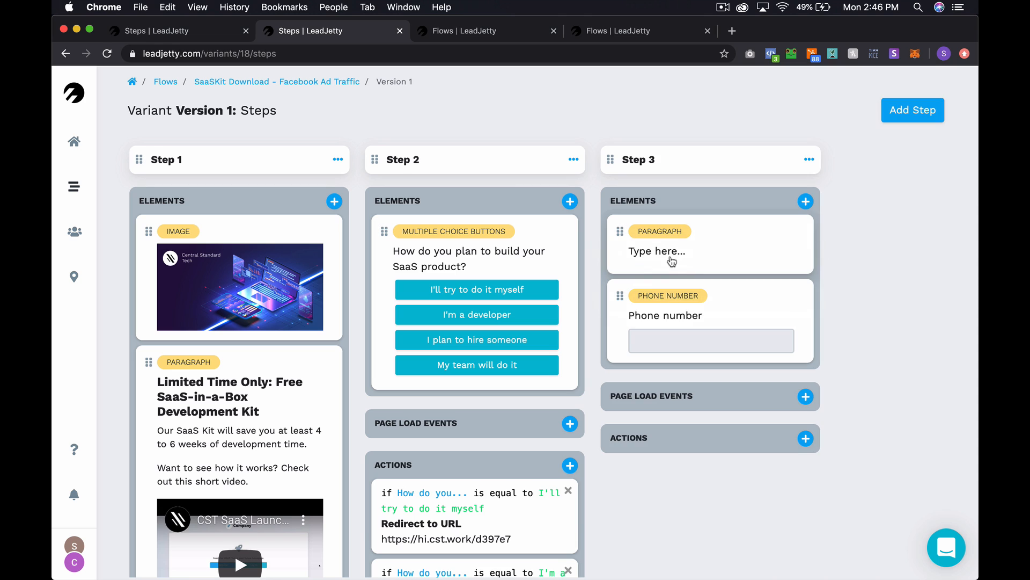
left_click(672, 262)
- Fill the paragraph with a 'Want to chat?' line above the pasted call-back sentence
key("ctrl+a")
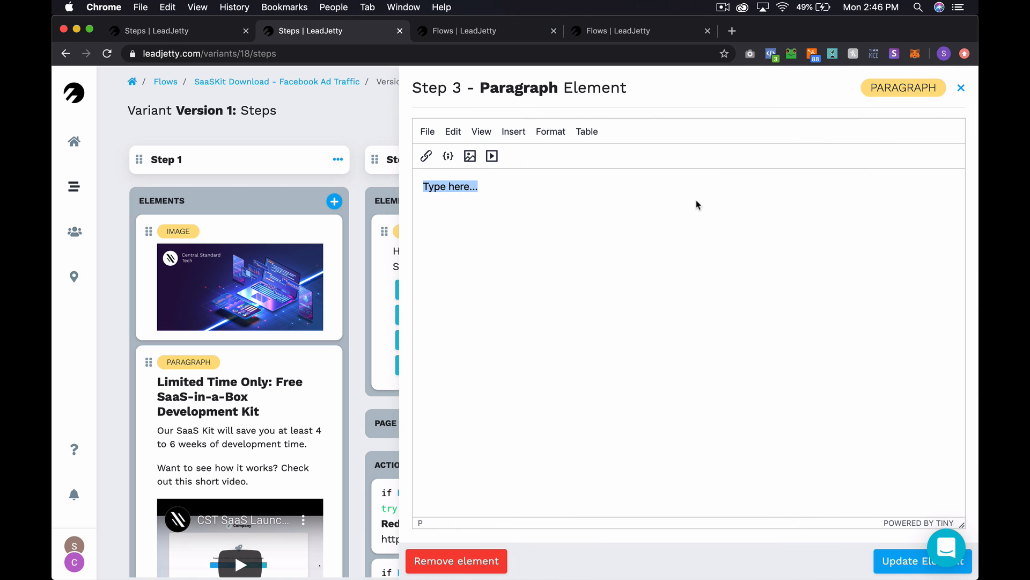
key("ctrl+v")
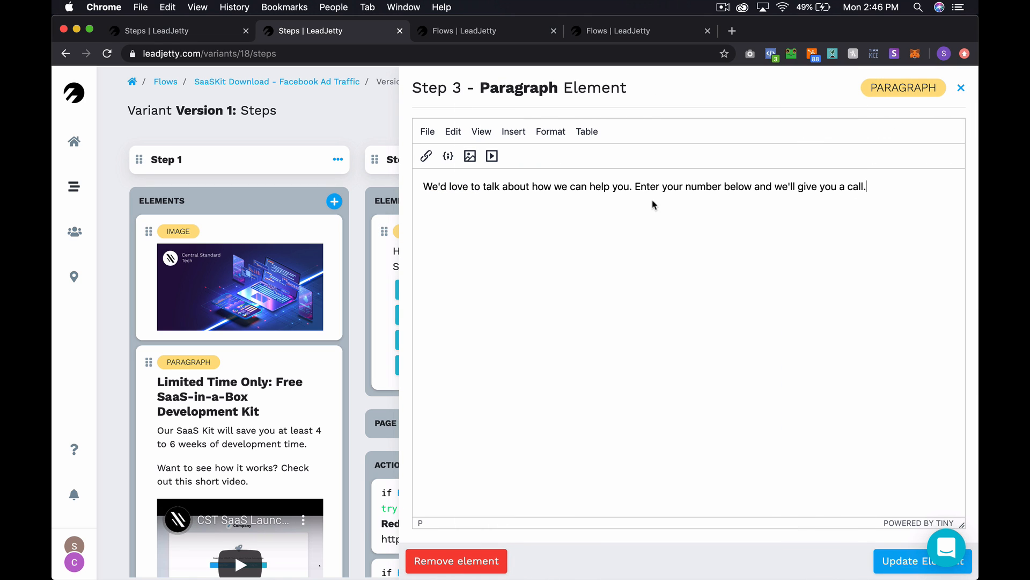
left_click(424, 185)
key("Return")
type("Want to c")
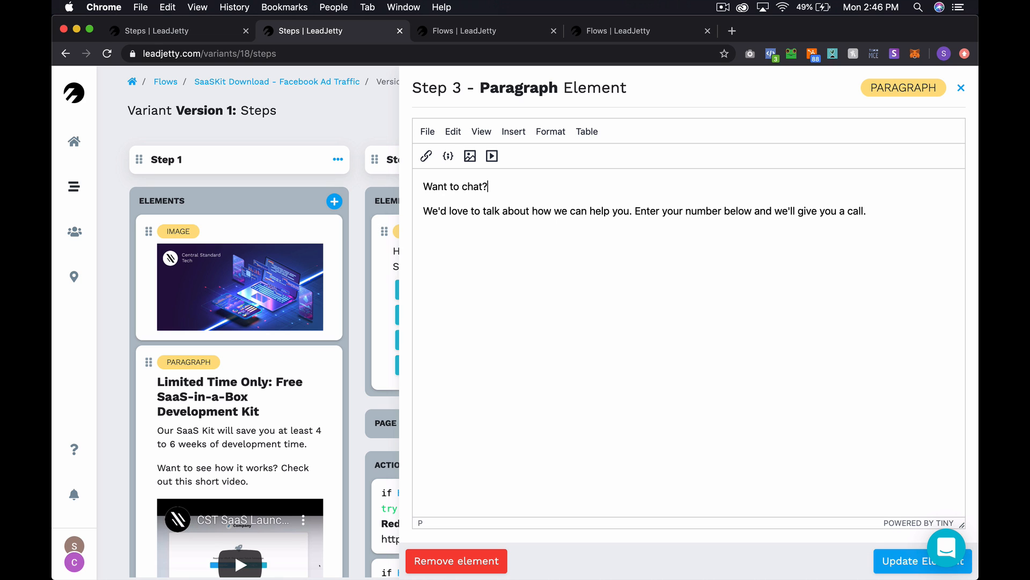
type("hat?")
key("shift+Home")
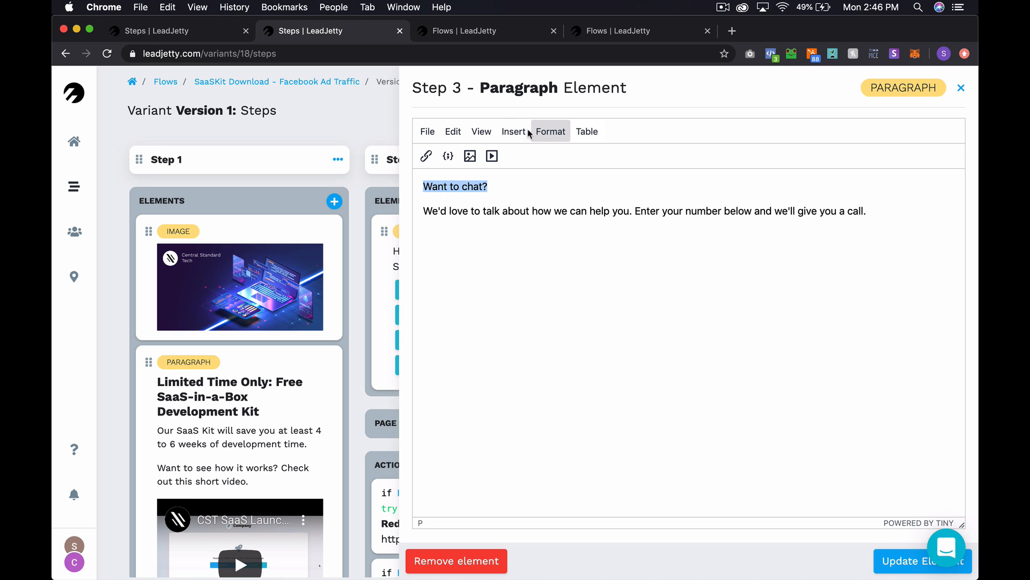
left_click(548, 130)
left_click(582, 237)
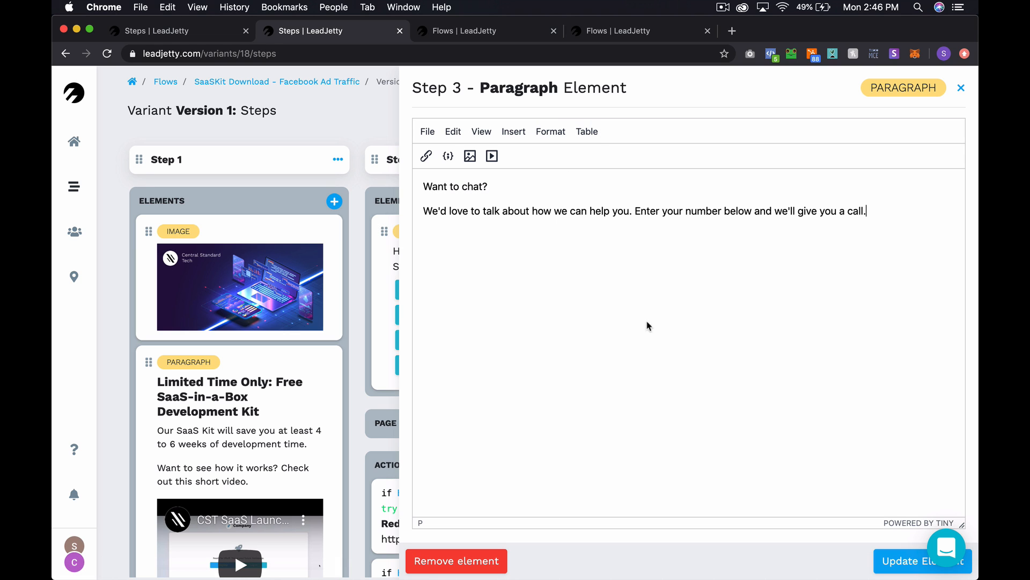
left_click(902, 553)
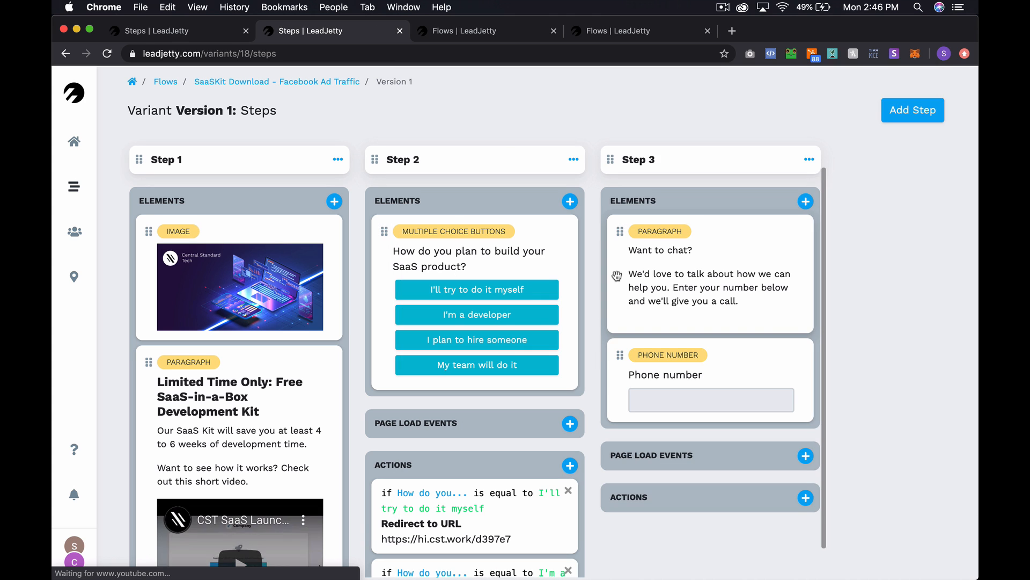
- Format the 'Want to chat?' line as a bold Heading 4
left_click(618, 276)
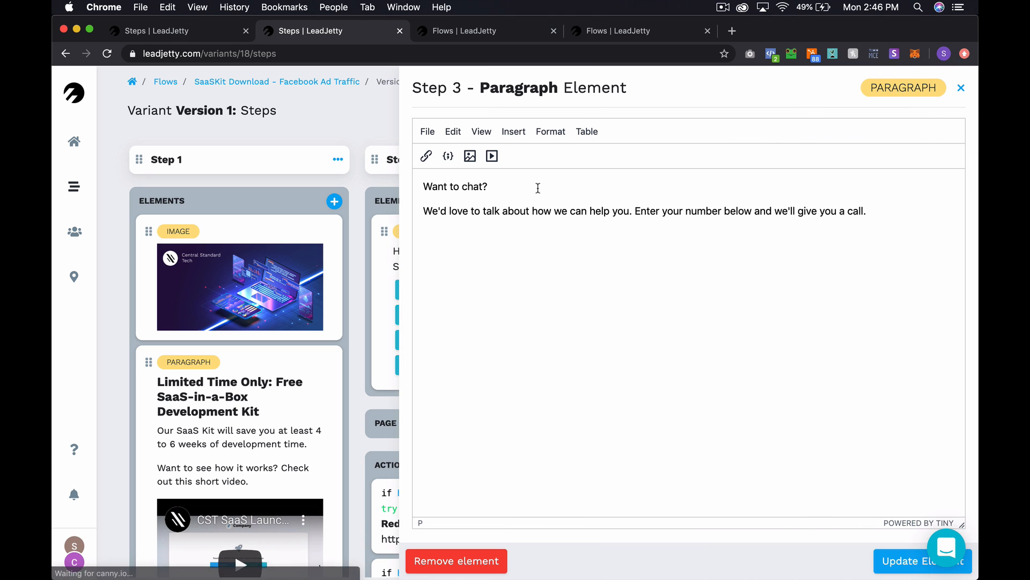
triple_click(538, 187)
left_click(553, 133)
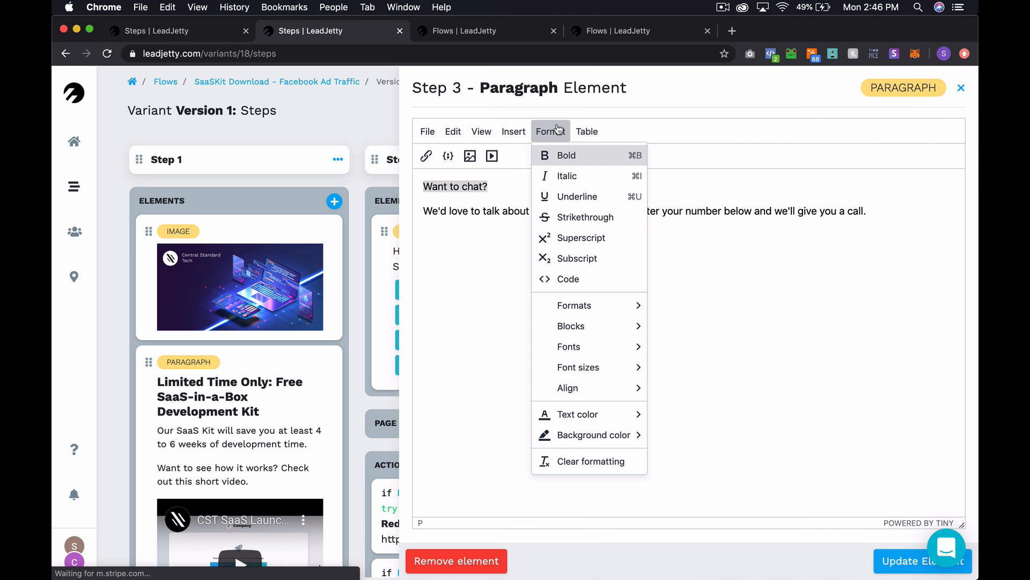
mouse_move(590, 313)
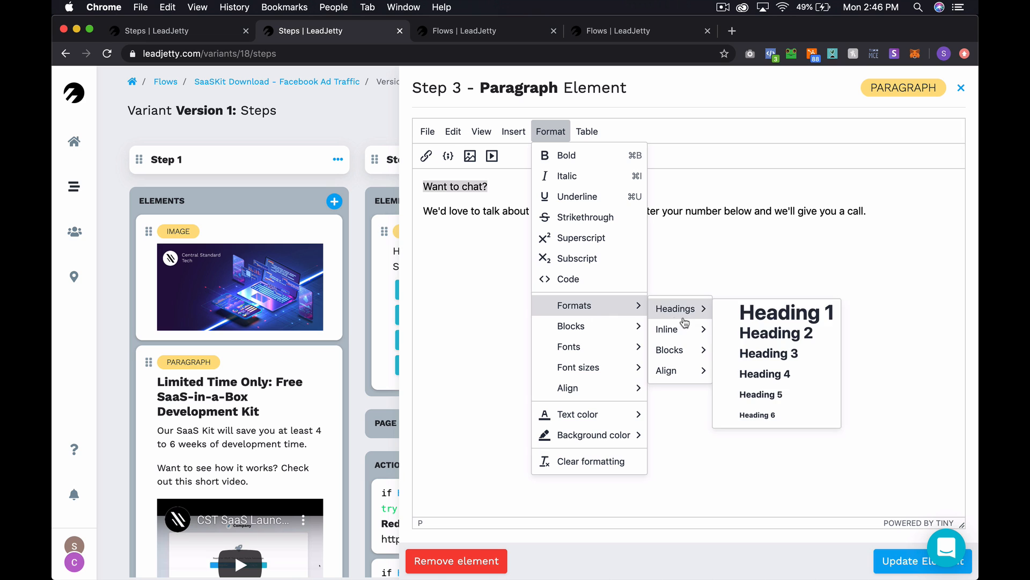
mouse_move(671, 329)
mouse_move(702, 312)
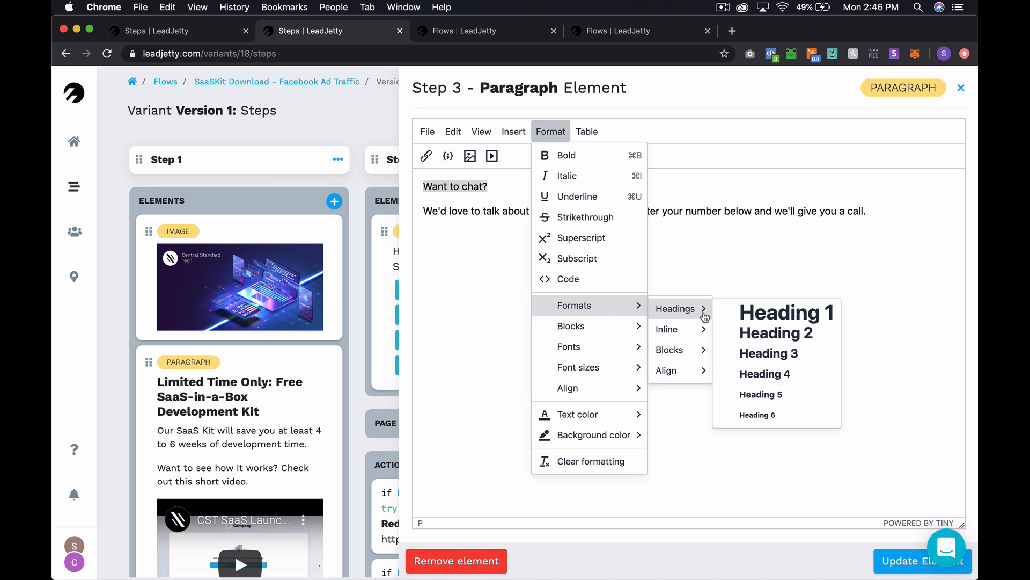
left_click(783, 371)
left_click(551, 131)
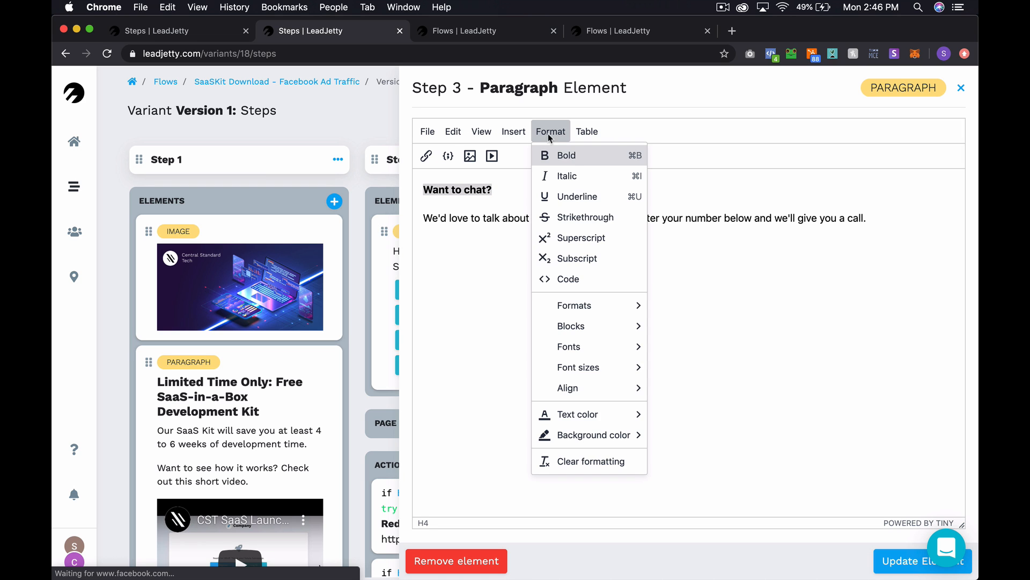
left_click(571, 160)
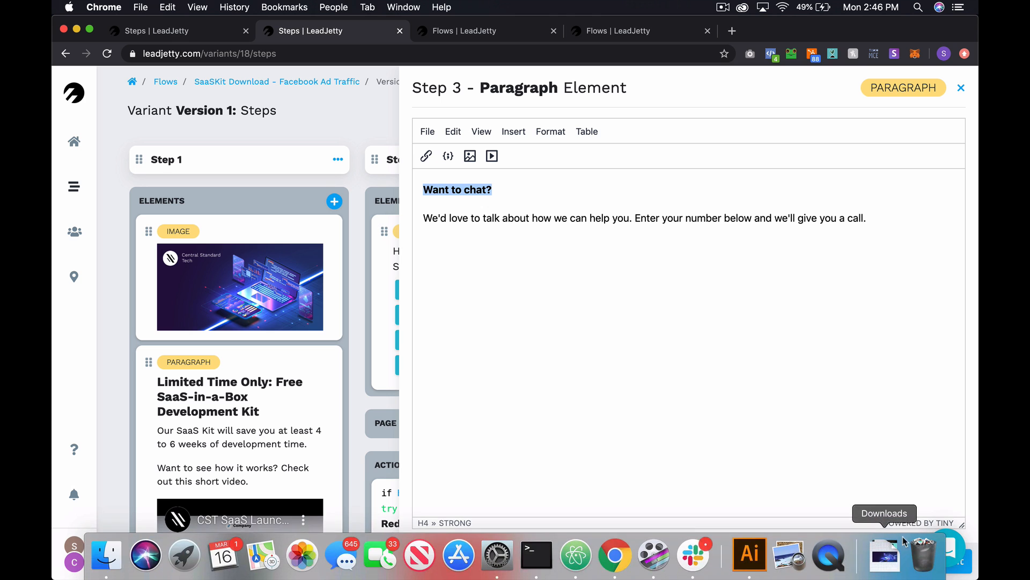
left_click(907, 562)
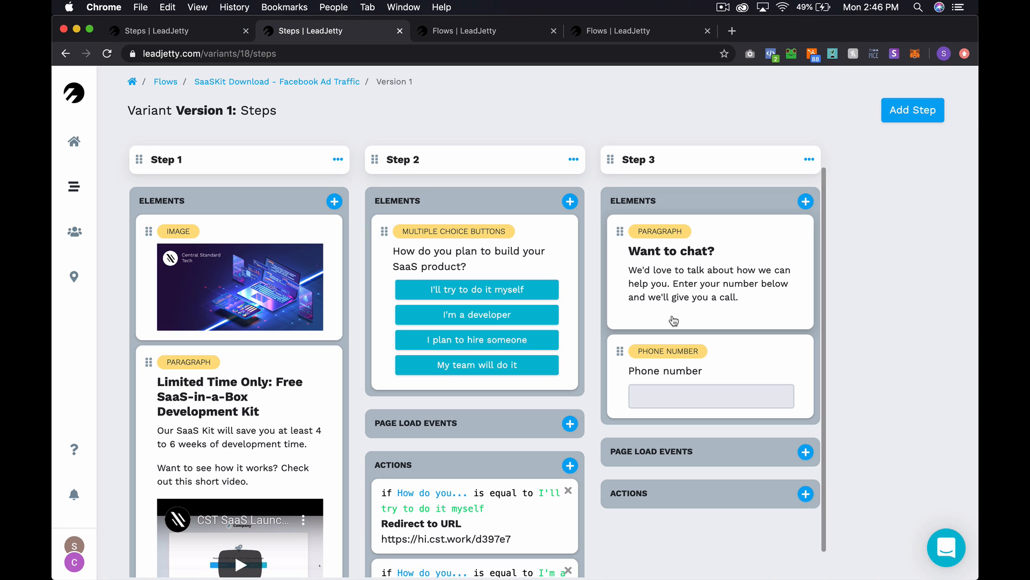
- Add a Step 4 to the flow with a rich-text paragraph element
left_click(901, 109)
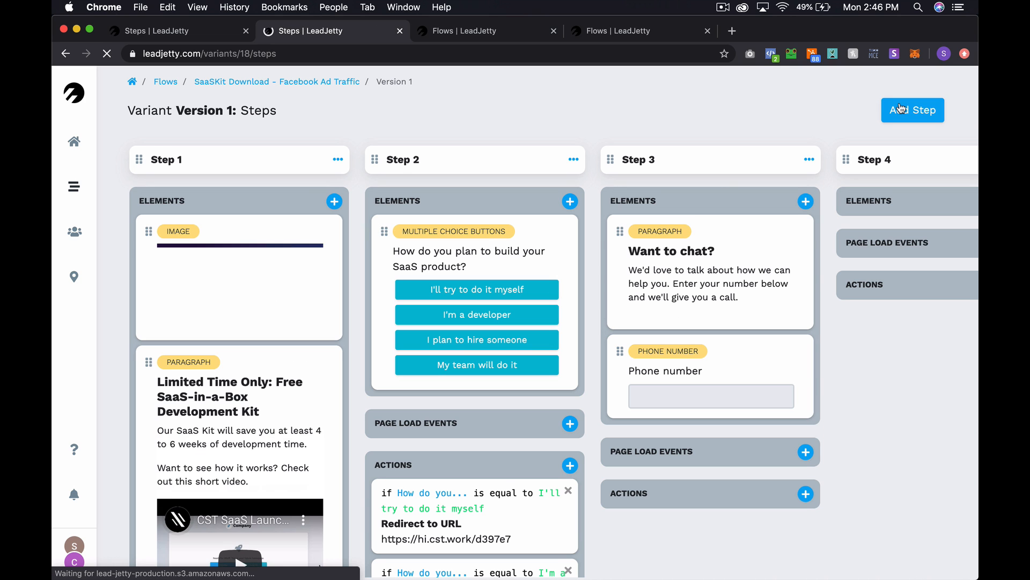
scroll(694, 311, "right", 3)
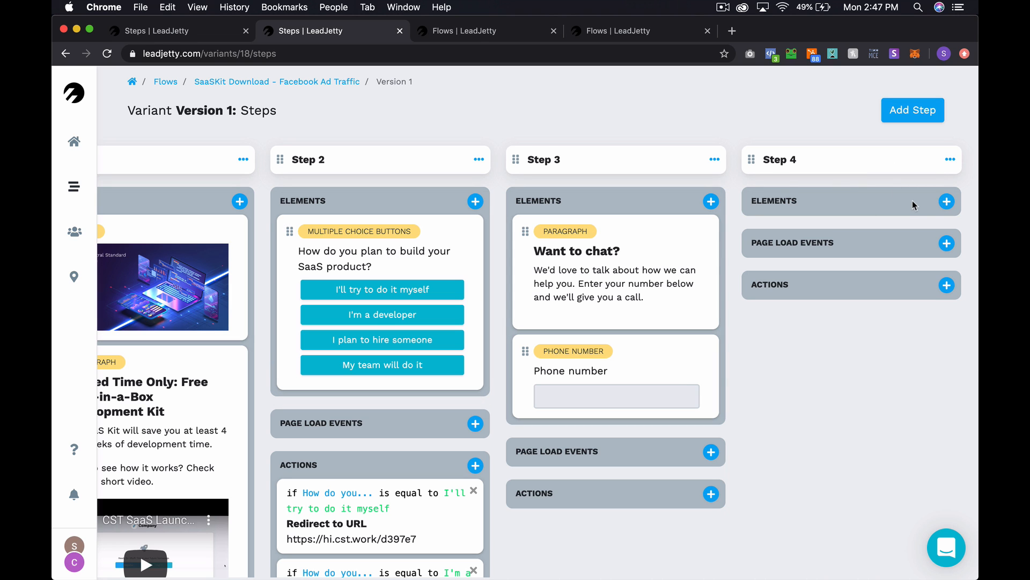
left_click(947, 202)
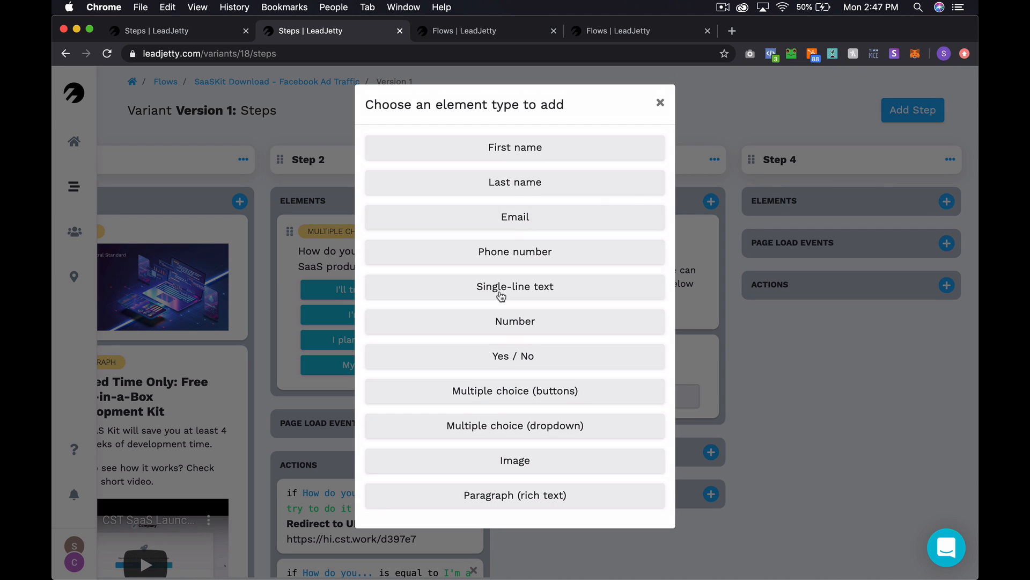
left_click(501, 495)
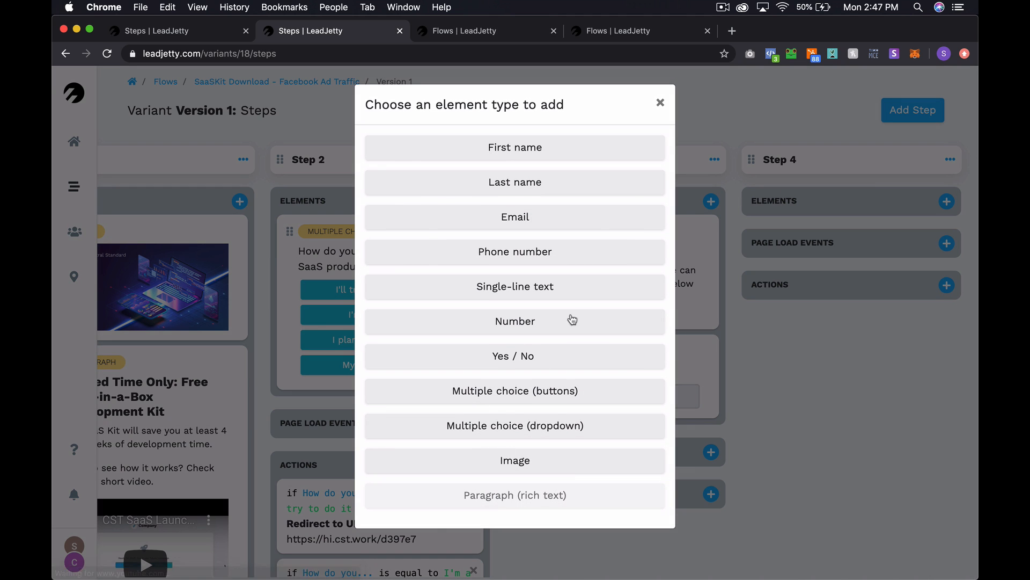
scroll(851, 321, "right", 2)
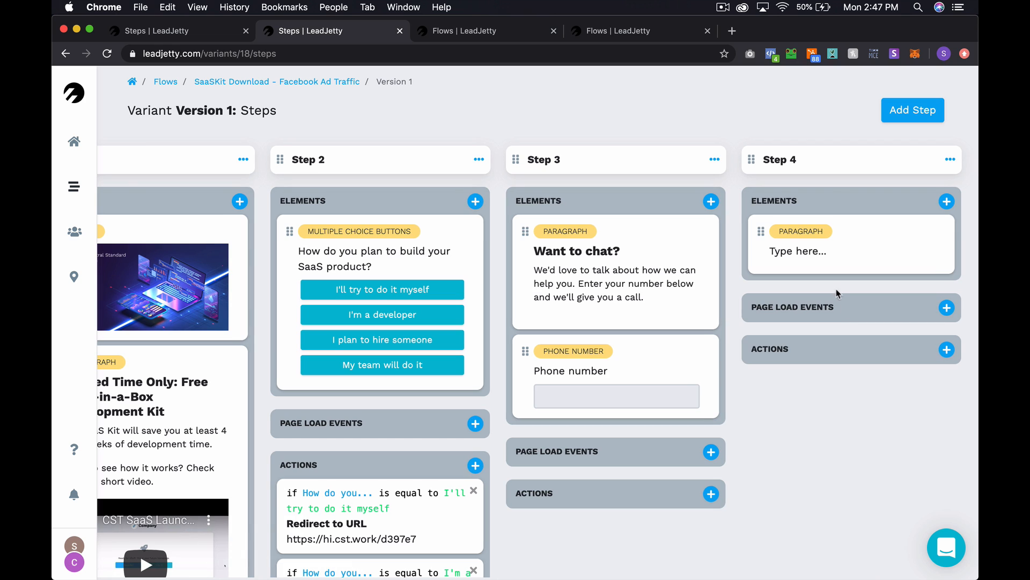
- Replace the paragraph placeholder with a bold 'Thank you!' line
left_click(830, 246)
key("super+a")
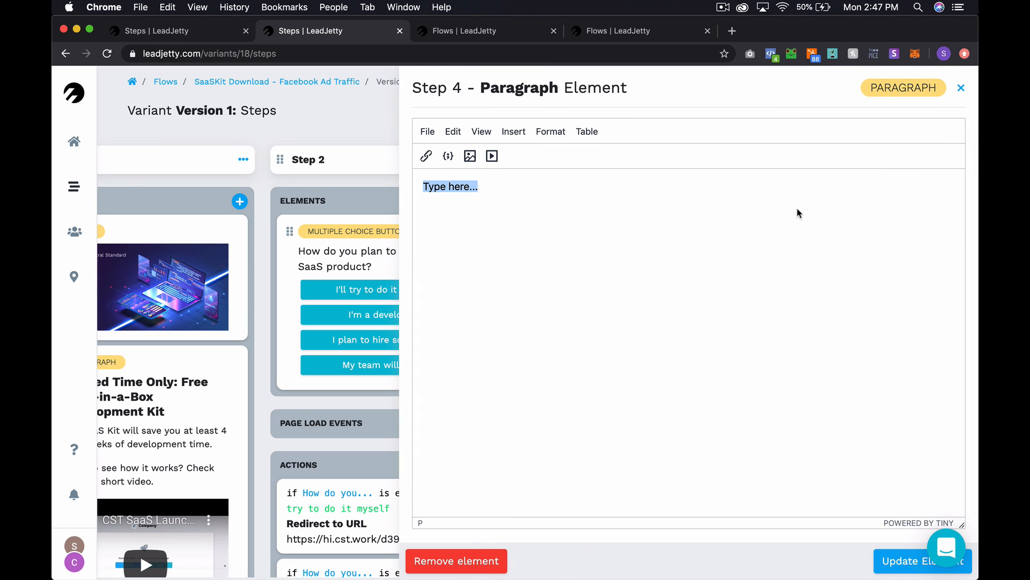
type("Thank you!")
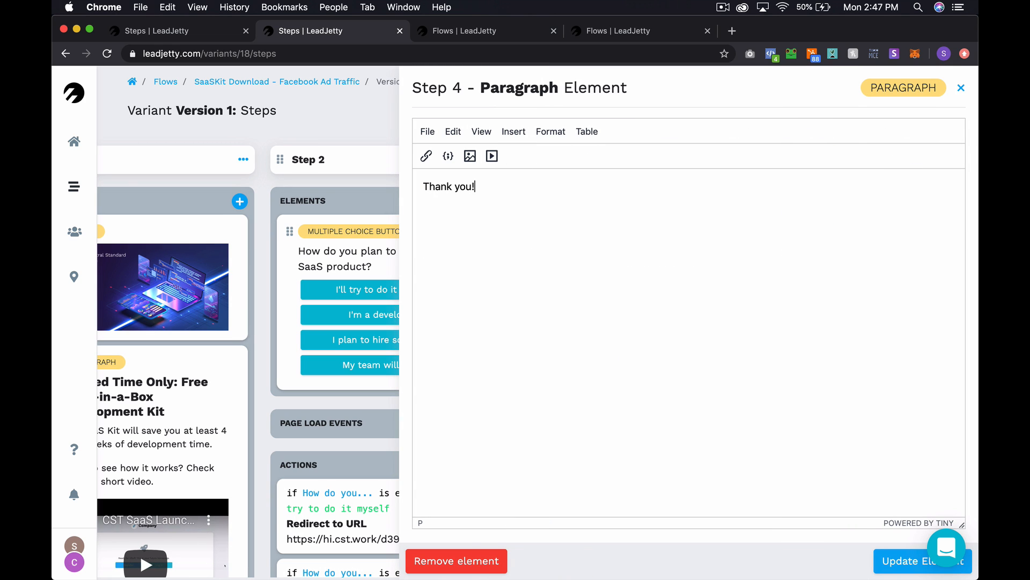
key("super+a")
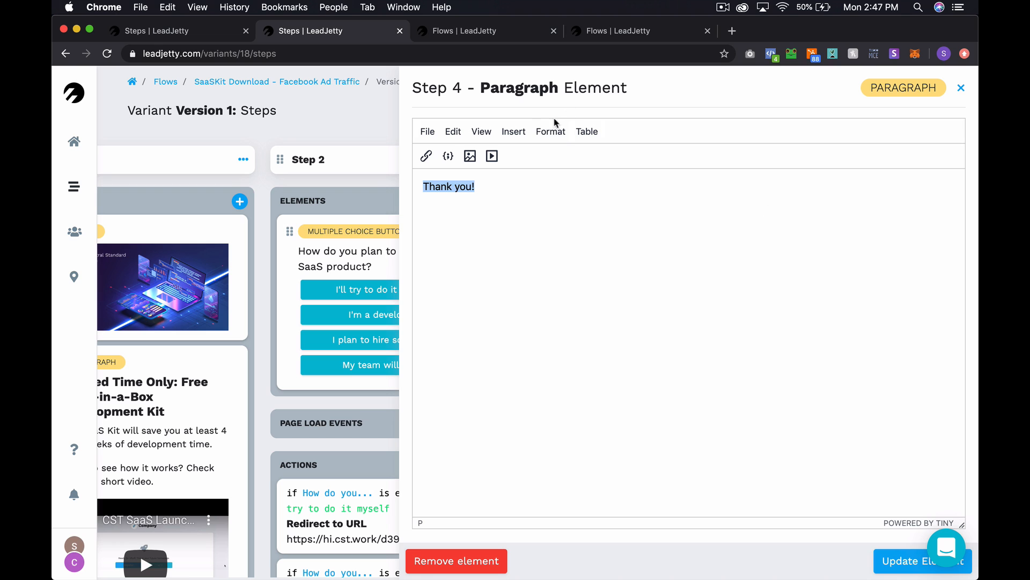
key("super+b")
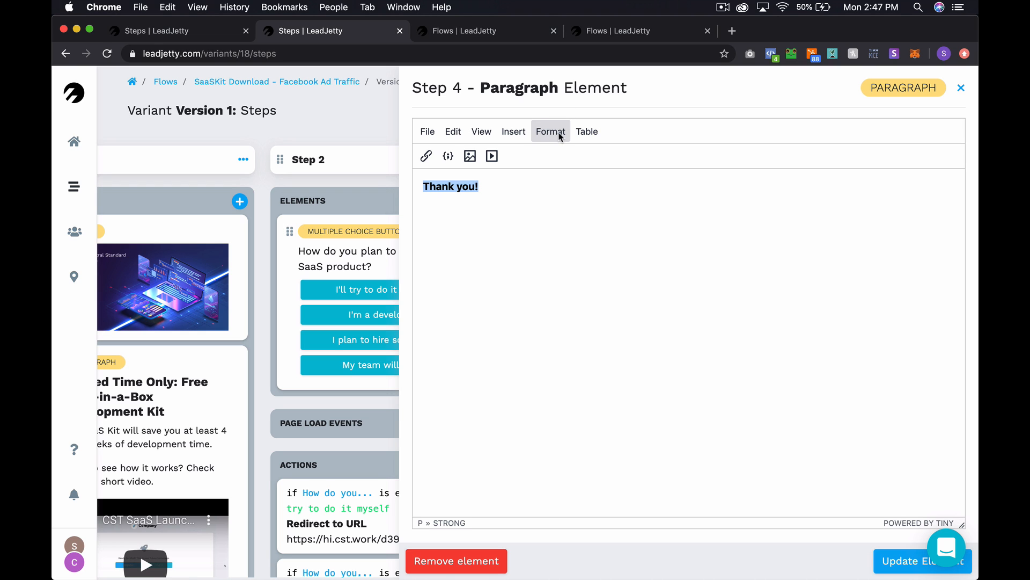
left_click(559, 135)
left_click(519, 288)
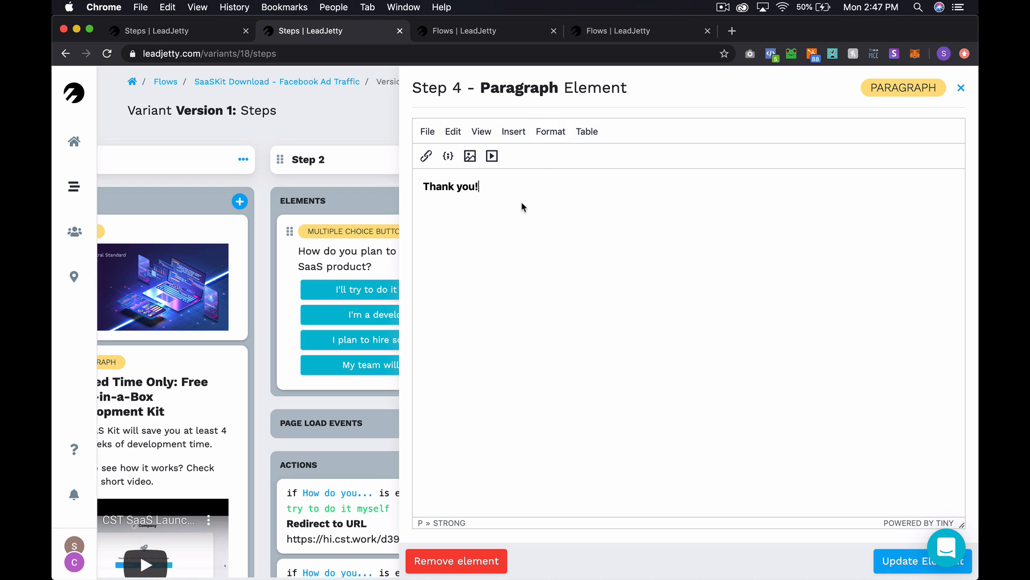
key("super+a")
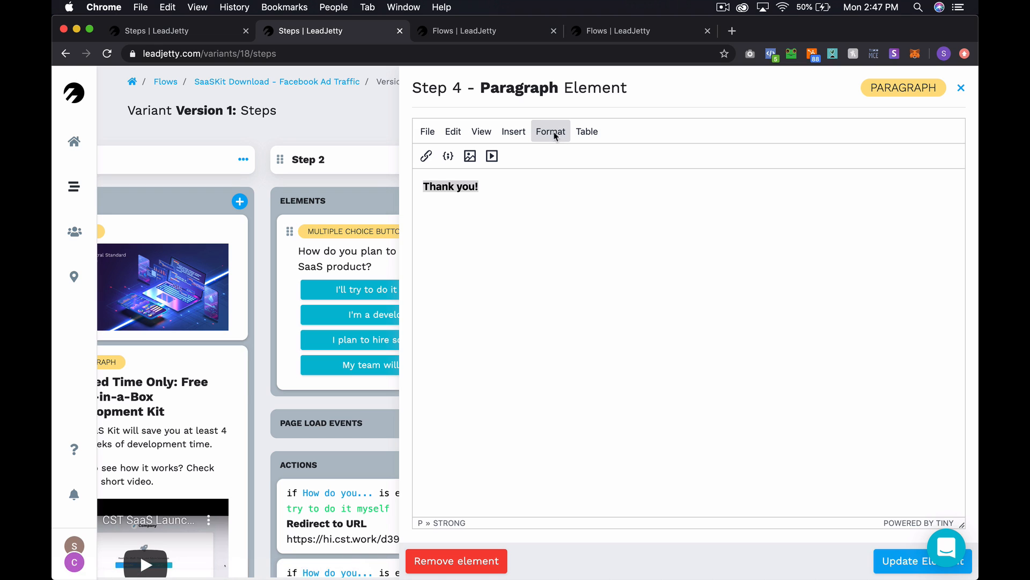
left_click(511, 242)
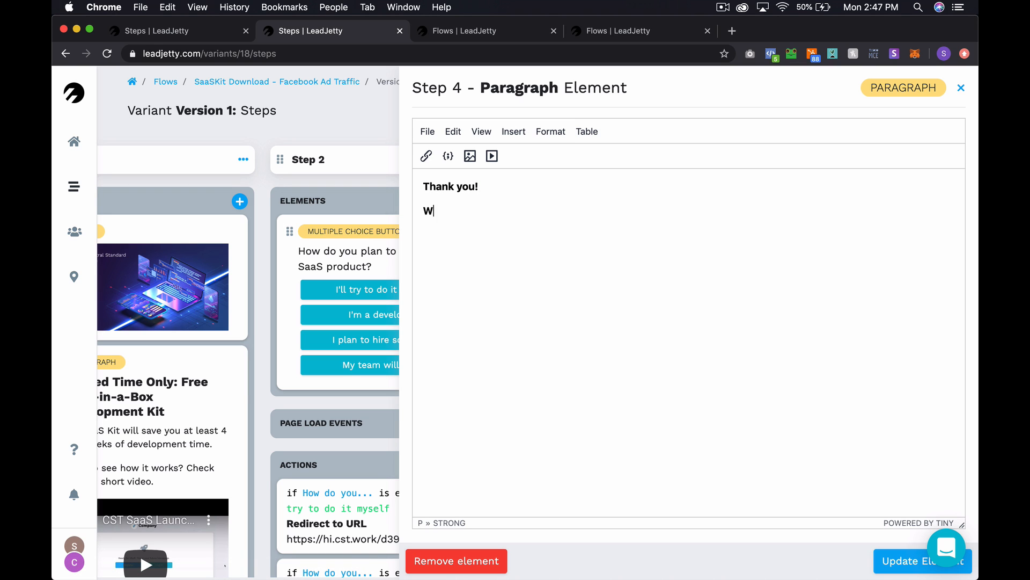
- Add a non-bold 'We'll be in touch shortly.' line below it and save
key("shift+Home")
key("super+b")
key("Right")
type("'ll be in touch short")
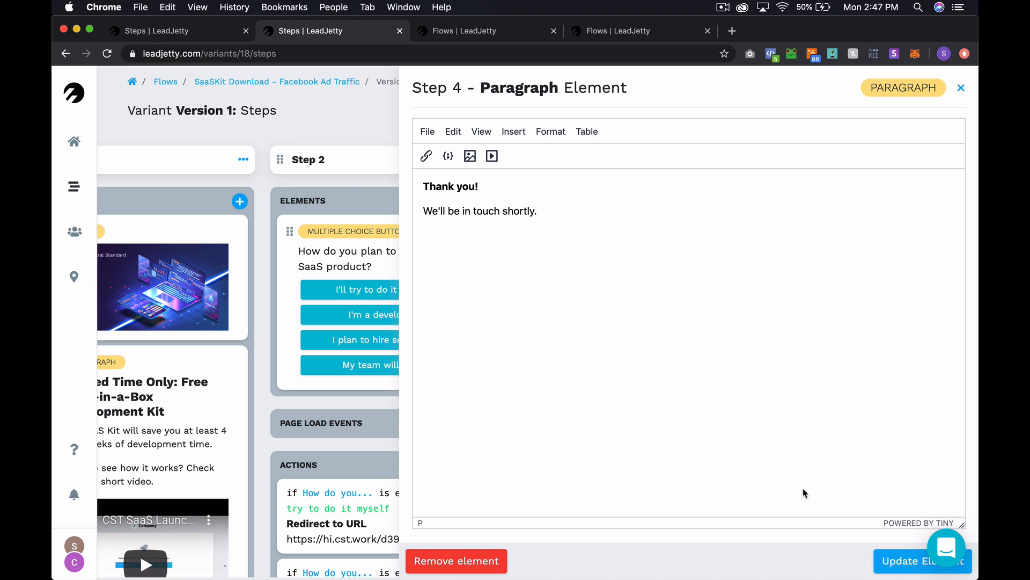
left_click(902, 561)
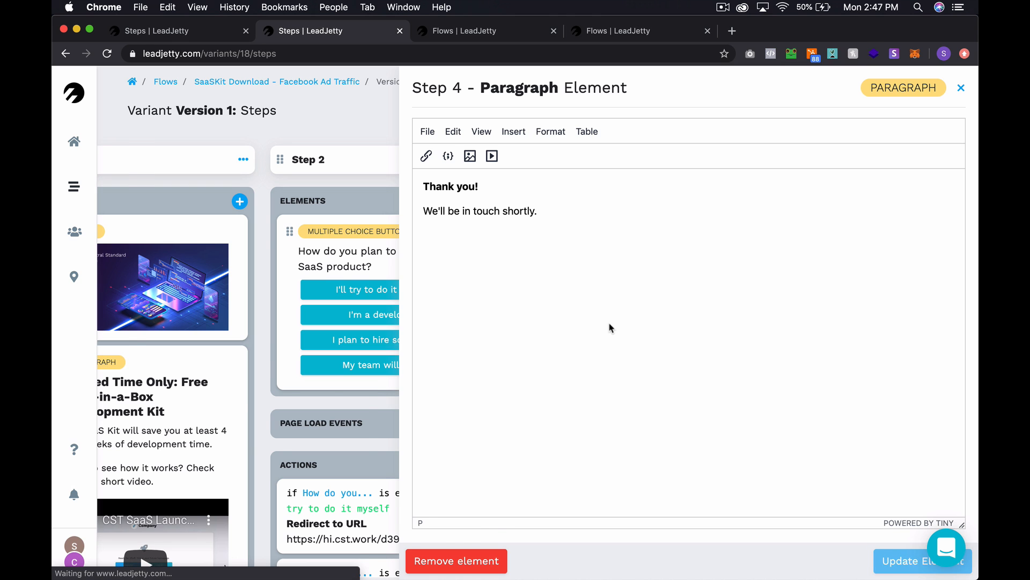
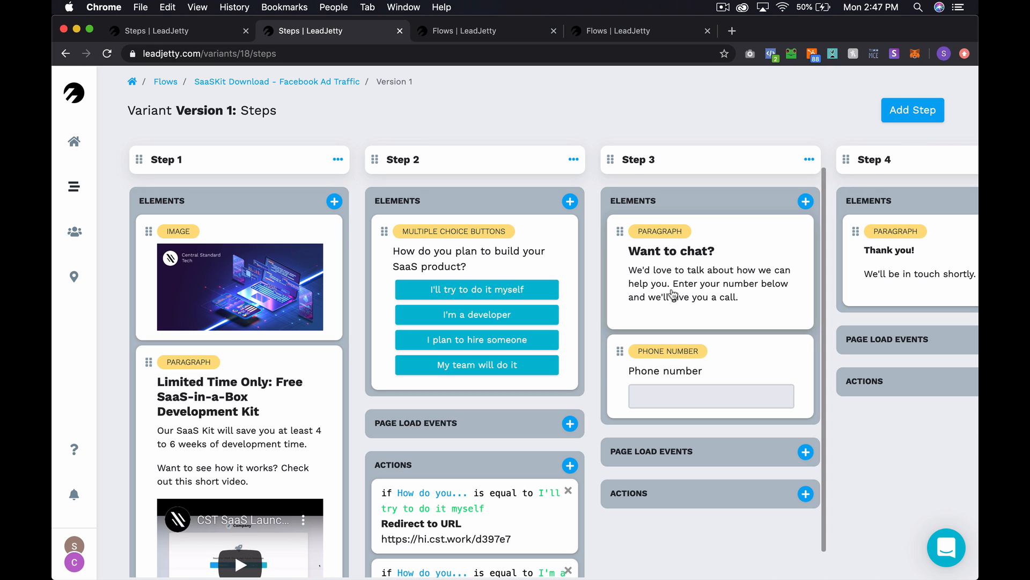
left_click(487, 33)
left_click(600, 34)
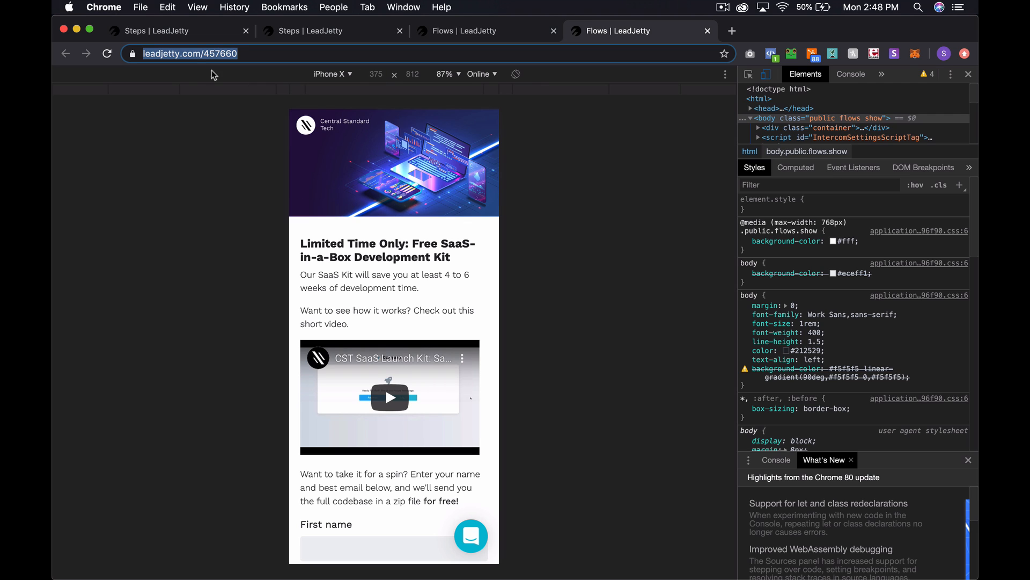
left_click(199, 54)
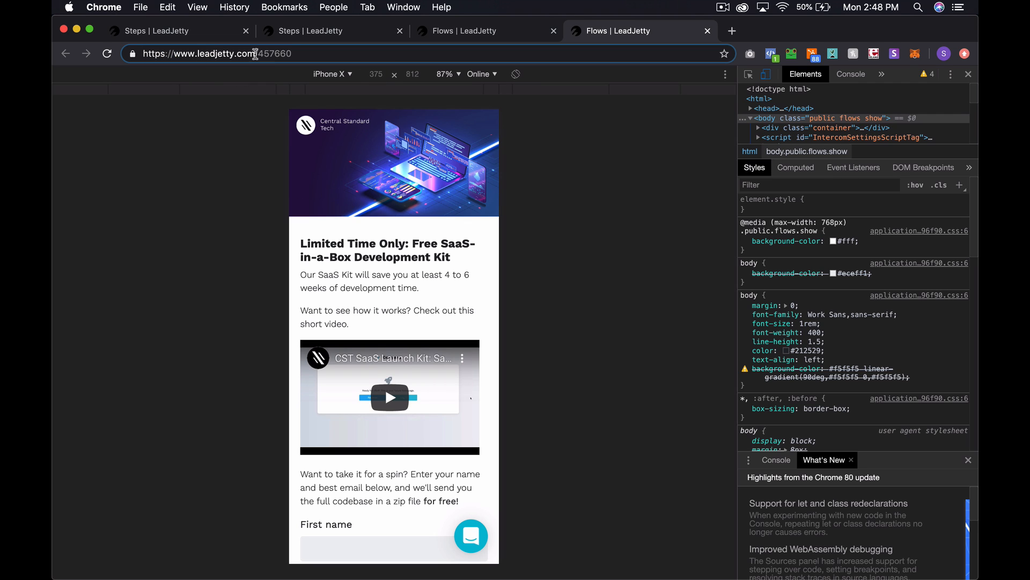
left_click_drag(255, 54, 175, 56)
type("hi.cst.work")
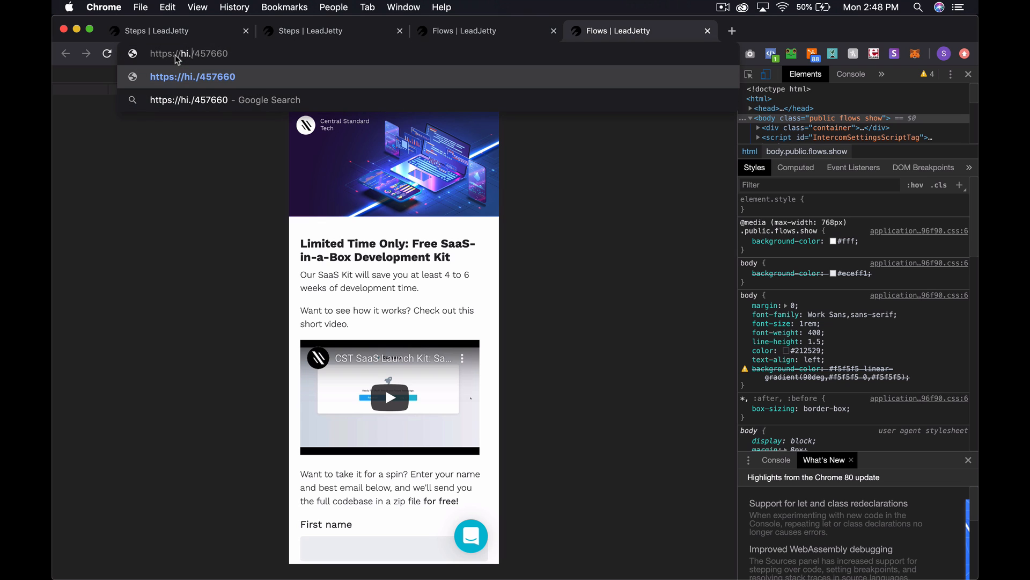
key("Return")
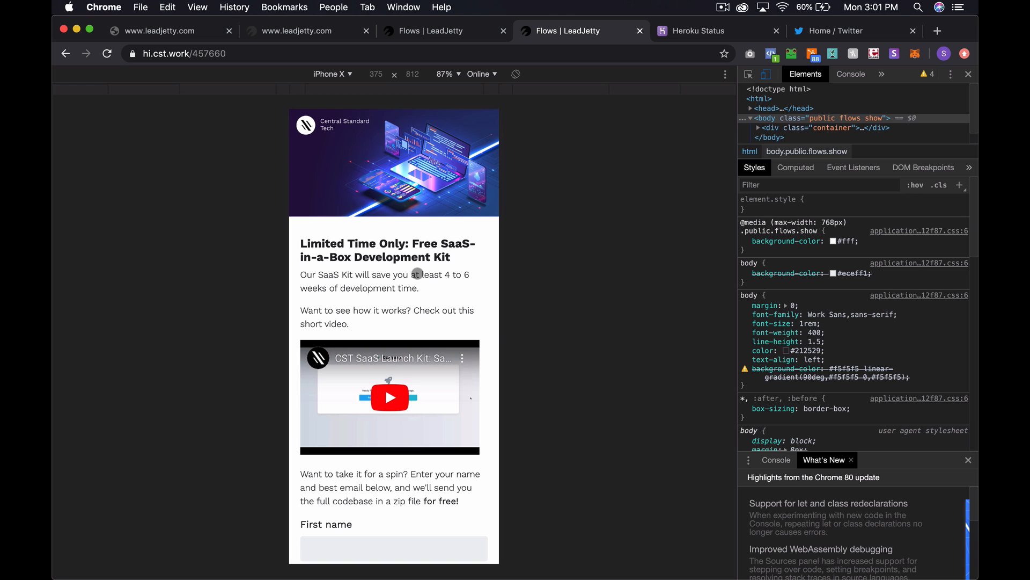
- Fill in a first name and e-mail on the preview's first step and submit it
scroll(417, 274, "down", 4)
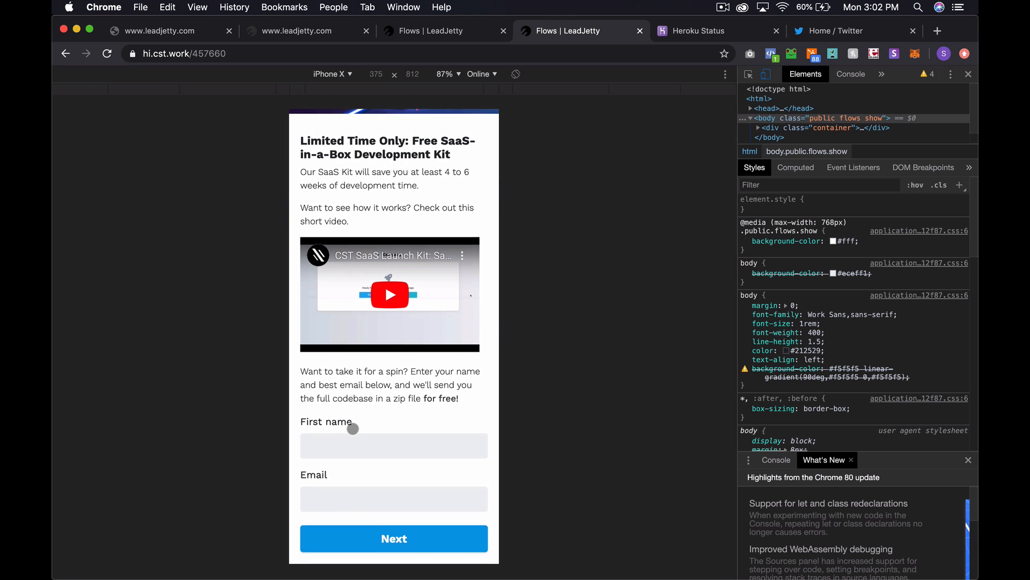
left_click(344, 446)
type("Ste")
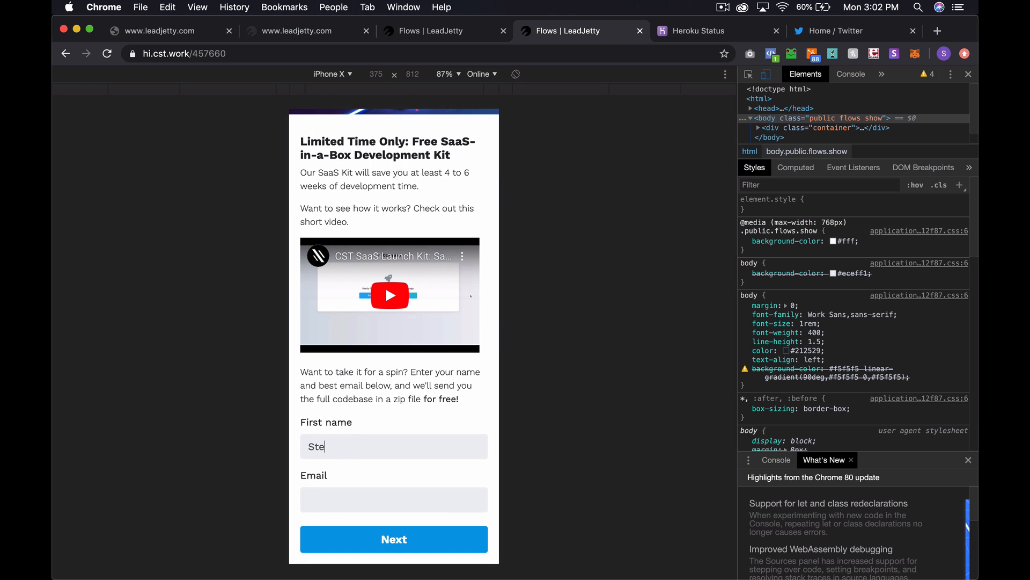
type("phen")
key("Tab")
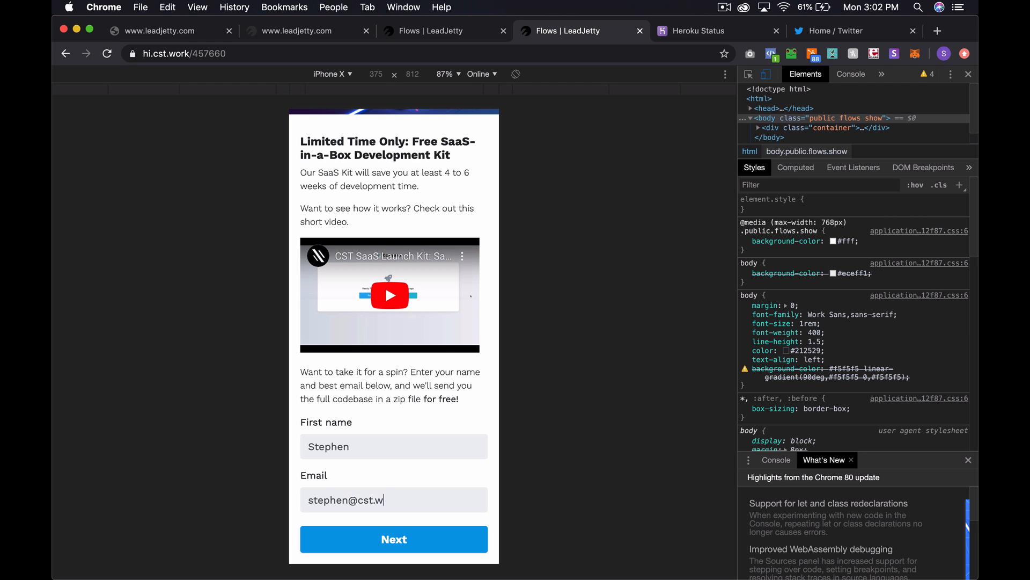
left_click(407, 539)
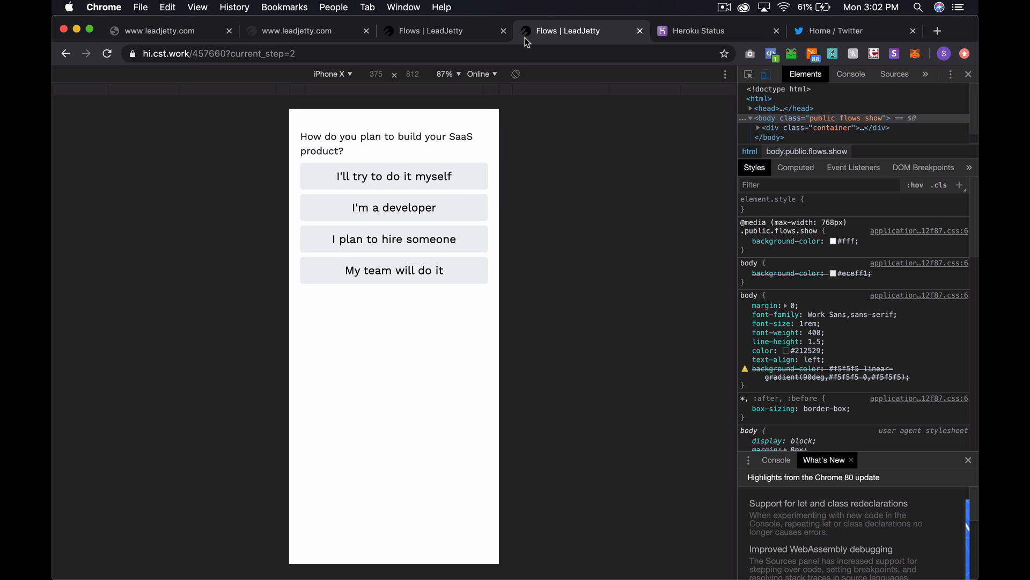
- Close the extra preview and error tabs and reload the Steps board
key("ctrl+shift+Tab")
key("super+w")
key("ctrl+shift+Tab")
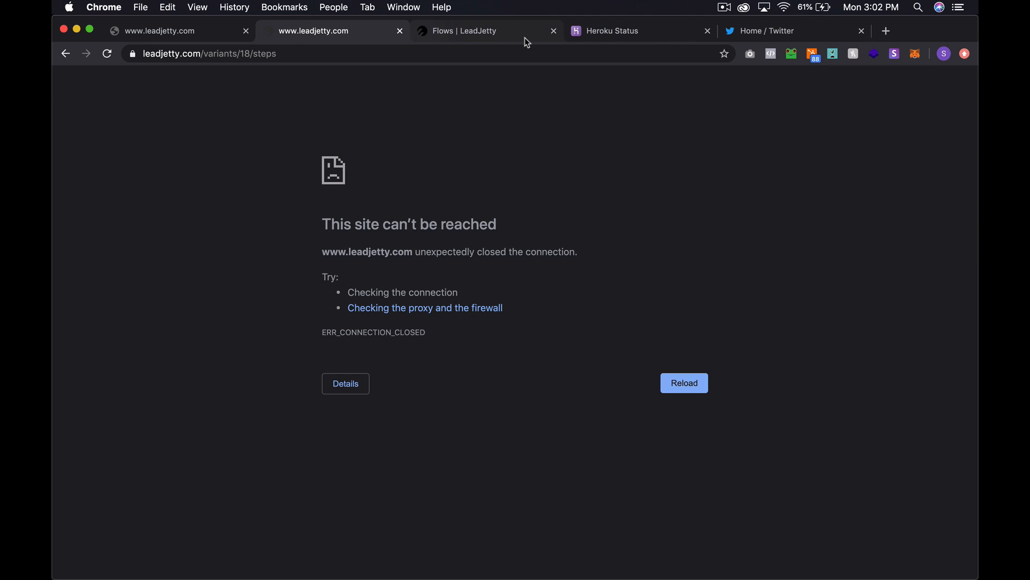
key("super+w")
key("ctrl+shift+Tab")
key("super+r")
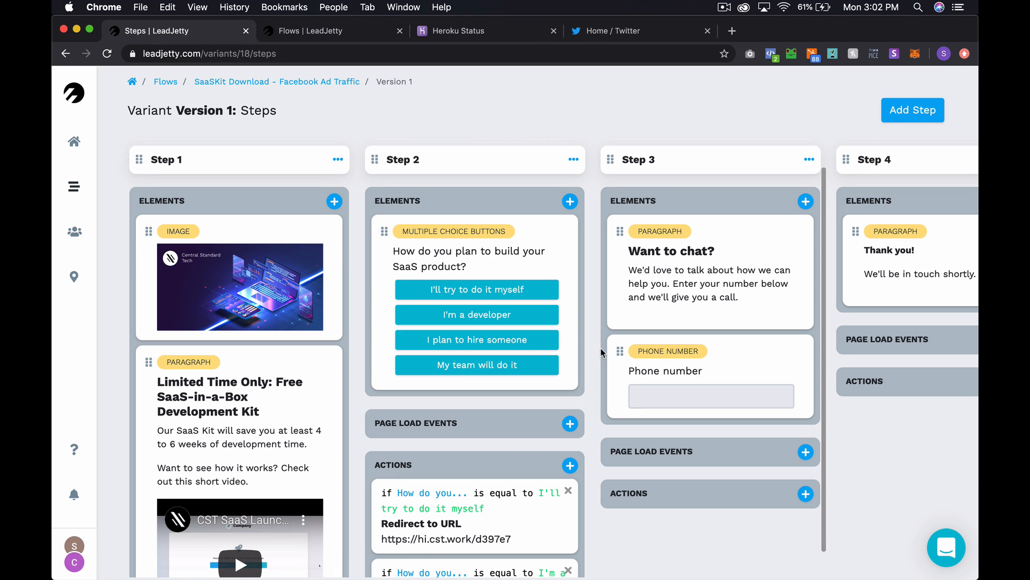
key("ctrl+Tab")
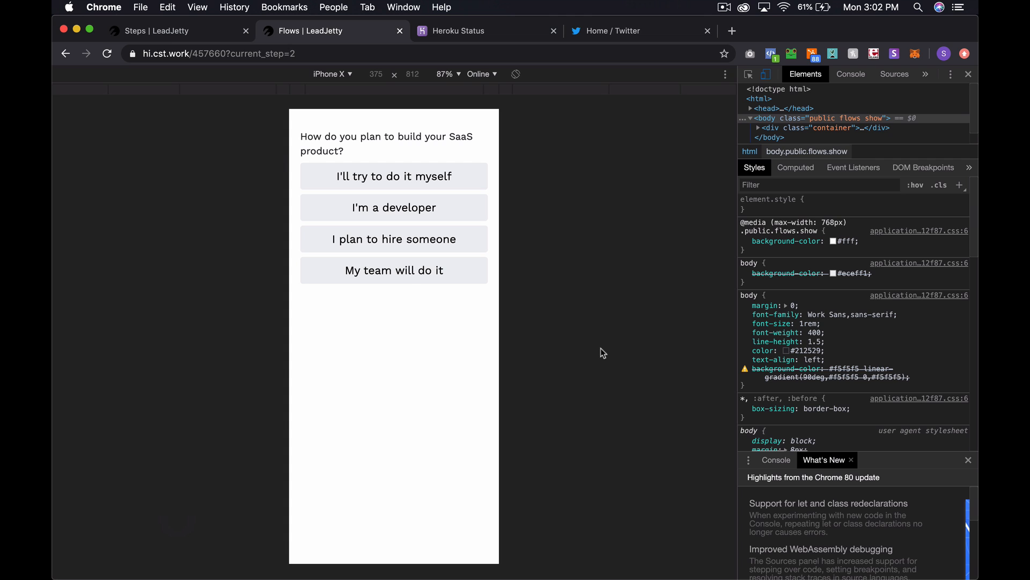
key("ctrl+shift+Tab")
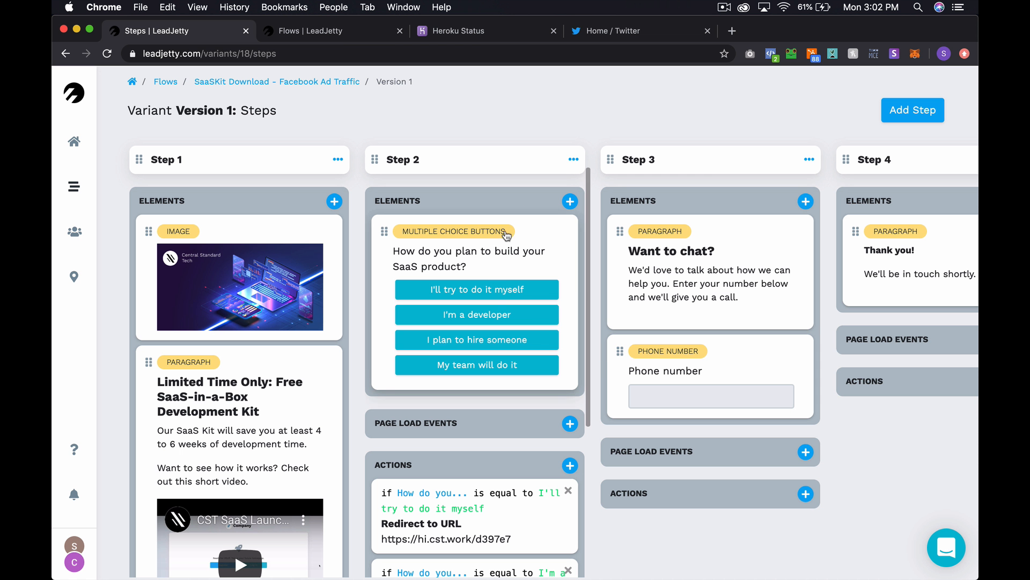
- Save Step 2's settings with Center vertically on and submit colour 039BE5
left_click(573, 161)
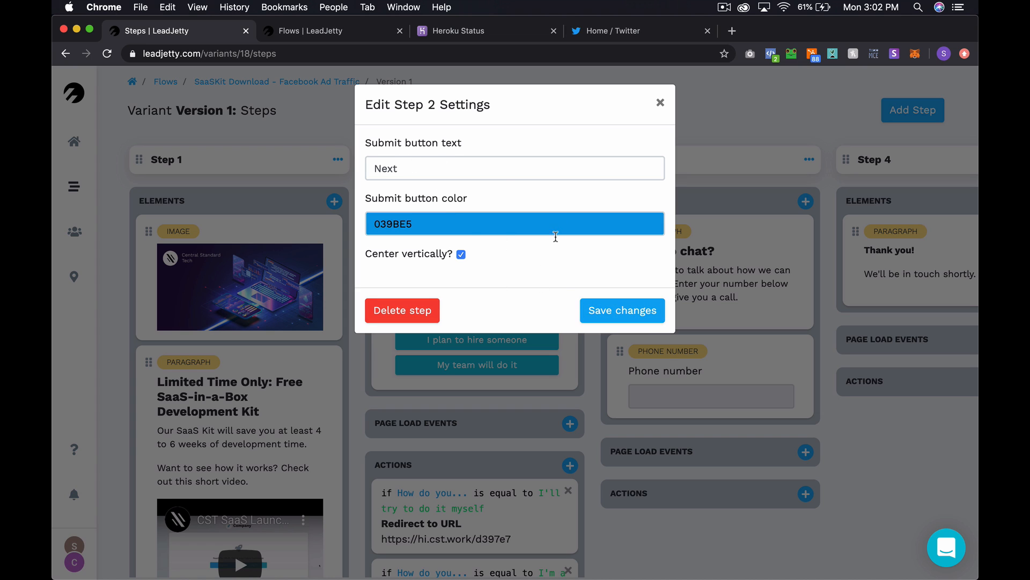
left_click(644, 322)
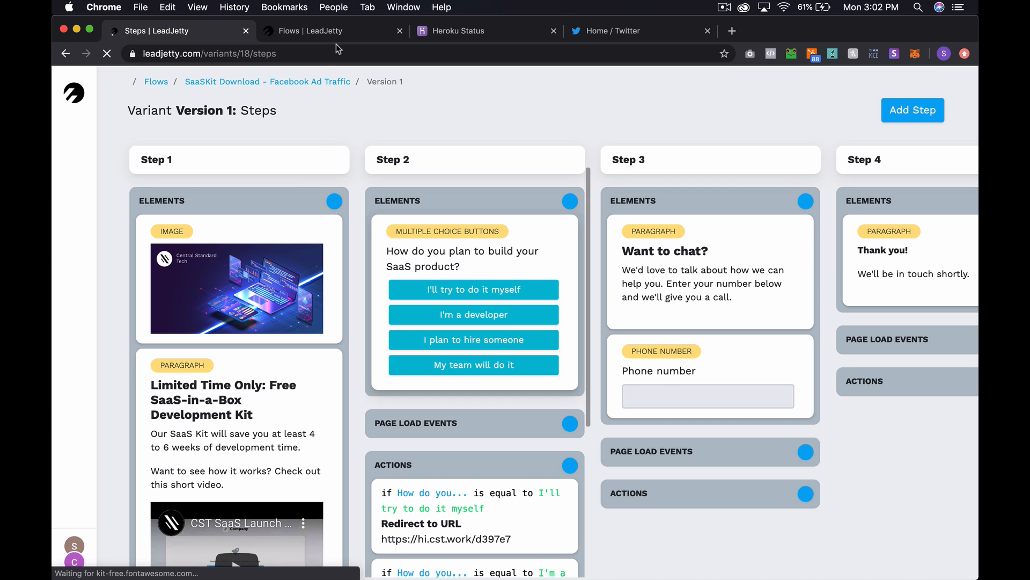
left_click(337, 37)
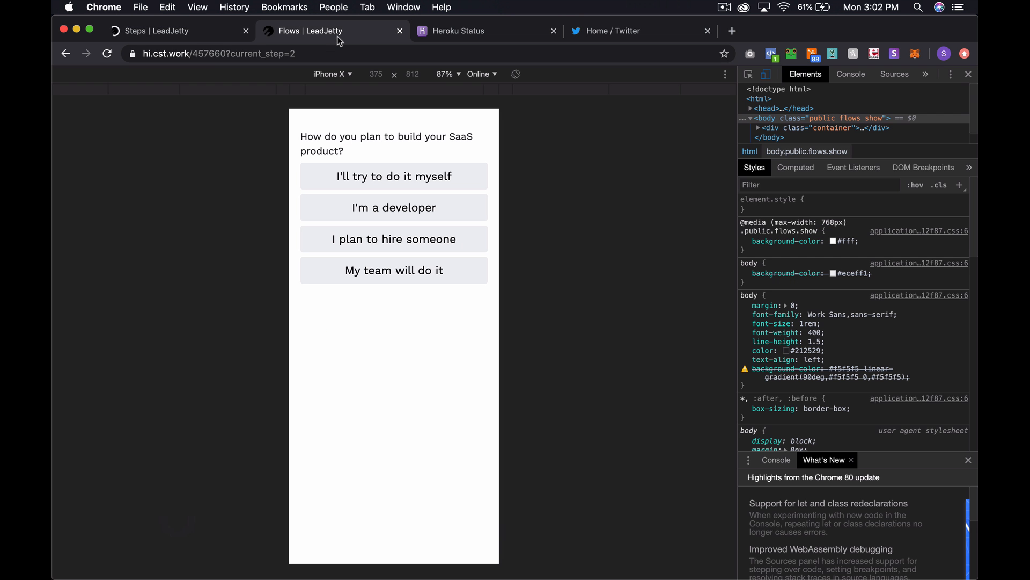
- Reload the preview and answer the build question with 'I plan to hire someone'
left_click(107, 54)
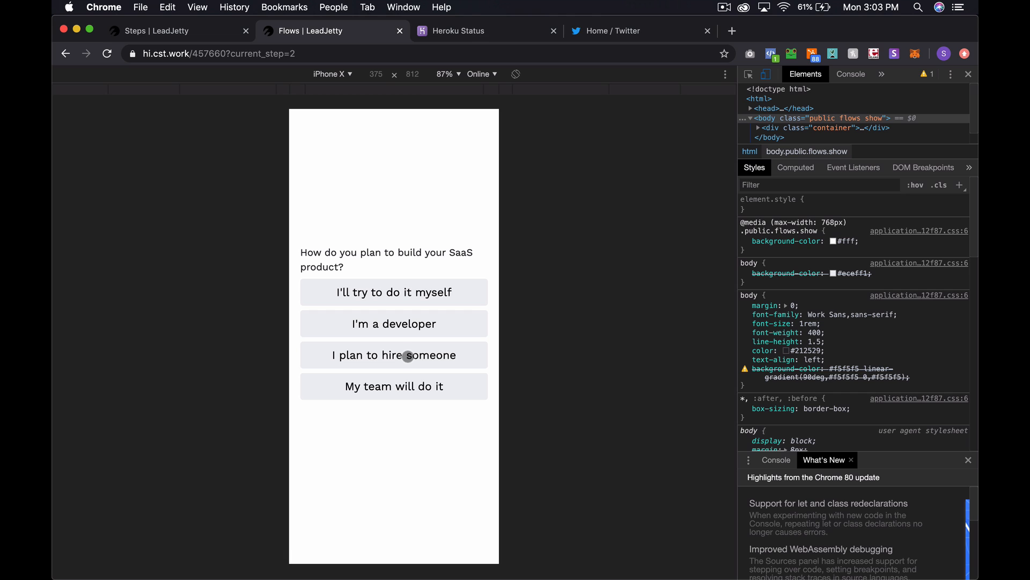
left_click(427, 357)
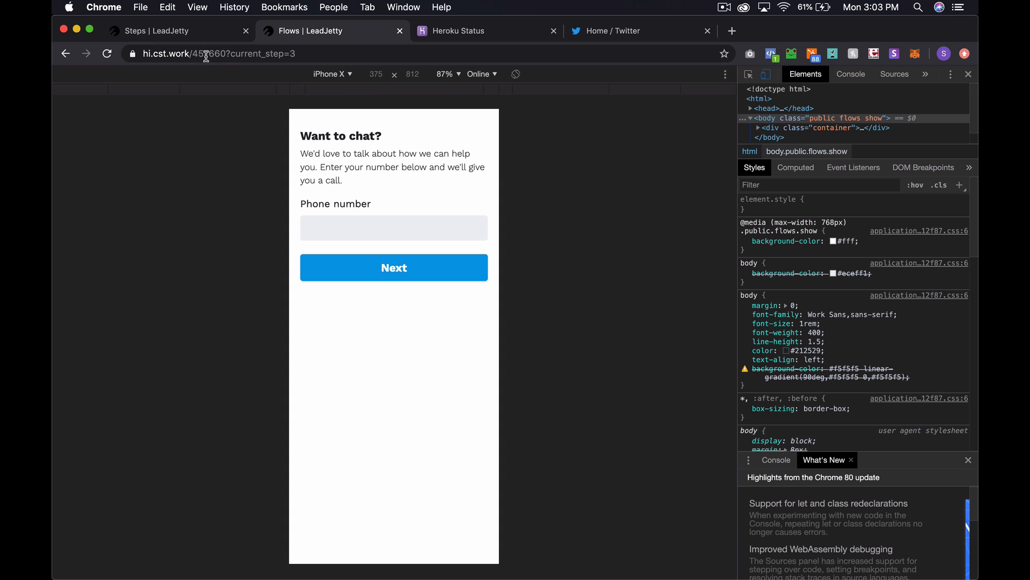
left_click(188, 34)
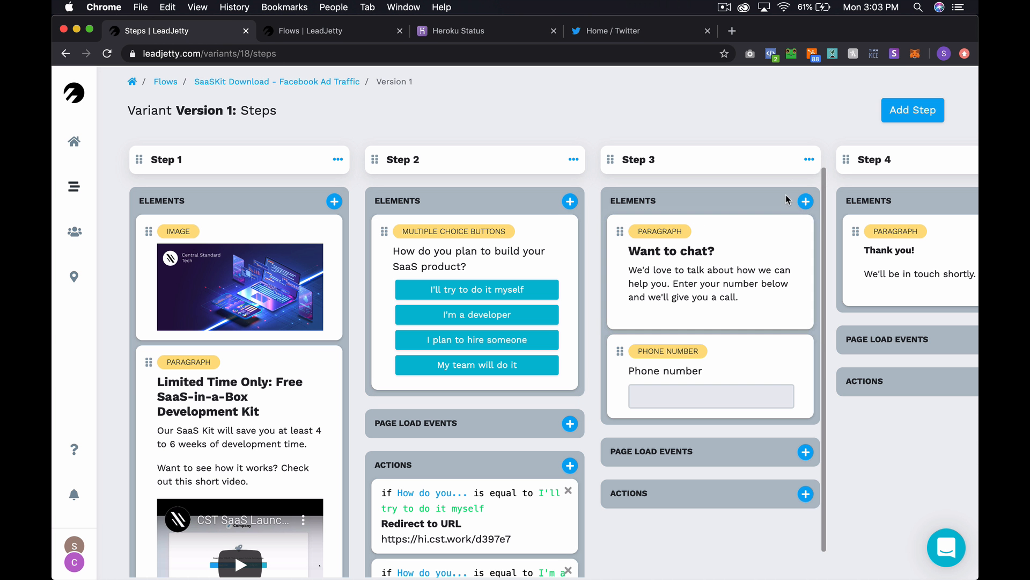
- Tick Center vertically in Step 3's settings and save them
left_click(805, 163)
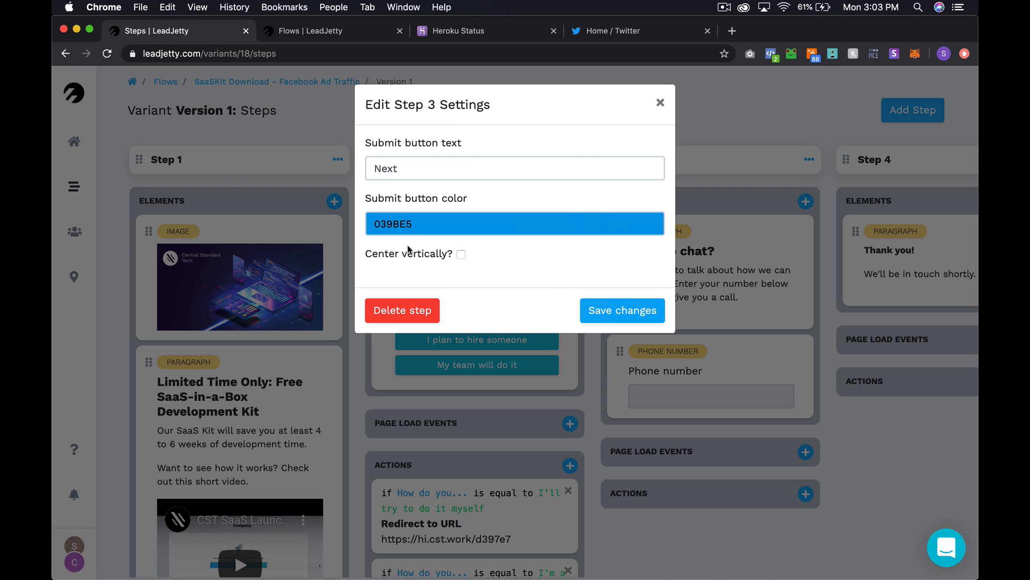
left_click(461, 254)
left_click(647, 322)
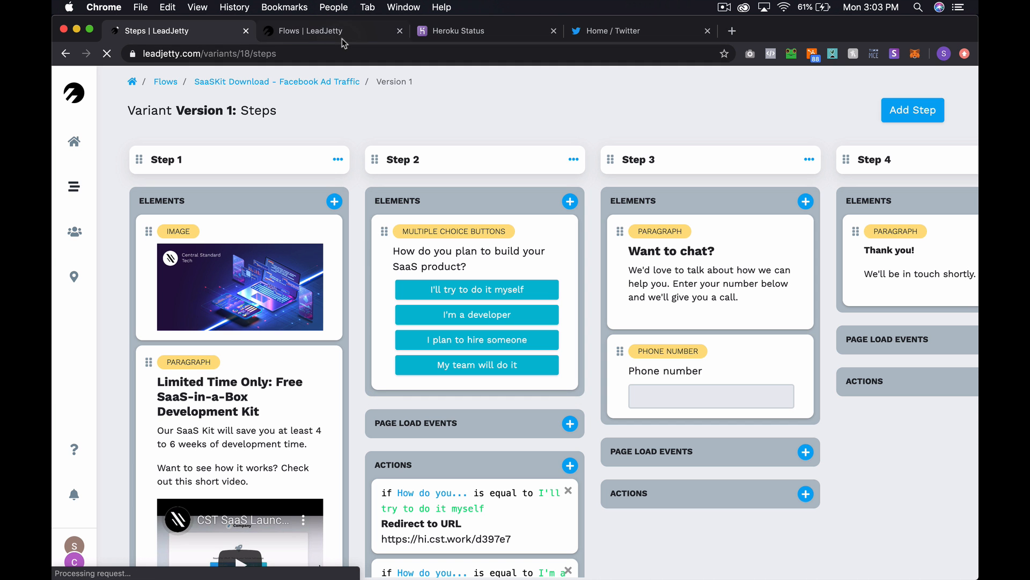
left_click(342, 37)
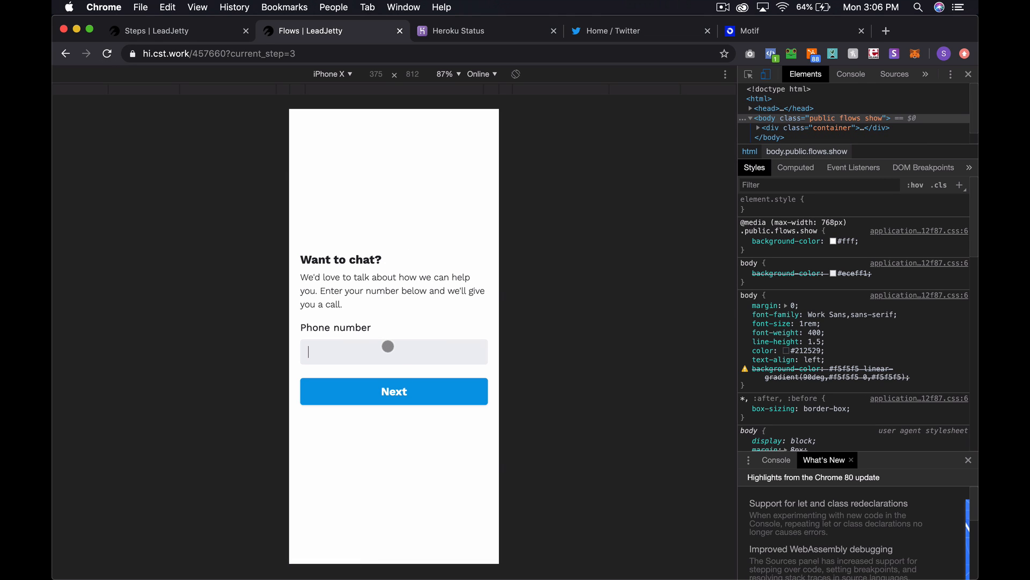
- Submit a test phone number on 'Want to chat?' to reach the 'Thank you!' step
type("1234567890")
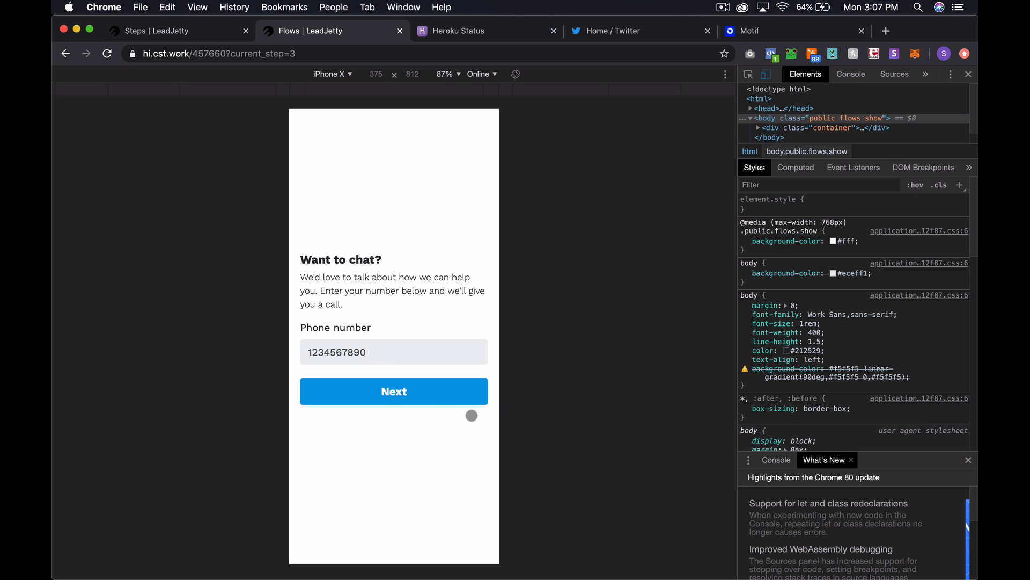
left_click(396, 388)
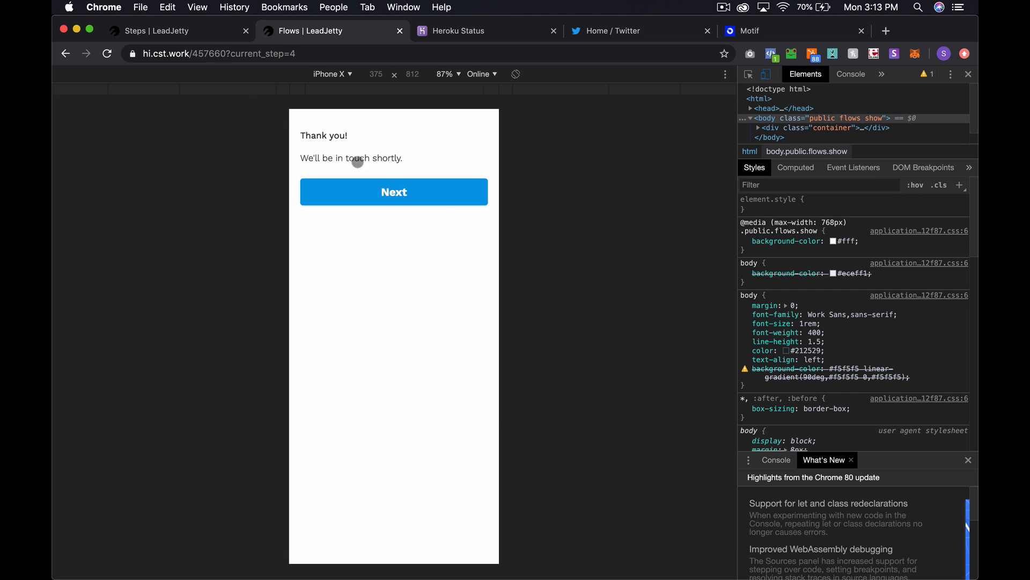
left_click(198, 29)
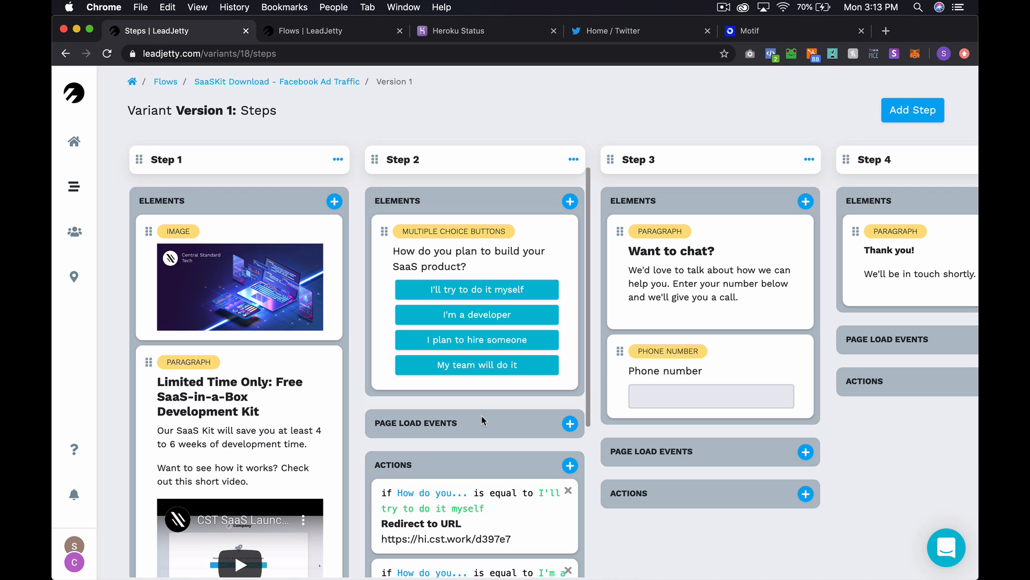
- Inspect the new test contact's recorded answers in Contacts, then go to the Flows list
scroll(199, 356, "down", 5)
scroll(198, 357, "up", 5)
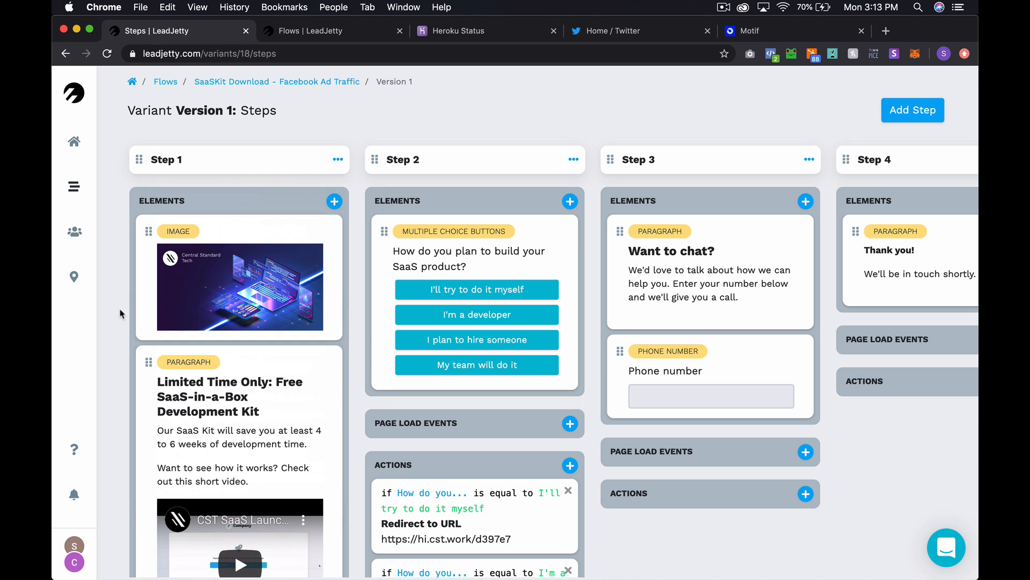
left_click(75, 233)
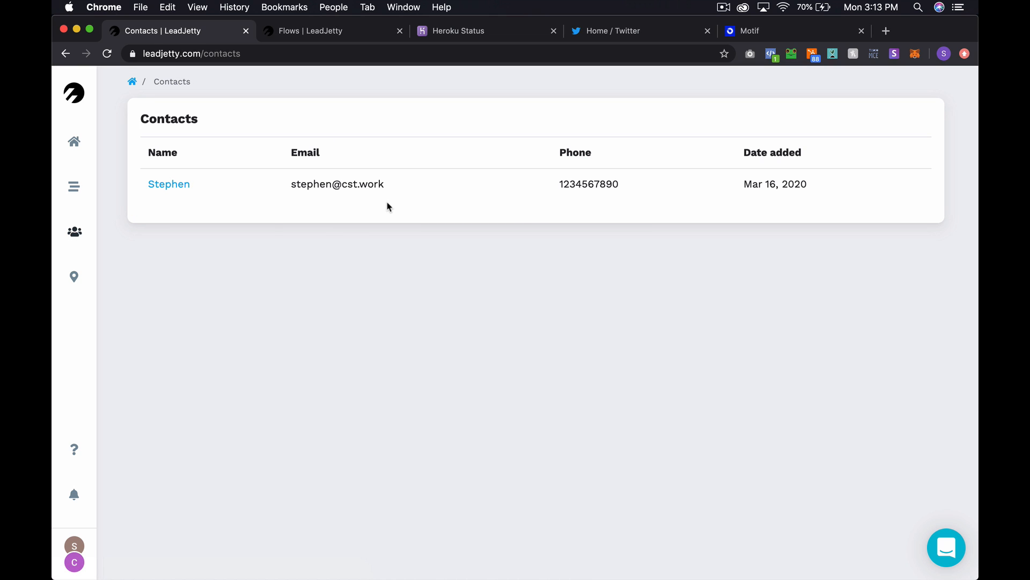
left_click(179, 187)
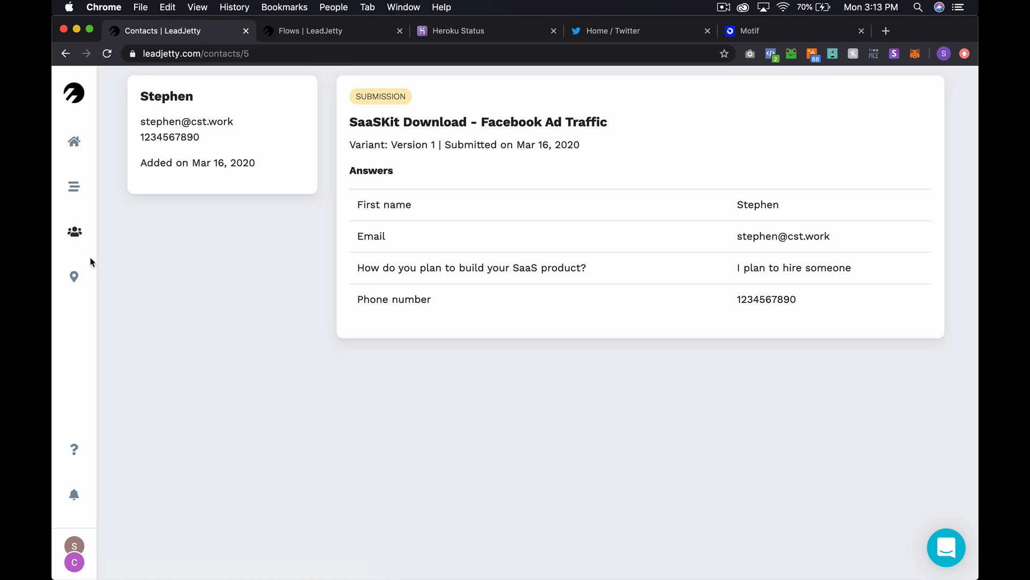
left_click(75, 232)
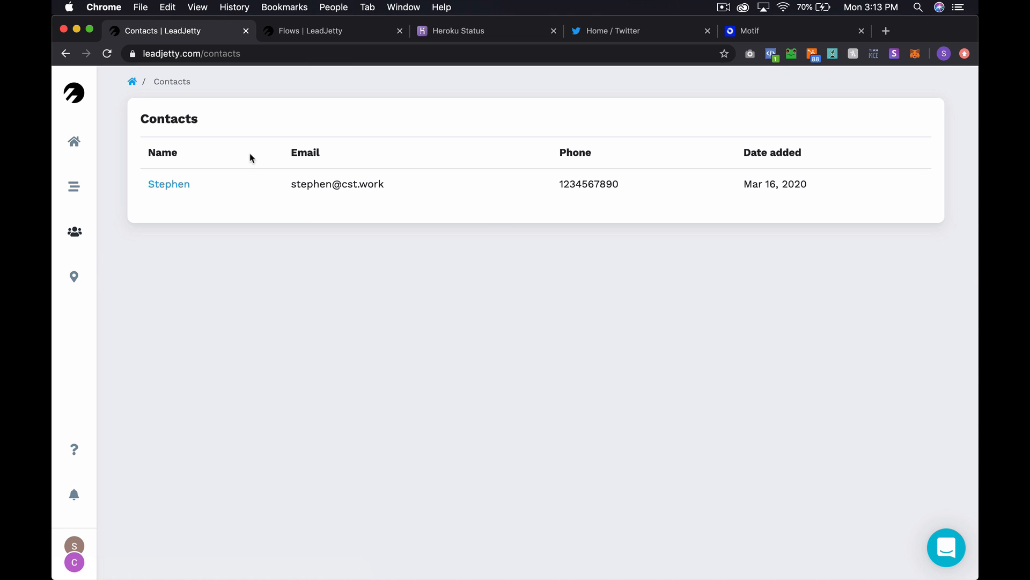
left_click(177, 184)
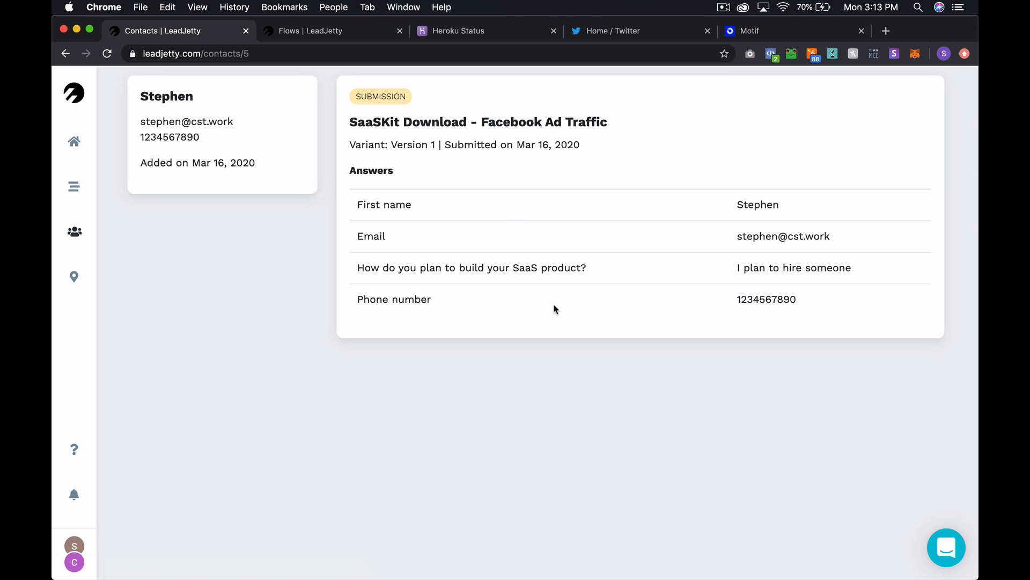
left_click(75, 238)
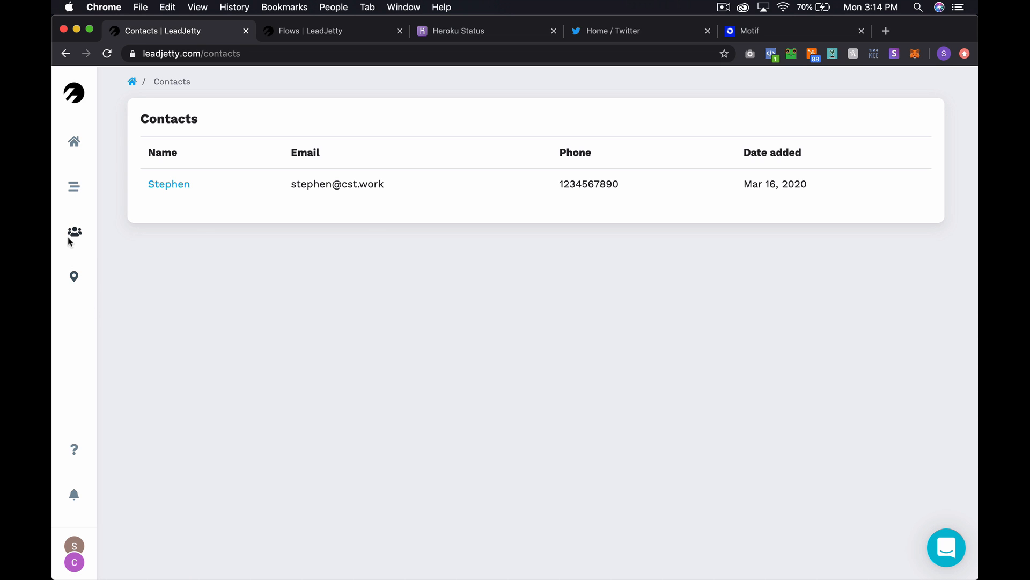
left_click(71, 189)
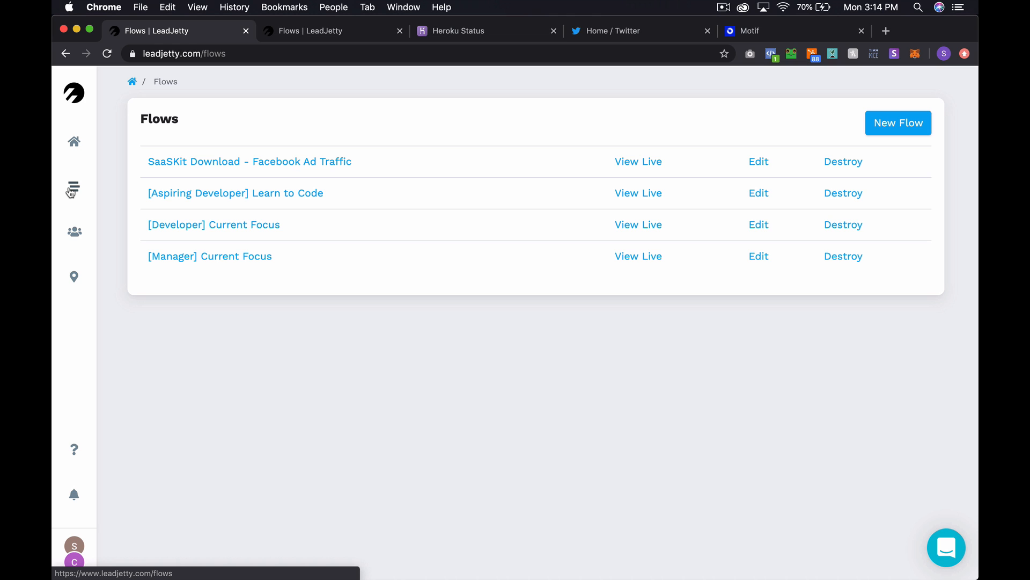
- Check Learn to Code, then open Version 1 steps of SaaSKit Download - Facebook Ad Traffic
left_click(257, 195)
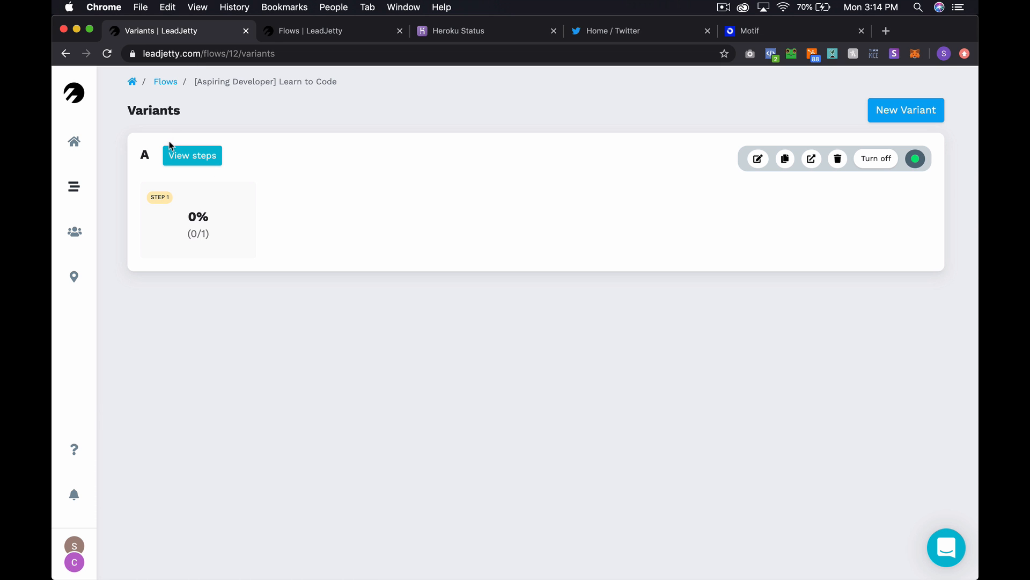
left_click(164, 81)
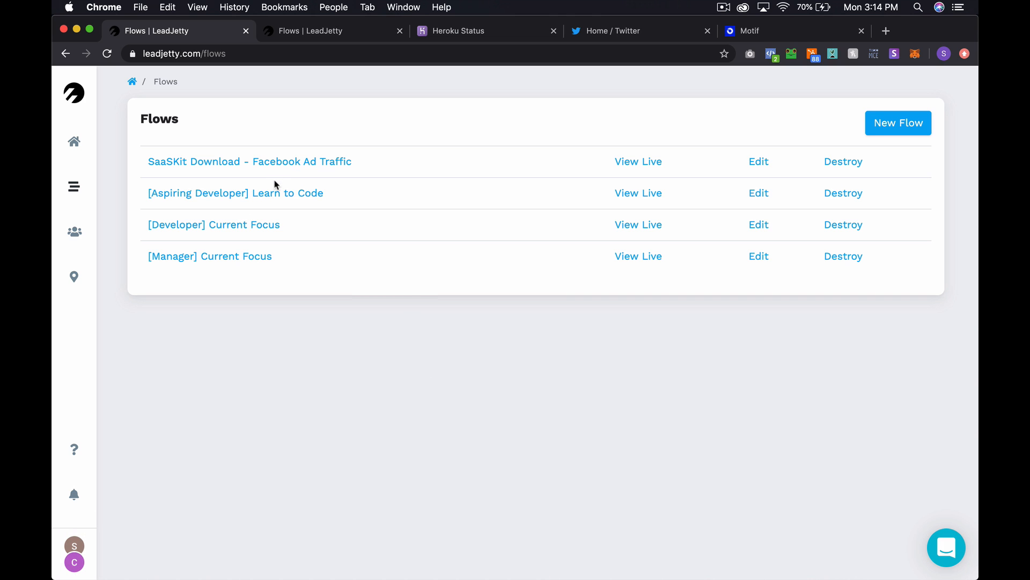
left_click(285, 164)
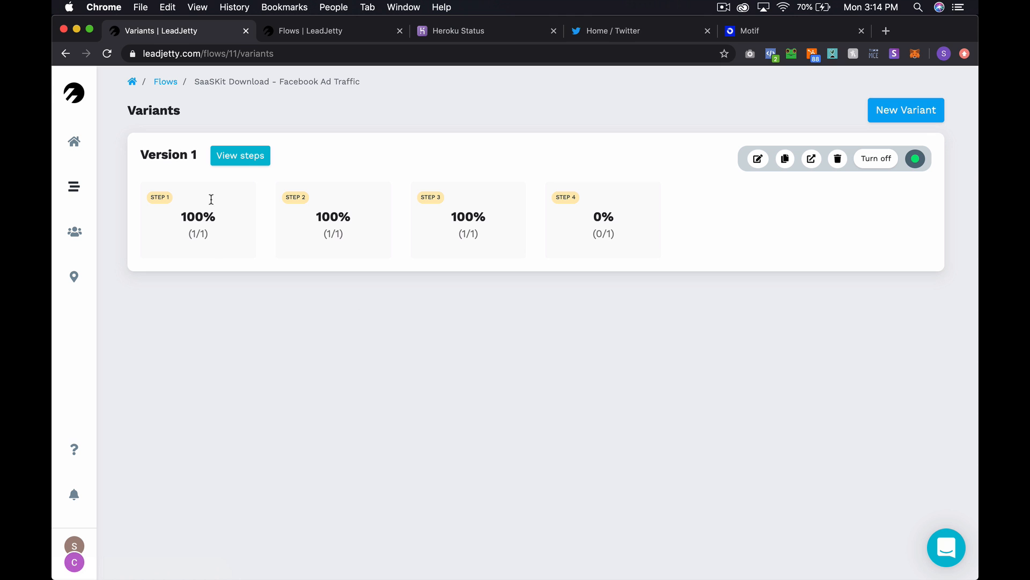
left_click(224, 156)
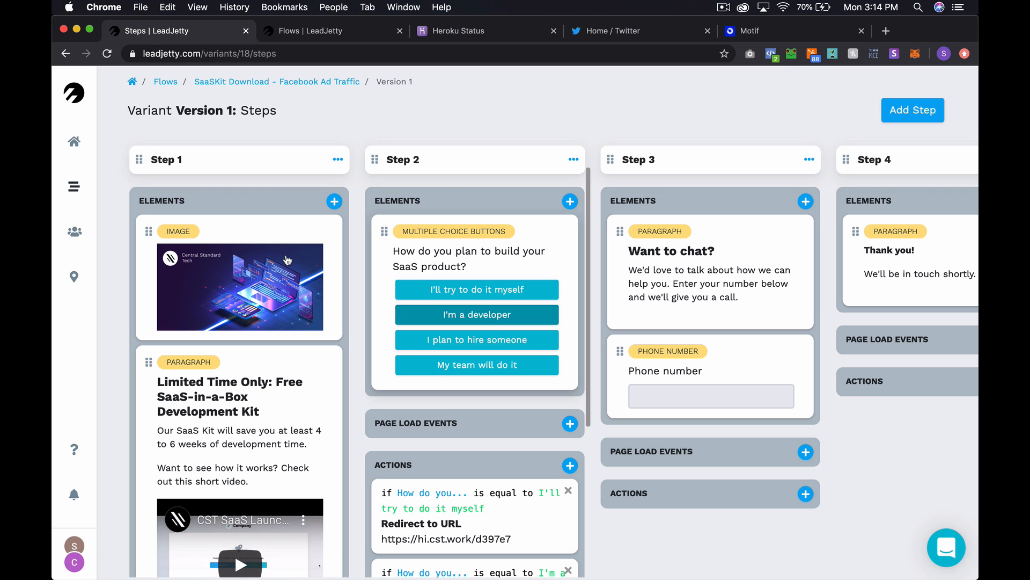
scroll(306, 361, "down", 5)
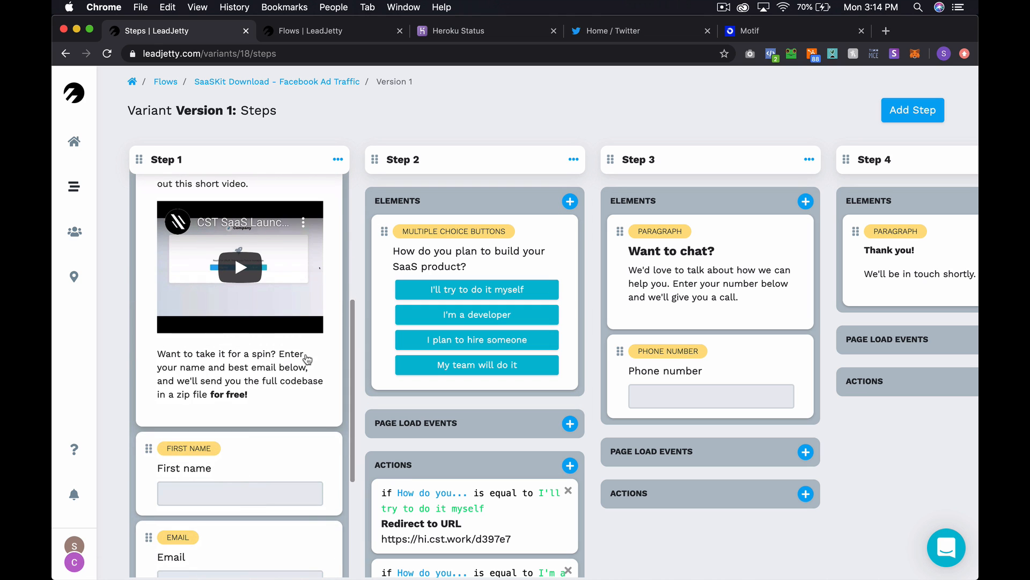
scroll(257, 539, "down", 4)
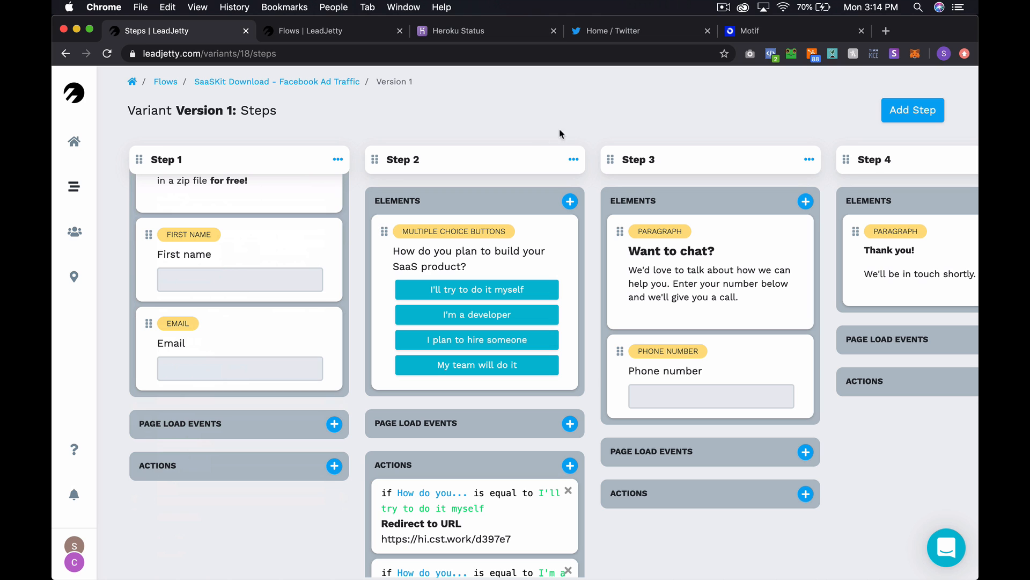
scroll(534, 247, "down", 5)
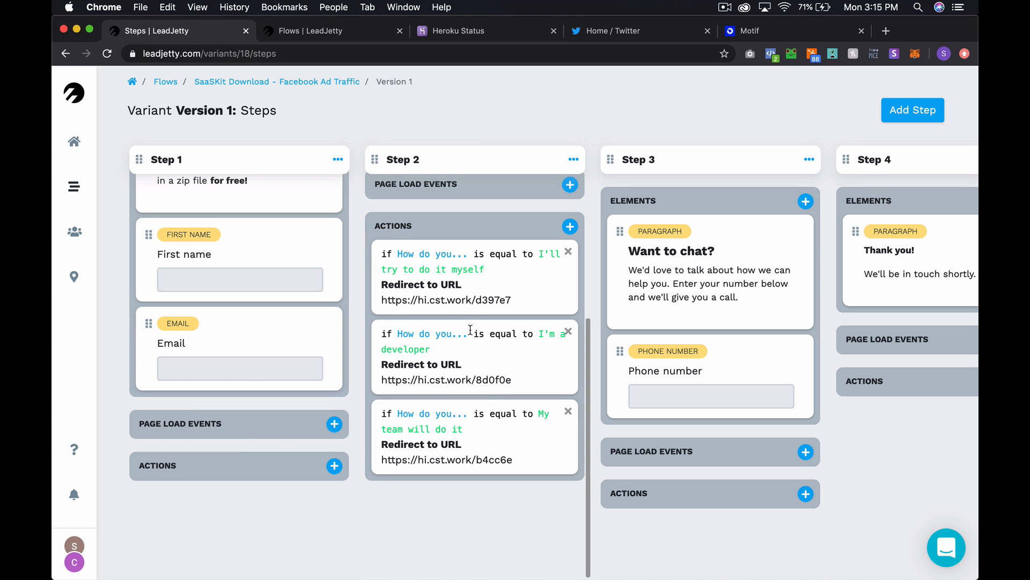
scroll(471, 330, "up", 3)
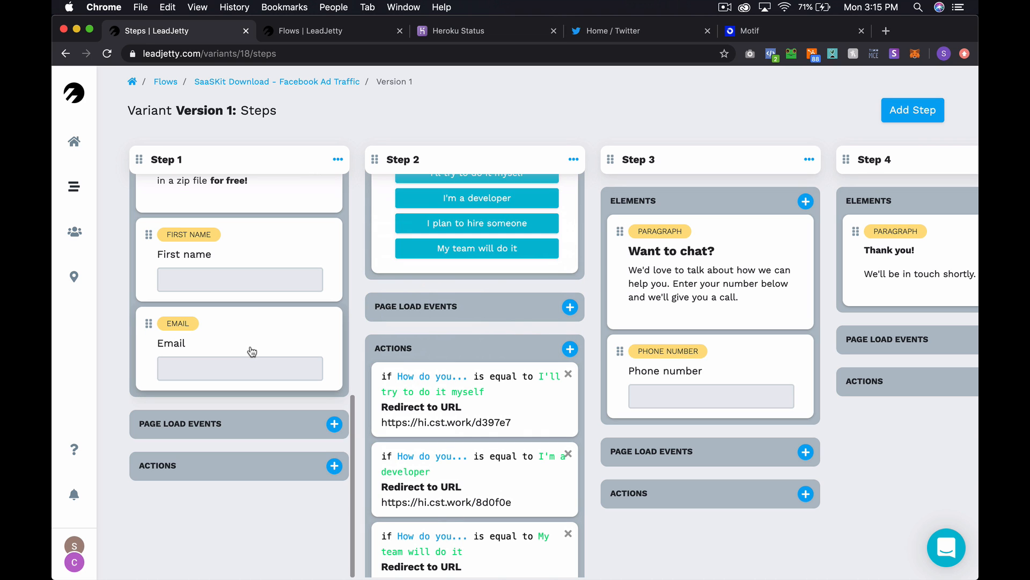
scroll(244, 343, "up", 1)
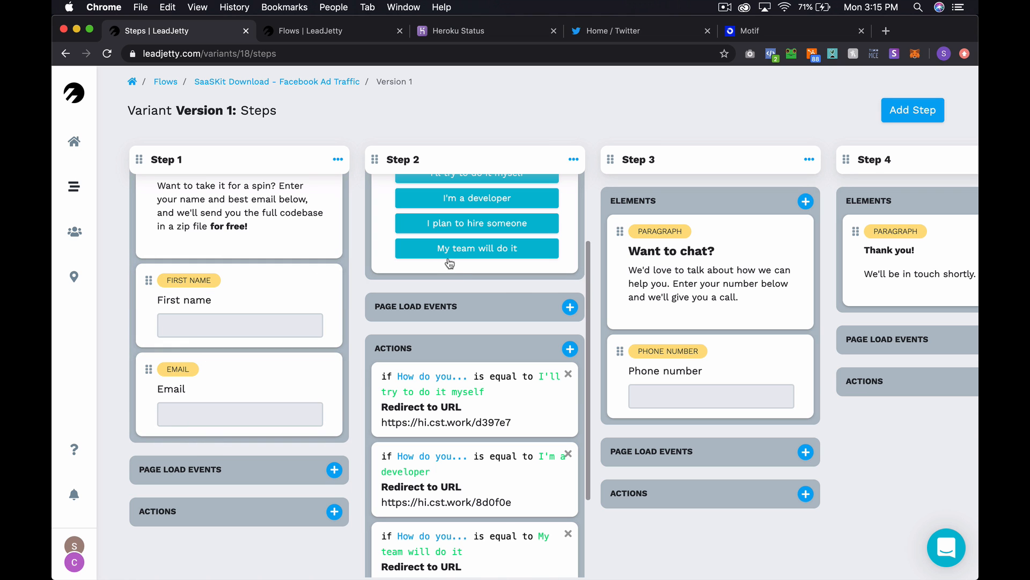
- Create Step 2's page load event named 'Lead', value 10 USD, type Facebook, and save it
left_click(570, 307)
left_click(434, 170)
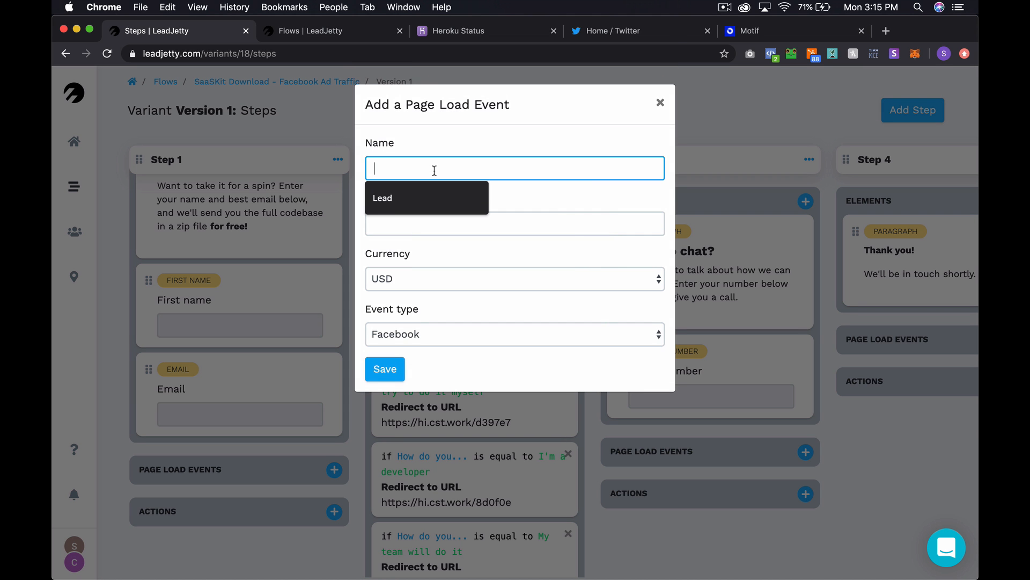
type("Lead")
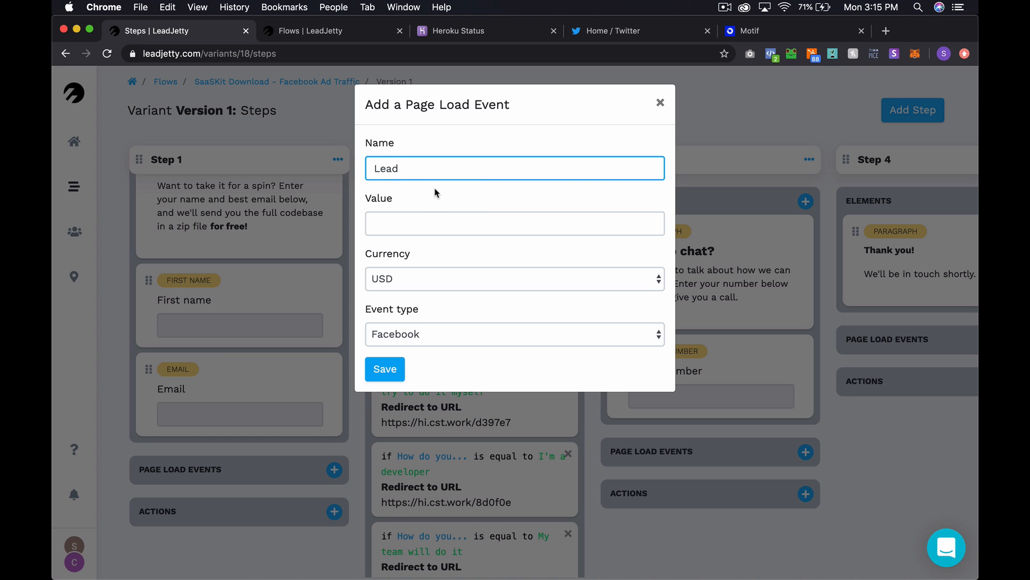
left_click(434, 199)
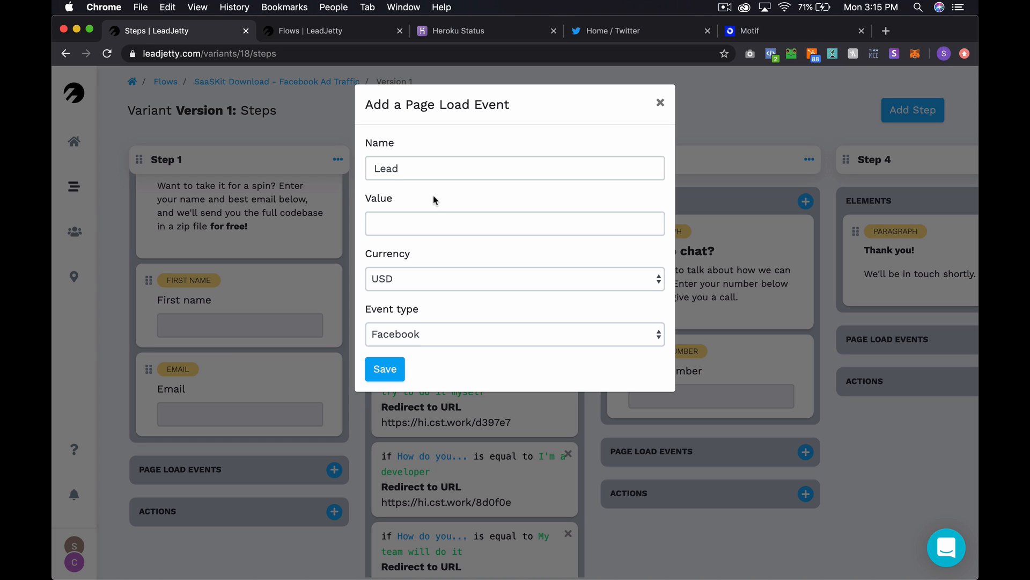
left_click(424, 223)
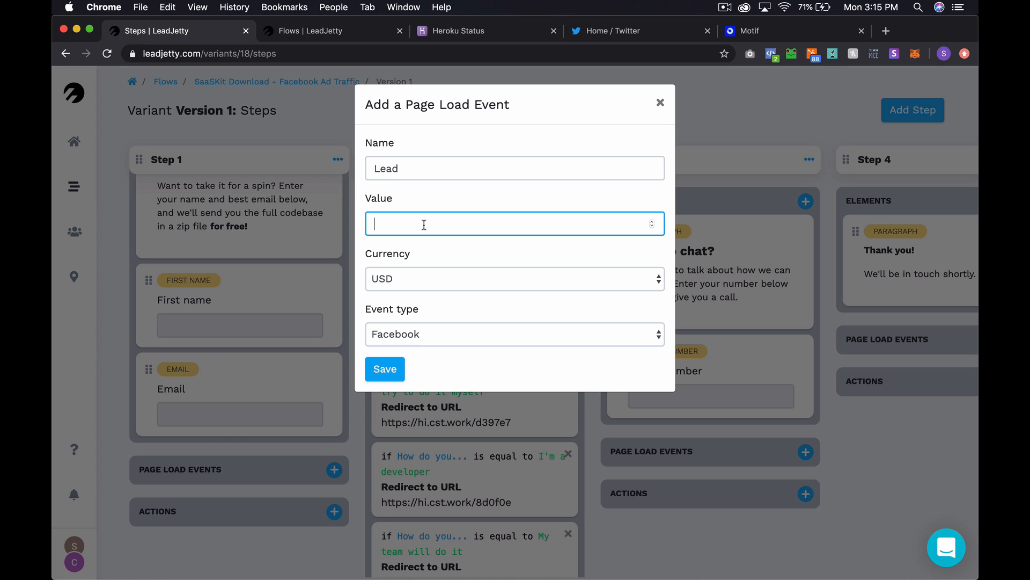
type("10")
left_click(445, 211)
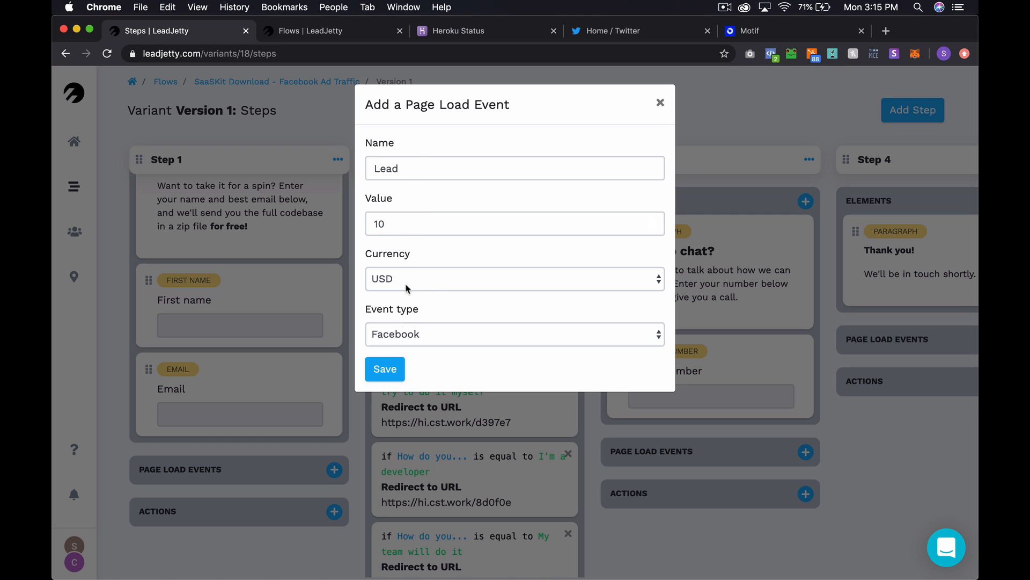
left_click(378, 373)
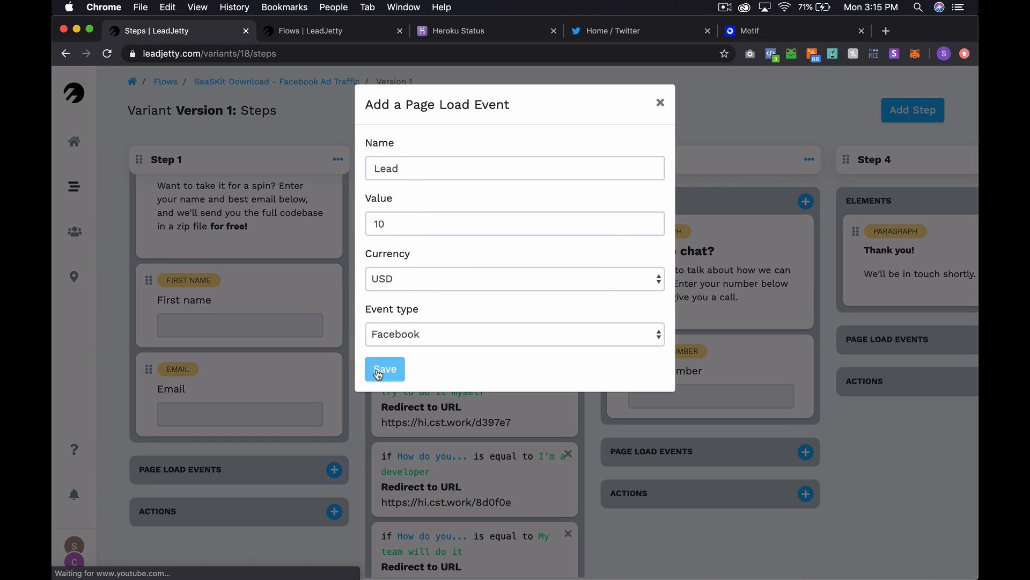
scroll(497, 432, "down", 1)
scroll(498, 435, "down", 1)
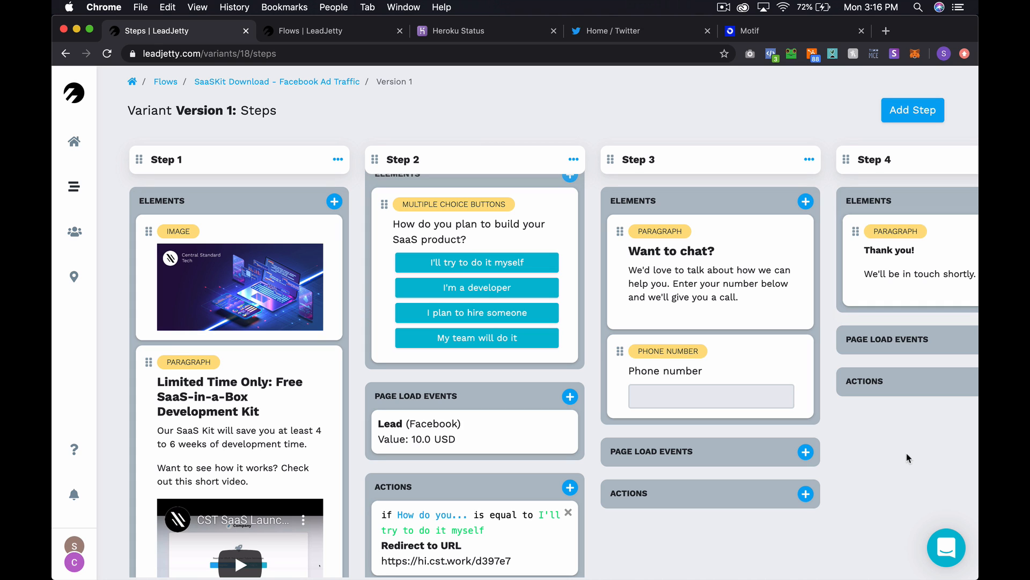
scroll(877, 361, "right", 3)
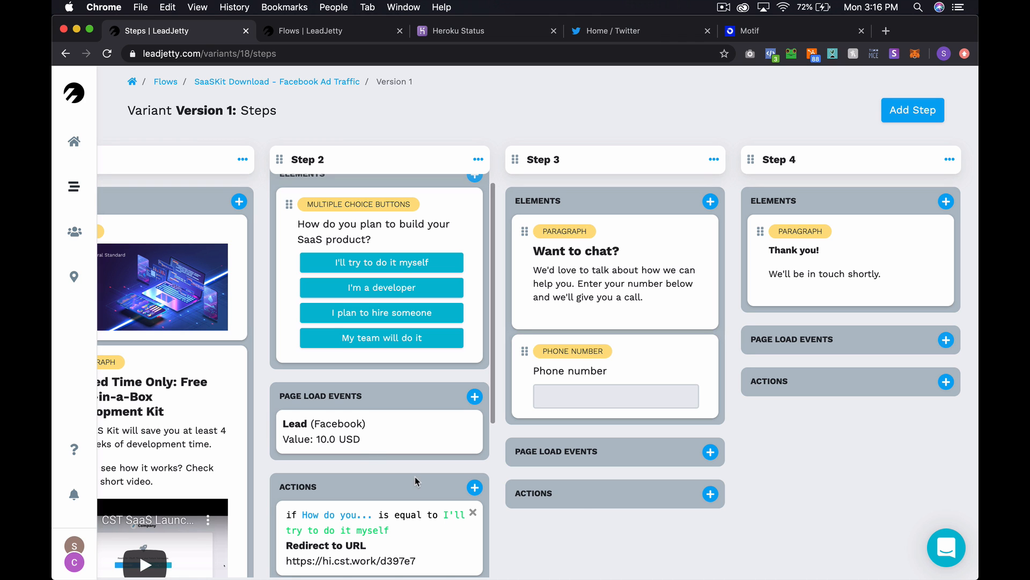
scroll(481, 439, "left", 3)
scroll(481, 439, "left", 2)
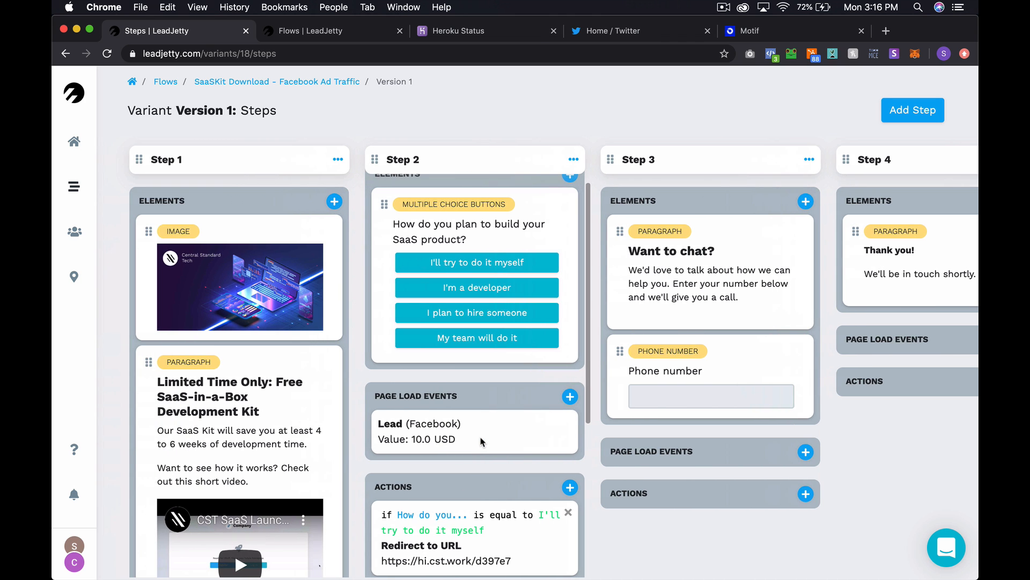
scroll(483, 437, "up", 1)
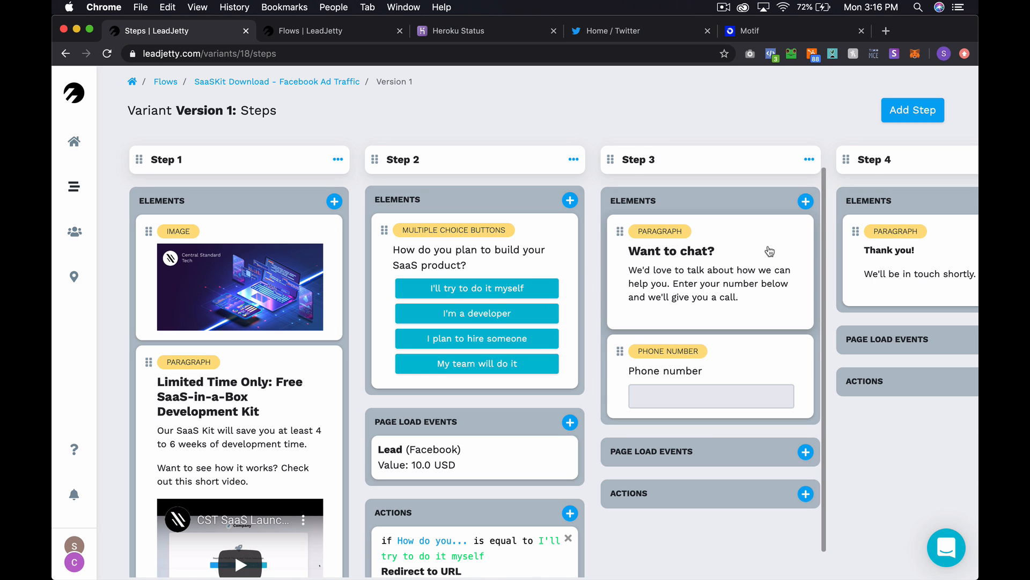
scroll(477, 317, "down", 4)
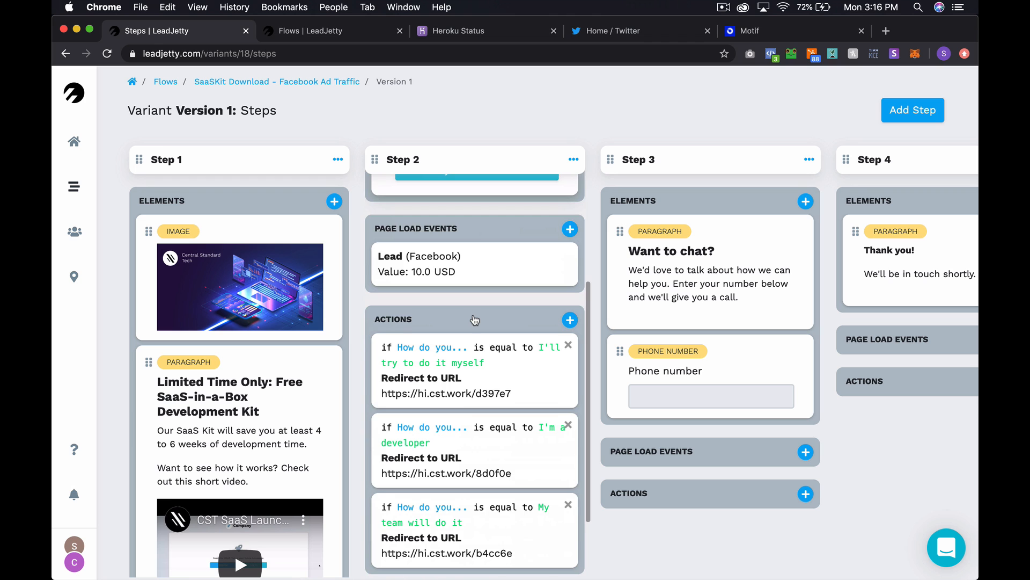
scroll(475, 320, "down", 2)
scroll(211, 355, "down", 3)
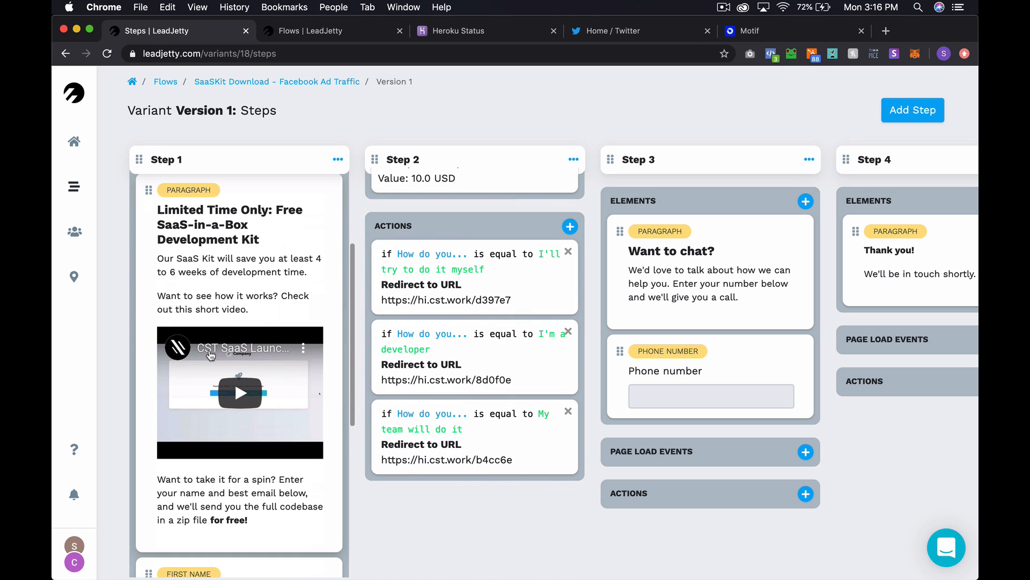
scroll(210, 355, "down", 3)
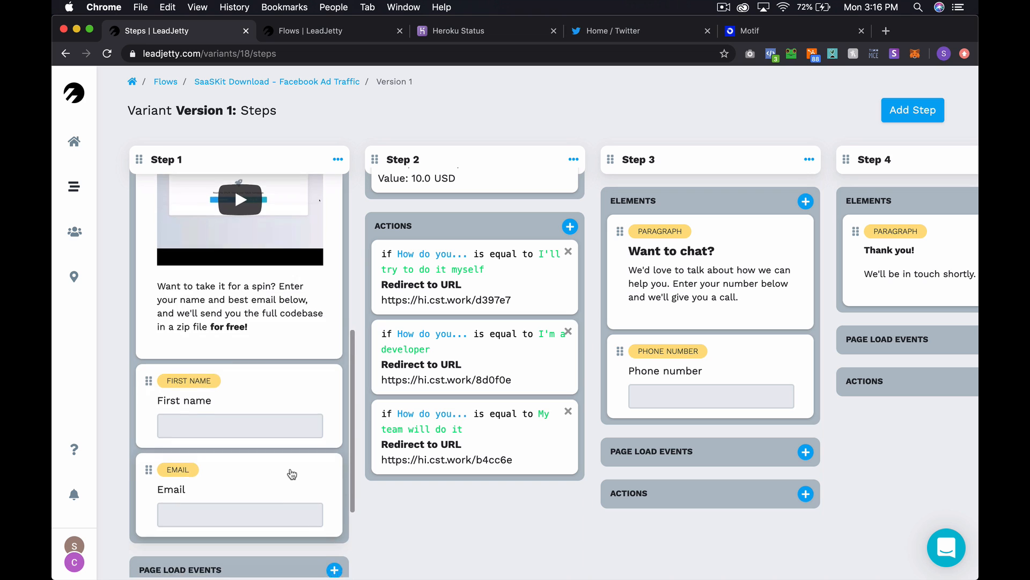
scroll(289, 472, "down", 3)
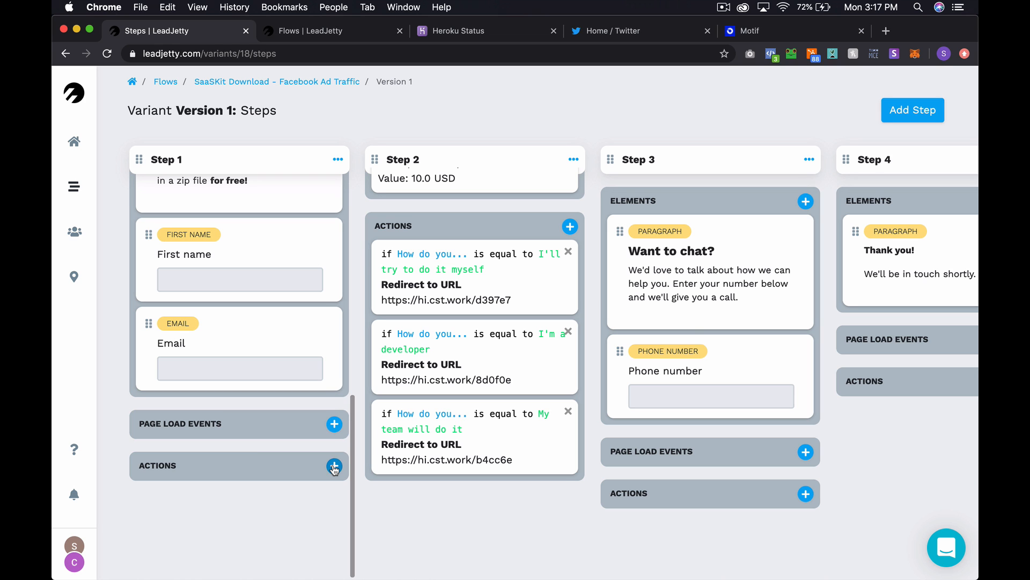
scroll(485, 376, "up", 1)
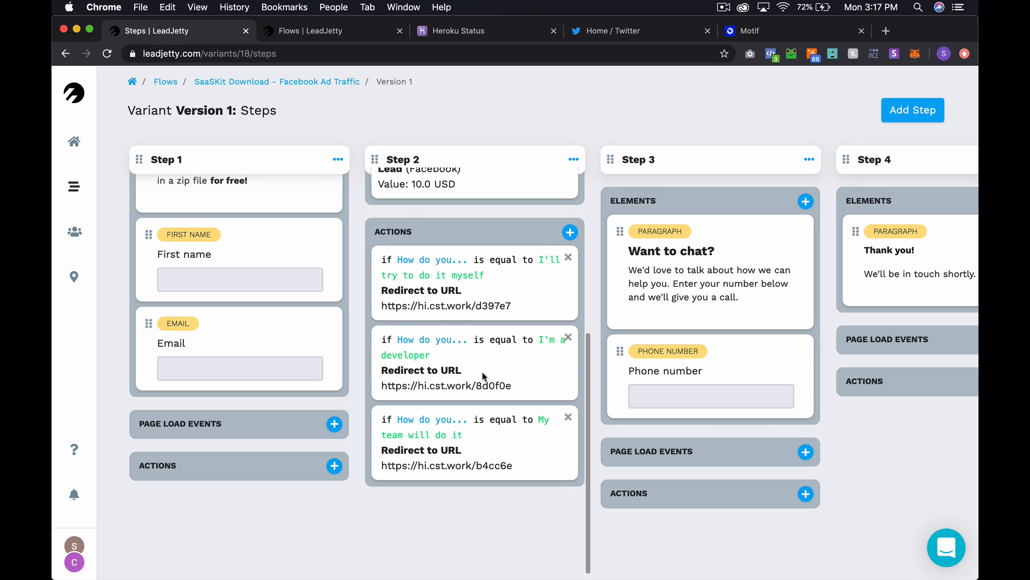
scroll(485, 377, "down", 1)
scroll(482, 376, "up", 5)
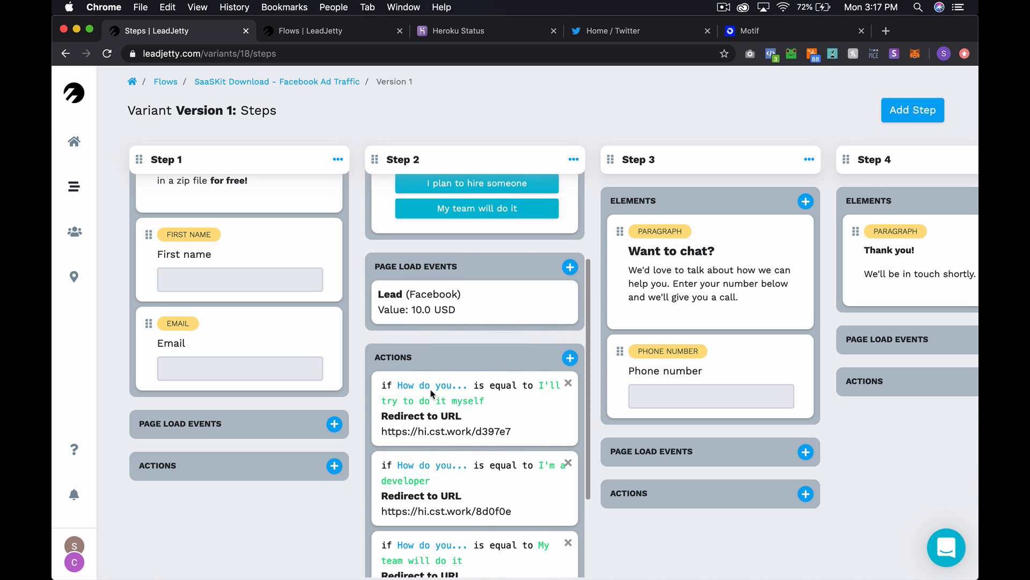
scroll(499, 410, "down", 2)
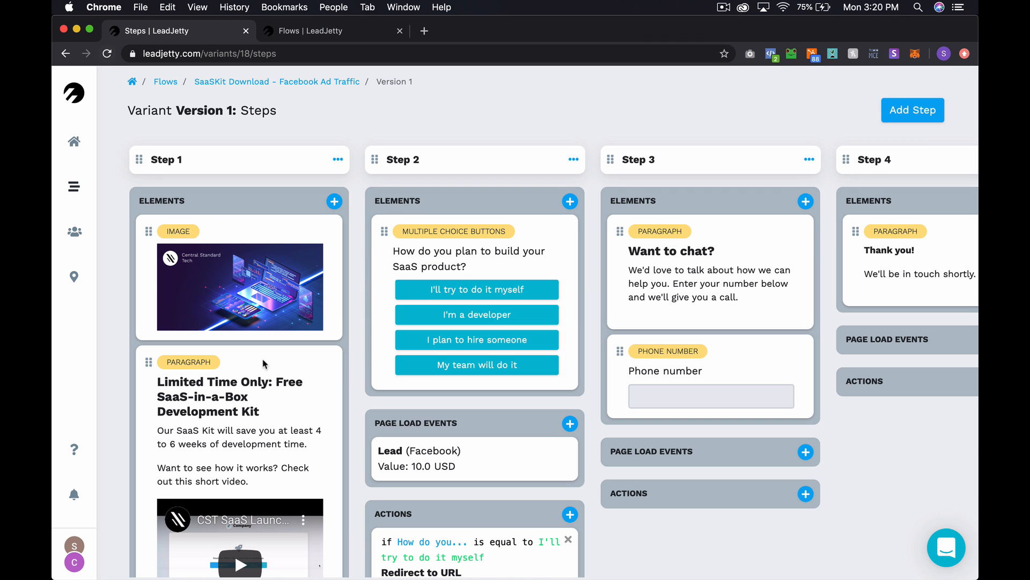
- Insert a rich-text paragraph above Learn to Code Variant A's Step 1 buttons and open its editor
left_click(75, 191)
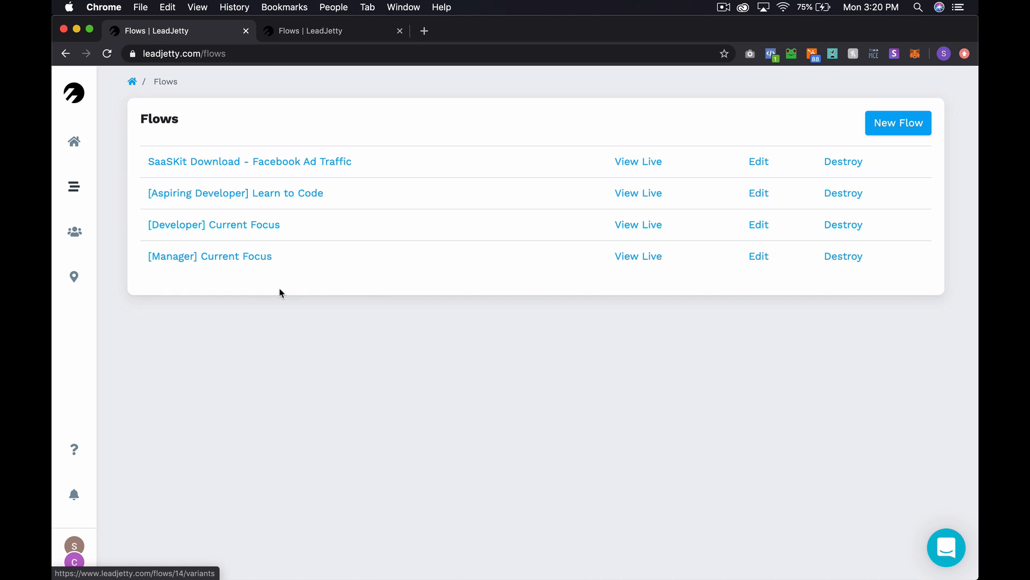
left_click(270, 196)
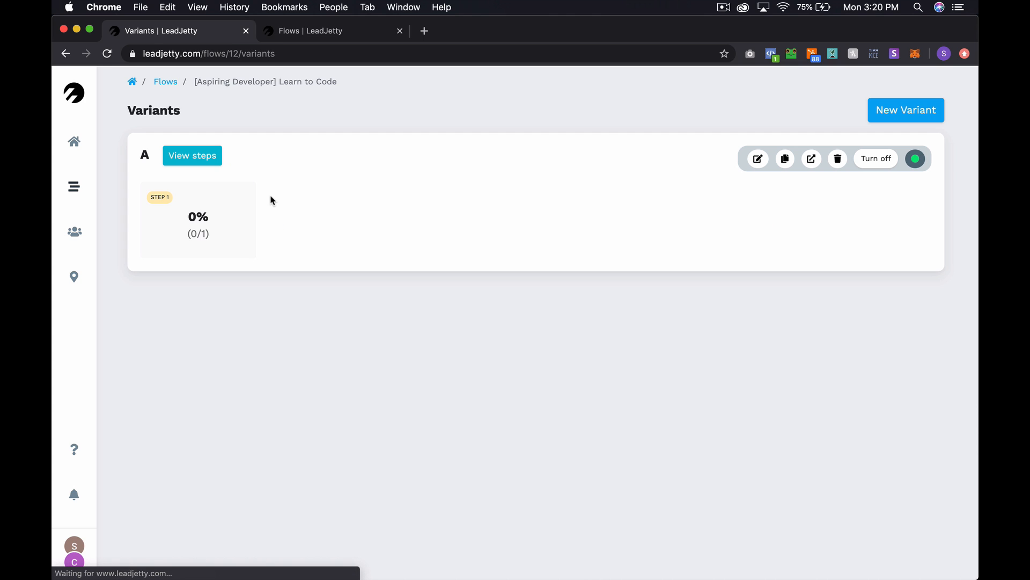
left_click(206, 166)
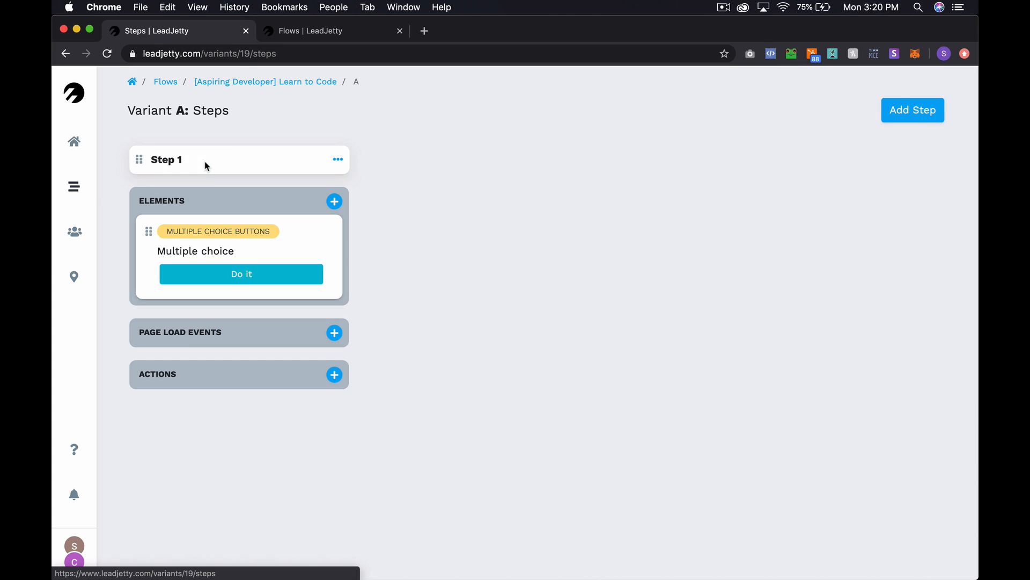
left_click(335, 201)
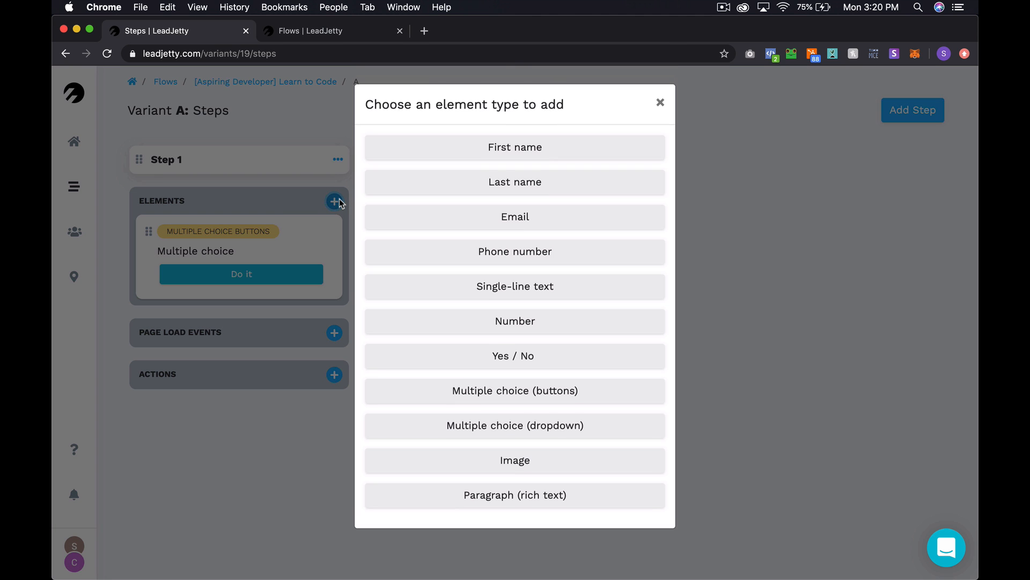
left_click(511, 496)
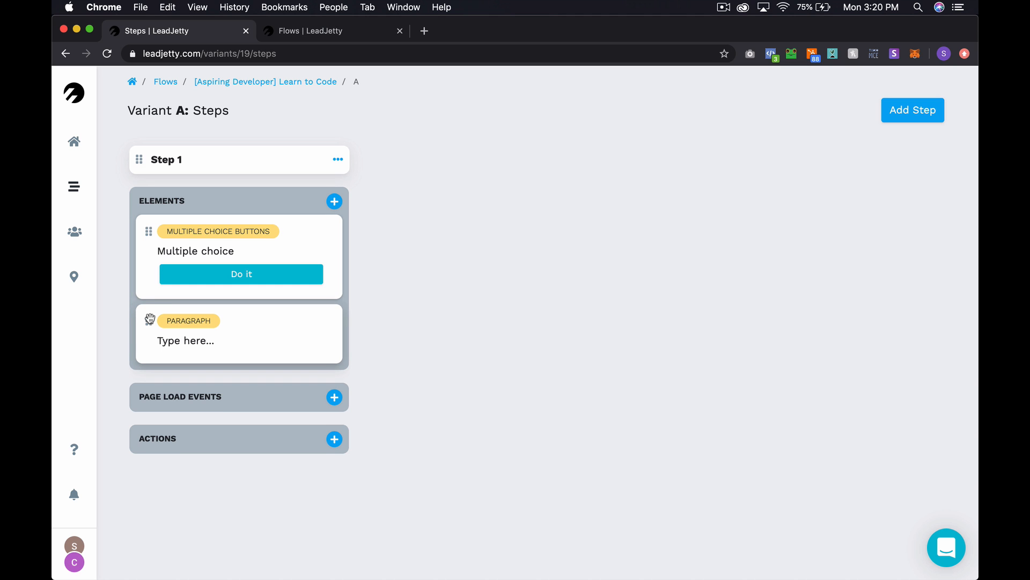
left_click_drag(150, 321, 156, 256)
left_click(242, 259)
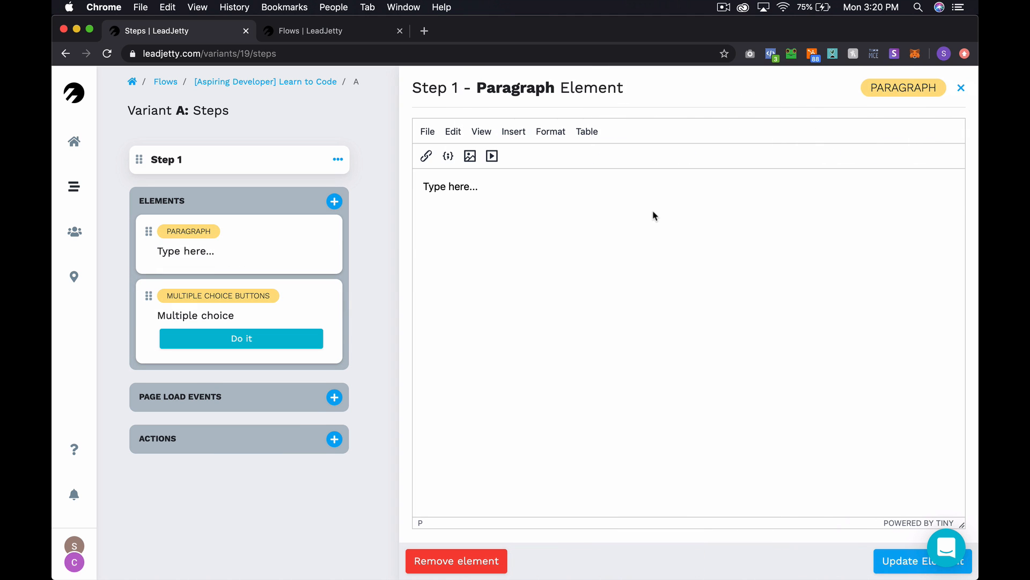
- Replace the placeholder with 'Our SaaS Kit is written in Ruby on Rails.' plus a free-trial recommendation
key("super+a")
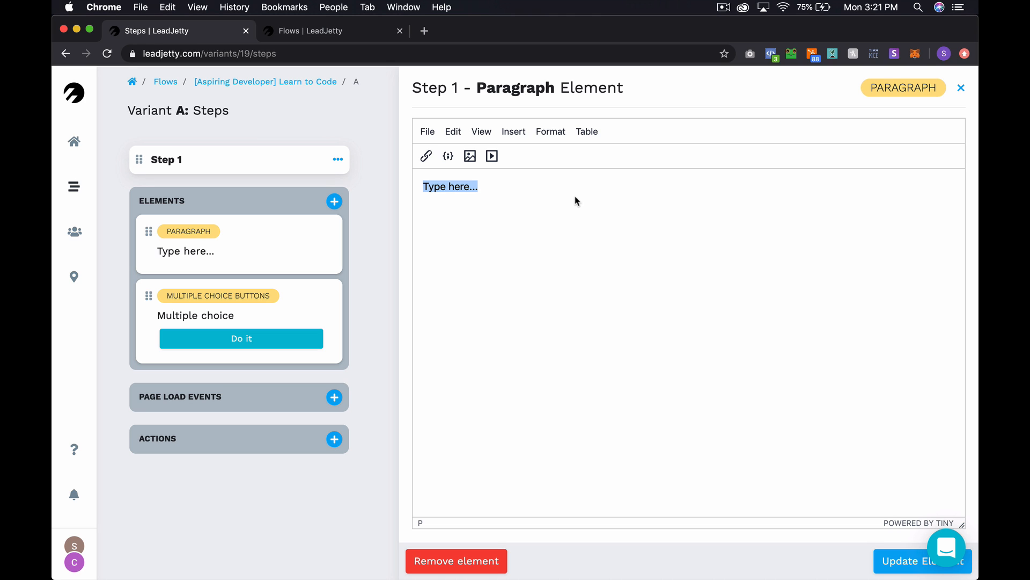
type("Our ")
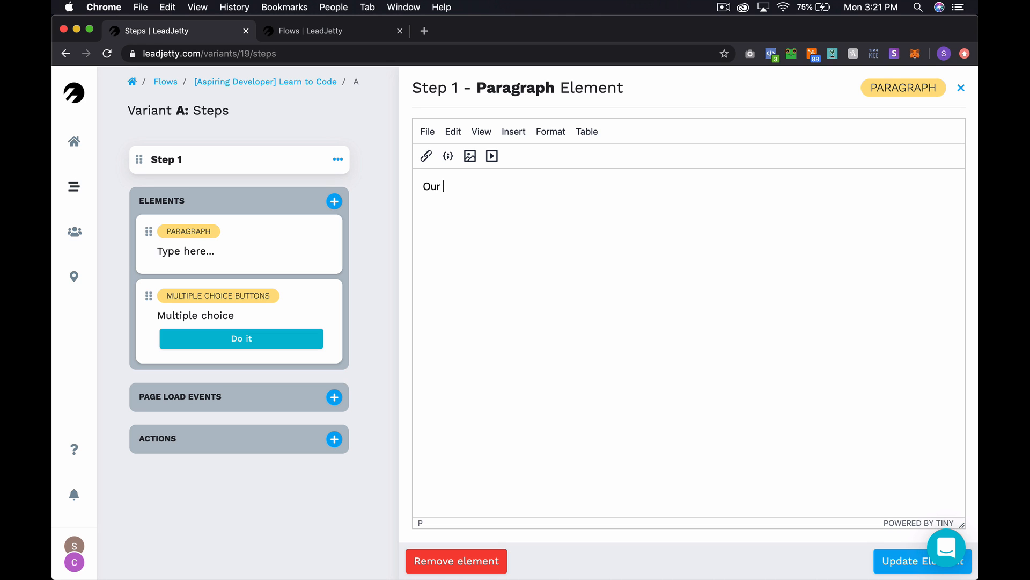
type("Saas Kit is written in Ruby on Rails.")
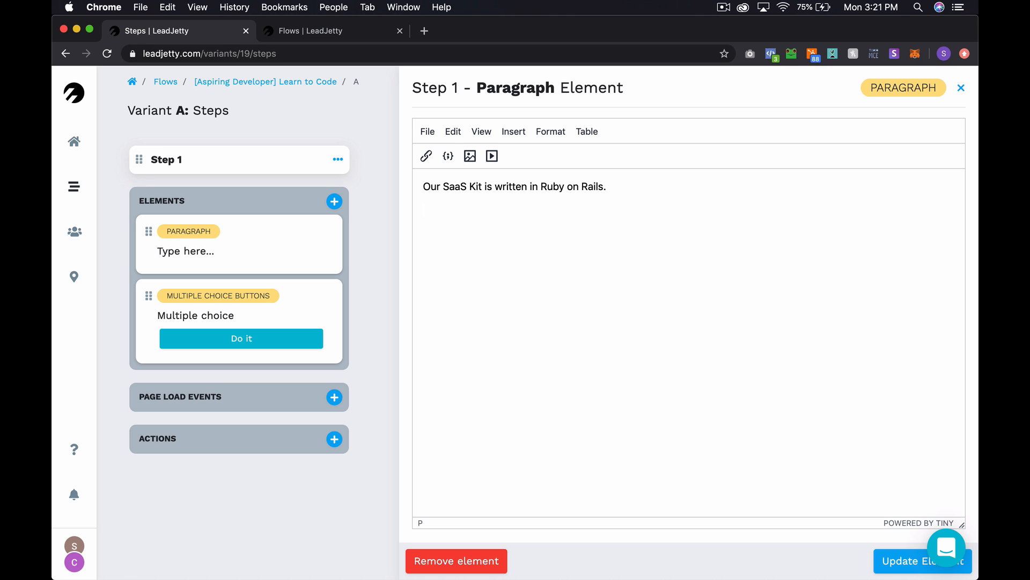
type("One of the best")
key("shift+super+Left")
type("Here's one of our favorite places to learn.")
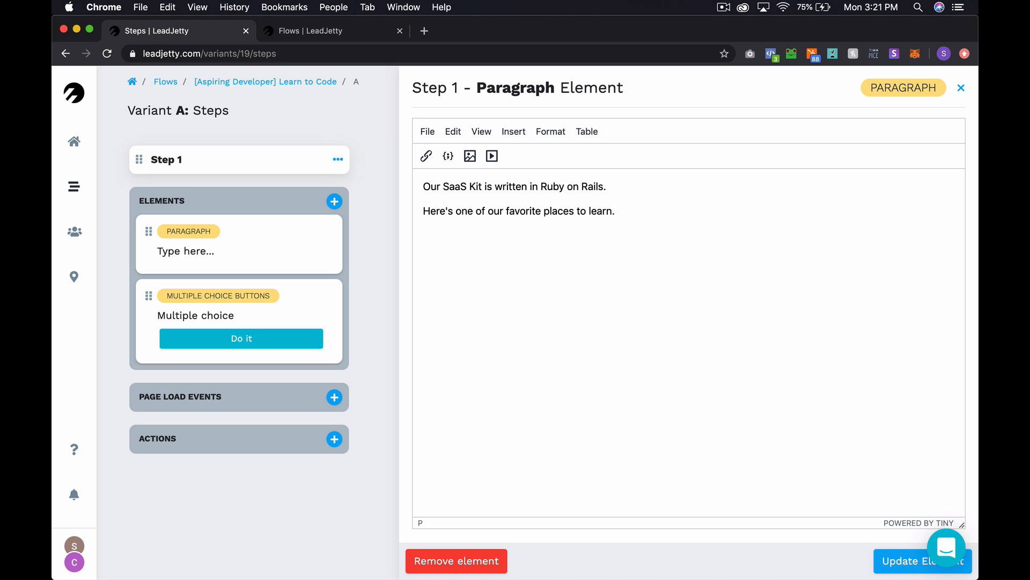
type(" If you")
type("Give the fre")
type("e tiral")
key("BackSpace")
type("rite places to learn. Give the free trial a shot, and you")
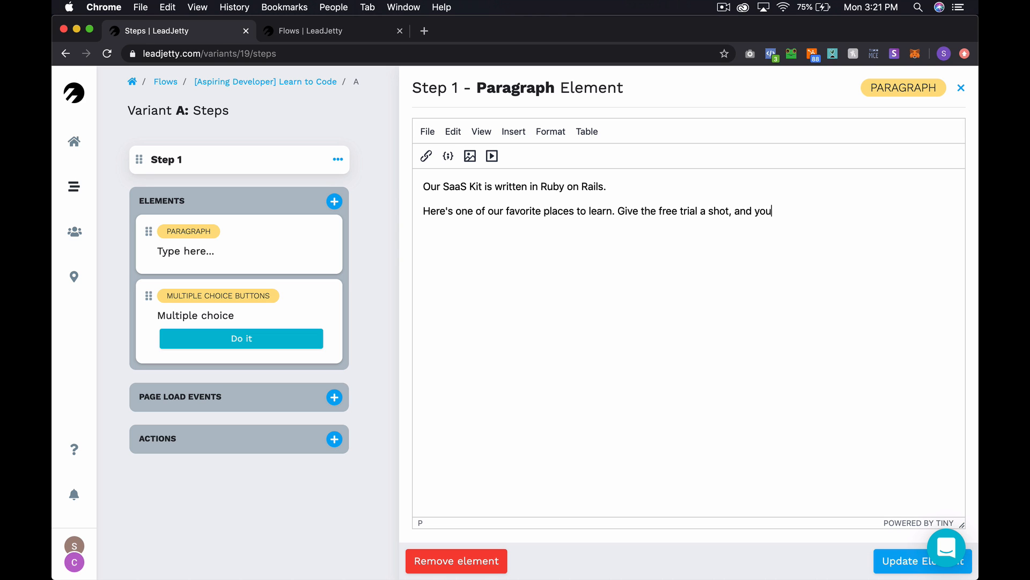
type(" can probably get this ")
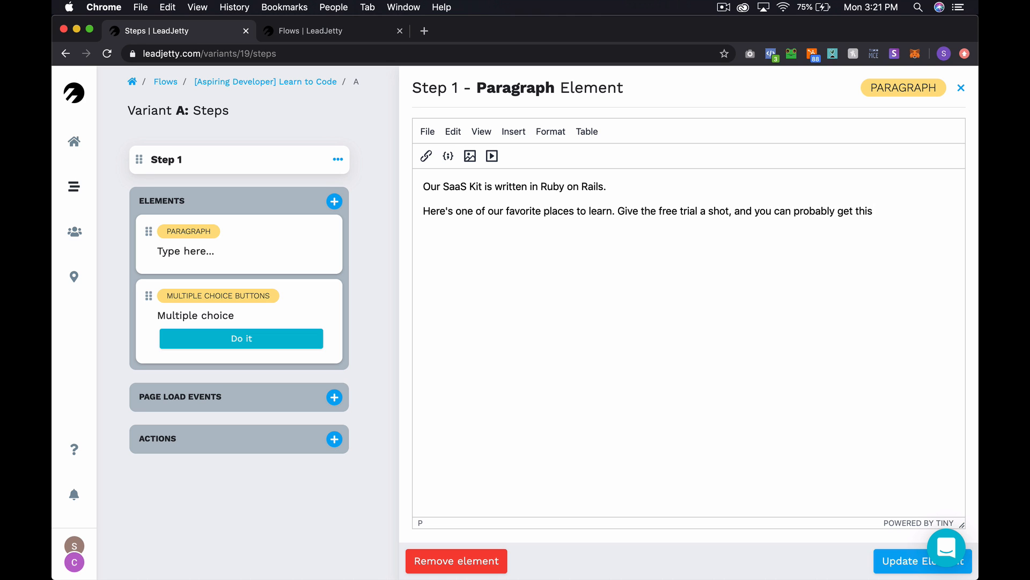
type("codebase up and running b")
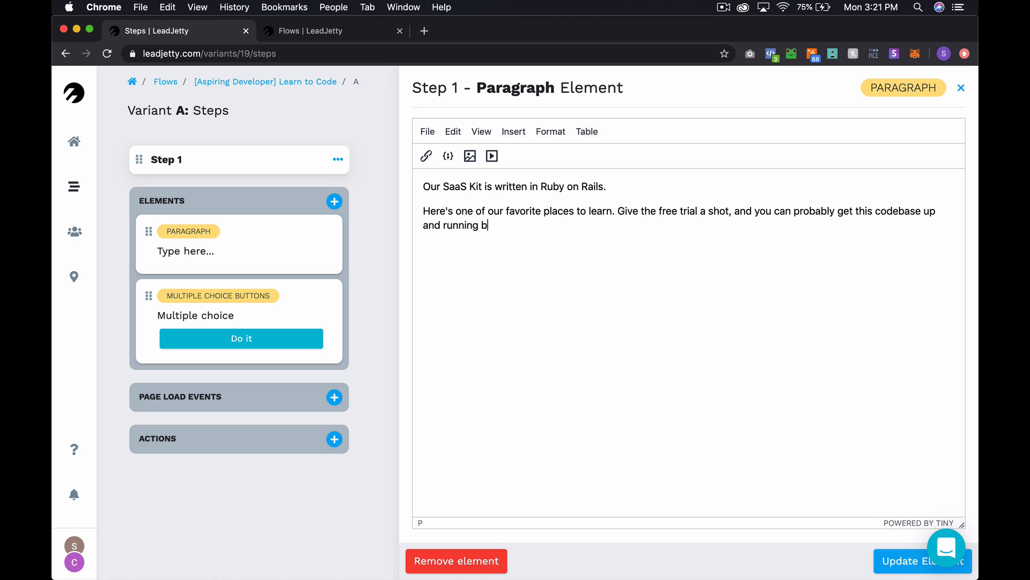
type("y yourself.")
- Bold the Ruby on Rails line and save the paragraph element
left_click_drag(609, 187, 400, 188)
key("super+b")
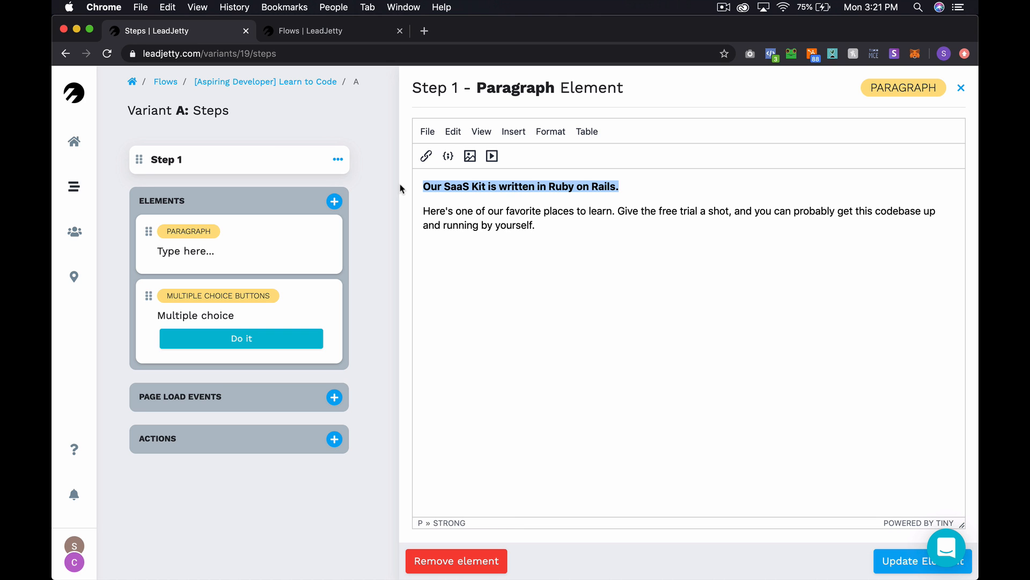
key("super+Down")
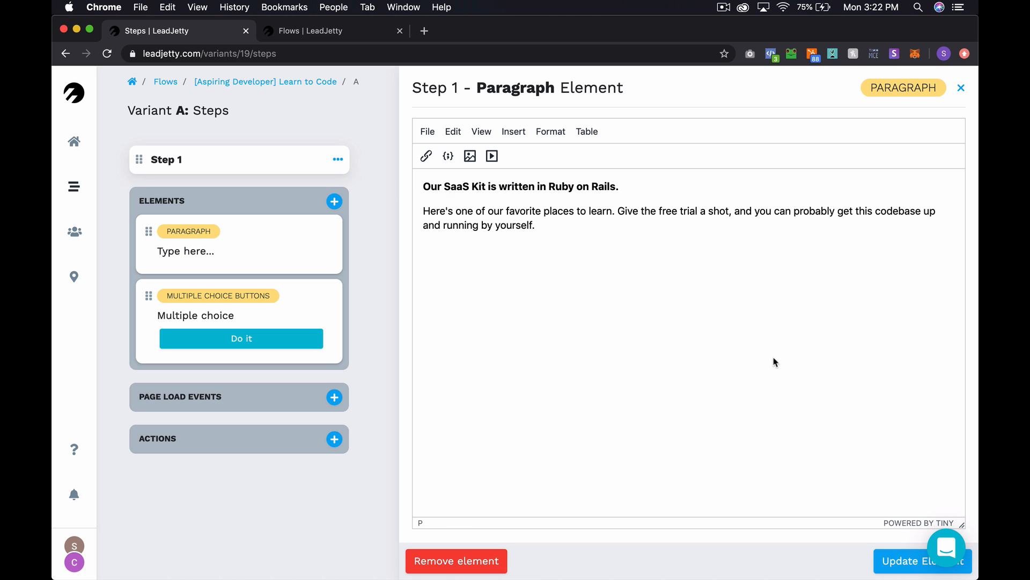
left_click(905, 564)
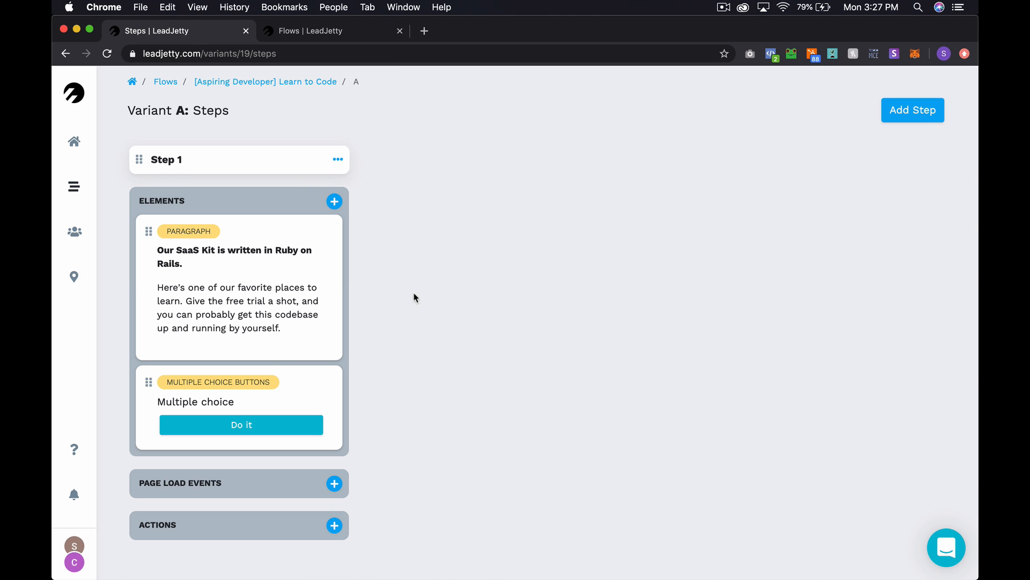
- Delete Step 1's multiple choice element, then bring up Step 1's settings
left_click(168, 402)
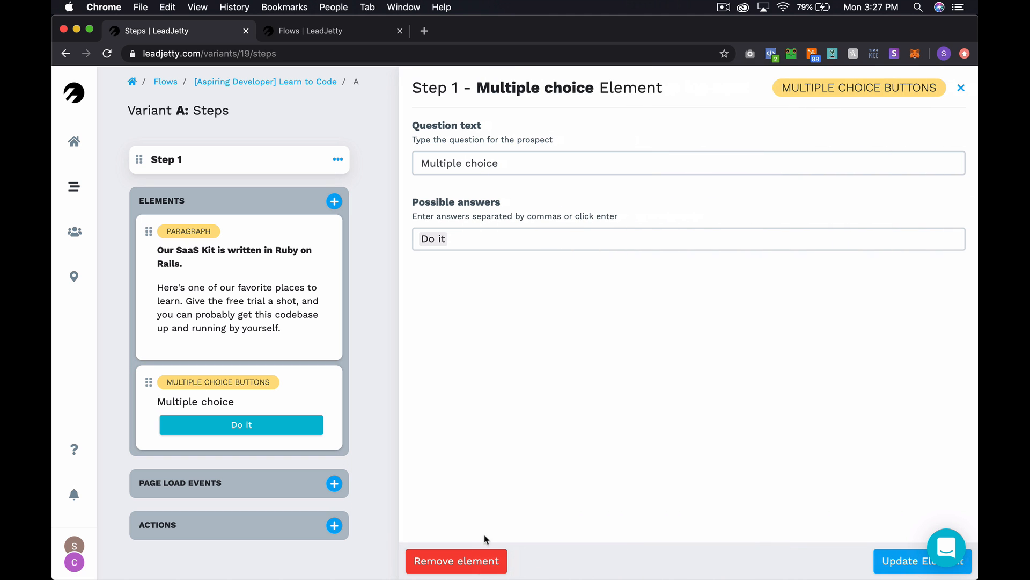
left_click(485, 553)
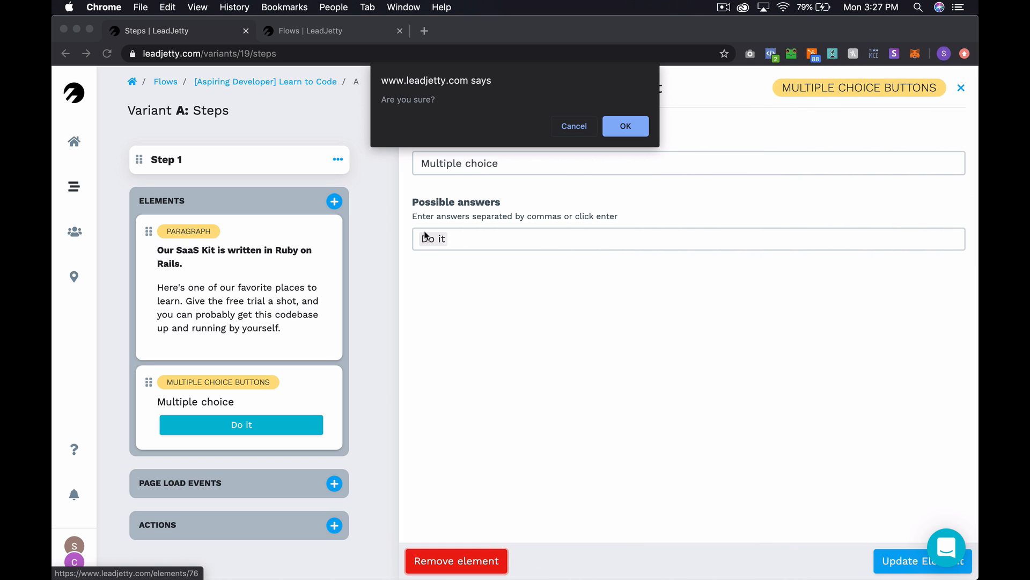
left_click(645, 133)
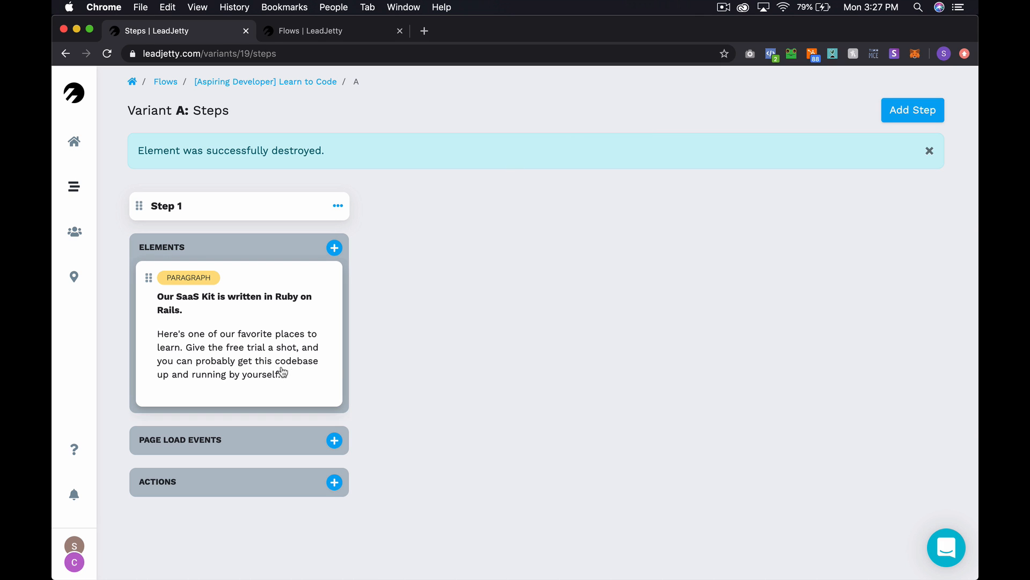
left_click(339, 209)
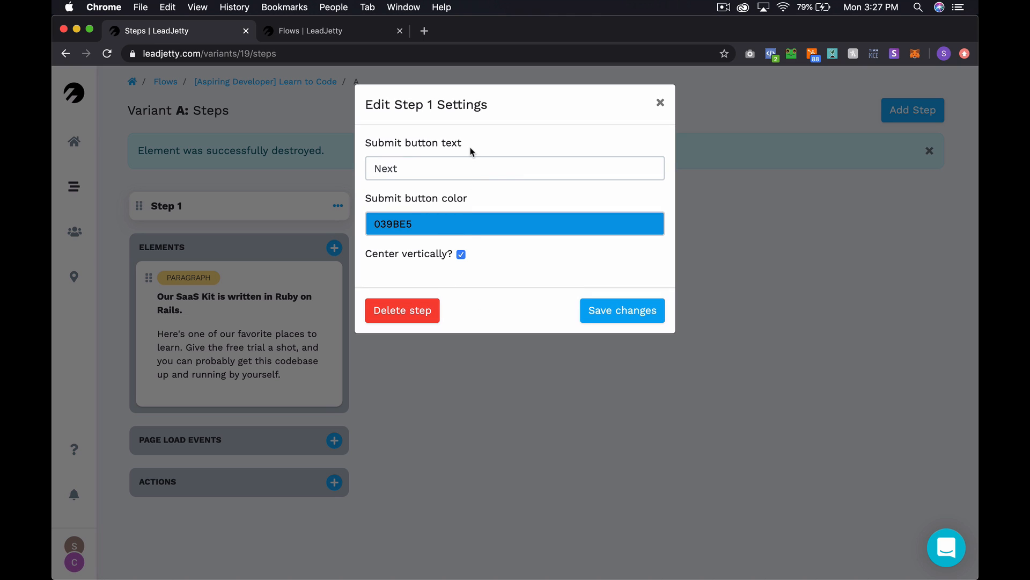
- Set Step 1's submit button to 'Try Treehouse For Free' in green 29E581 and save
double_click(436, 166)
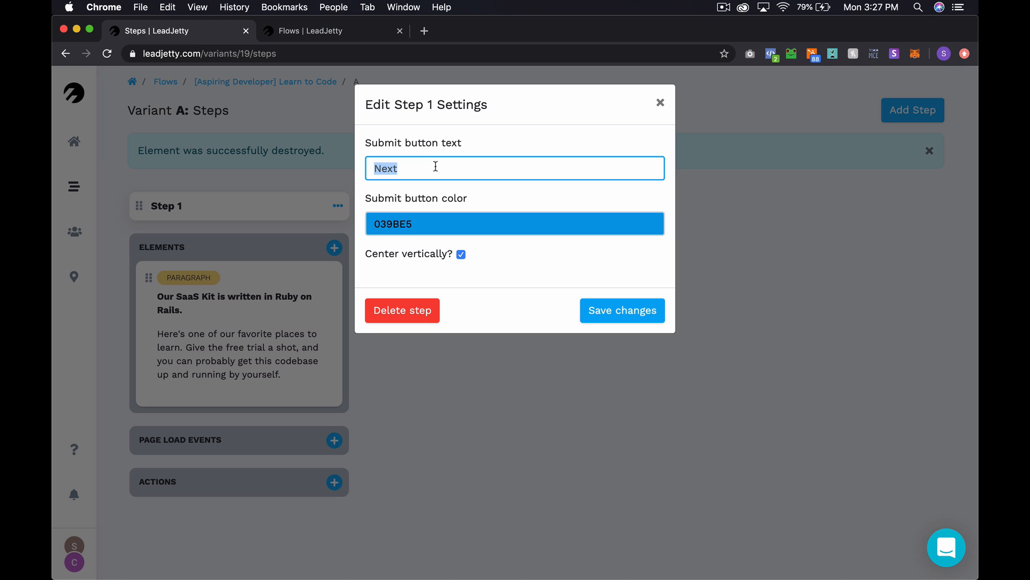
type("Try Treehouse For Fre")
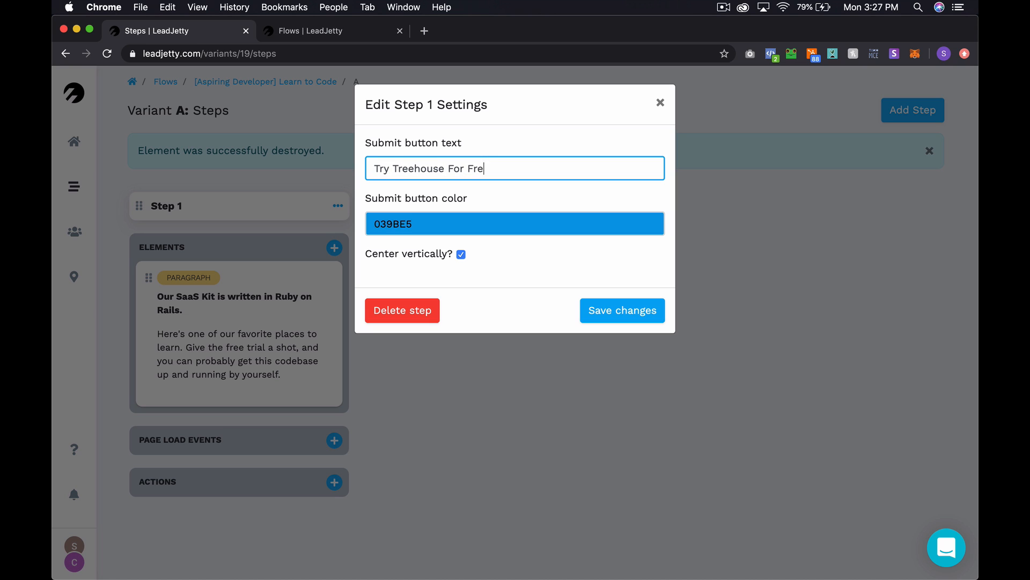
type("e")
left_click(485, 223)
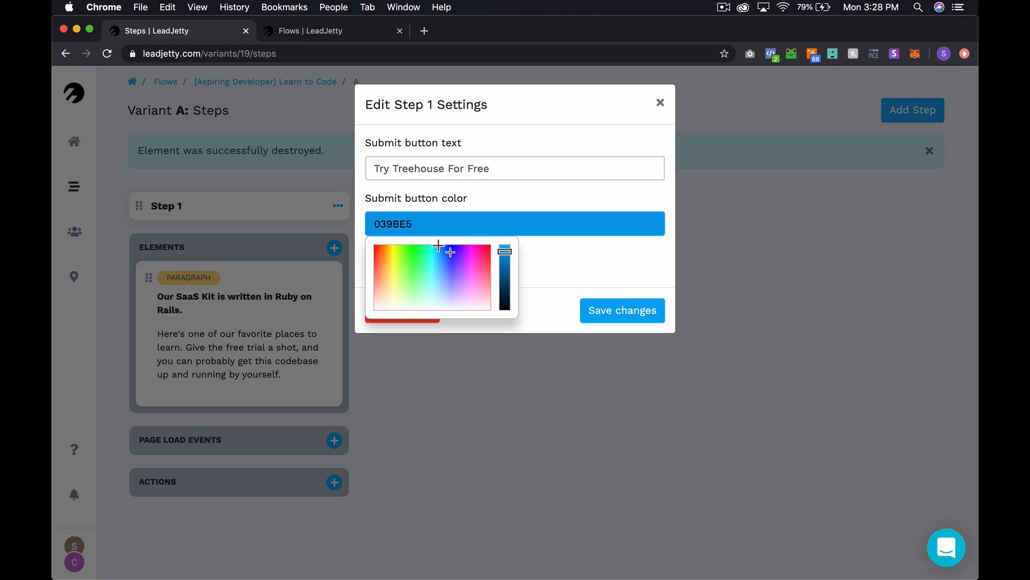
left_click(421, 252)
left_click_drag(421, 252, 421, 257)
left_click(637, 309)
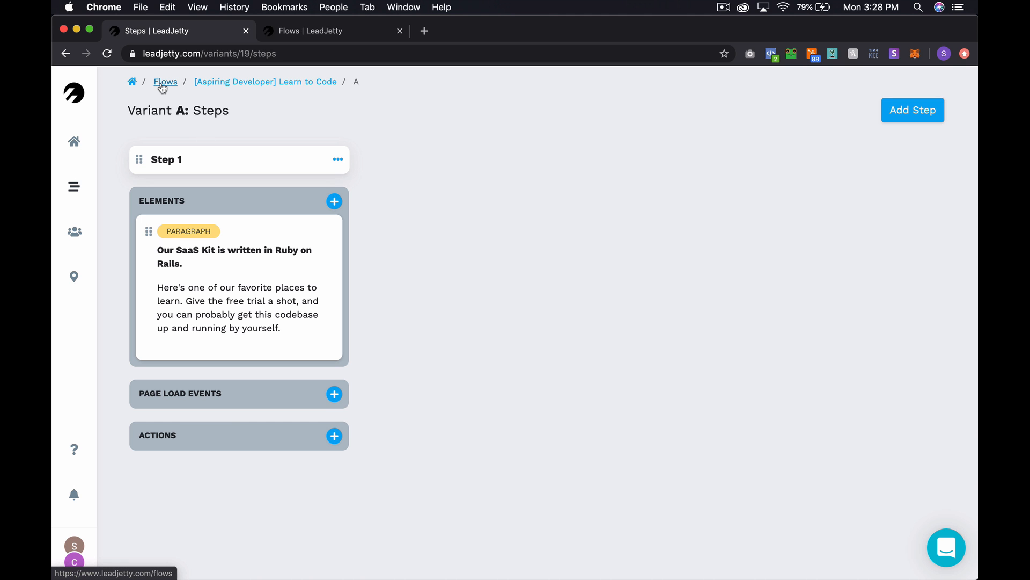
- Load the live flow preview at step 1 by editing the step number in the address
left_click(297, 32)
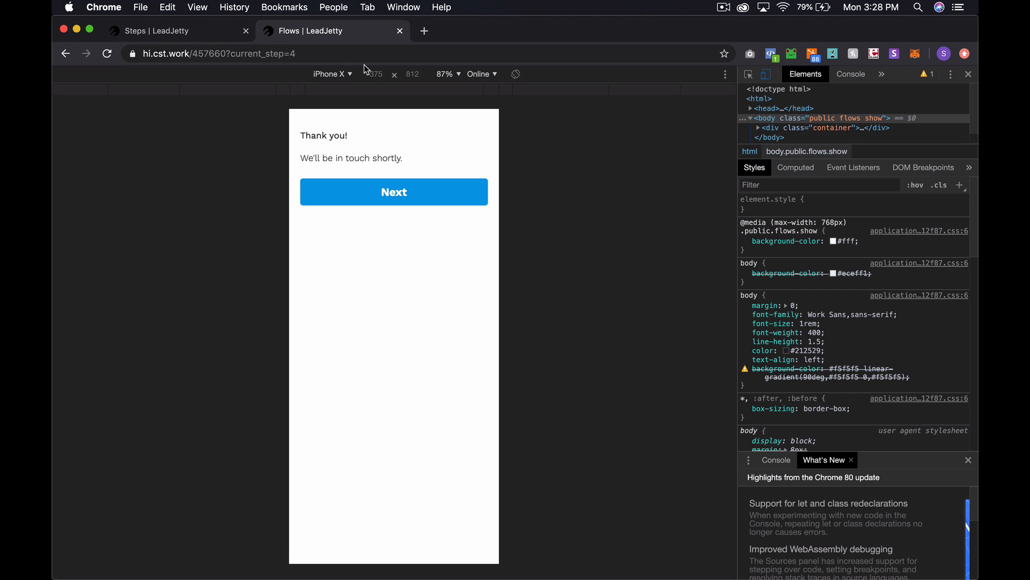
left_click(347, 55)
left_click(346, 55)
key("BackSpace")
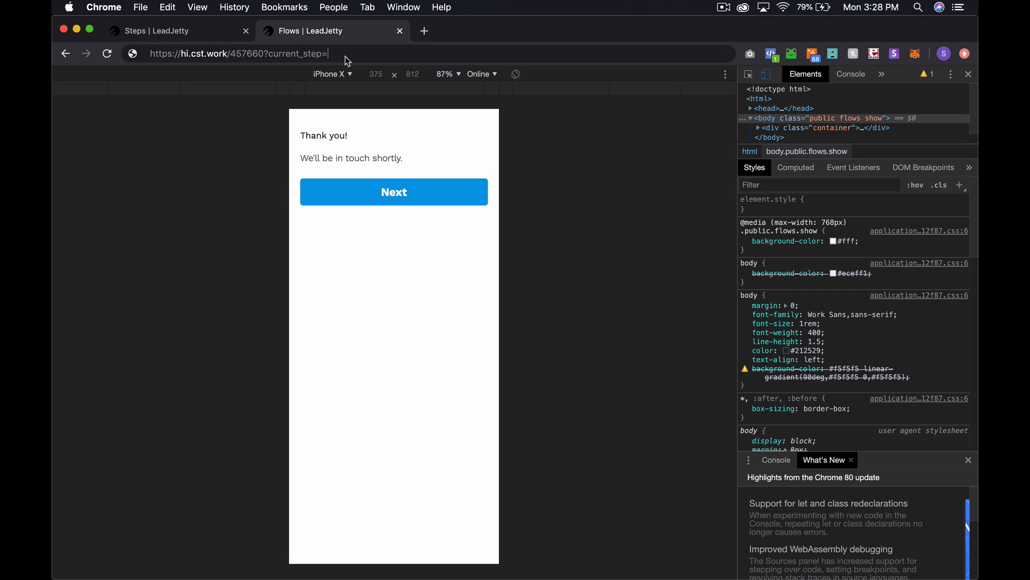
type("1")
key("Return")
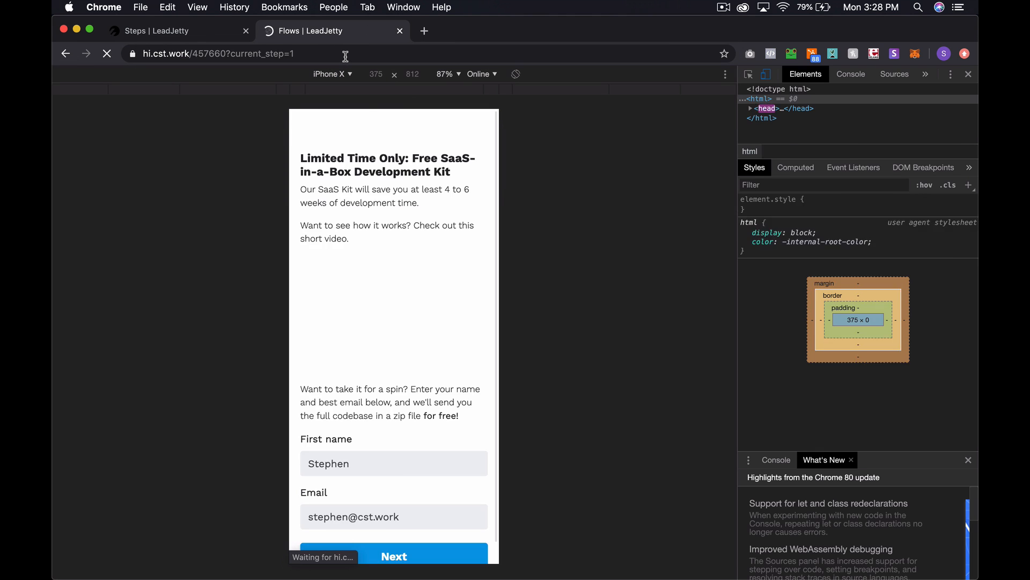
scroll(424, 297, "down", 3)
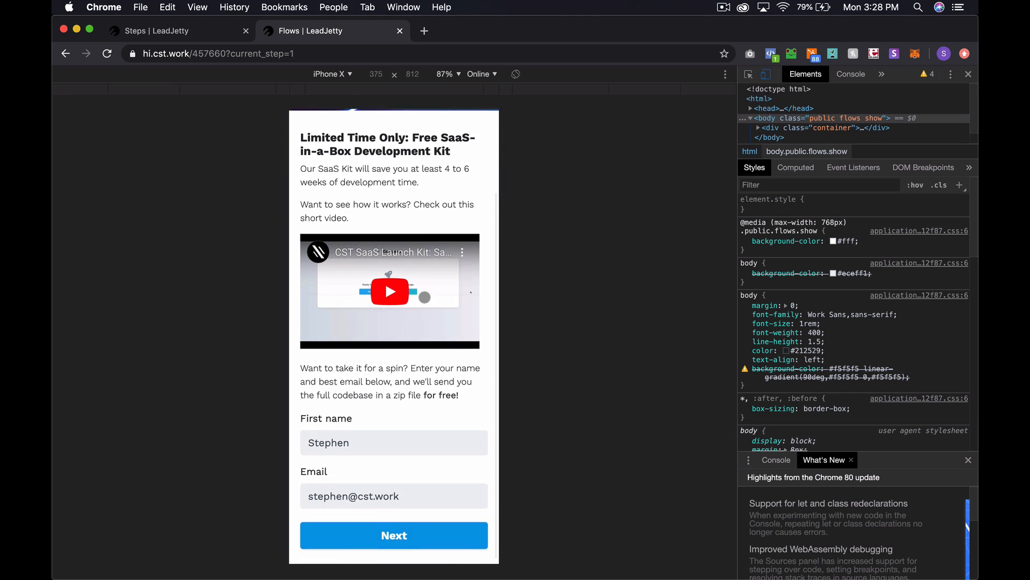
scroll(424, 297, "up", 3)
scroll(424, 297, "down", 3)
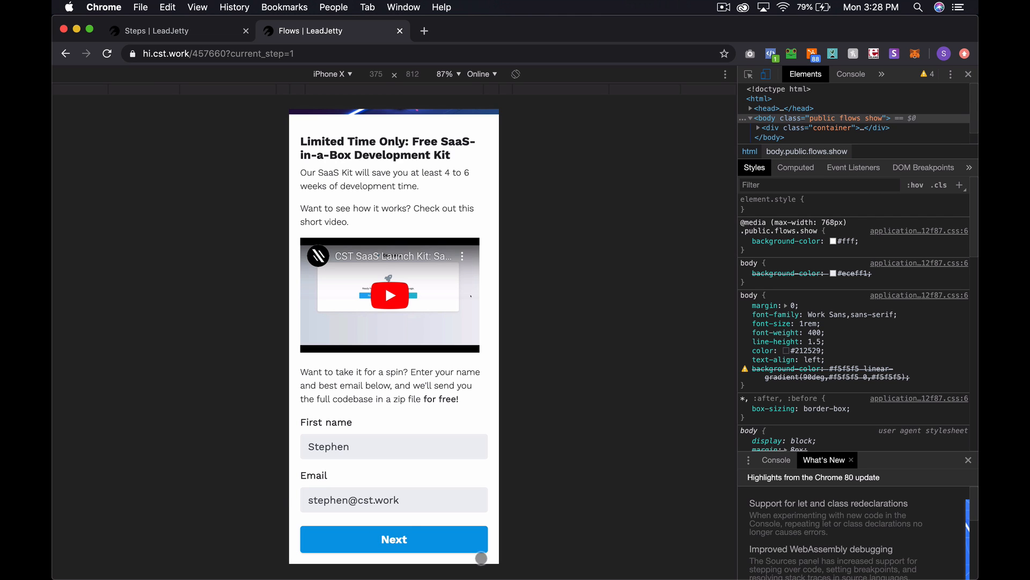
- Advance past step 1, answer 'I'll try to do it myself', and return to the steps board
left_click(408, 541)
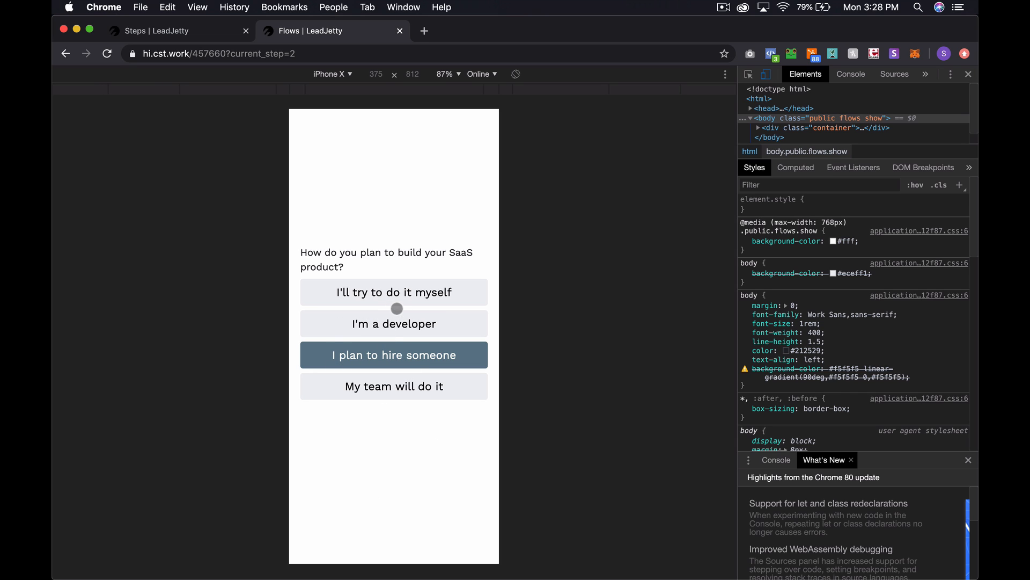
left_click(387, 285)
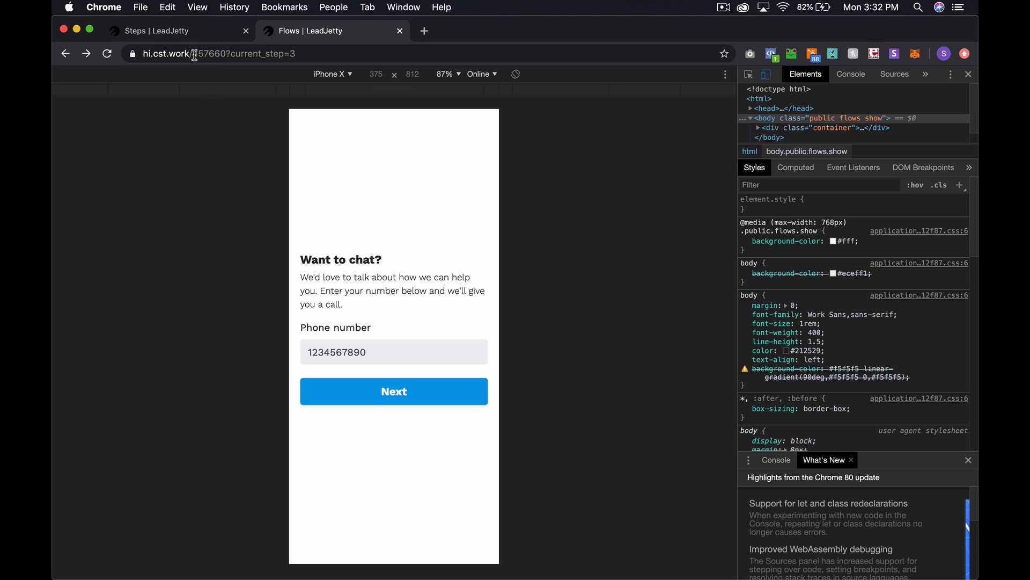
left_click(170, 34)
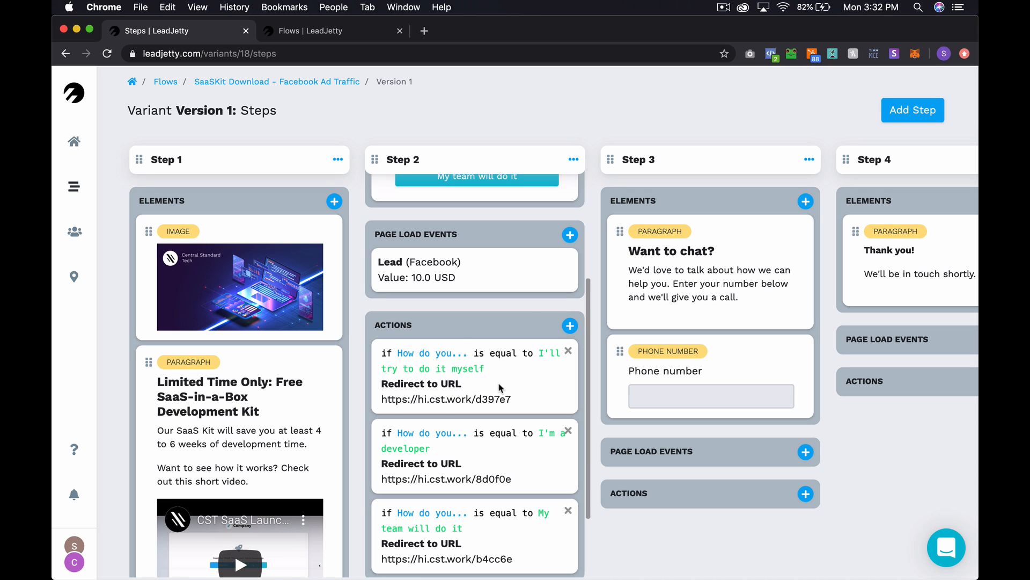
- Reword Step 2's first possible answer to 'I will try to do it myself'
scroll(459, 326, "up", 5)
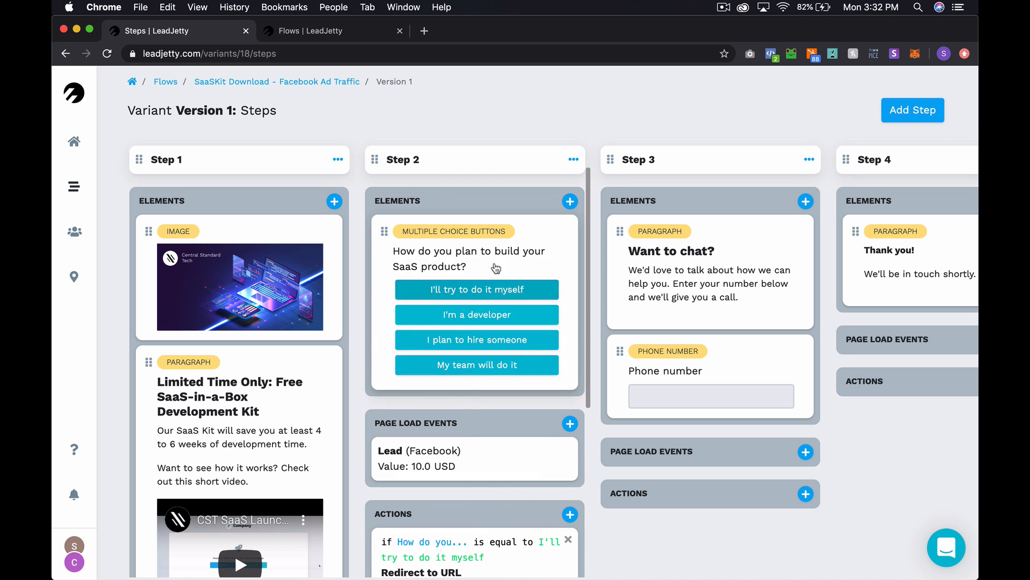
left_click(507, 248)
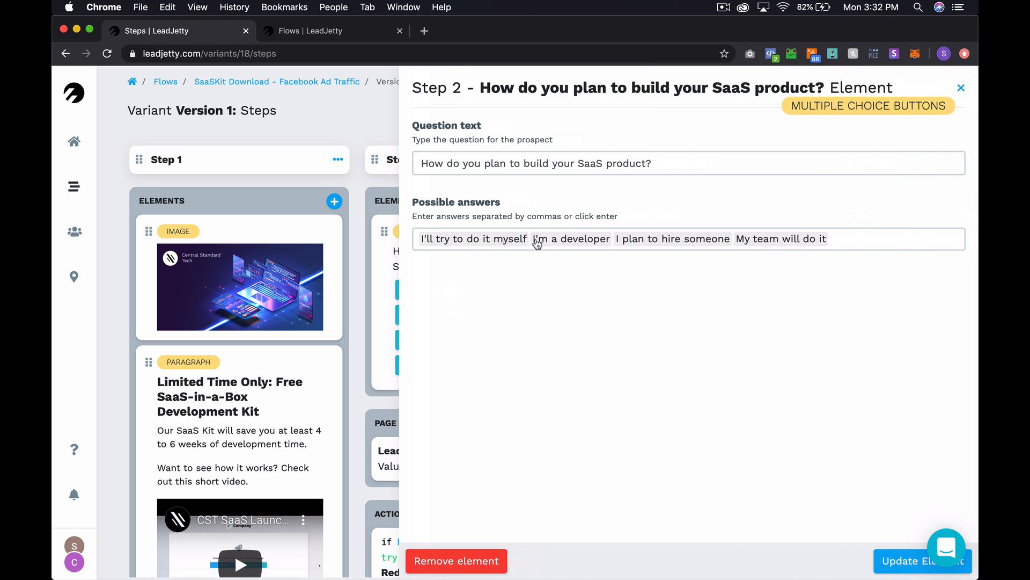
left_click(529, 237)
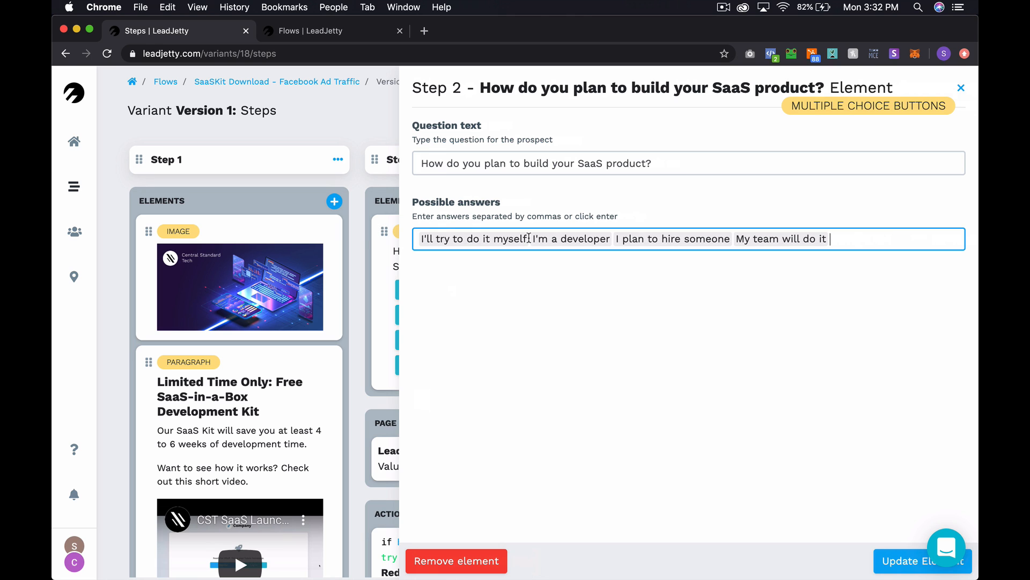
key("BackSpace")
left_click(477, 263)
left_click(507, 240)
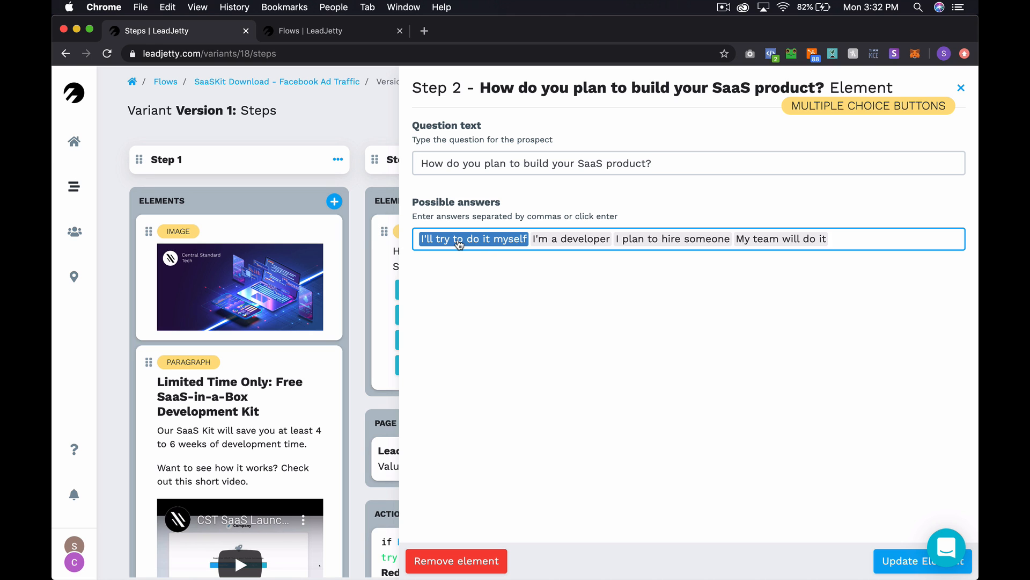
key("Left")
key("Right")
key("Right")
key("Left")
key("Left")
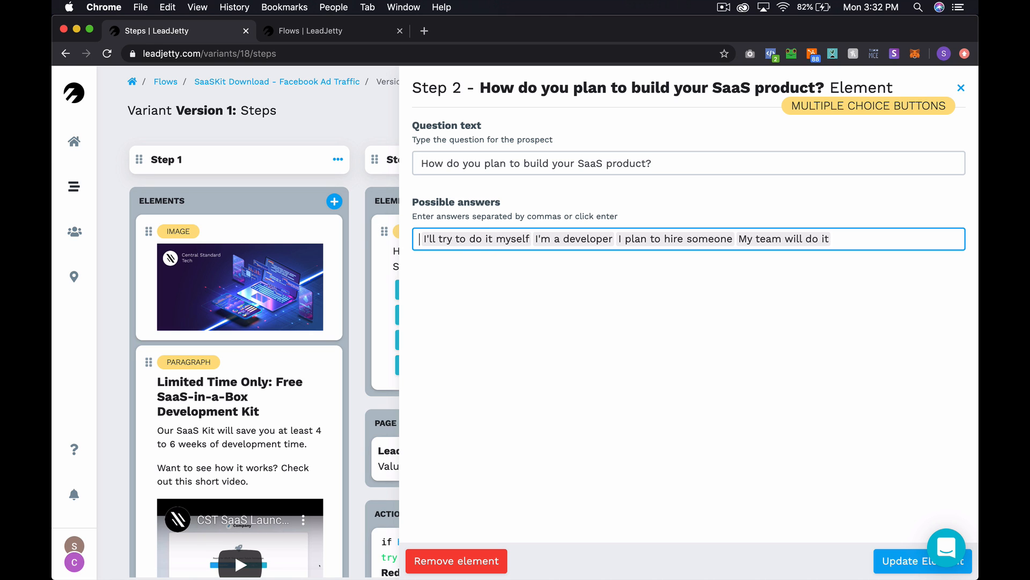
key("BackSpace")
key("BackSpace")
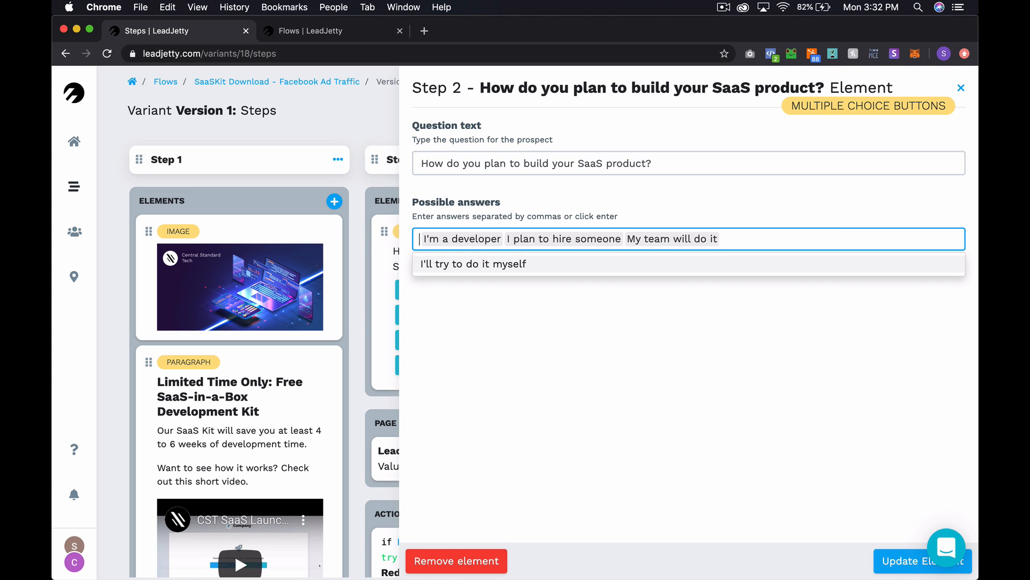
type("I will")
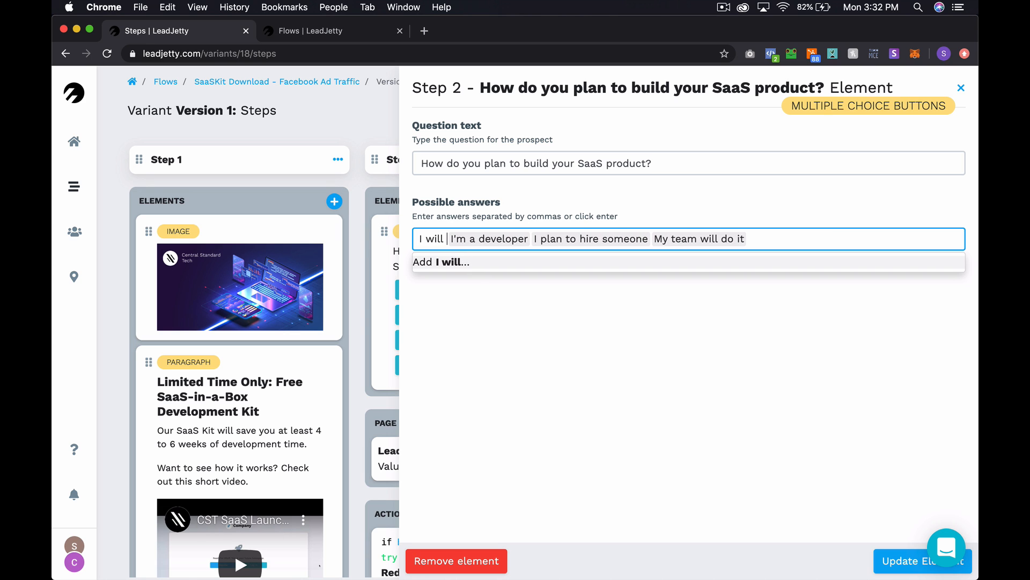
type(" try to do i")
type("t my")
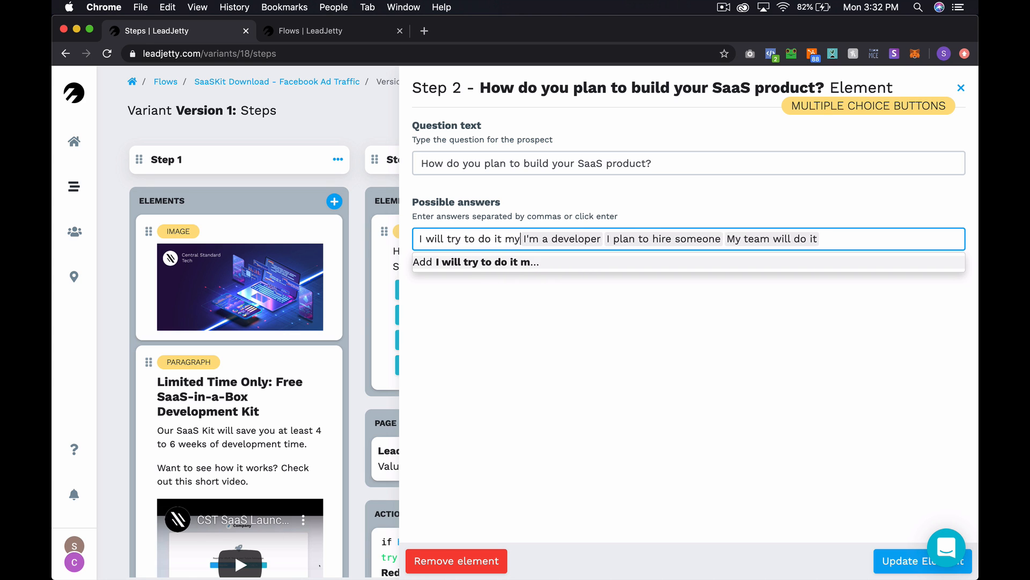
type("self")
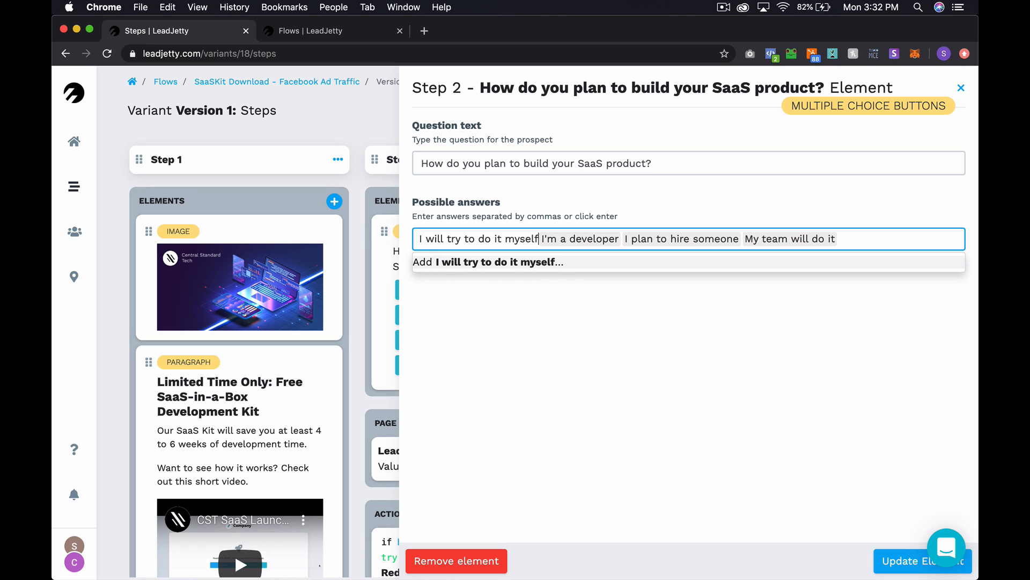
key("Return")
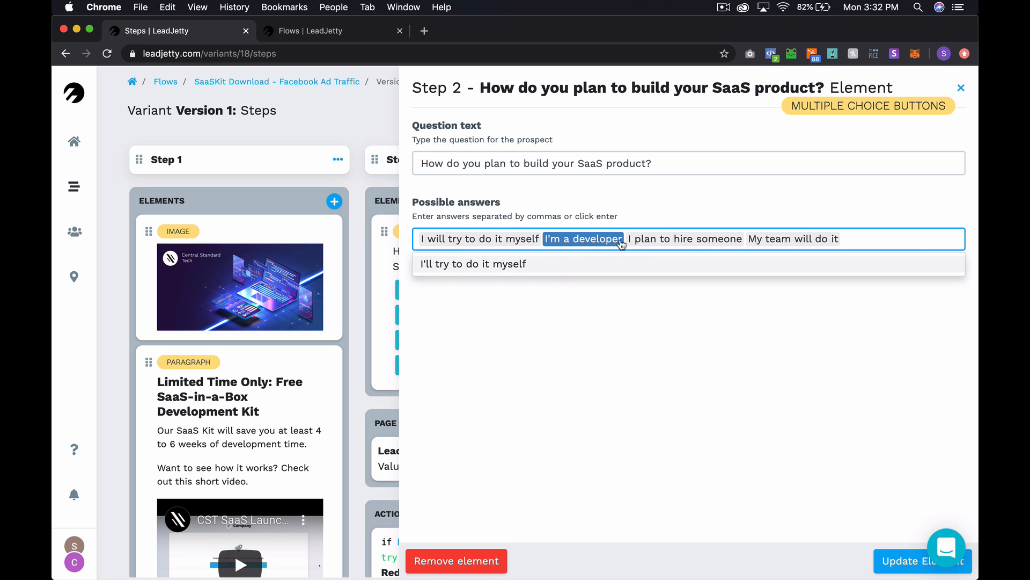
- Change the next answer to 'I am a developer' and save the question
key("BackSpace")
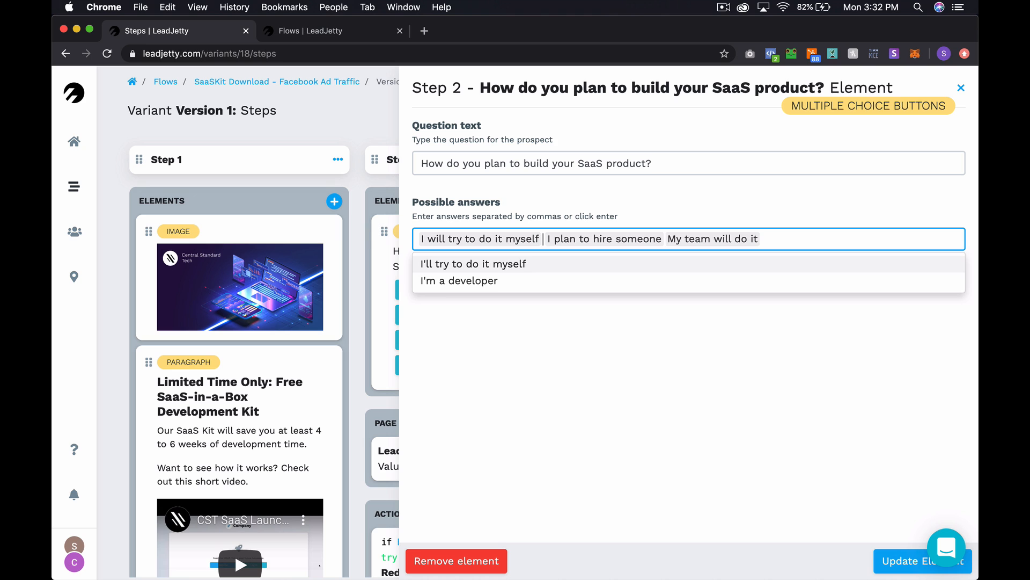
type("I am a developer")
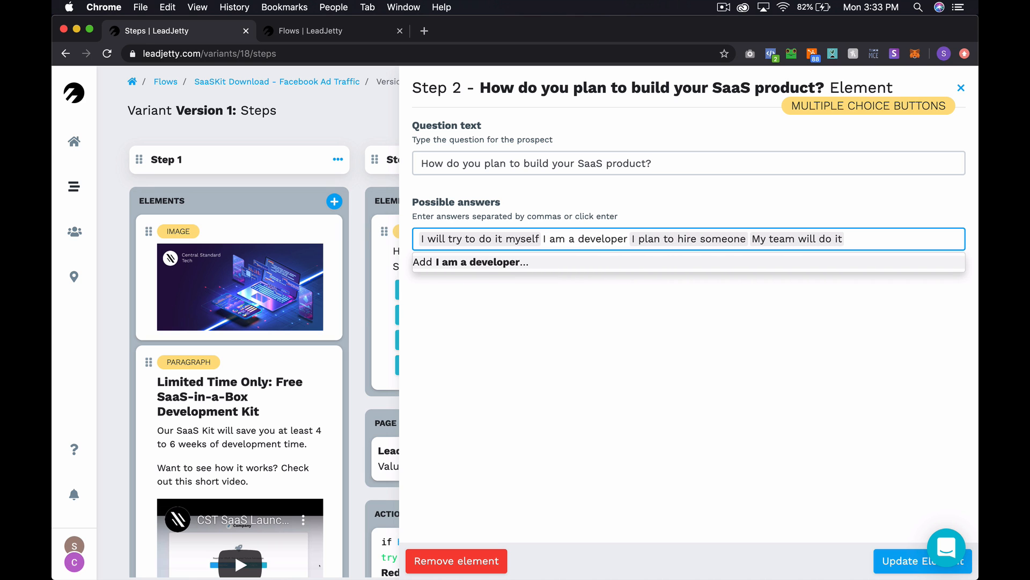
key("Return")
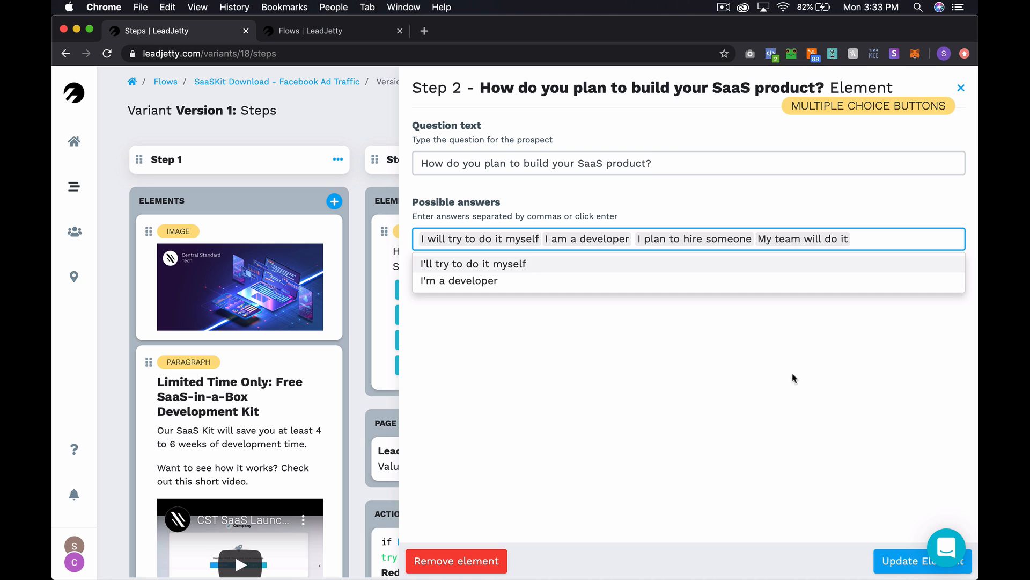
left_click(902, 564)
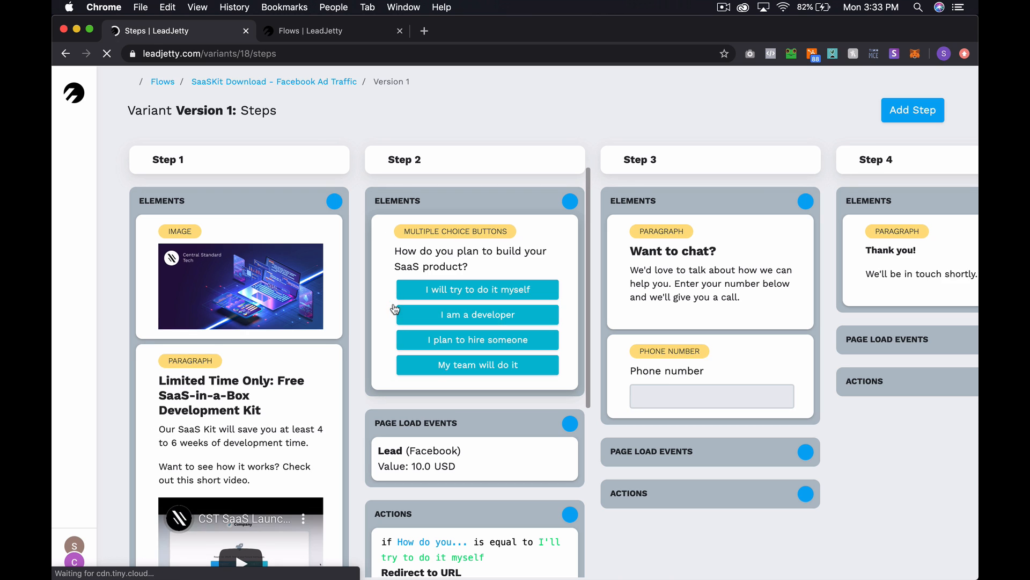
- Copy the first action's redirect URL, then delete that 'I'll try to do it myself' redirect
scroll(394, 303, "down", 5)
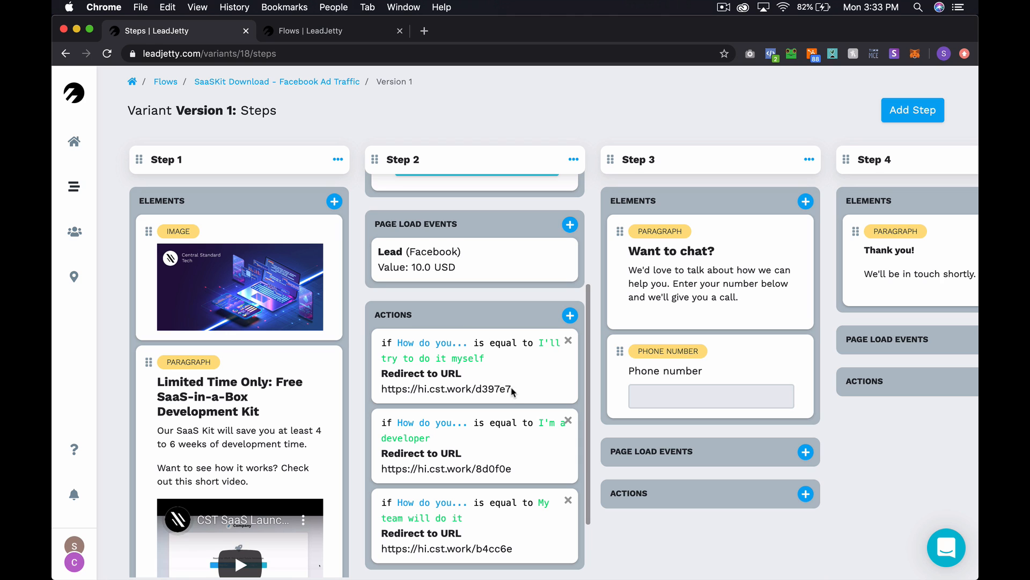
left_click_drag(512, 388, 382, 390)
key("super+c")
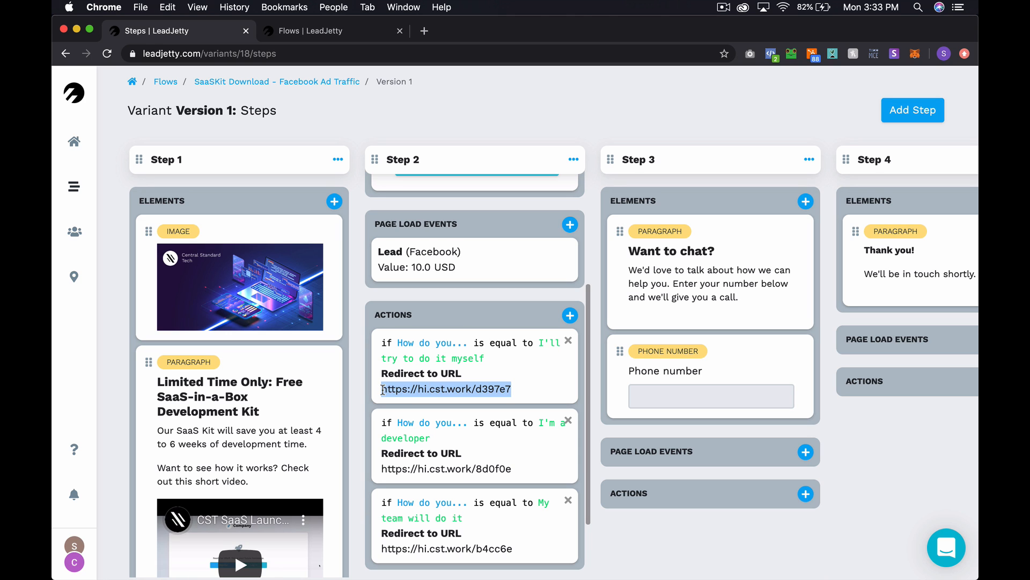
left_click(568, 342)
left_click(637, 126)
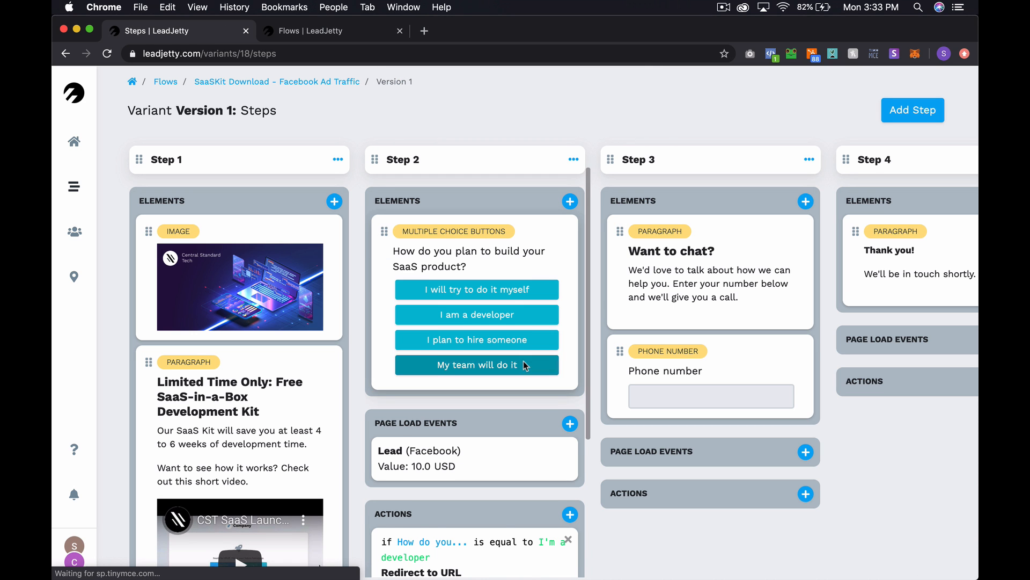
scroll(523, 360, "down", 4)
left_click(570, 321)
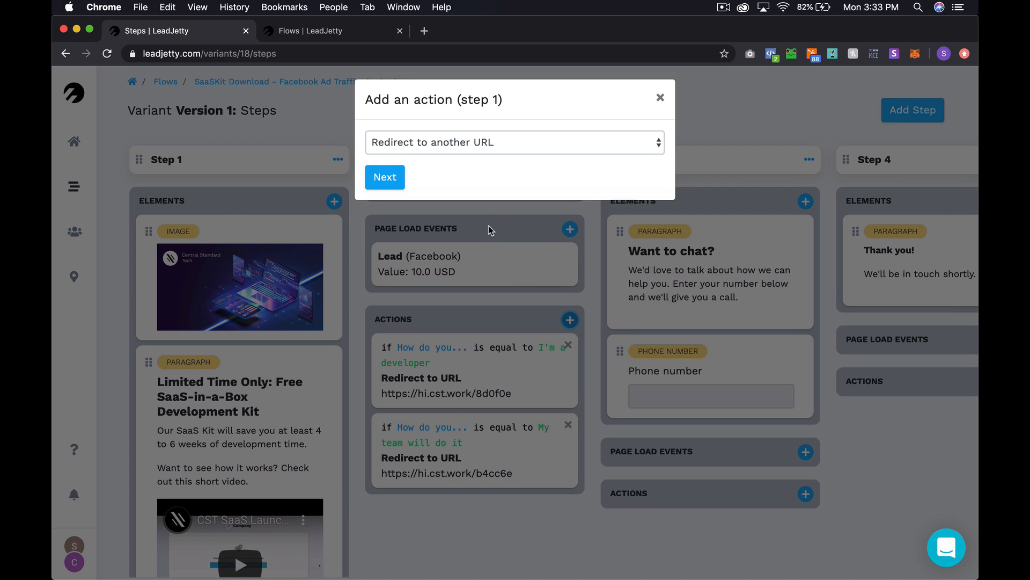
left_click(476, 147)
left_click(476, 147)
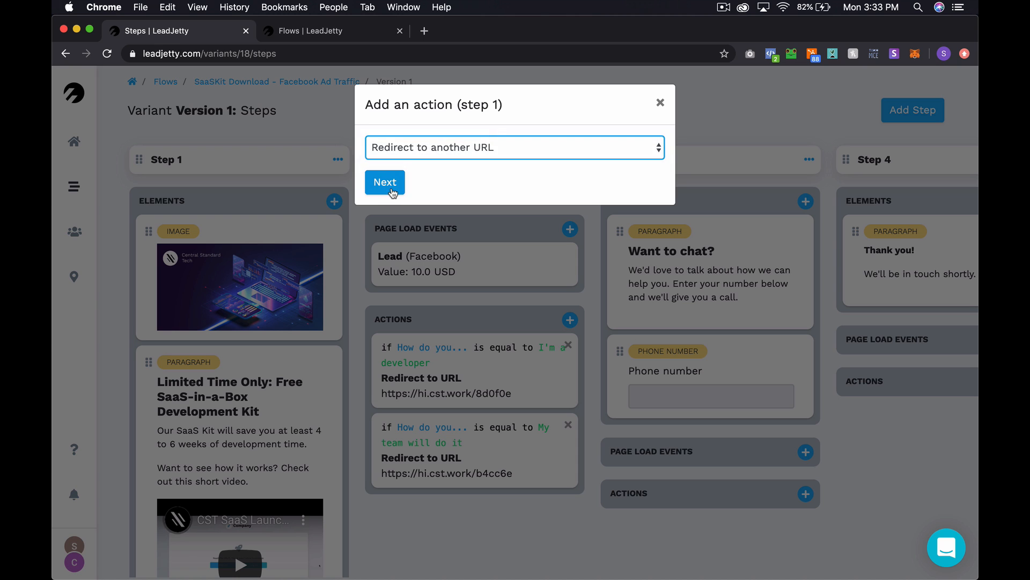
left_click(391, 188)
left_click(424, 166)
key("super+v")
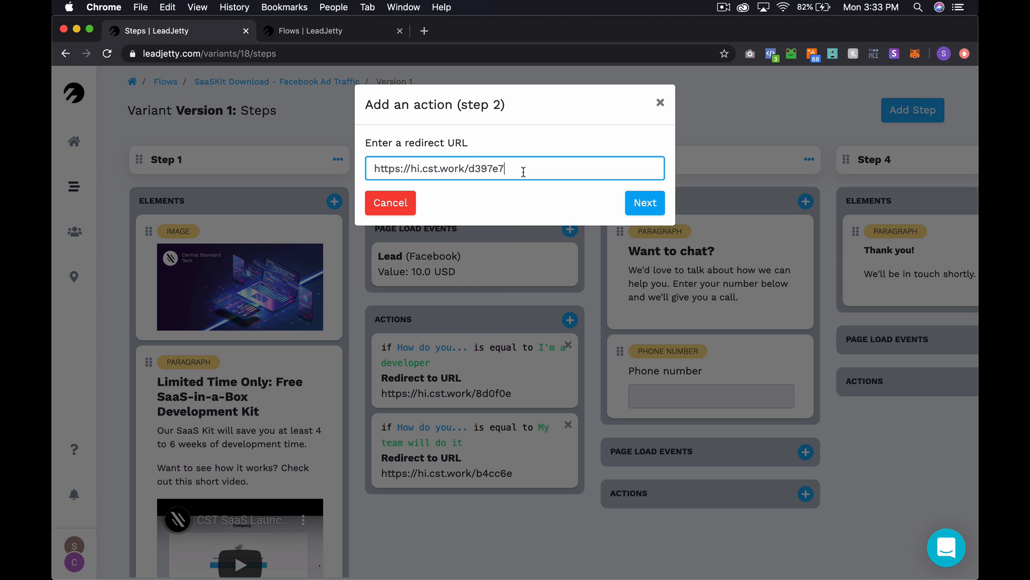
left_click(642, 208)
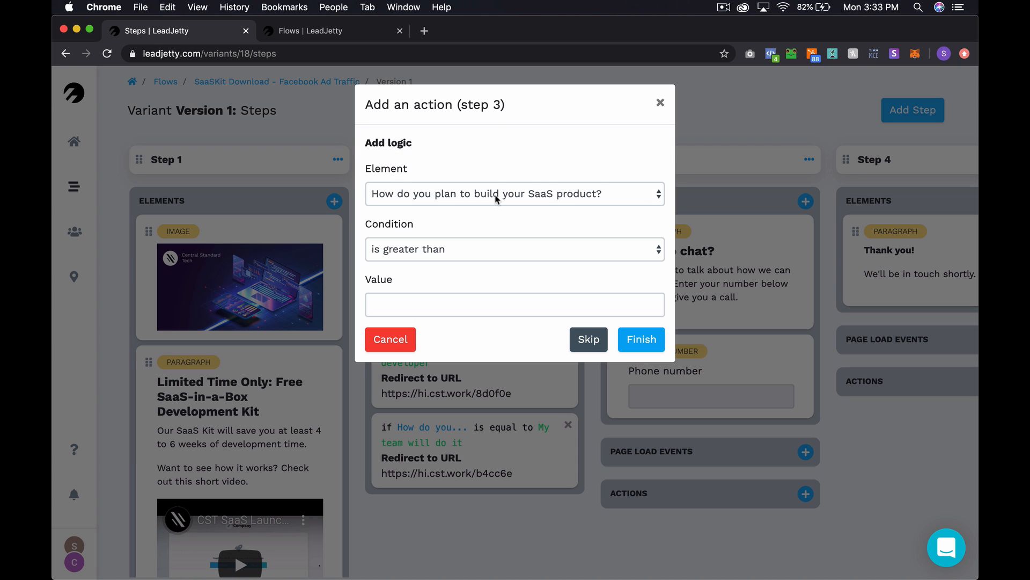
left_click(444, 256)
left_click(452, 305)
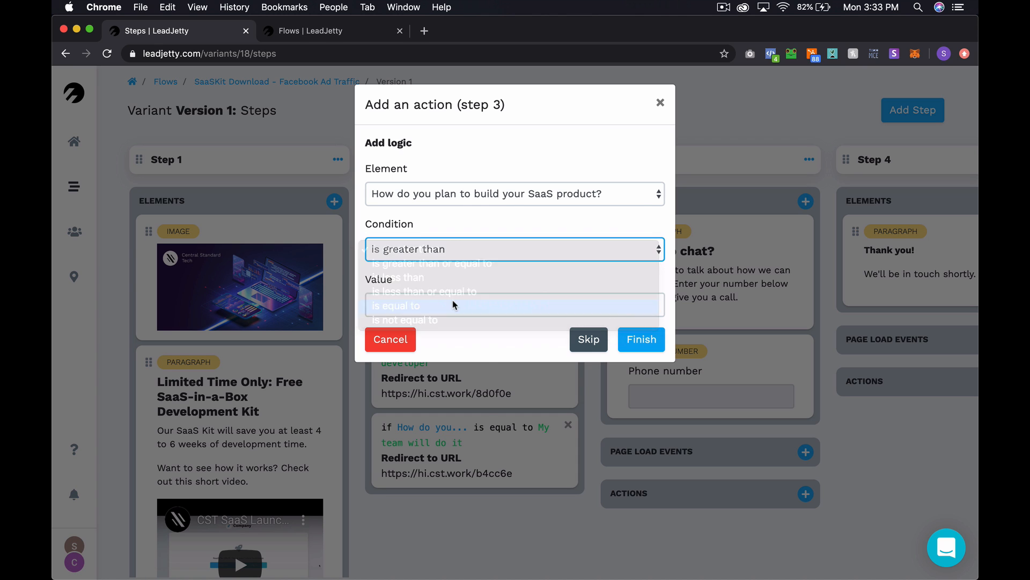
left_click(457, 302)
type("I will try to do it myself")
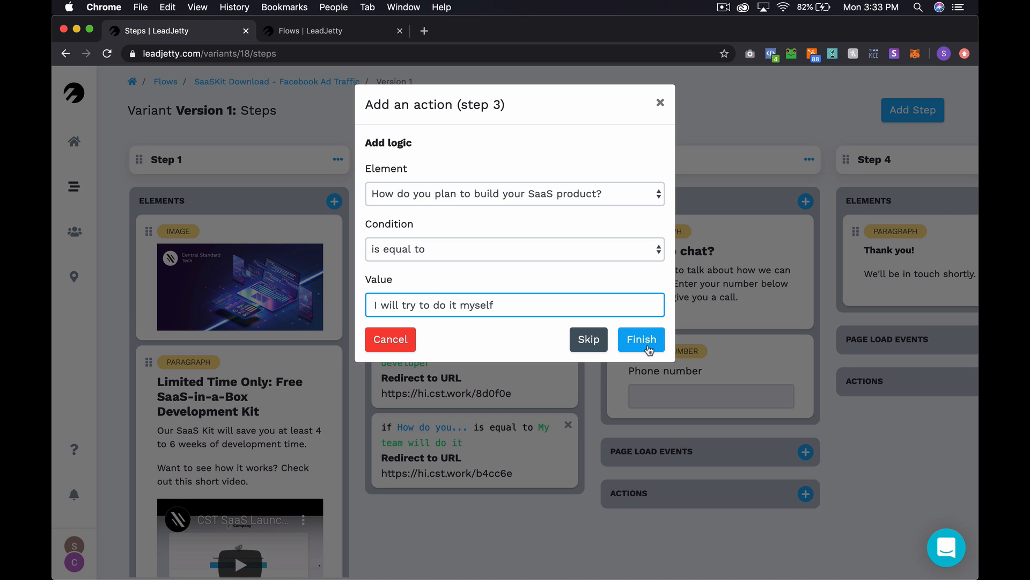
left_click(648, 348)
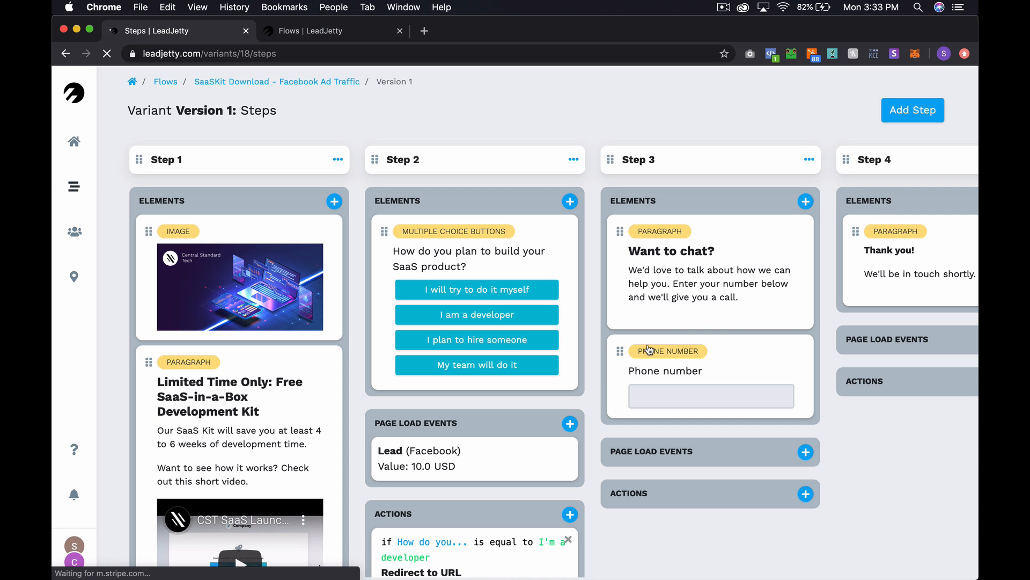
- Copy the old developer-answer redirect URL and delete that action
scroll(548, 429, "down", 1)
scroll(548, 429, "down", 5)
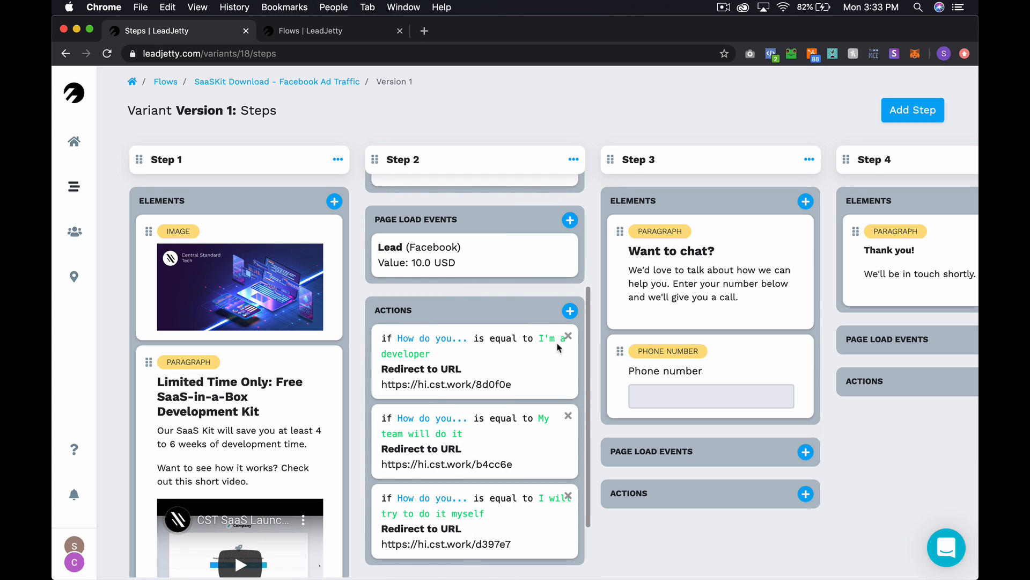
left_click_drag(513, 384, 382, 384)
key("super+c")
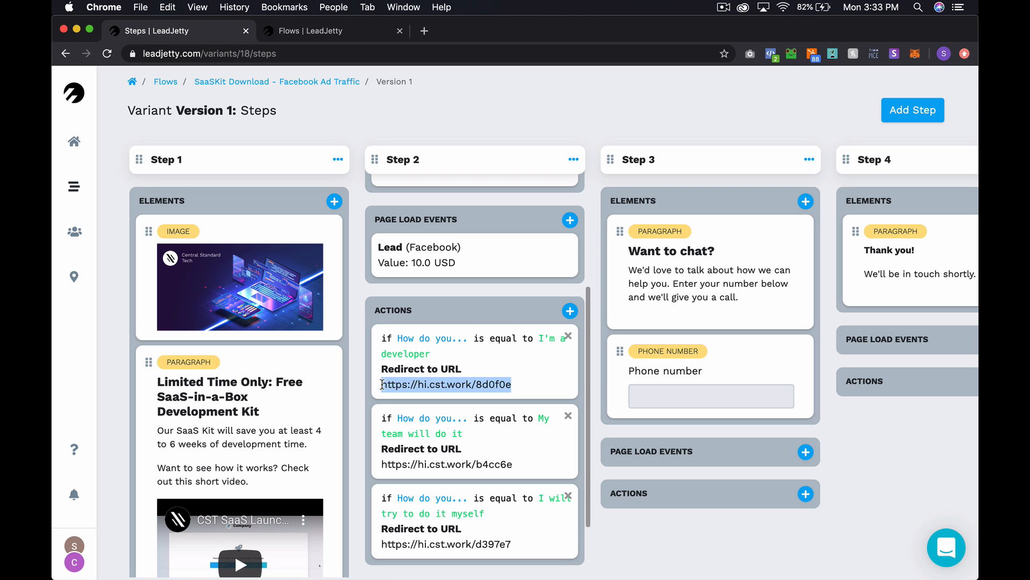
left_click(568, 337)
left_click(636, 128)
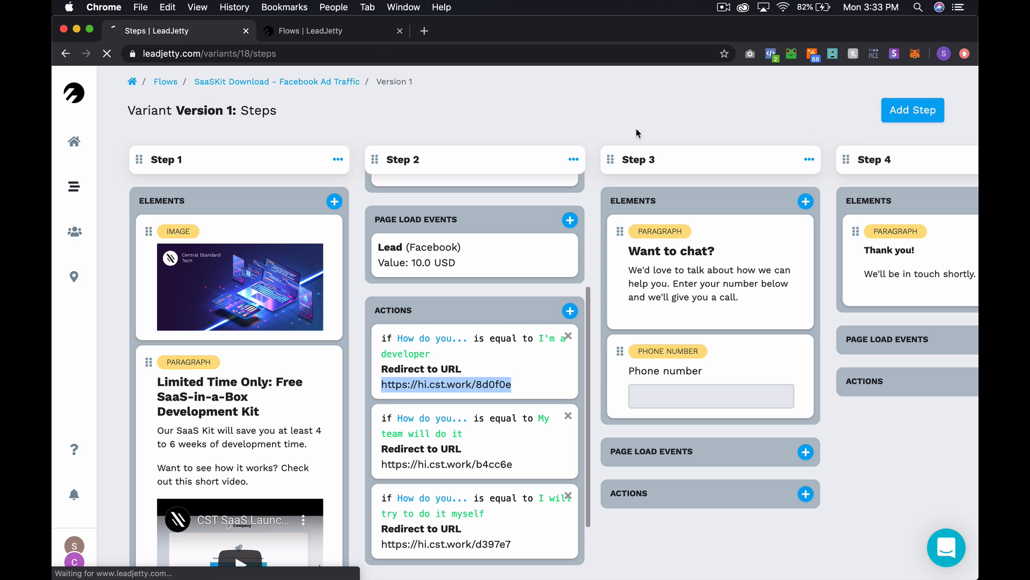
scroll(514, 374, "down", 4)
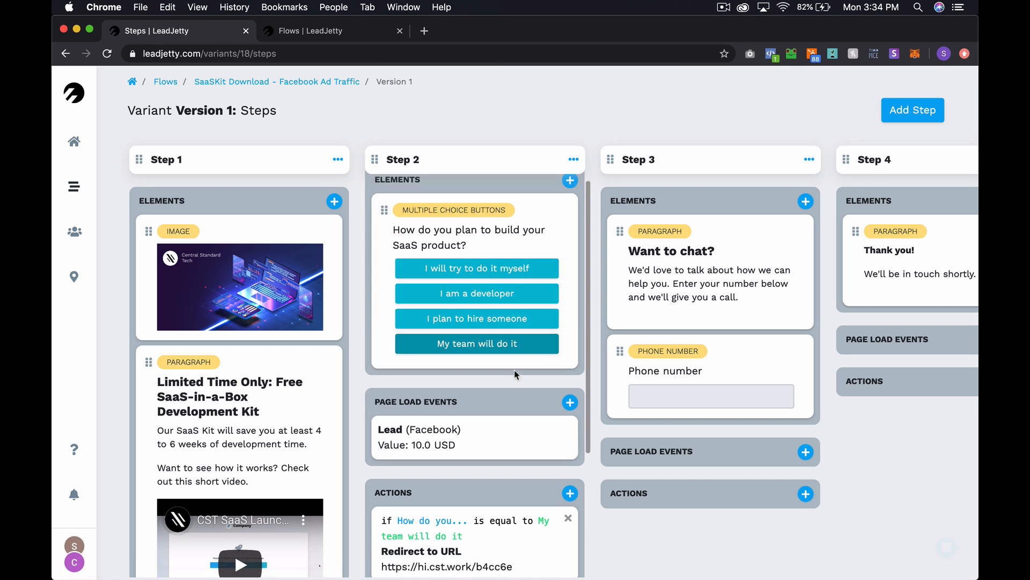
scroll(442, 315, "up", 3)
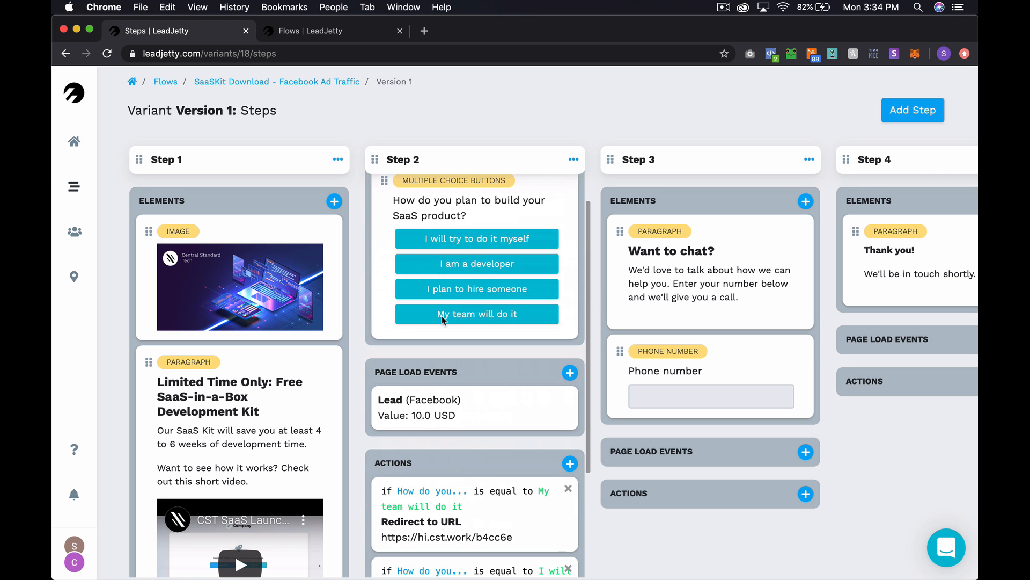
scroll(513, 352, "down", 1)
left_click(570, 411)
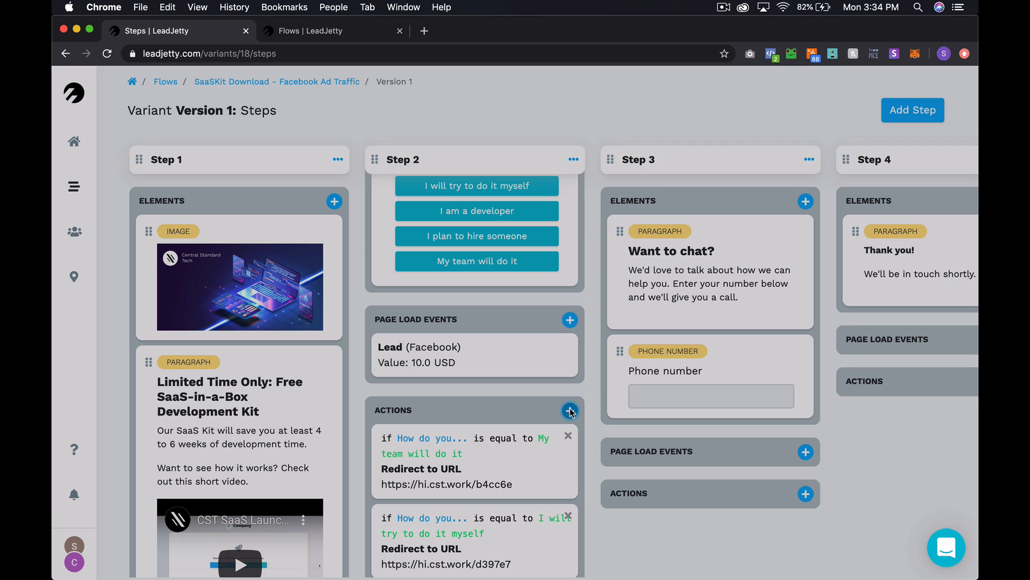
left_click(385, 182)
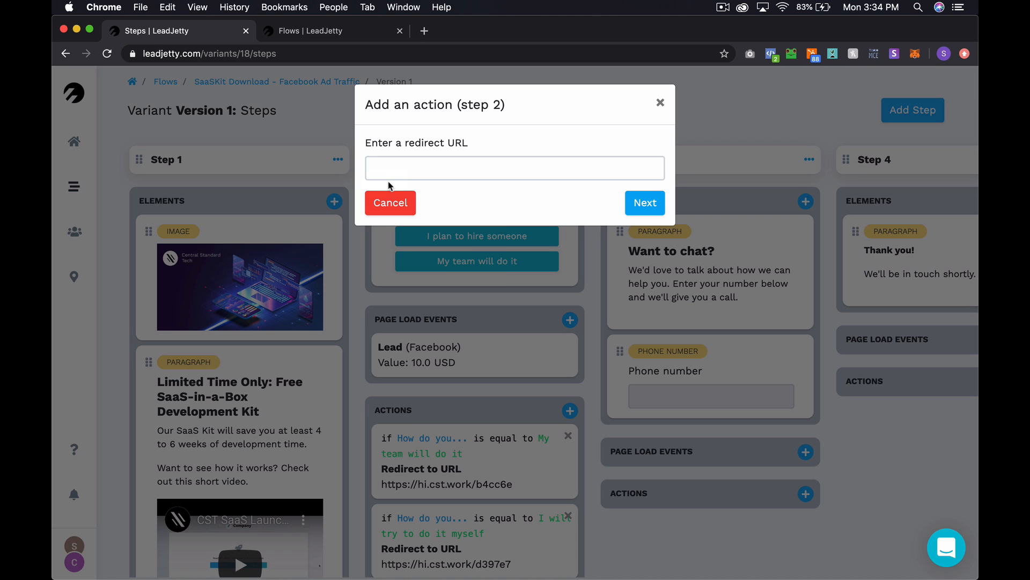
left_click(413, 173)
key("super+v")
left_click(645, 203)
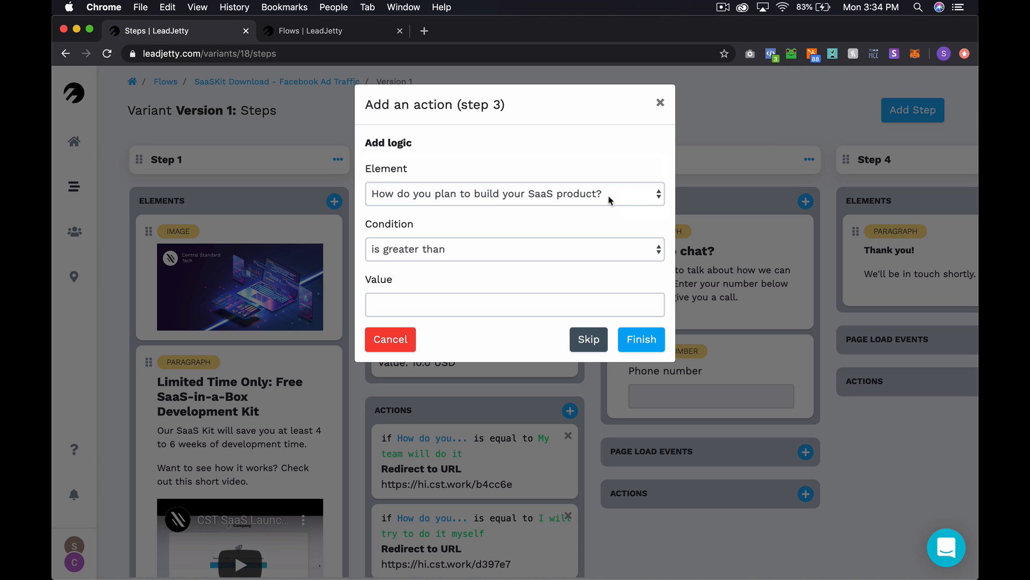
left_click(442, 242)
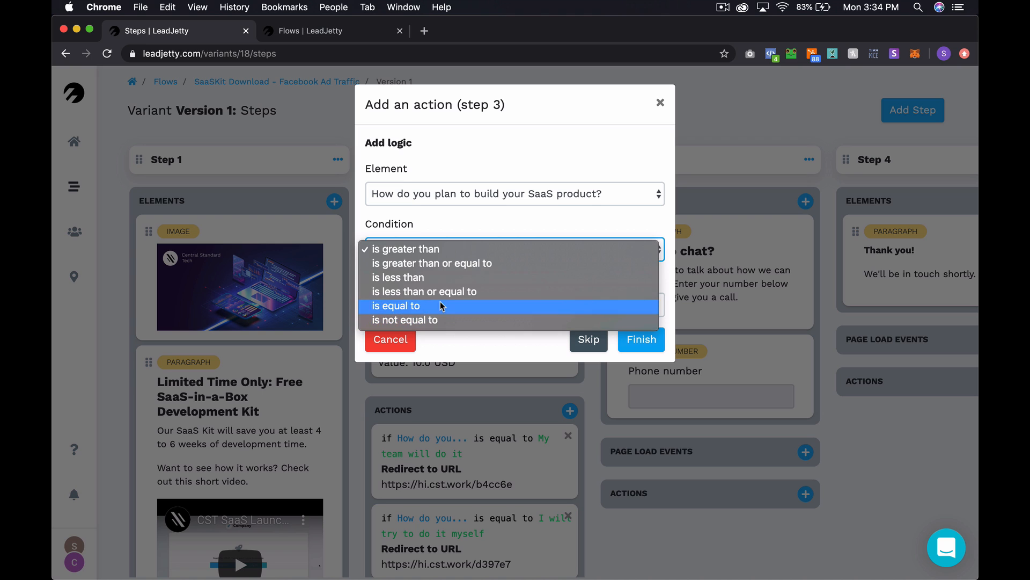
left_click(420, 305)
type("I a")
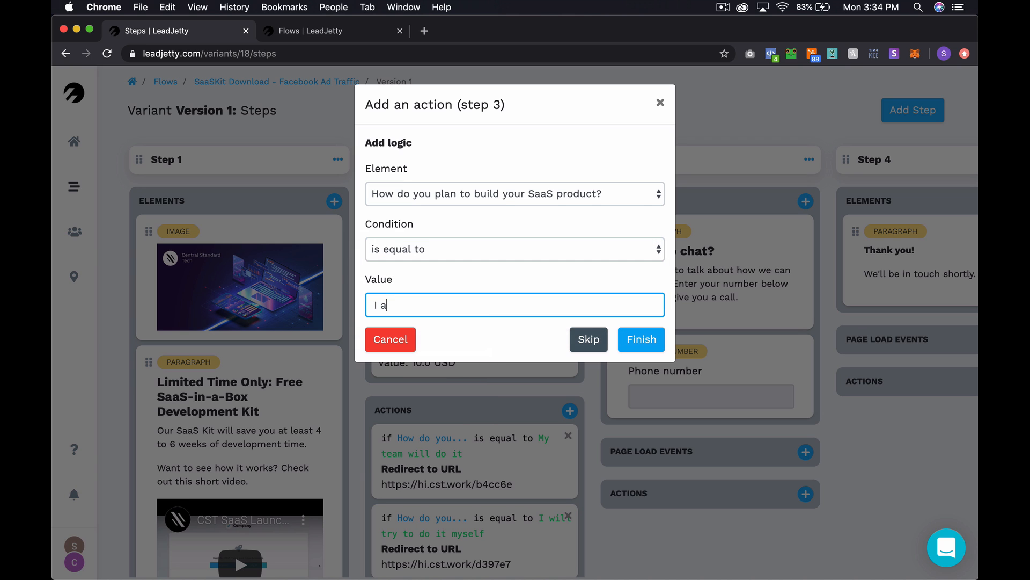
type("m a developer")
left_click(637, 337)
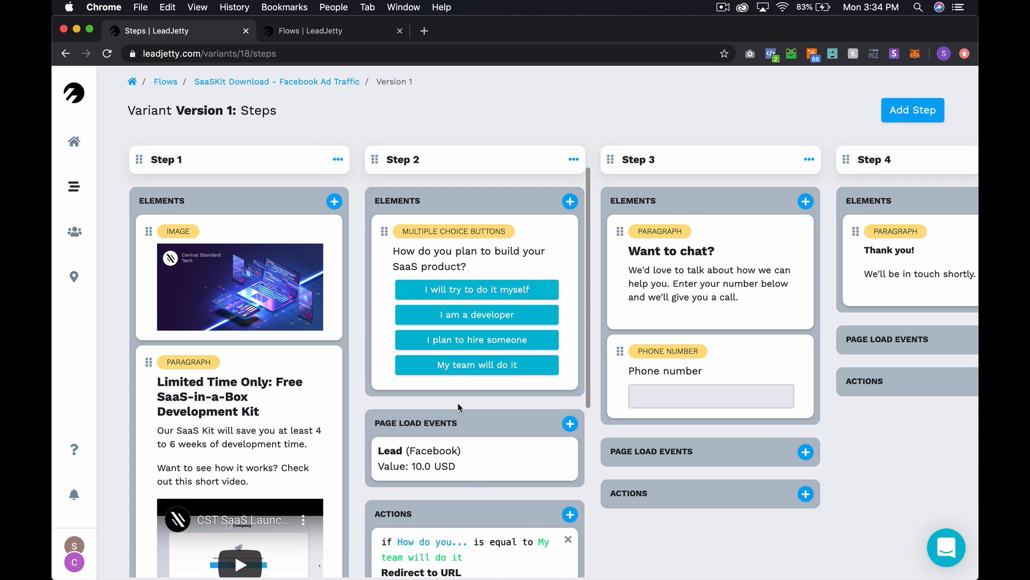
scroll(480, 316, "down", 5)
scroll(481, 316, "down", 2)
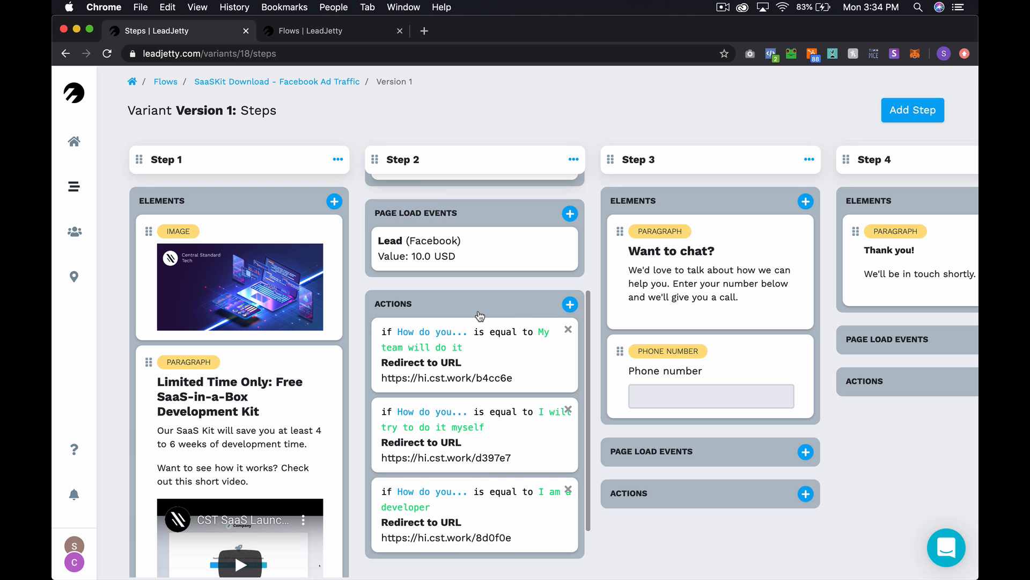
scroll(480, 312, "up", 7)
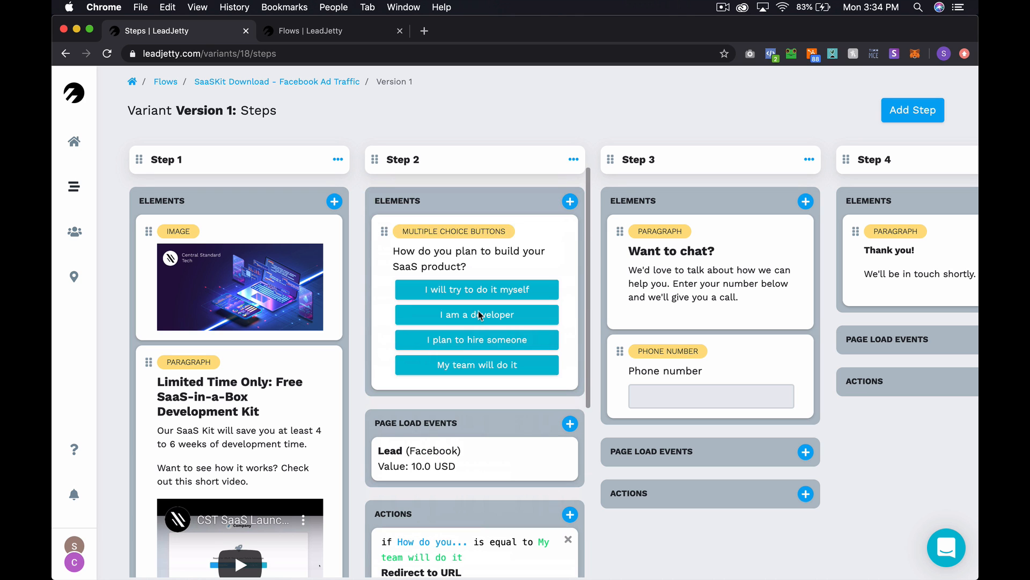
- Load the flow preview at step 2 by changing current_step=3 to 2
left_click(328, 32)
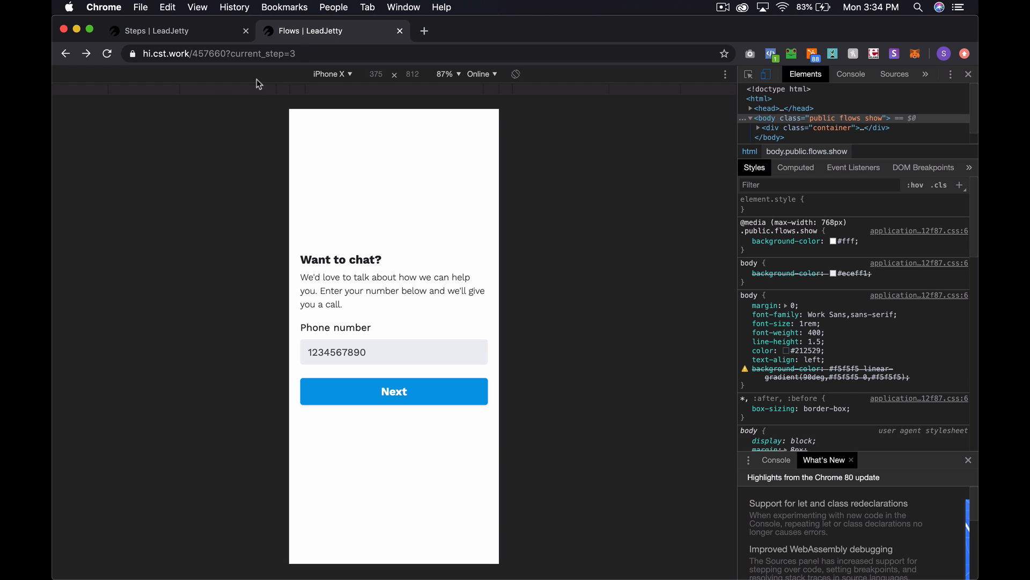
left_click(310, 55)
key("Right")
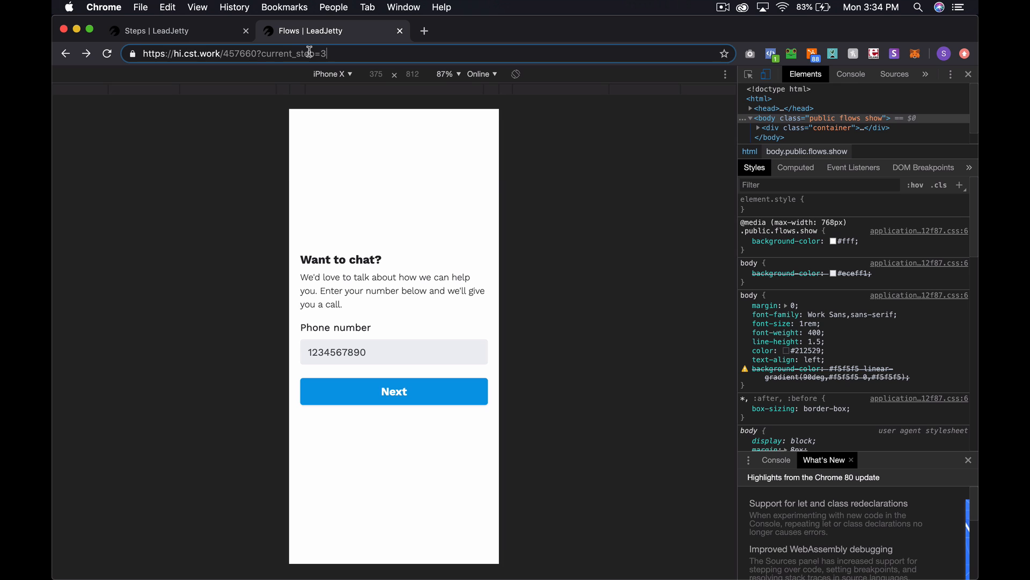
key("BackSpace")
type("2")
key("Return")
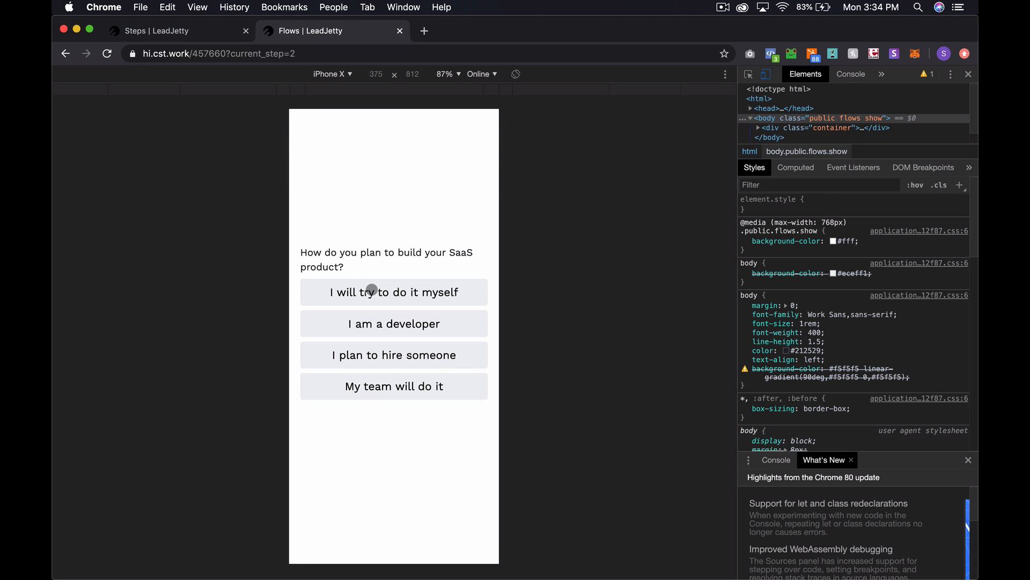
left_click(183, 35)
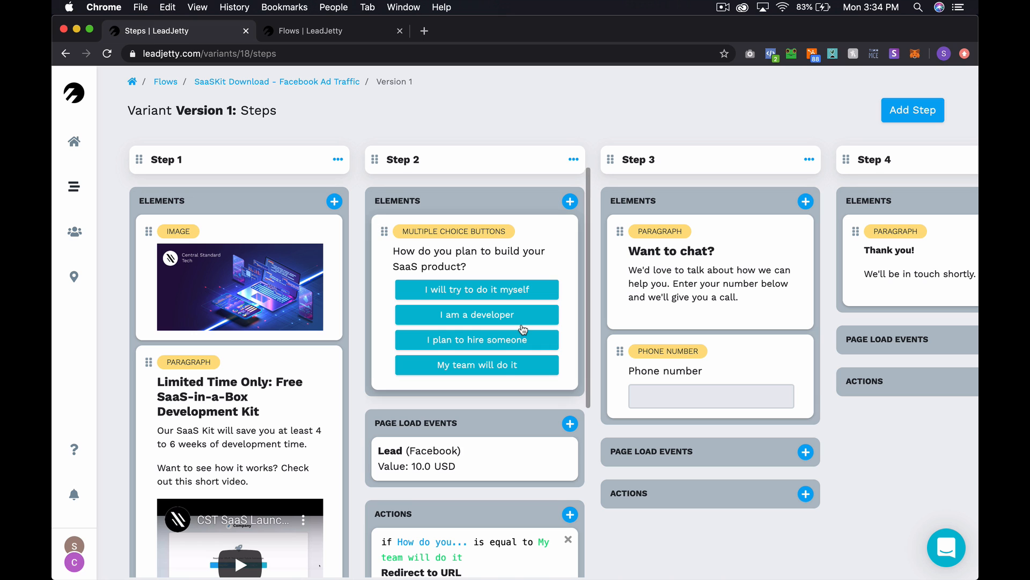
scroll(524, 329, "down", 4)
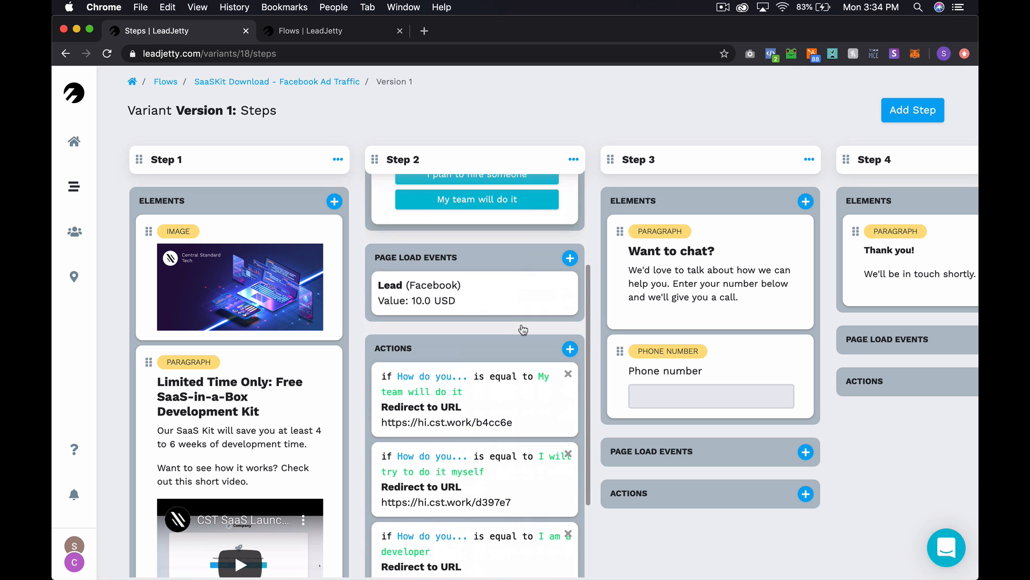
scroll(475, 258, "up", 1)
- Answer 'I will try to do it myself' to reach the Treehouse trial page, then return to steps
left_click(322, 31)
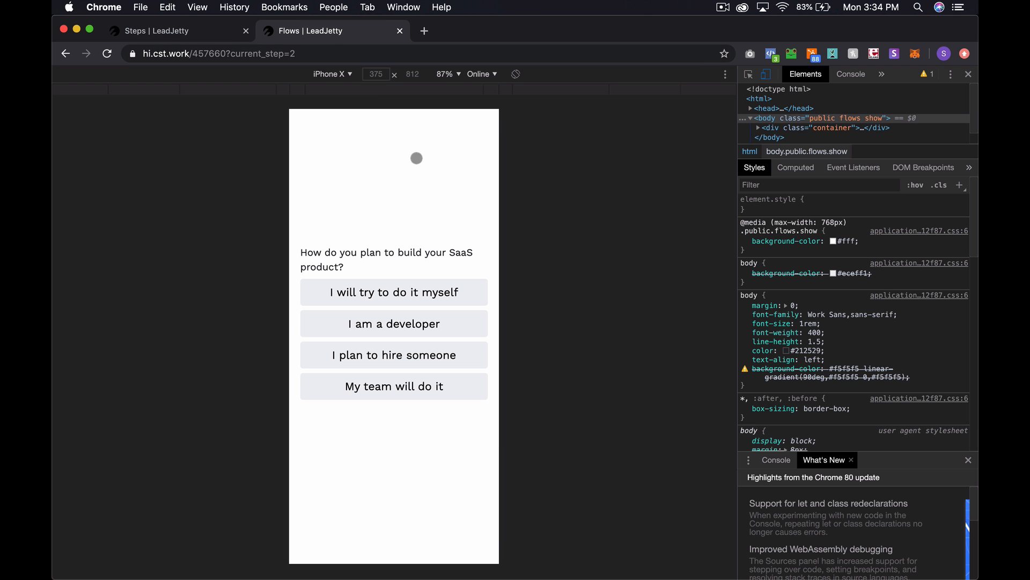
left_click(390, 285)
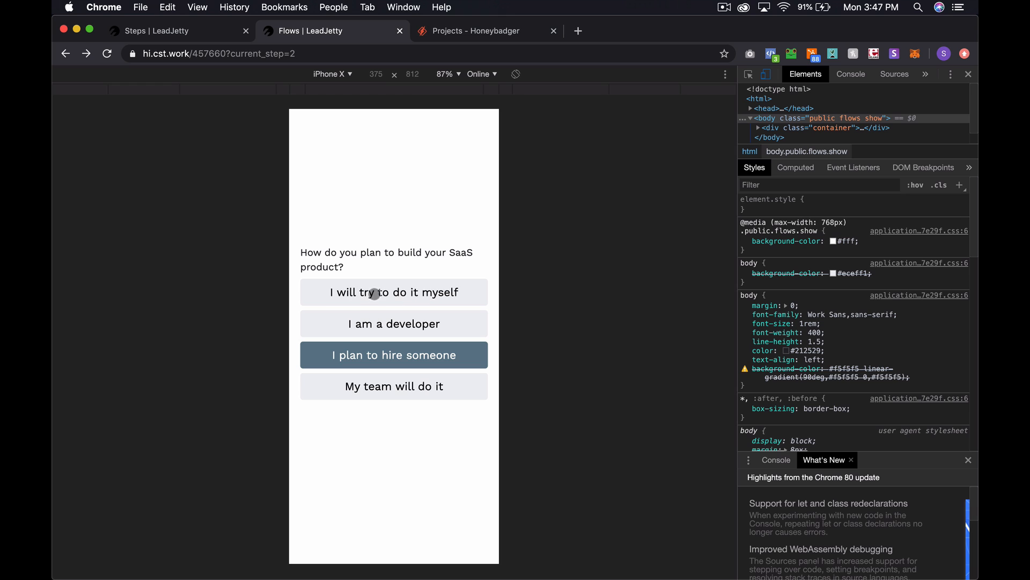
left_click(380, 292)
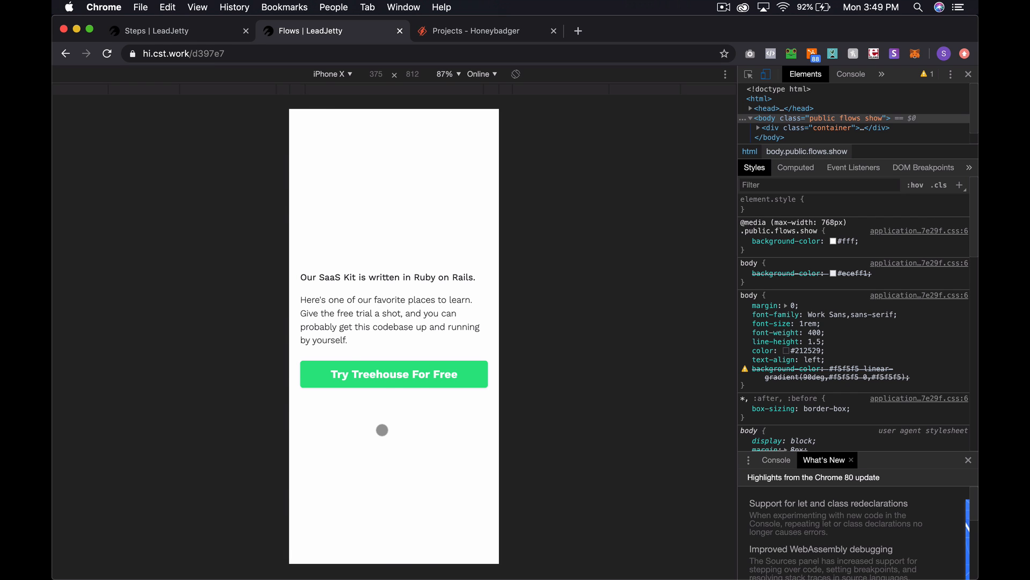
key("ctrl+shift+Tab")
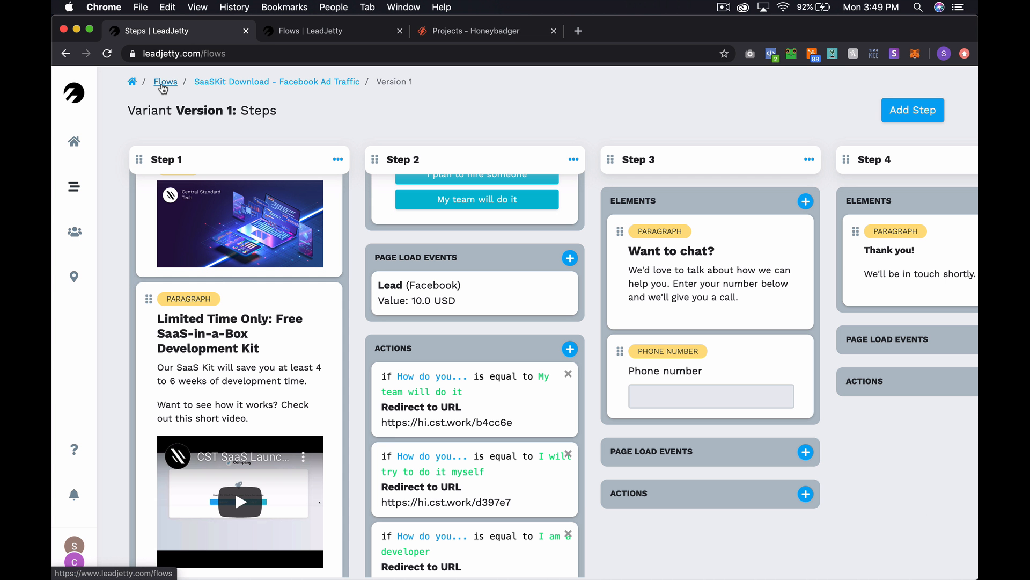
- Open the [Aspiring Developer] Learn to Code variant A steps and check Step 1's submit button settings
left_click(161, 82)
left_click(218, 196)
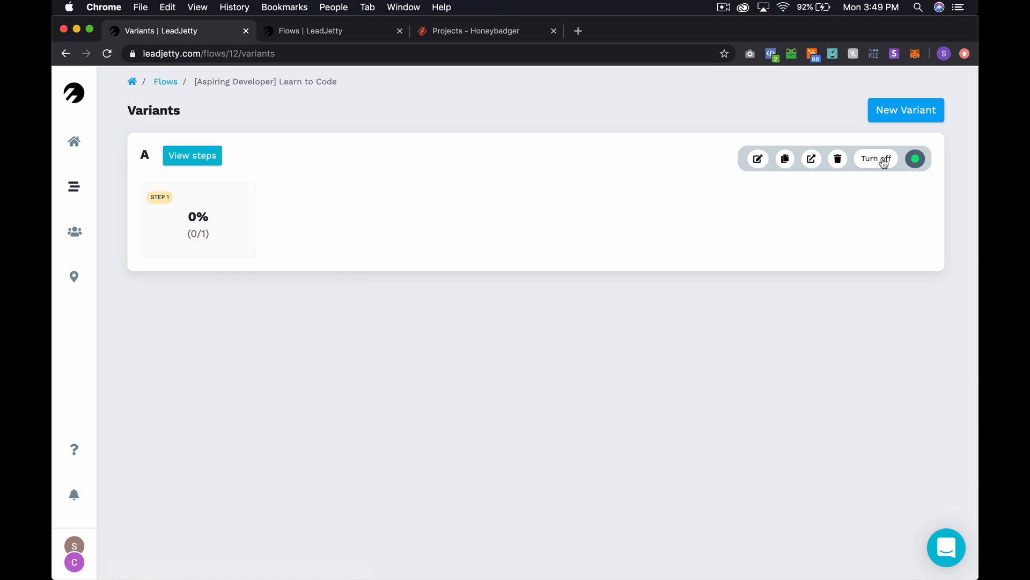
left_click(194, 156)
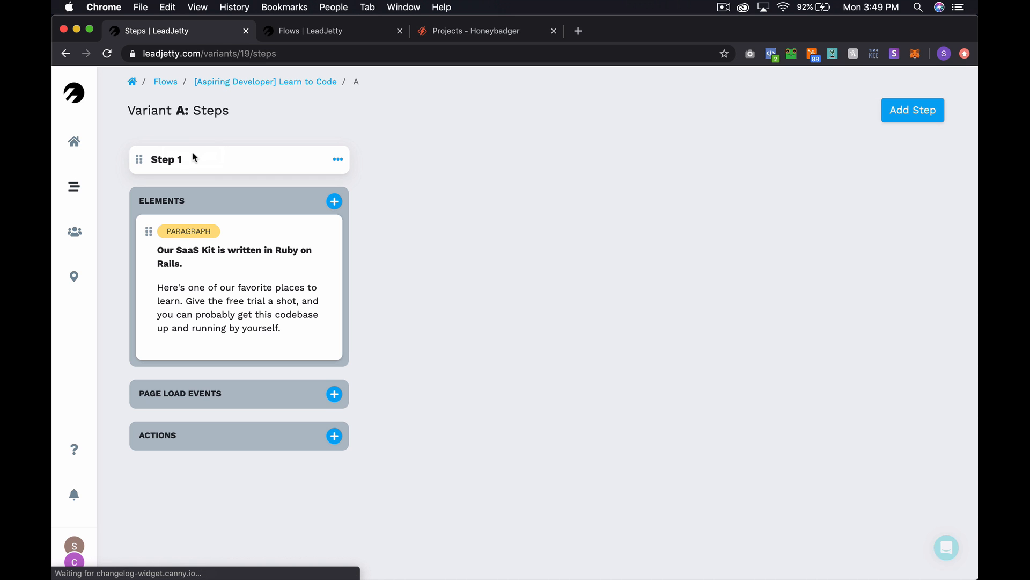
left_click(338, 159)
left_click(511, 171)
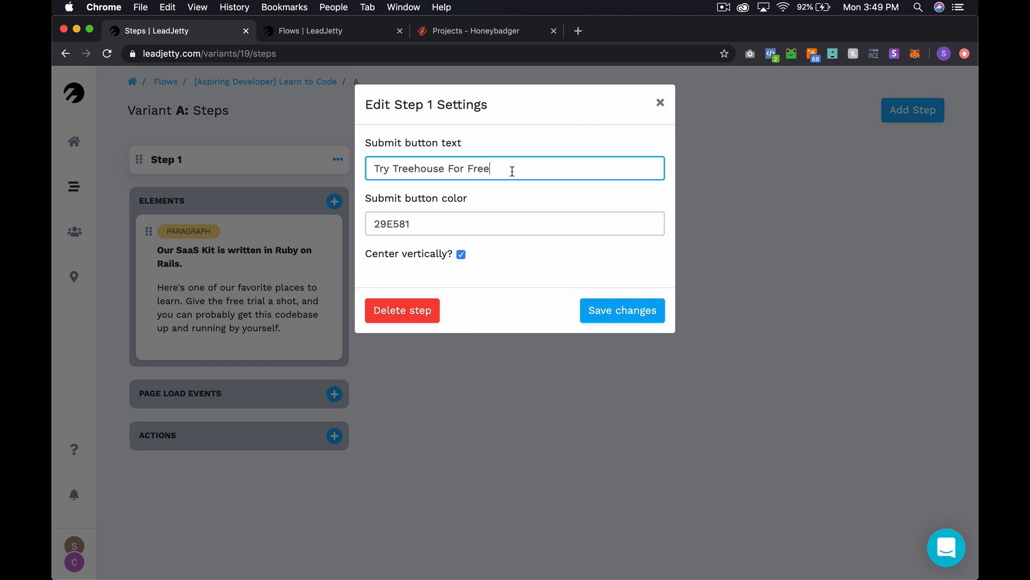
left_click(659, 105)
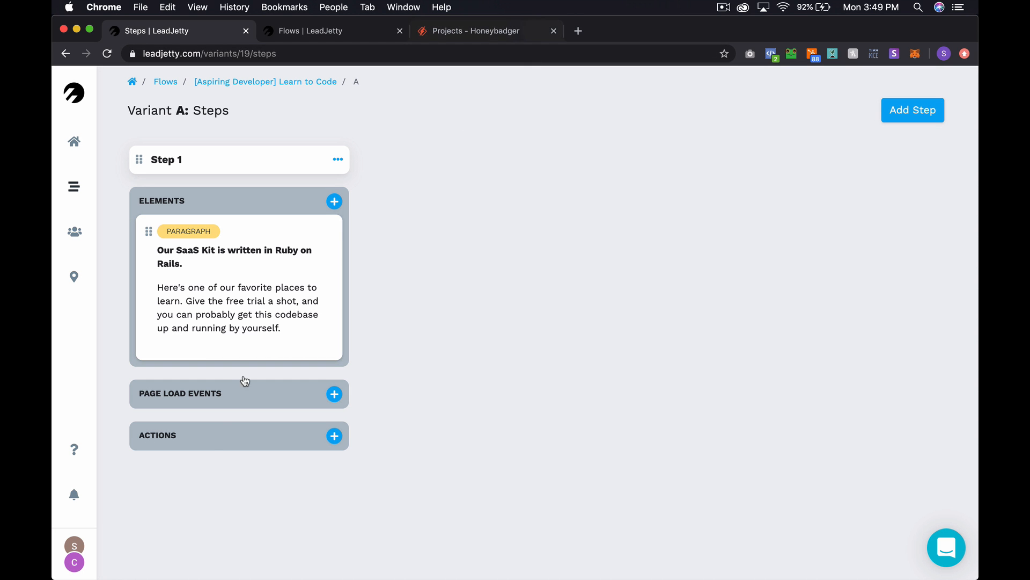
- Add a Redirect to another URL action on Step 1 using the mb102.com tracking link, skipping logic
left_click(334, 436)
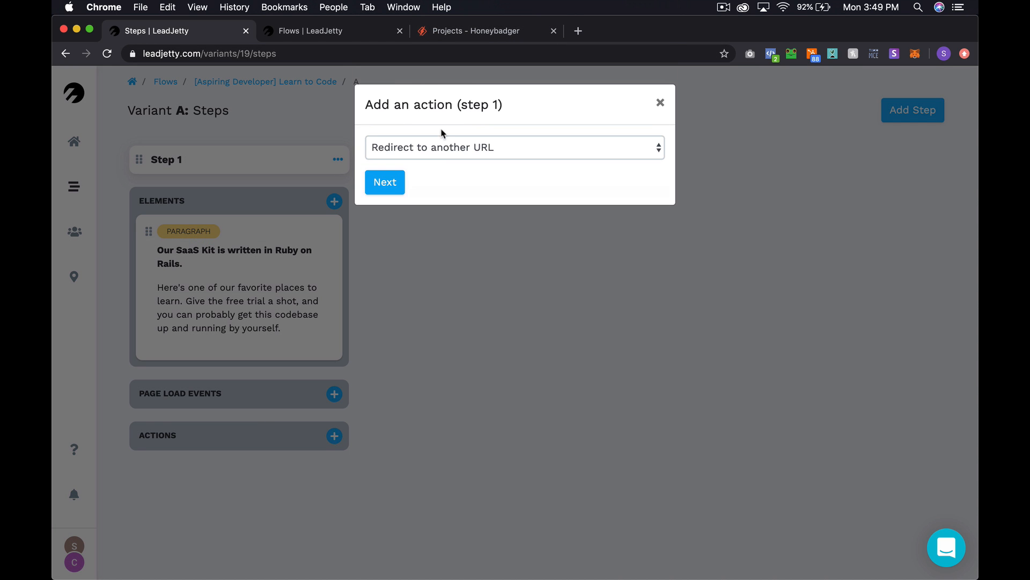
left_click(664, 102)
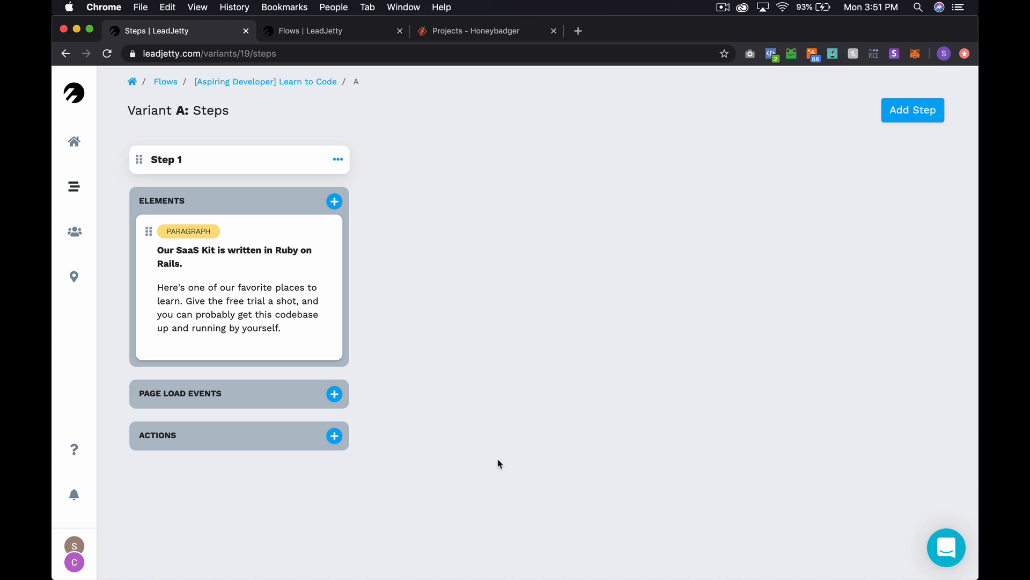
left_click(339, 437)
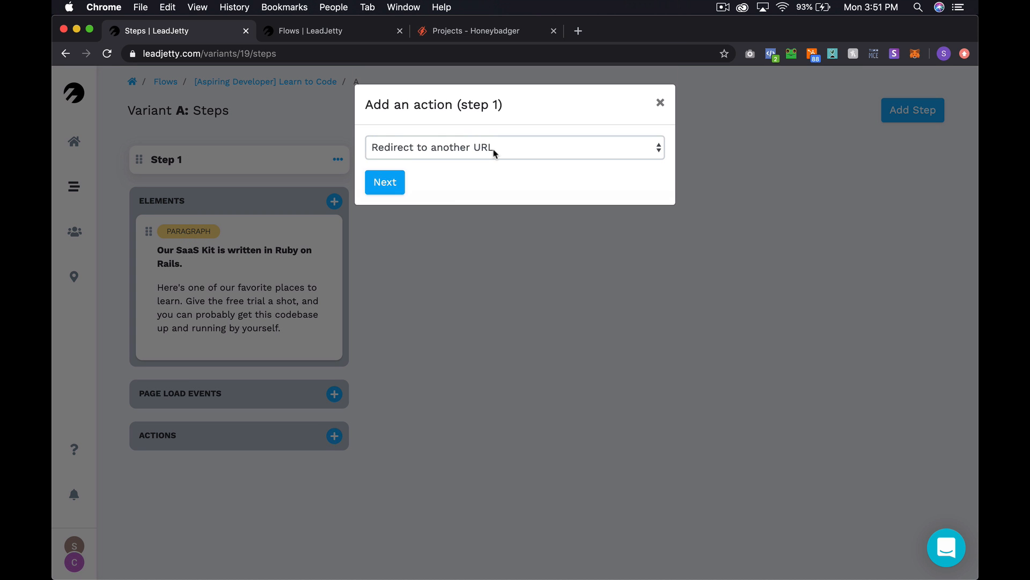
left_click(386, 181)
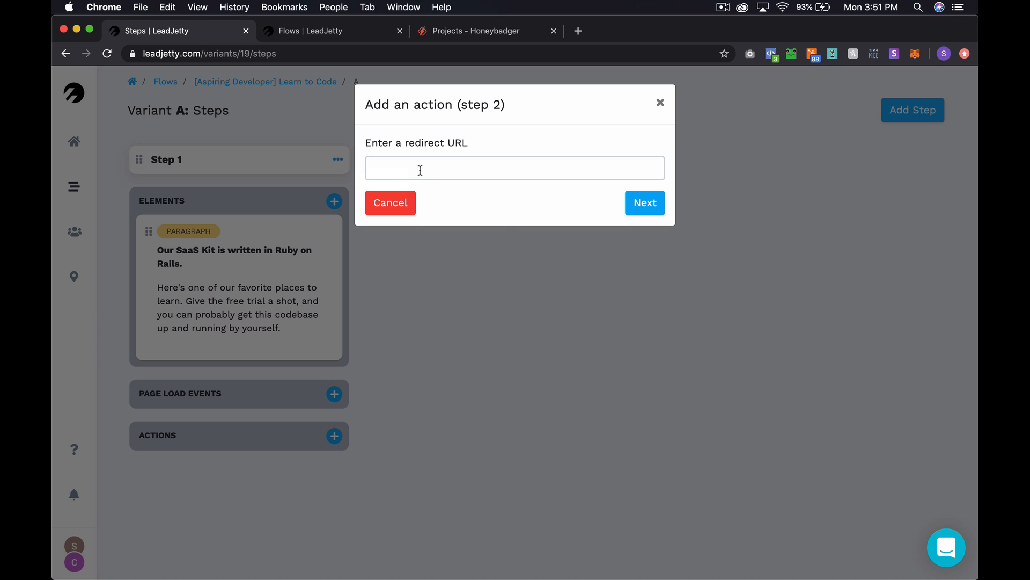
left_click(428, 169)
key("super+v")
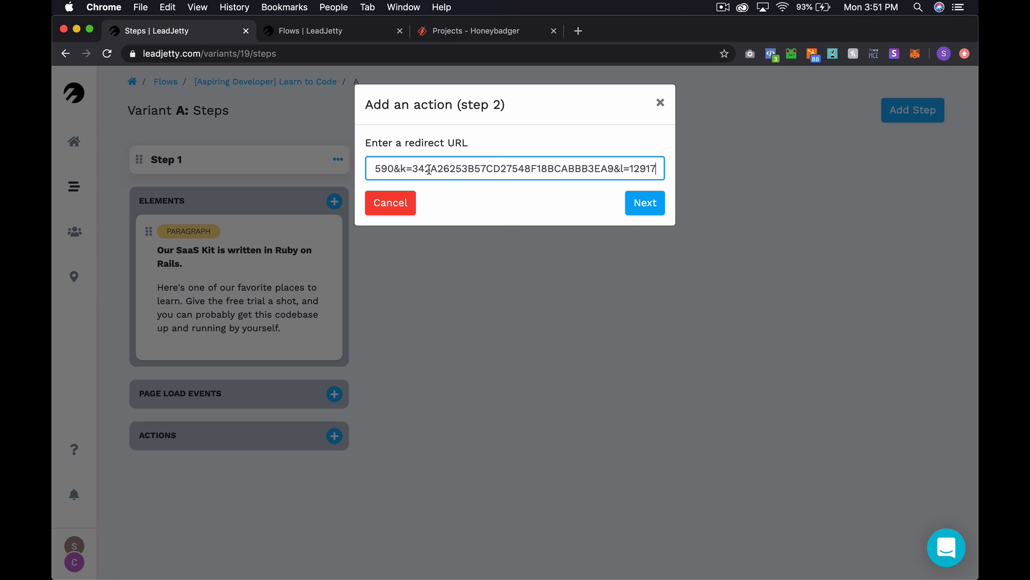
left_click(646, 205)
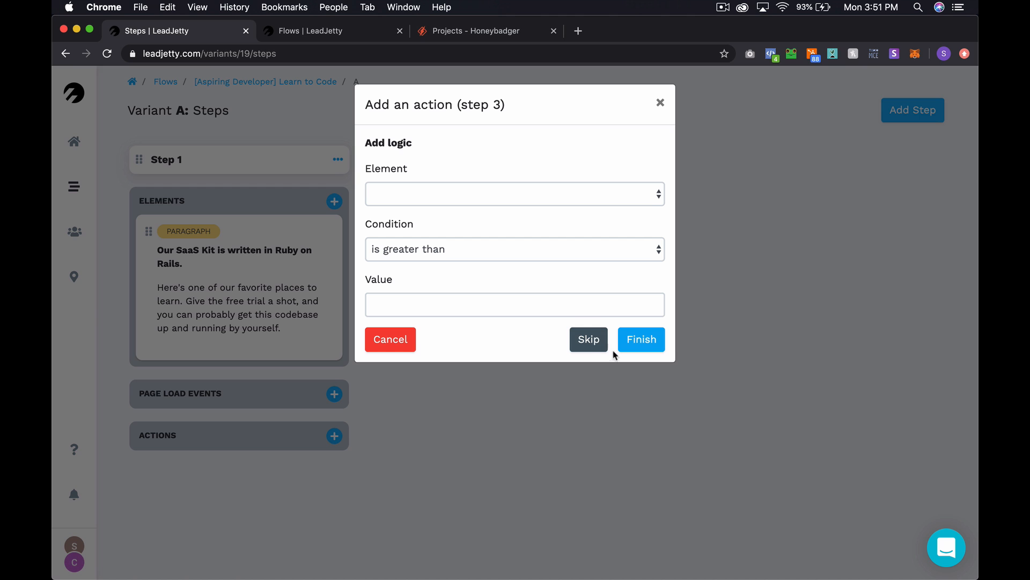
left_click(590, 340)
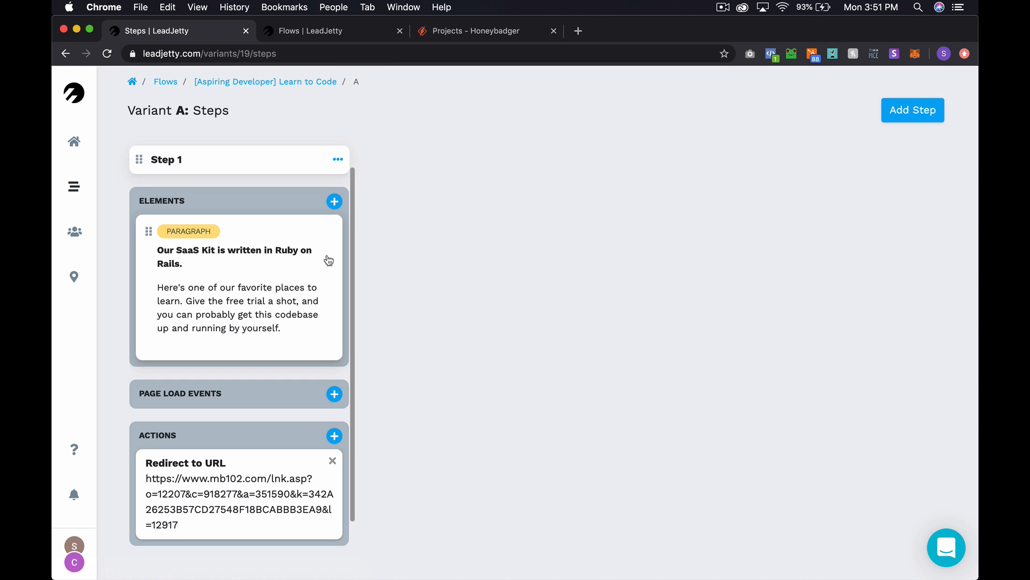
- Search Google for 'treehouse' in a new tab and open the Treehouse ad
left_click(578, 32)
type("treehouse.")
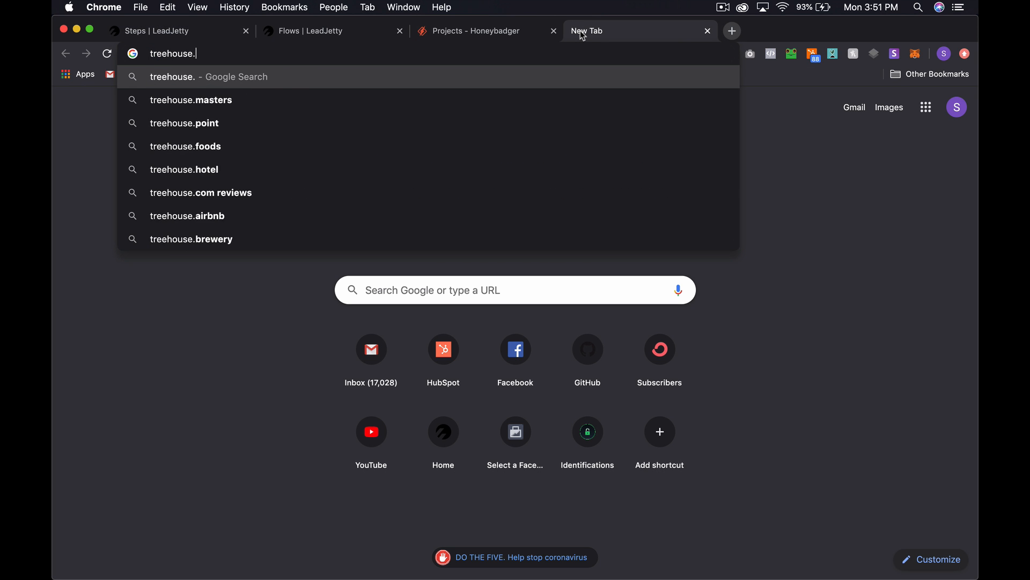
type("com")
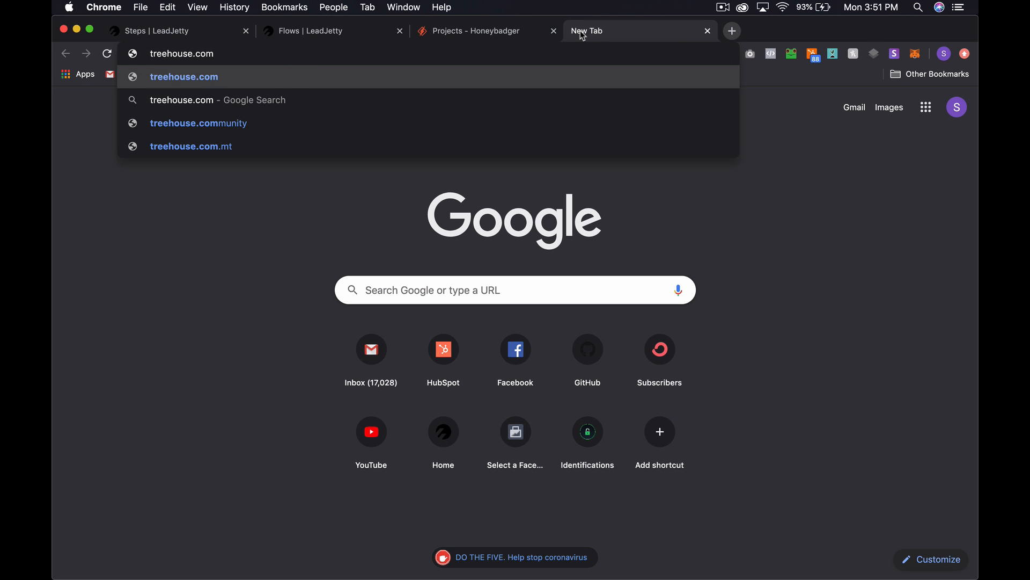
type("use")
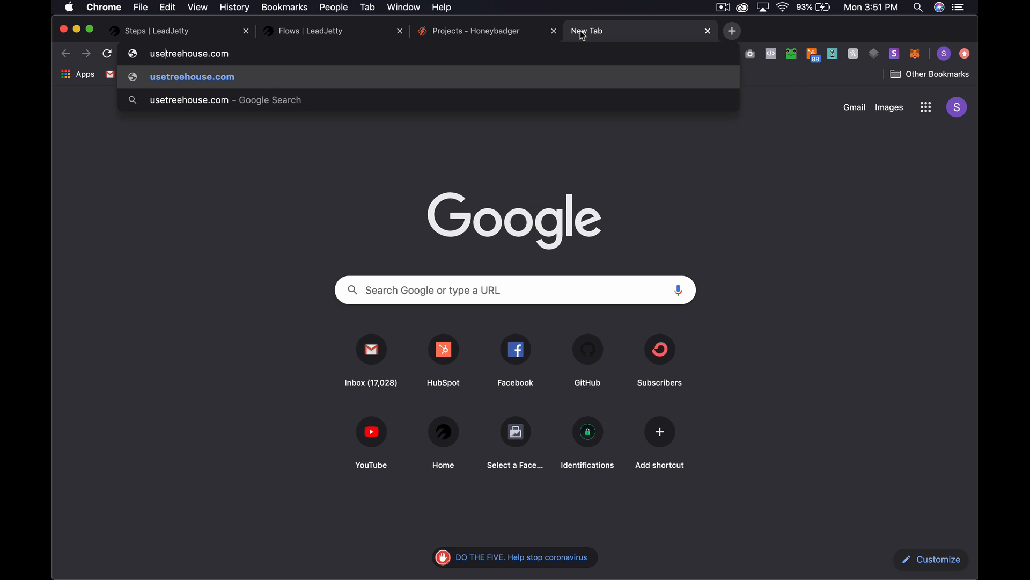
key("super+a")
type("treehouse")
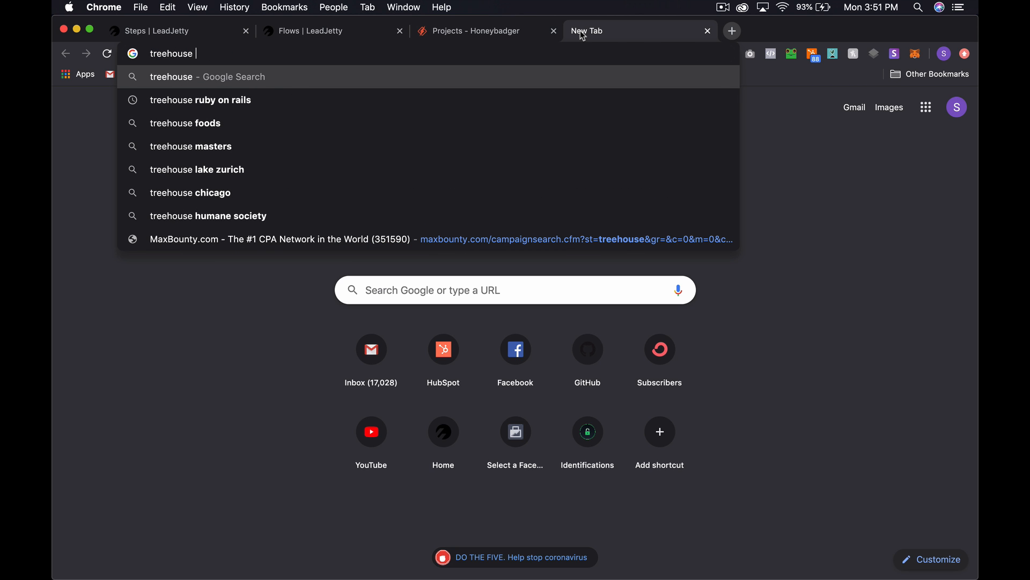
key("Return")
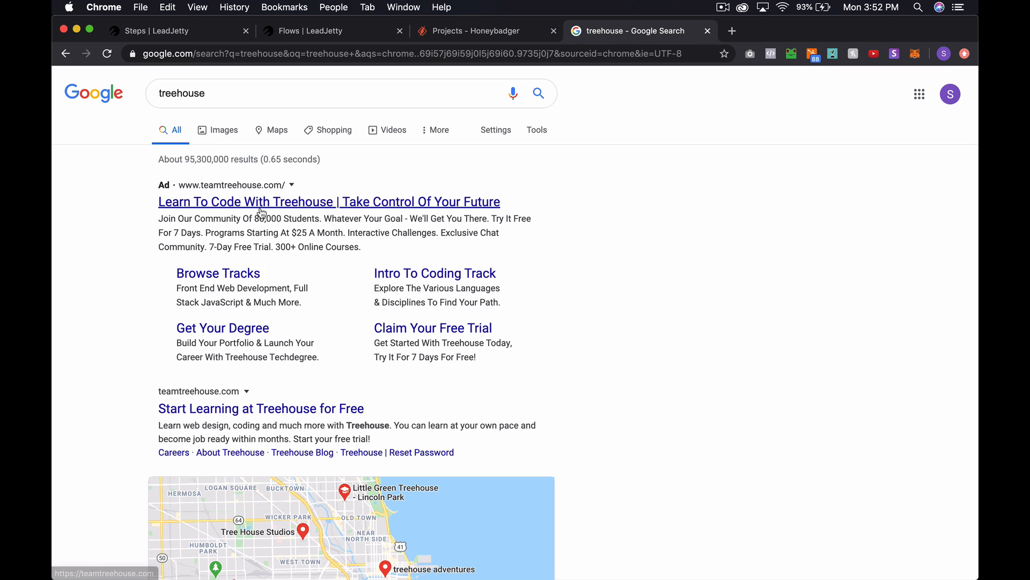
left_click(261, 208)
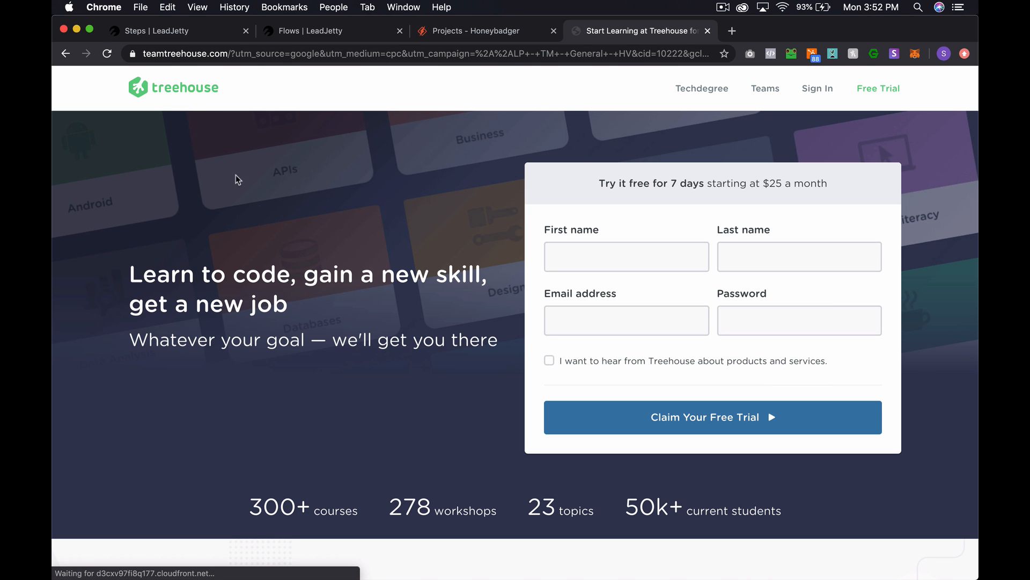
- Inspect the Treehouse Free Trial link to read its green colour #5fcf80, then close the tab
right_click(884, 90)
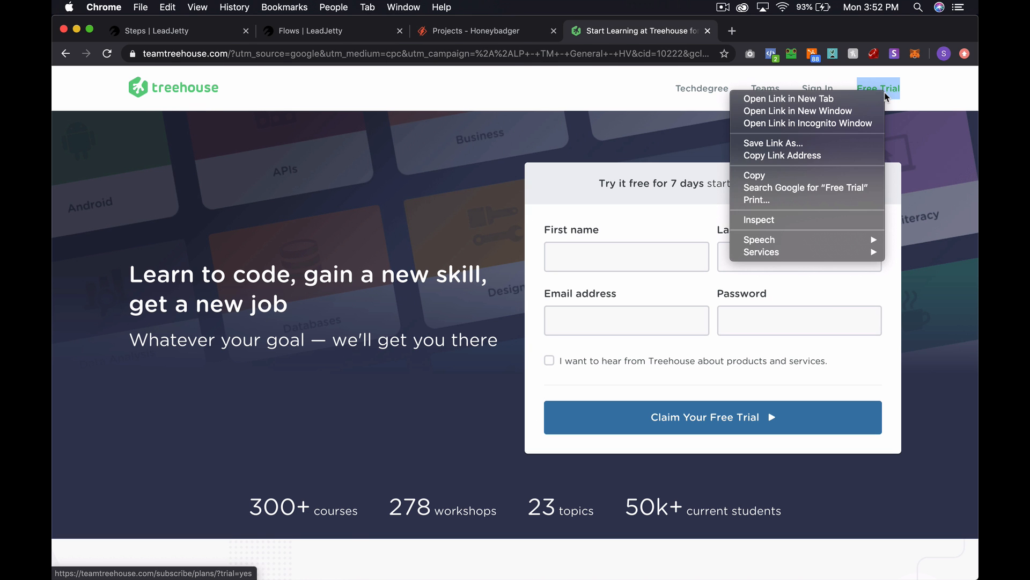
left_click(787, 219)
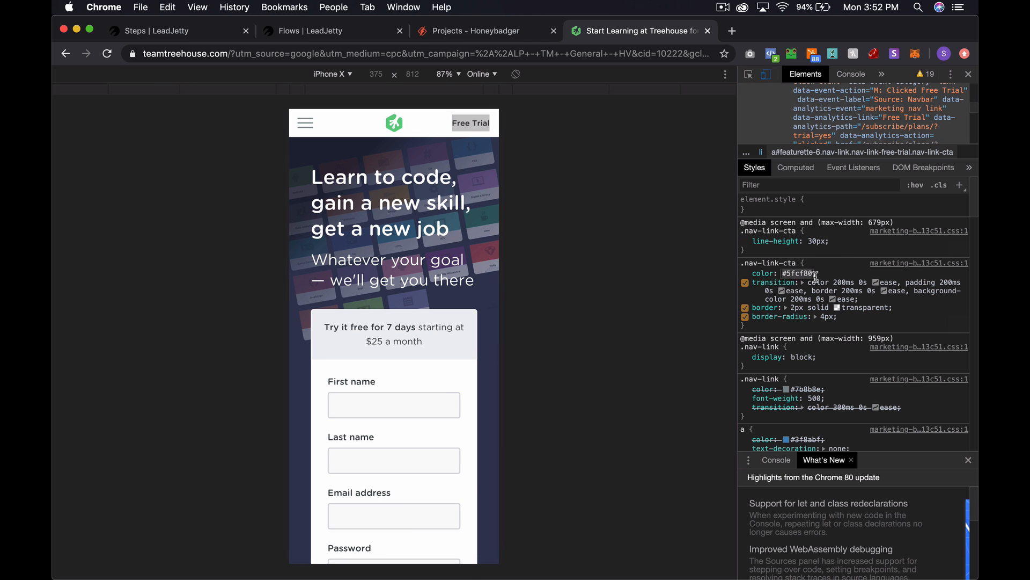
key("super+w")
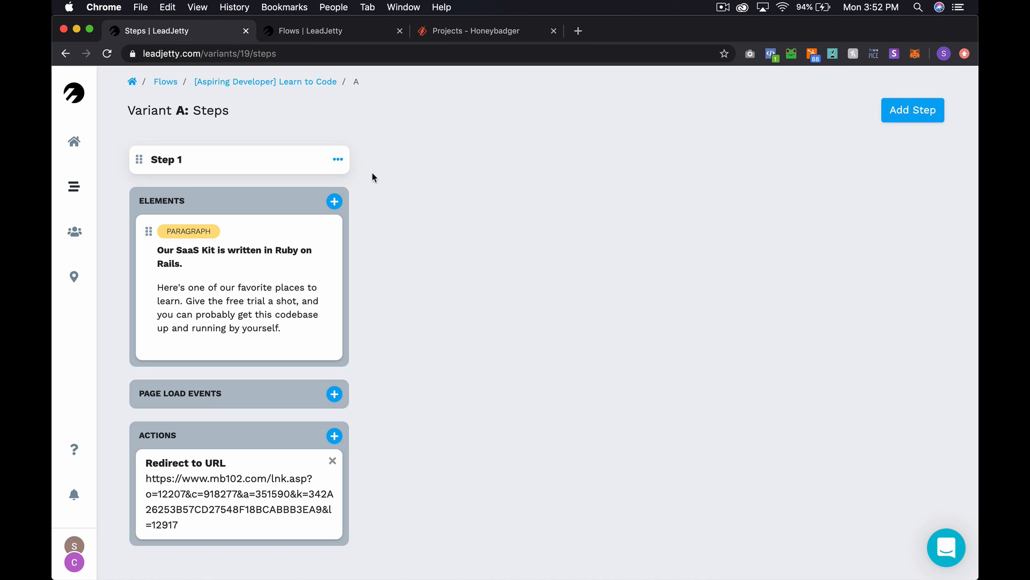
left_click(340, 160)
- Set Step 1's submit button colour to 5fcf80 without the # and save
triple_click(422, 223)
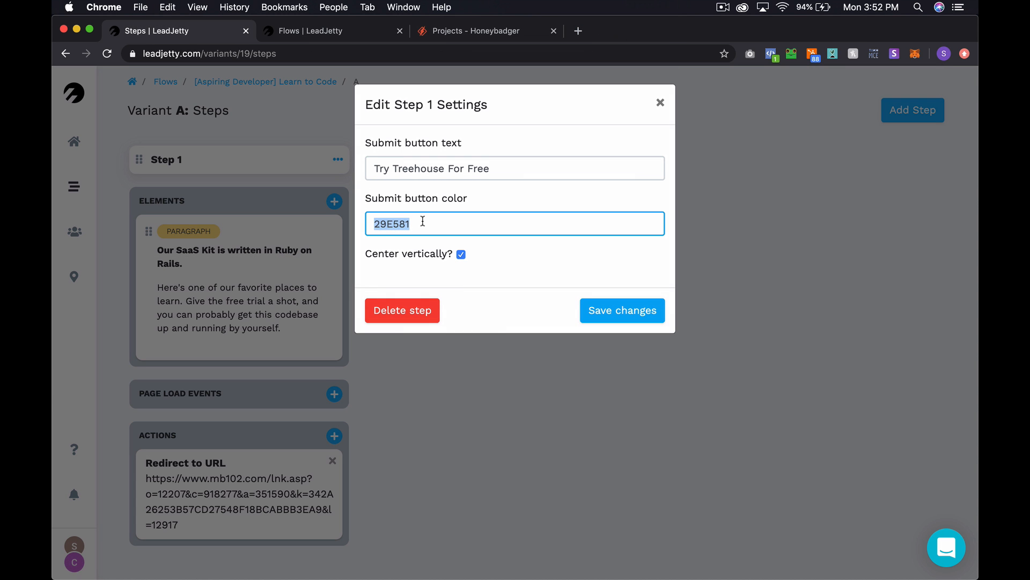
type("#5fcf80")
key("super+Left")
key("Delete")
left_click(630, 324)
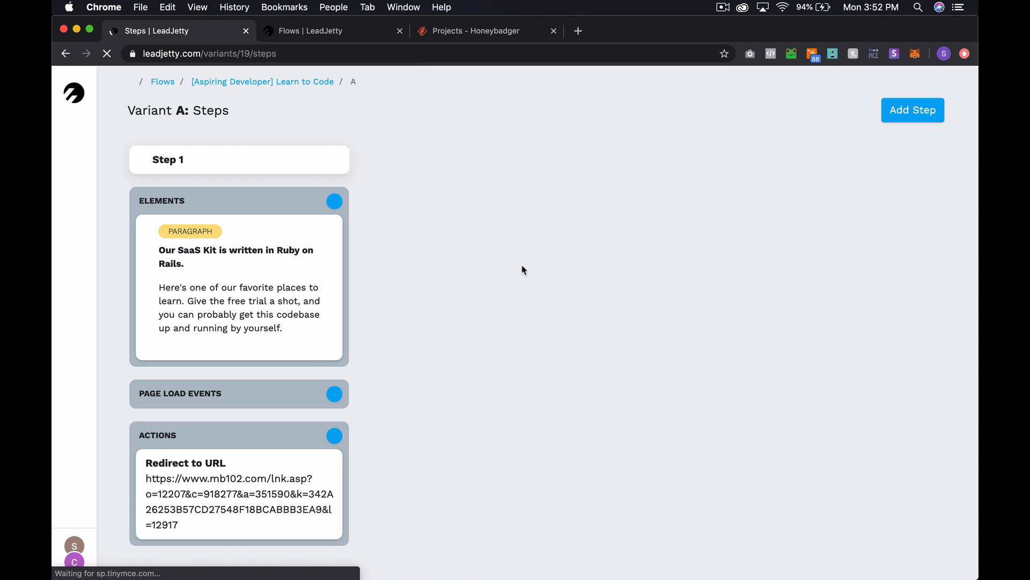
- Reload the flow preview to check the green button, then return to the Steps board
left_click(343, 32)
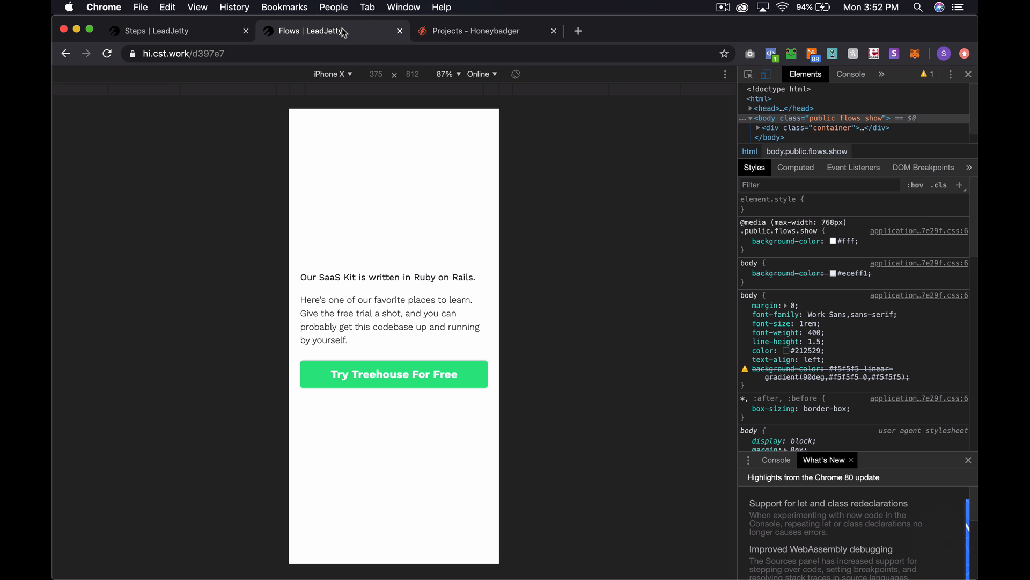
key("super+r")
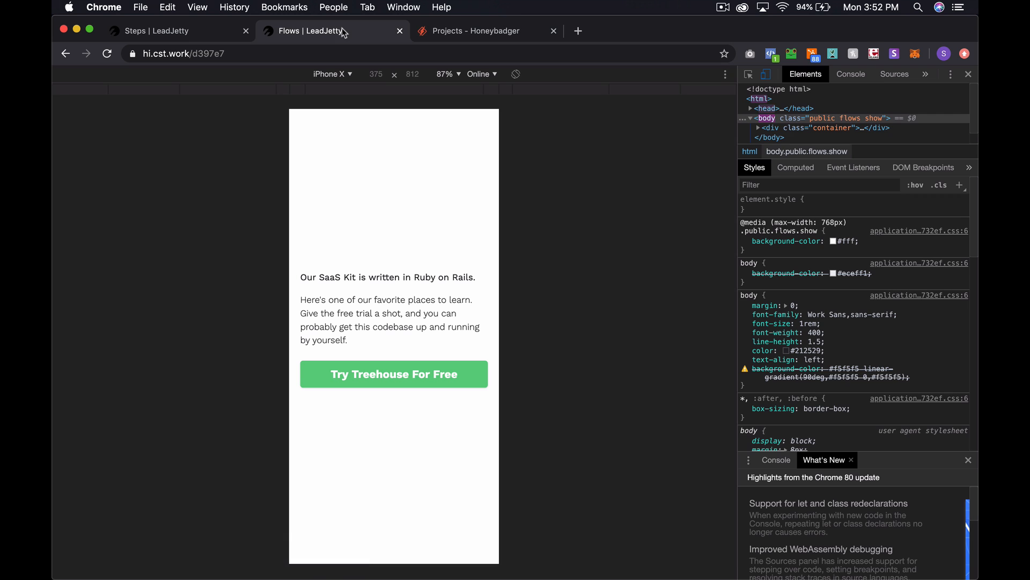
left_click(171, 32)
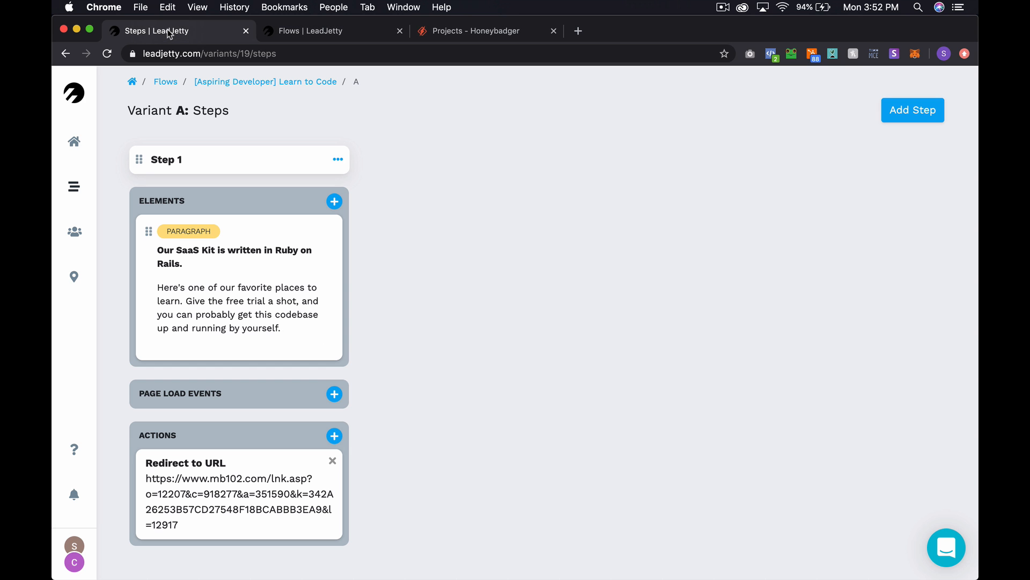
- Make the first line of Step 1's paragraph element a Heading 4
left_click(255, 287)
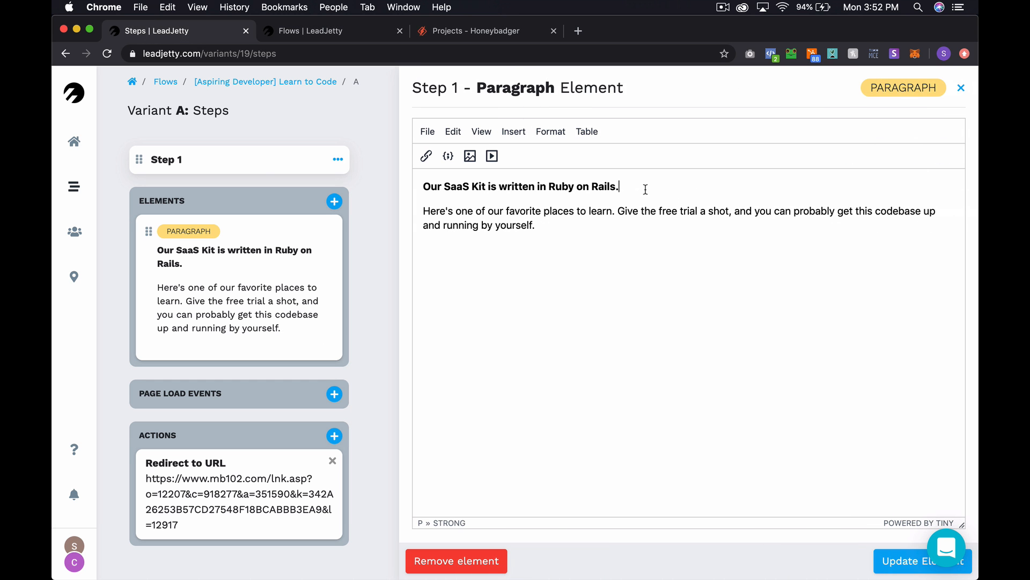
left_click_drag(646, 186, 443, 177)
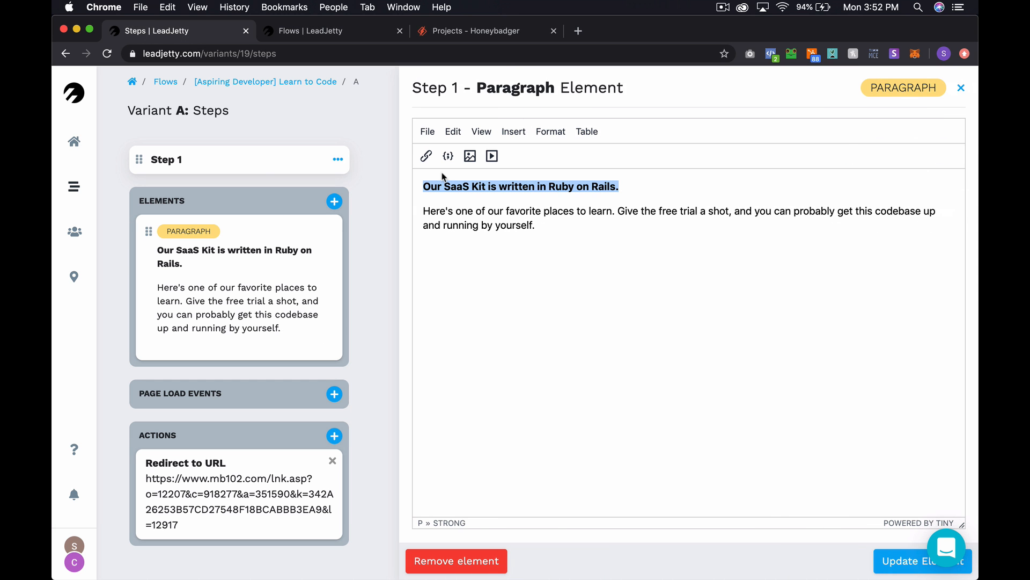
left_click(550, 131)
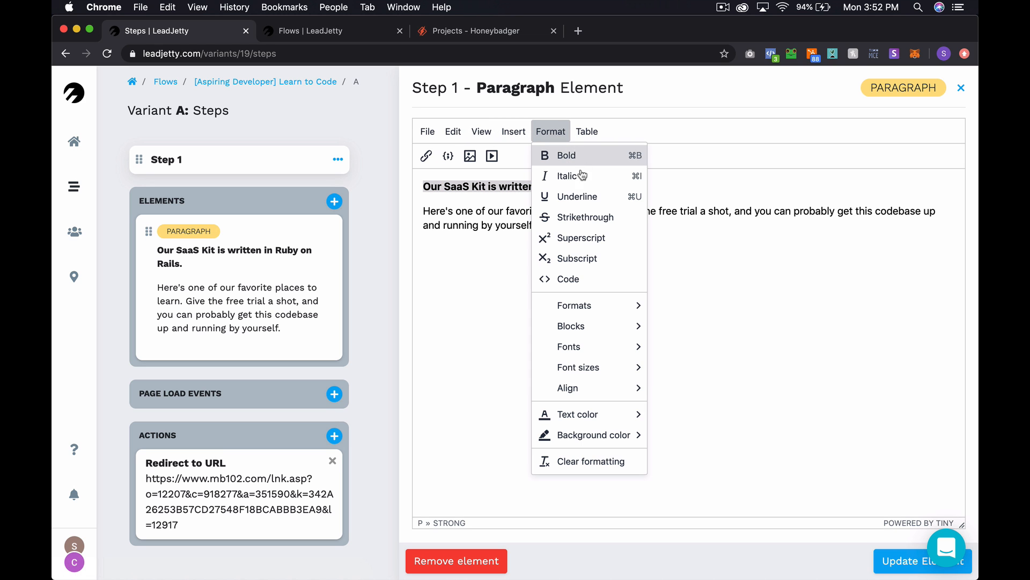
mouse_move(597, 301)
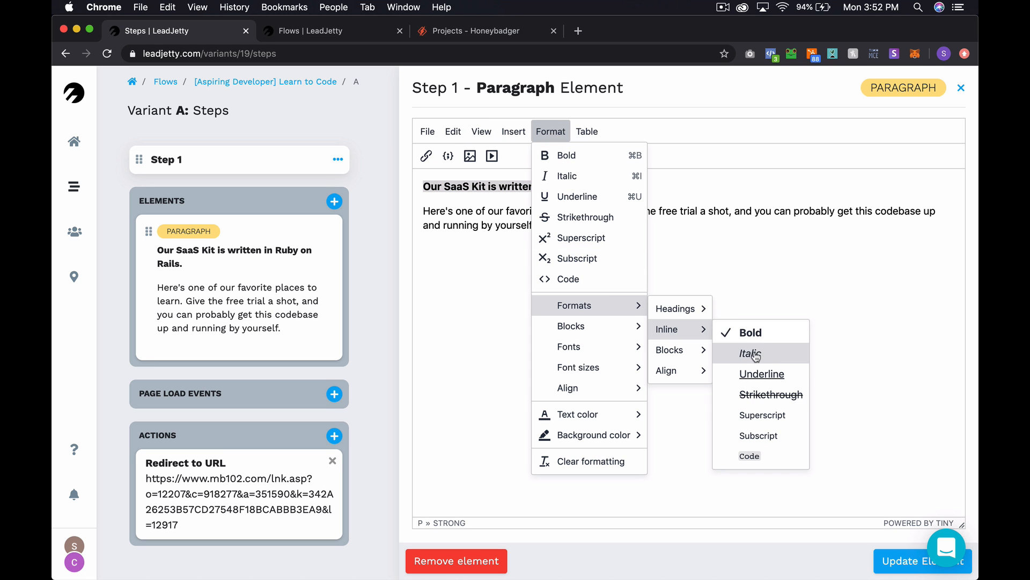
mouse_move(702, 315)
left_click(750, 374)
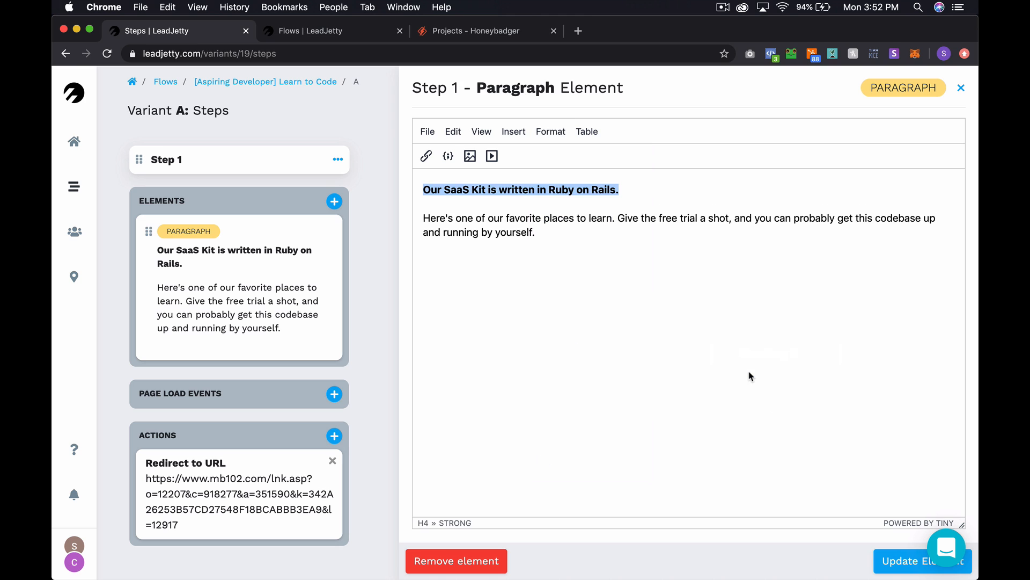
- Format the body sentence below the heading as Paragraph and update the element
left_click(547, 235)
left_click_drag(538, 235, 424, 221)
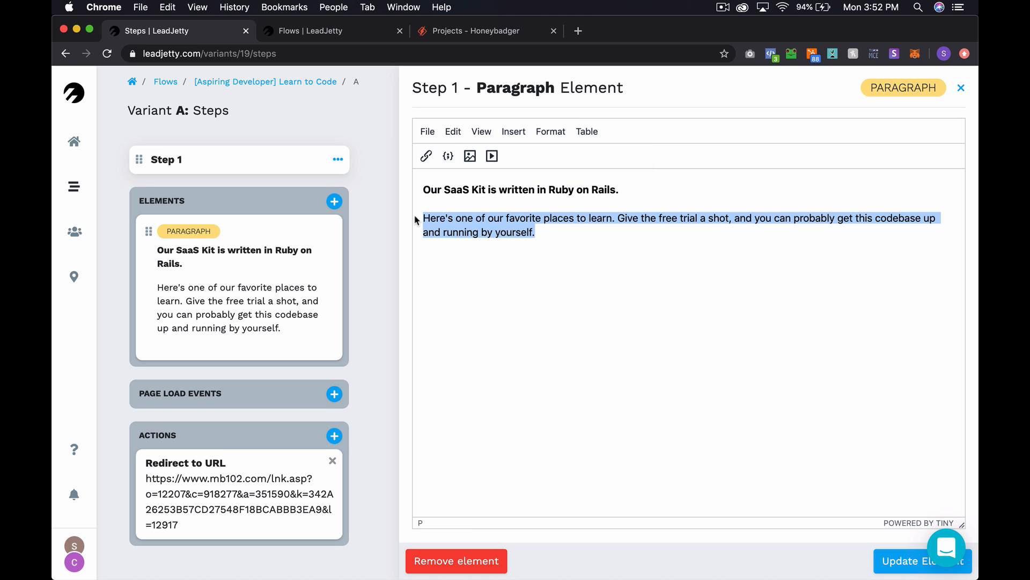
left_click(556, 133)
mouse_move(617, 305)
mouse_move(695, 316)
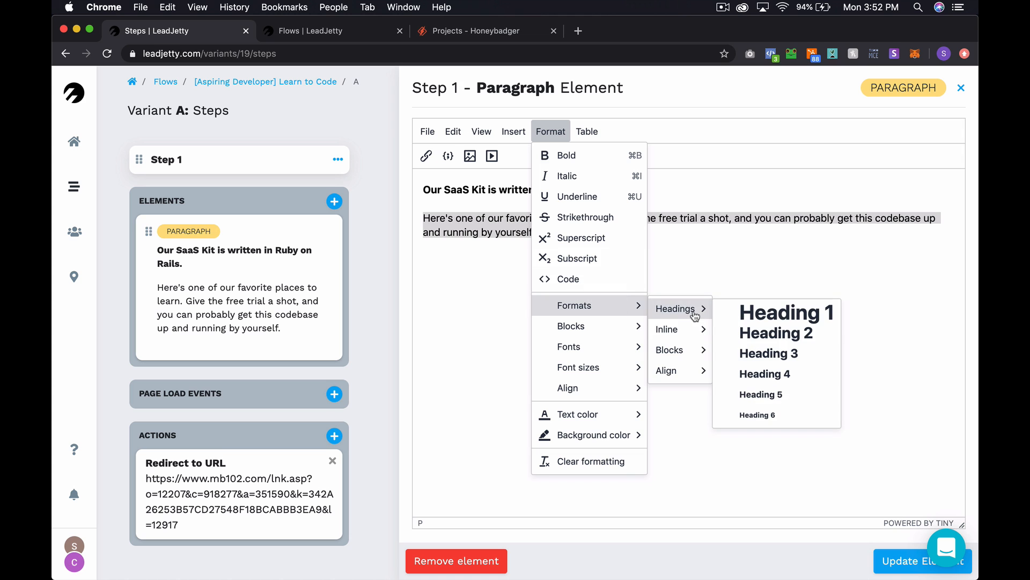
mouse_move(689, 350)
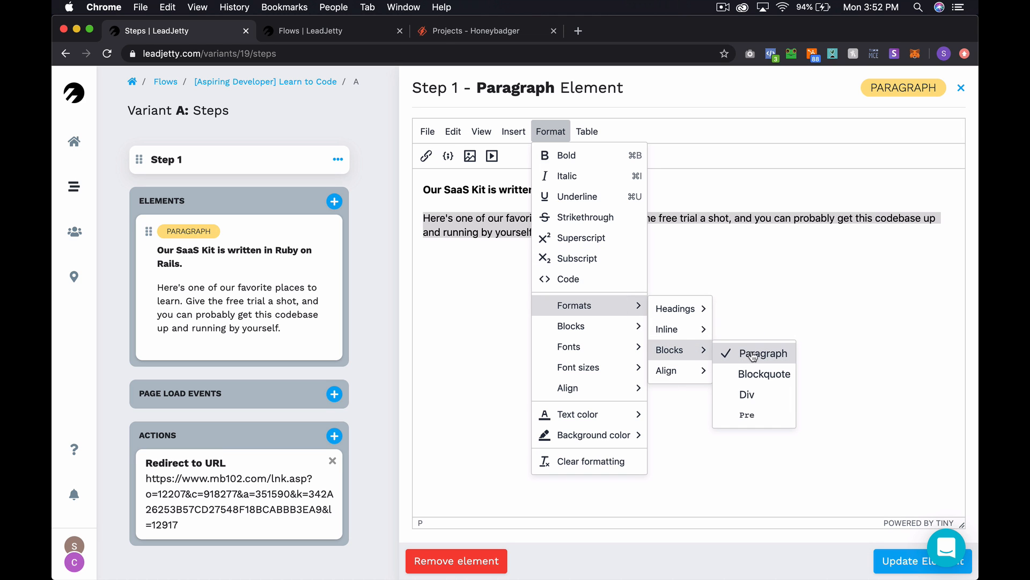
left_click(762, 356)
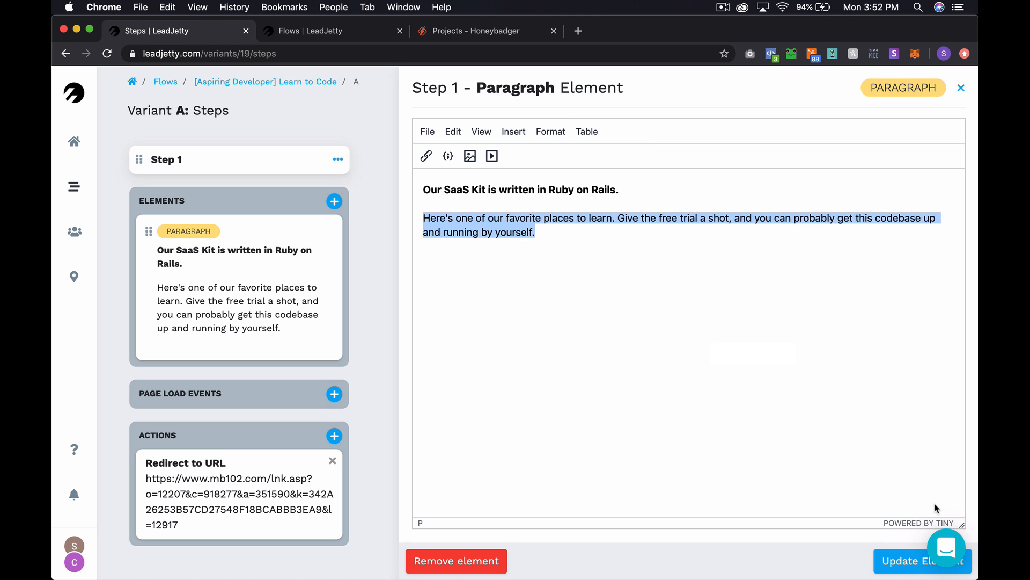
left_click(912, 560)
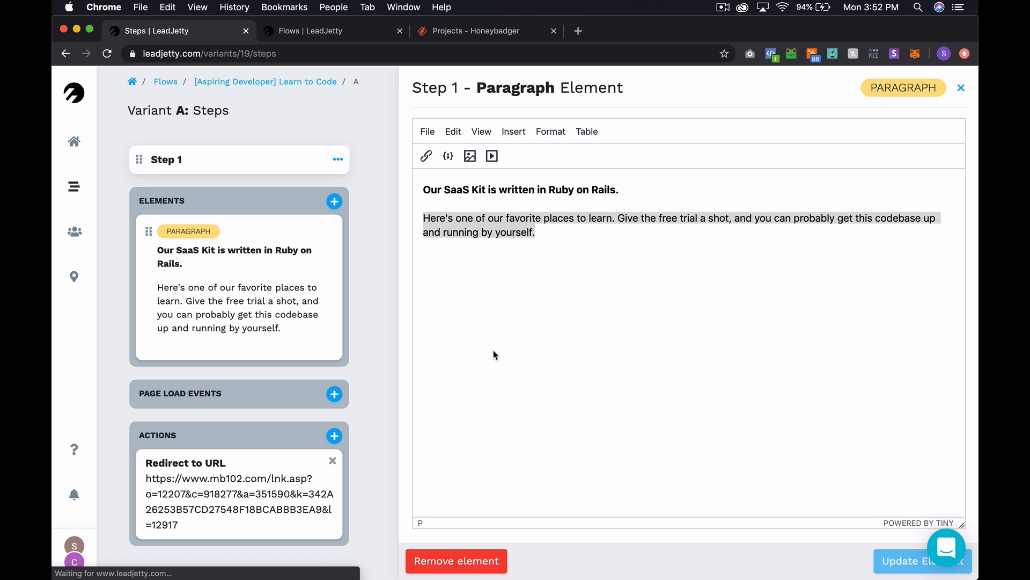
key("ctrl+Tab")
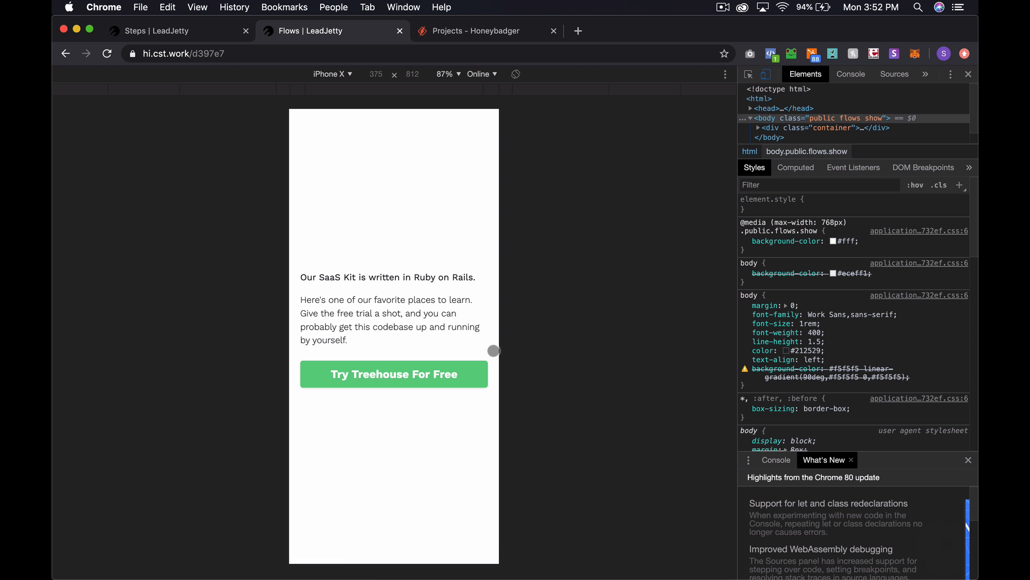
- Reload the Learn to Code preview to show the bold heading, then follow Try Treehouse For Free
key("super+r")
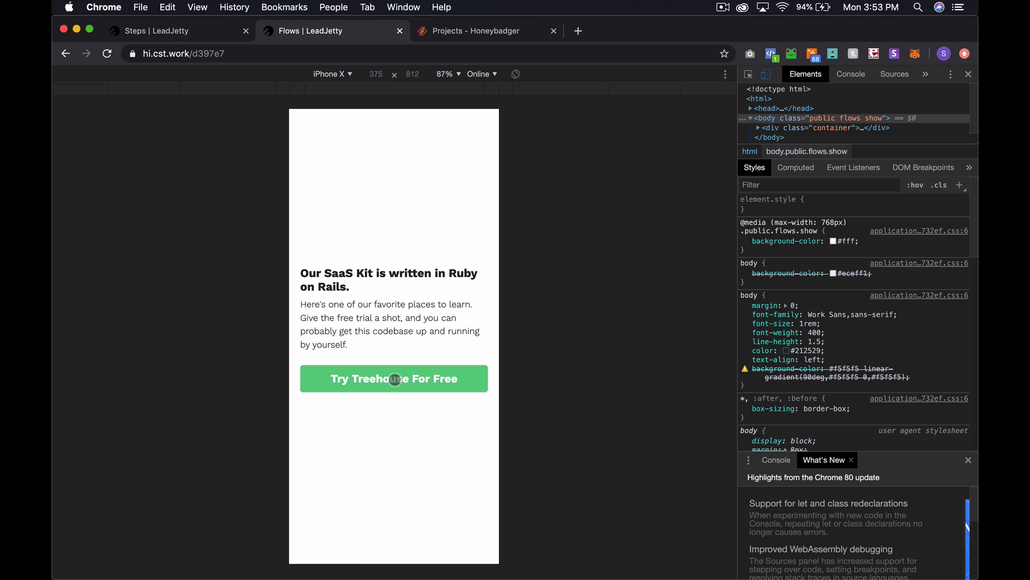
left_click(395, 379)
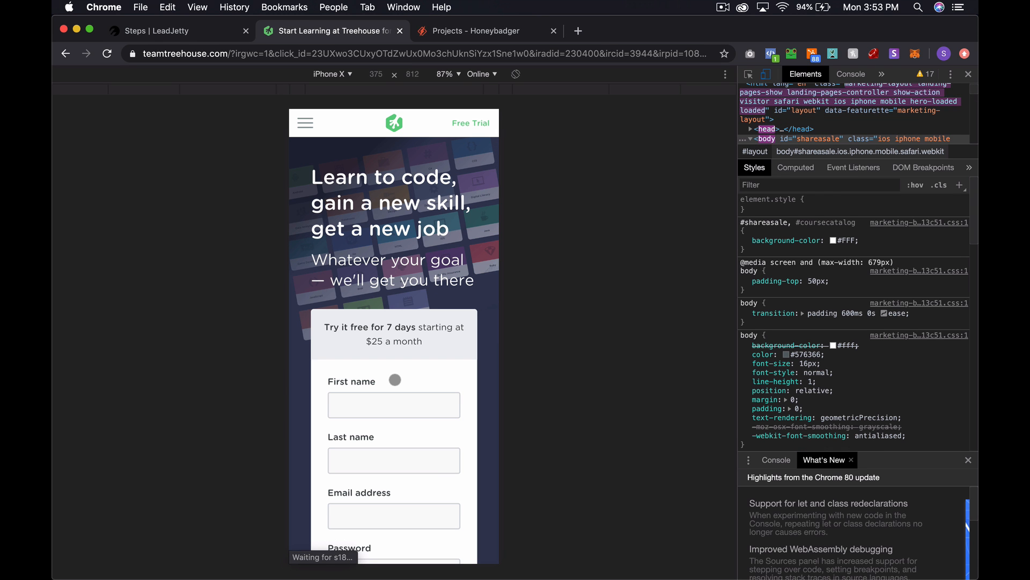
- Review the Treehouse 7-day free-trial sign-up page, then return to the LeadJetty Steps tab
scroll(395, 380, "down", 4)
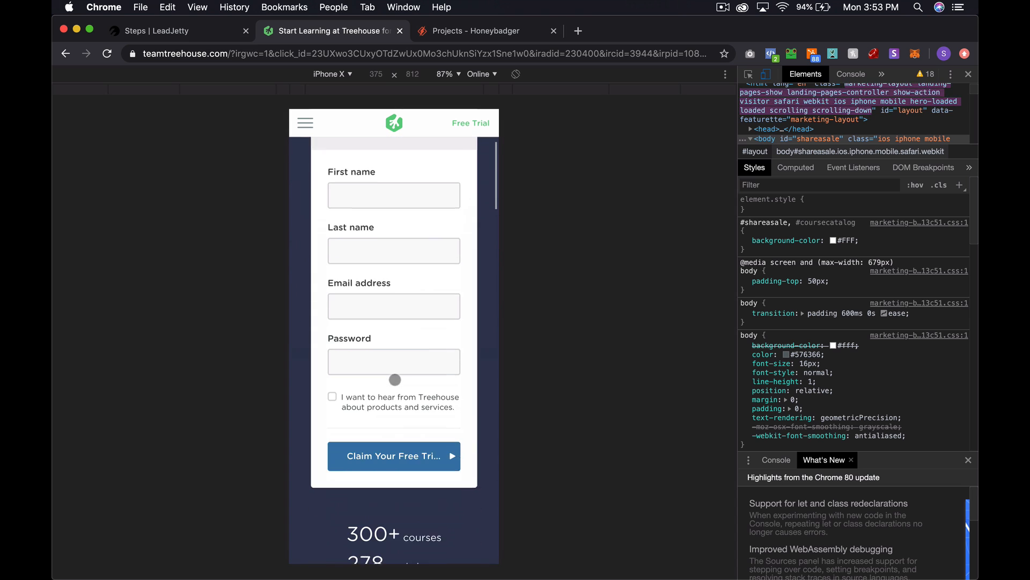
scroll(395, 379, "up", 4)
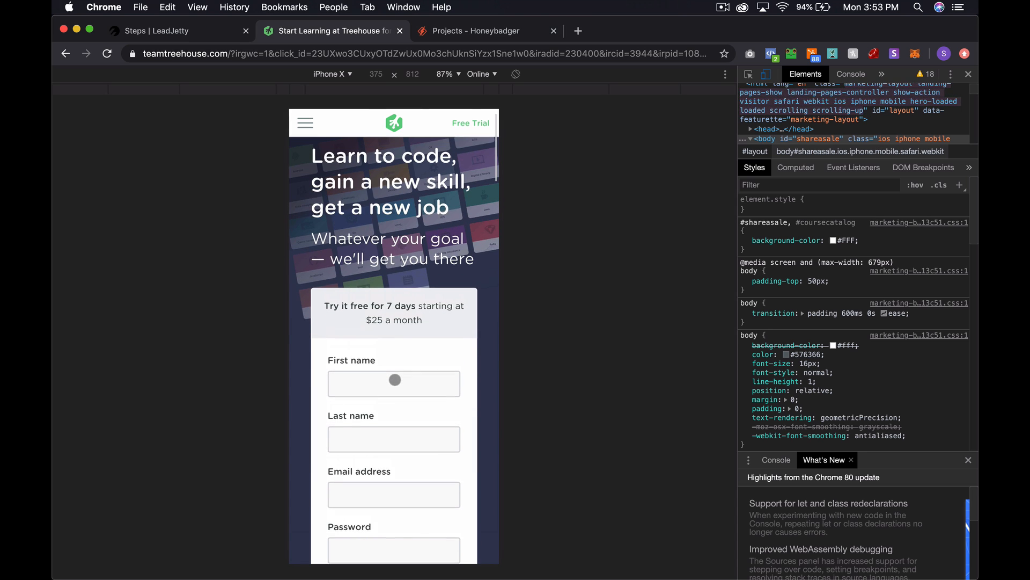
scroll(395, 380, "down", 10)
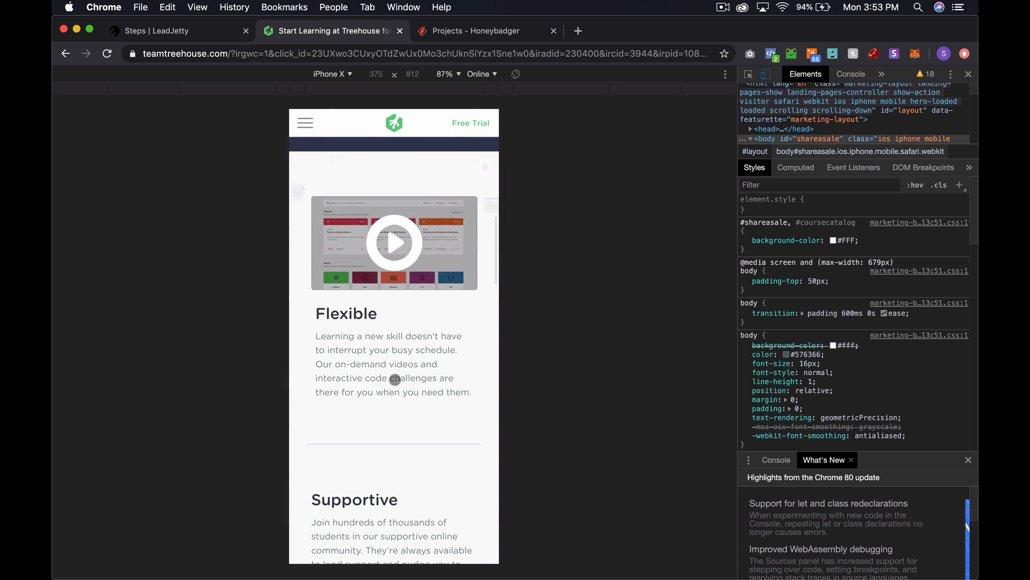
scroll(395, 380, "down", 6)
scroll(395, 379, "up", 12)
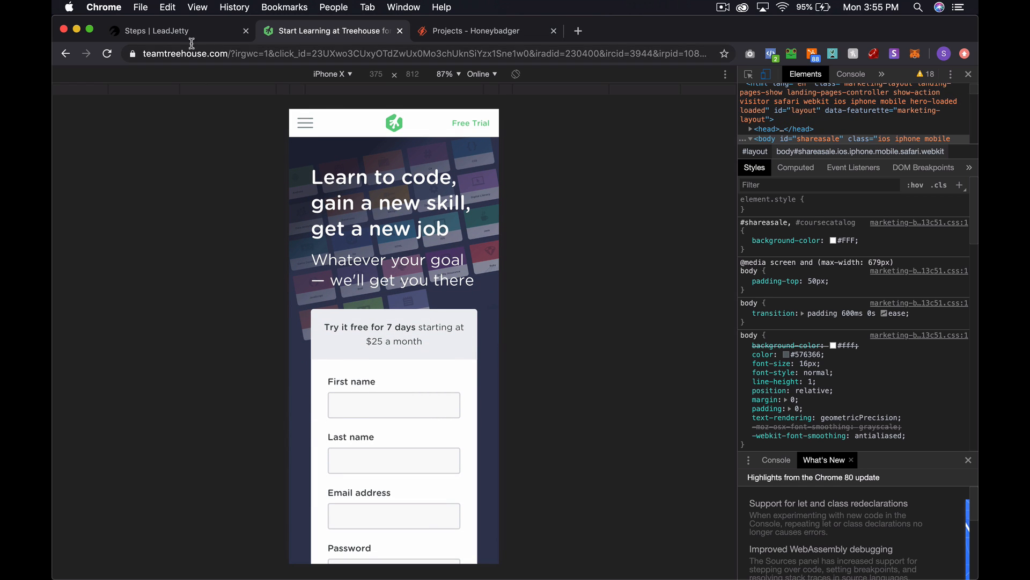
left_click(188, 35)
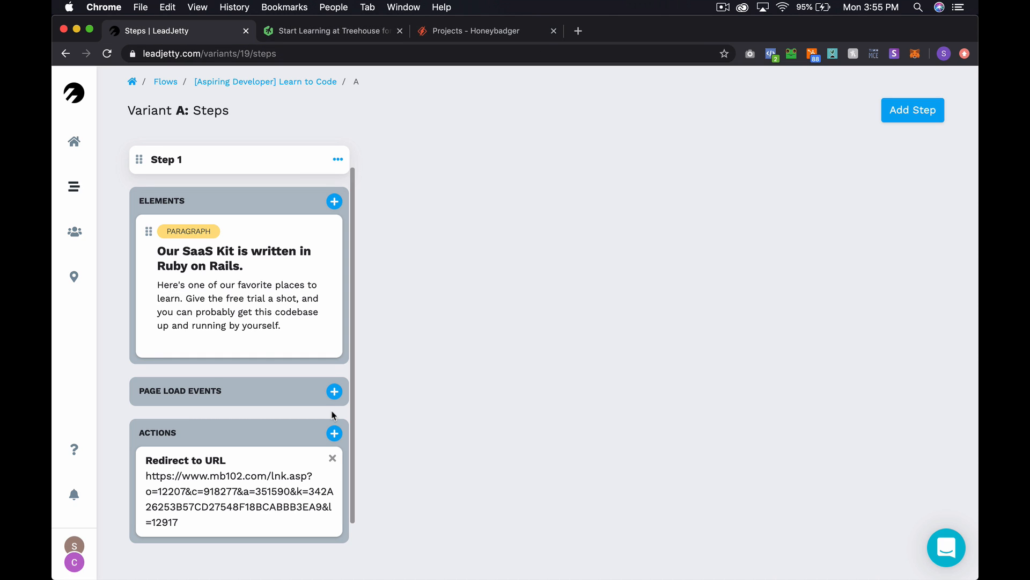
- Browse the variants of the SaaSKit Download, Learn to Code and Current Focus flows
scroll(267, 260, "down", 2)
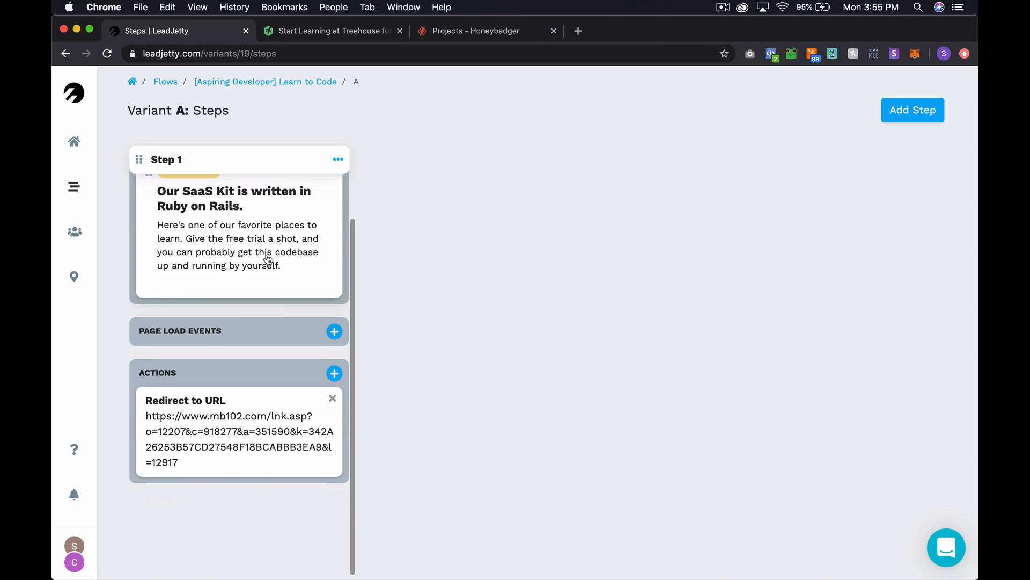
scroll(268, 260, "up", 2)
left_click(73, 188)
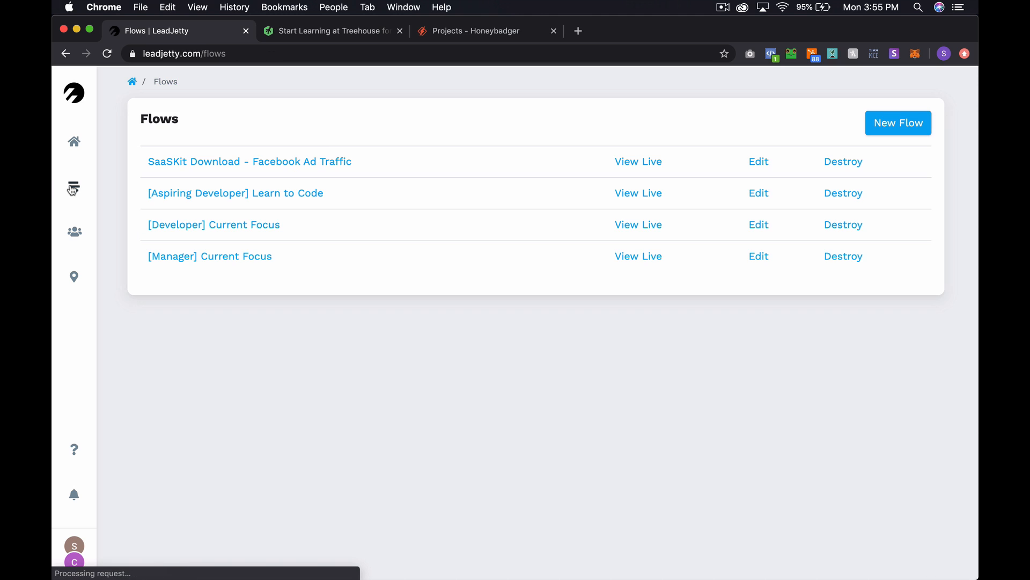
left_click(272, 168)
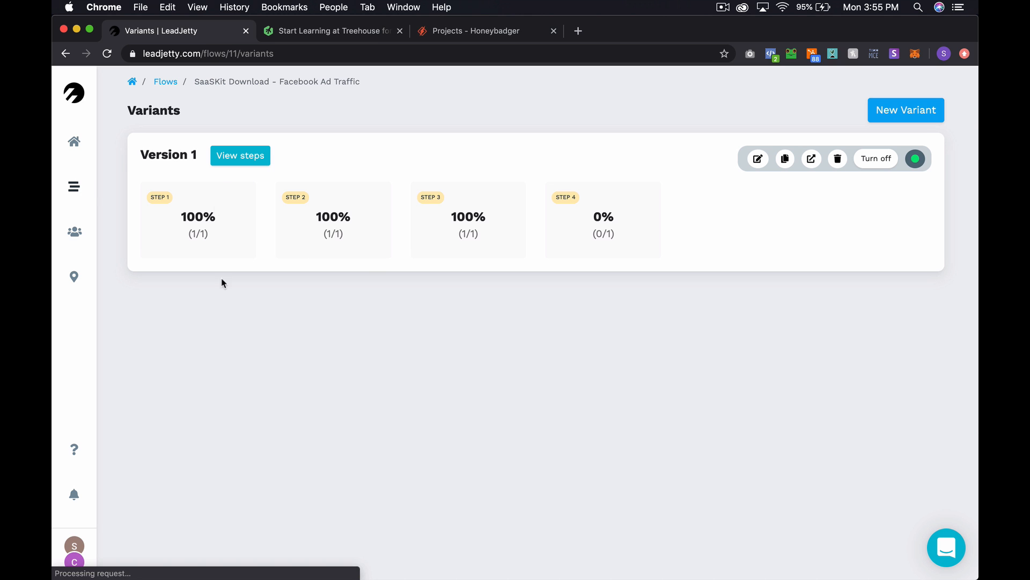
left_click(79, 182)
left_click(219, 194)
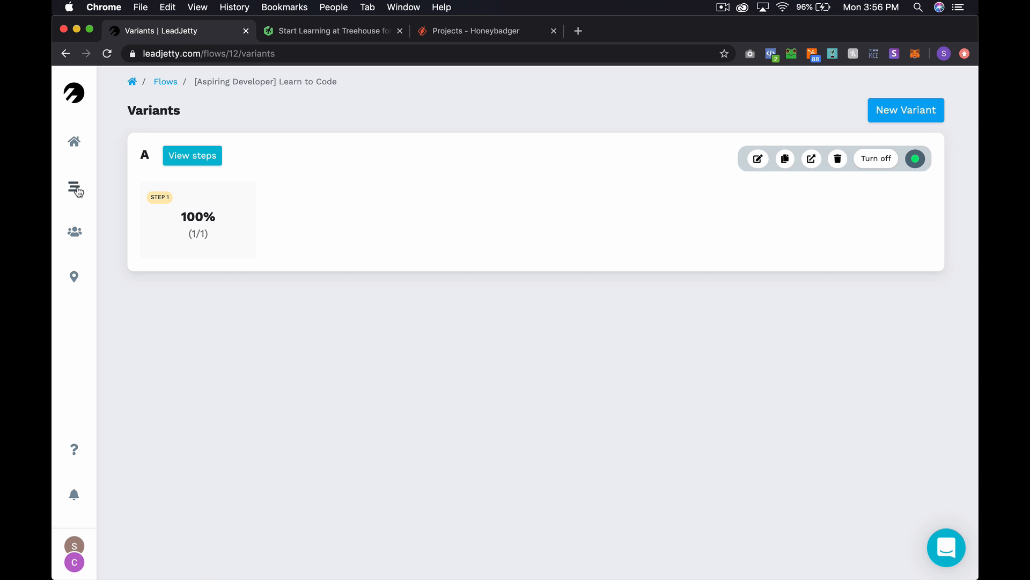
left_click(162, 82)
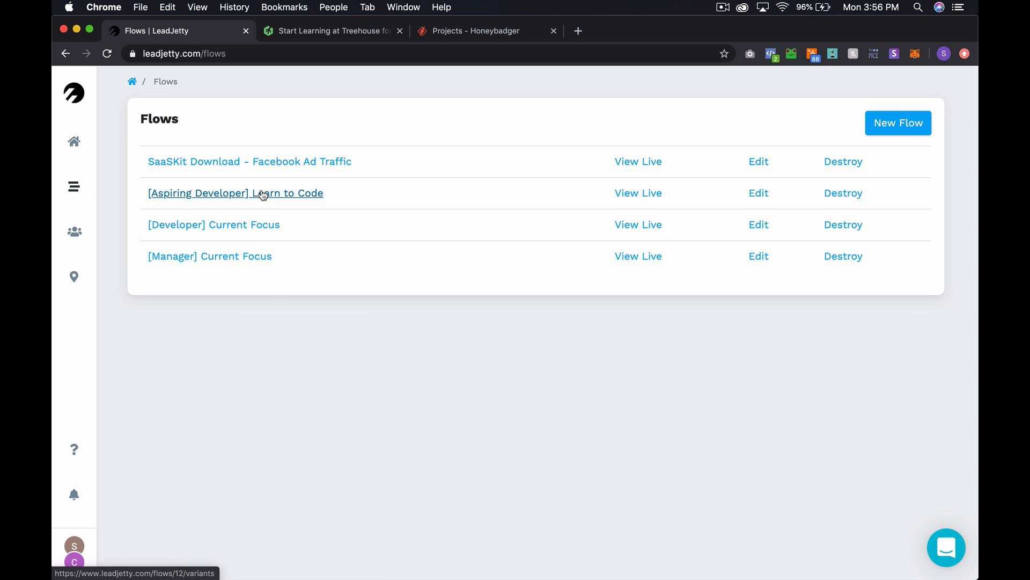
left_click(244, 226)
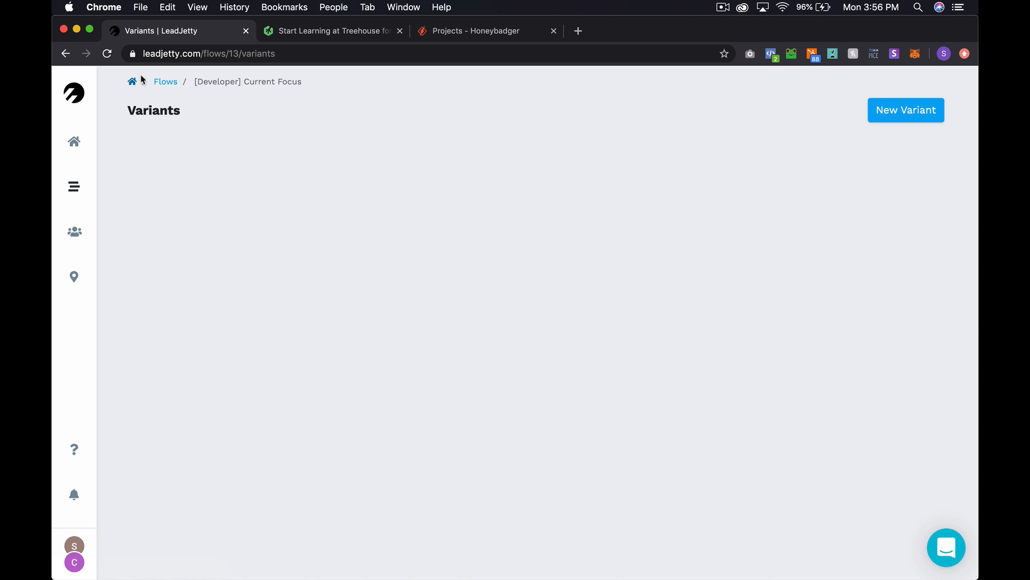
left_click(157, 79)
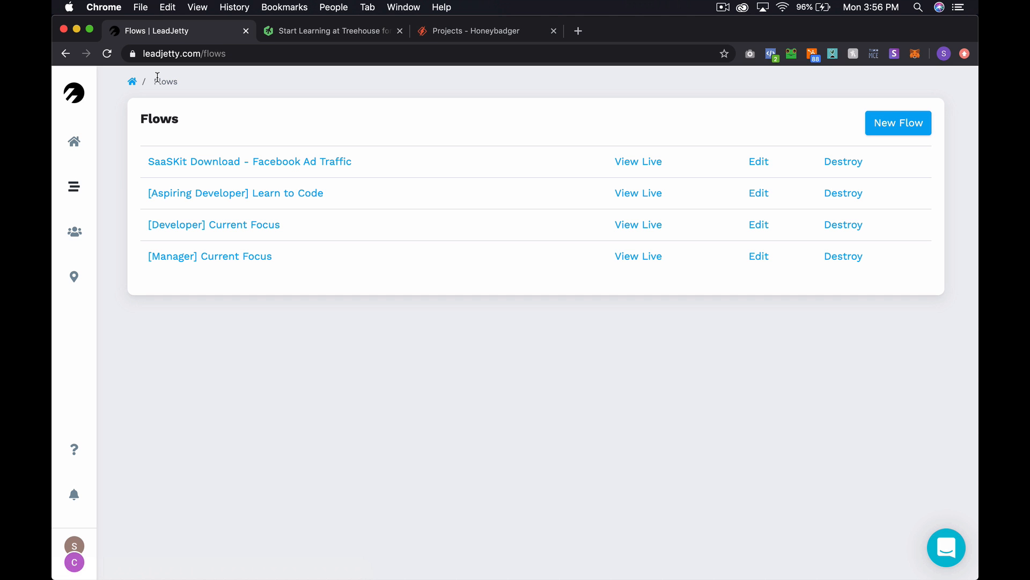
- Open the SaaSKit Download - Facebook Ad Traffic flow and view Version 1's steps
left_click(213, 263)
left_click(293, 162)
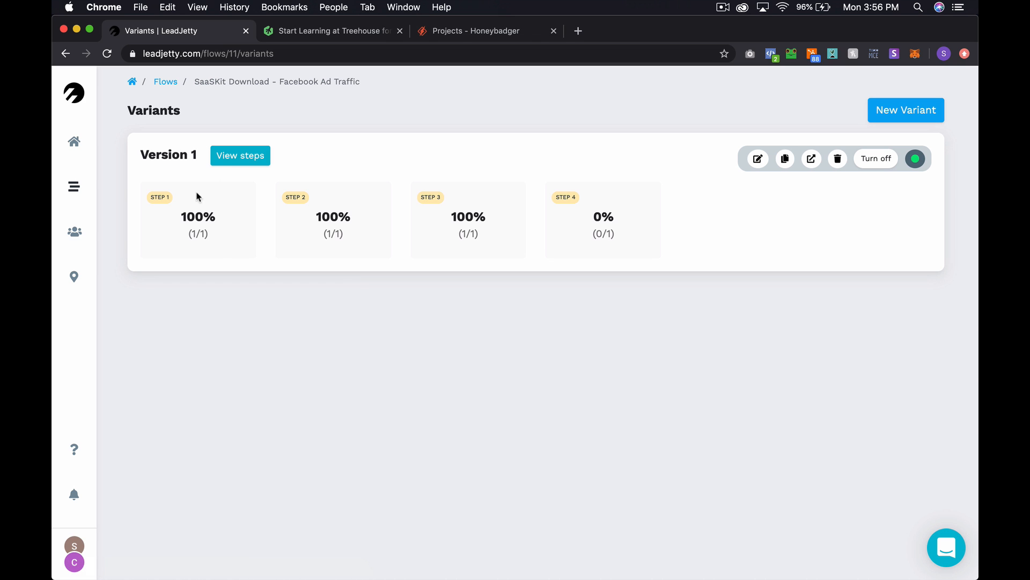
left_click(242, 155)
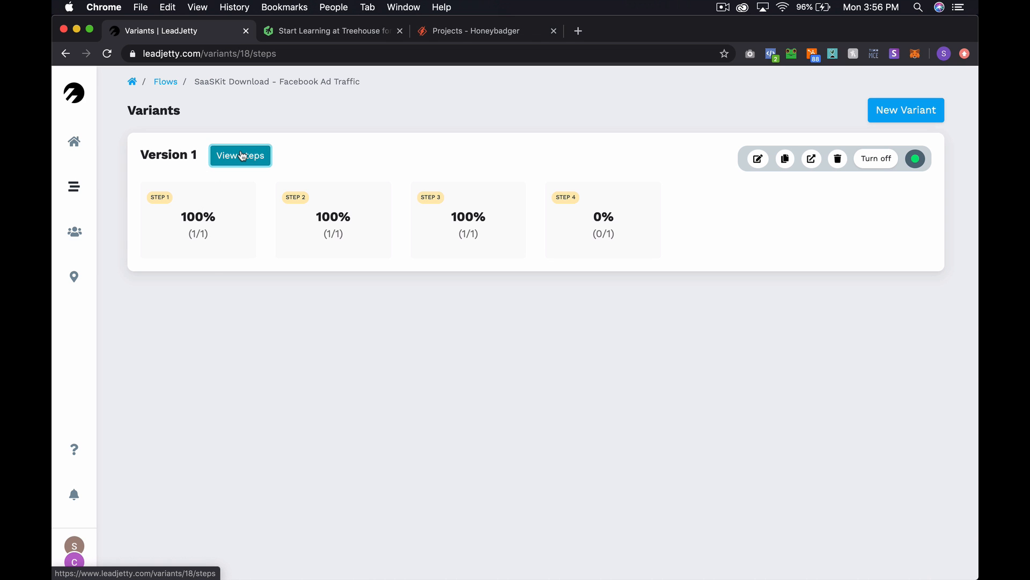
scroll(426, 368, "down", 5)
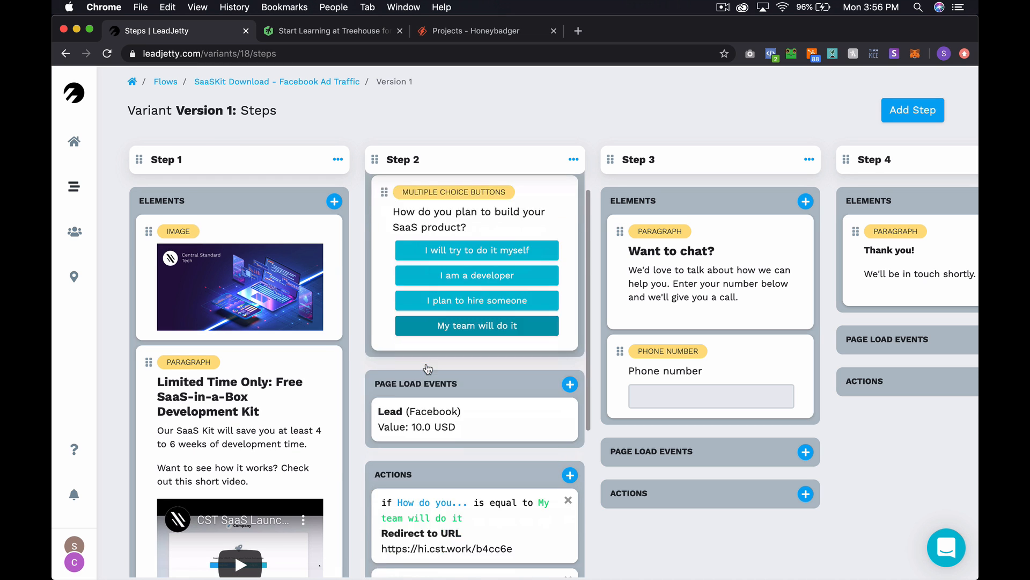
scroll(251, 391, "down", 8)
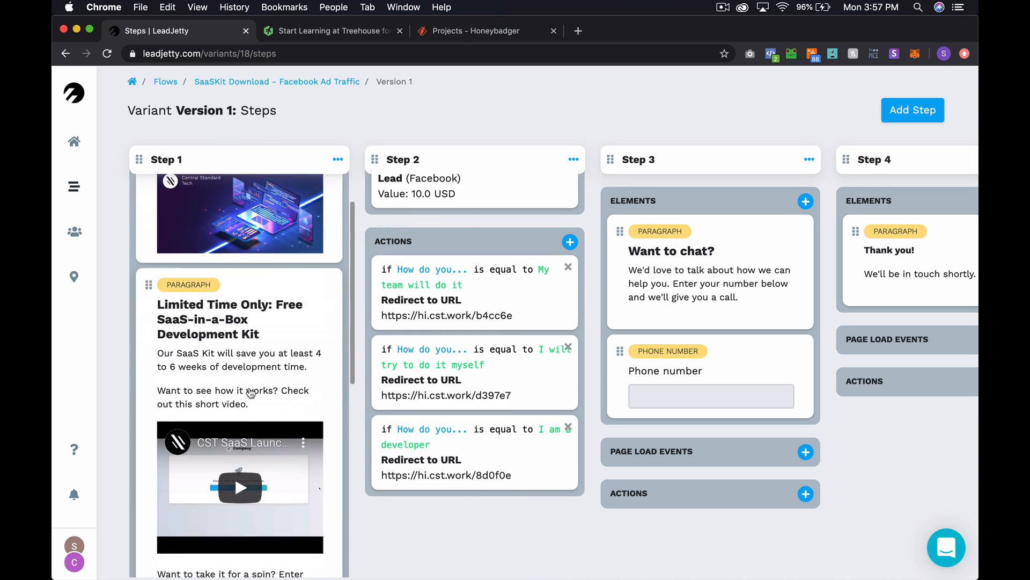
scroll(251, 392, "down", 1)
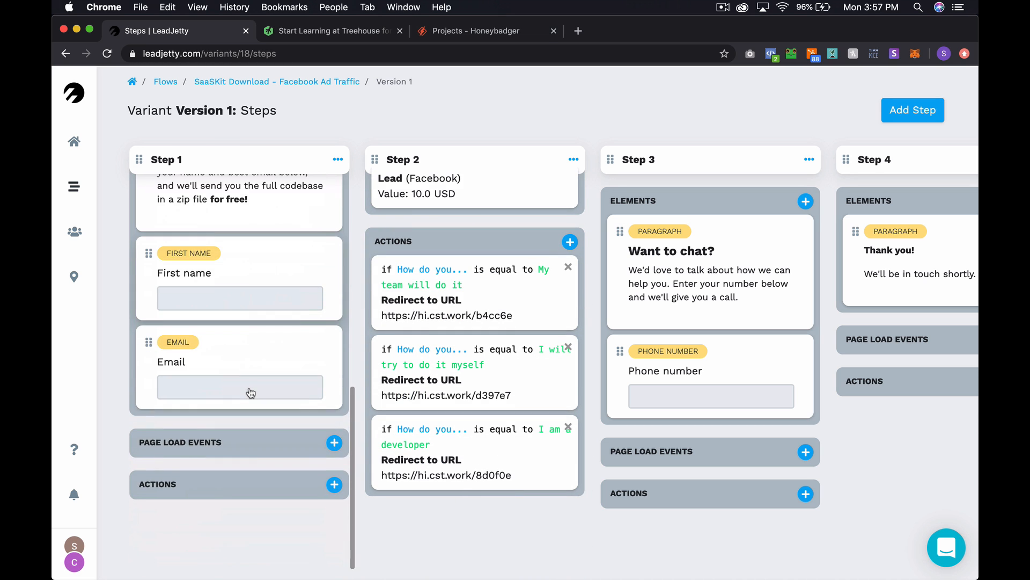
scroll(466, 335, "up", 1)
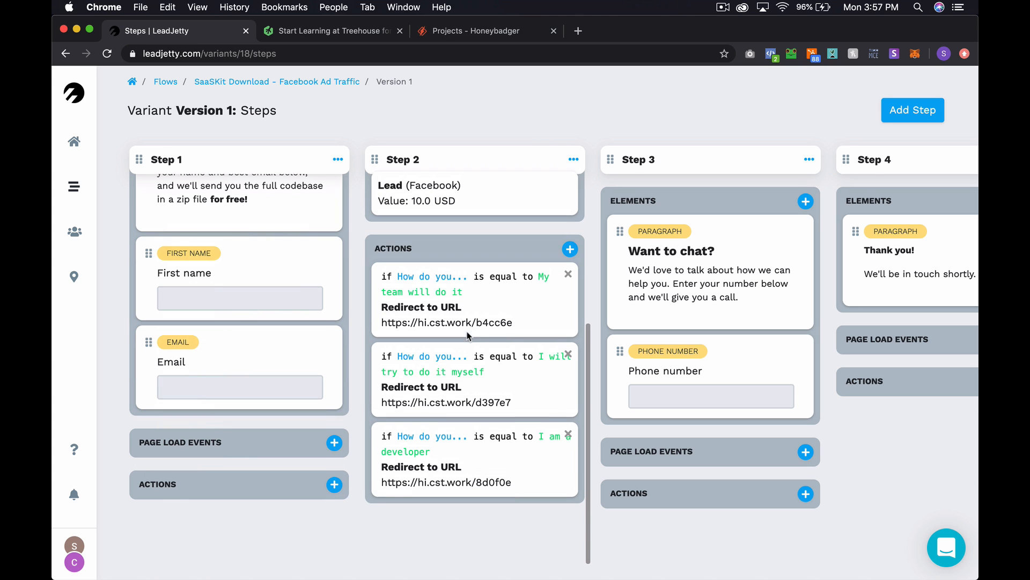
scroll(327, 363, "down", 1)
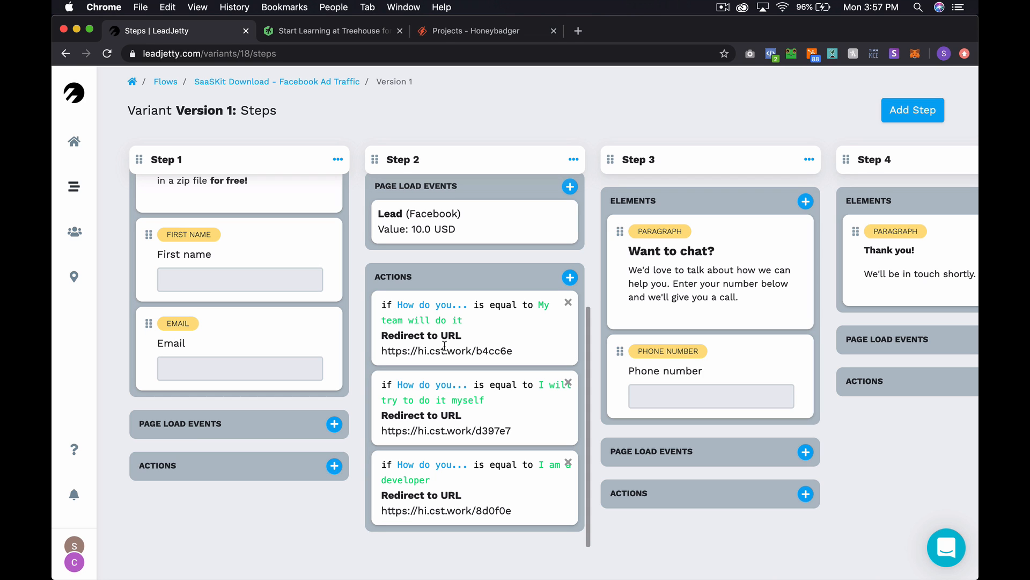
scroll(444, 346, "up", 5)
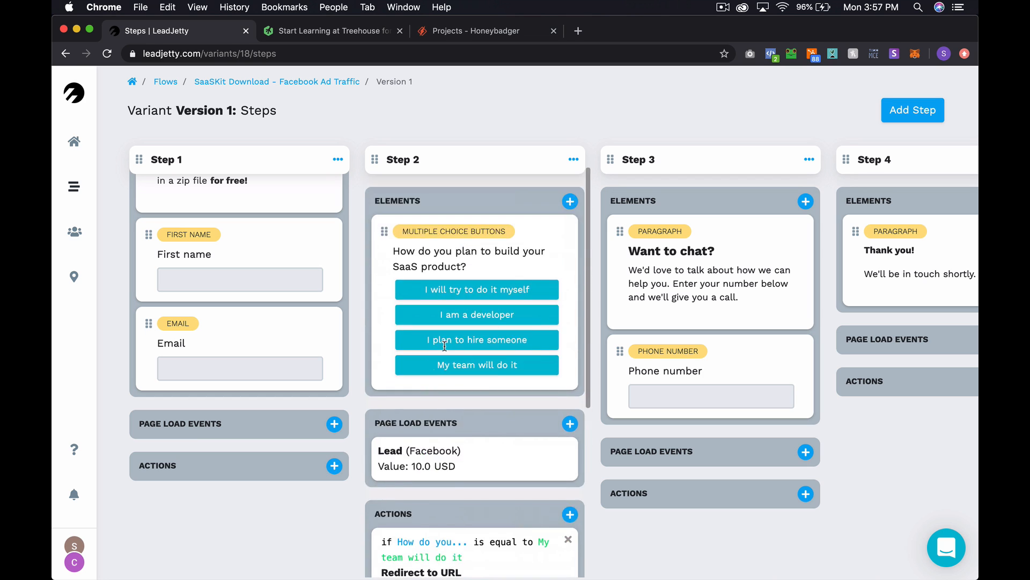
scroll(299, 322, "up", 5)
scroll(288, 314, "up", 1)
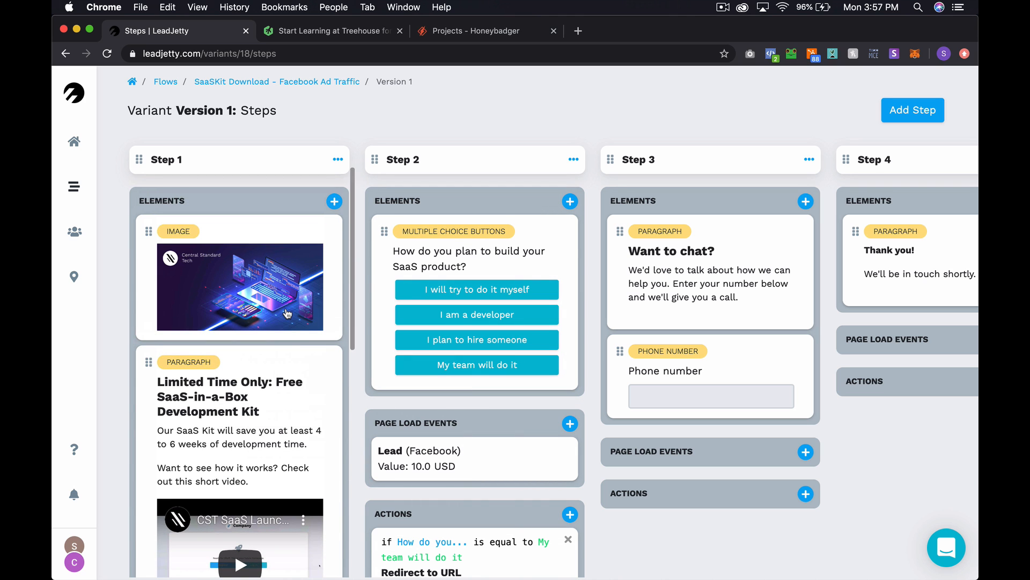